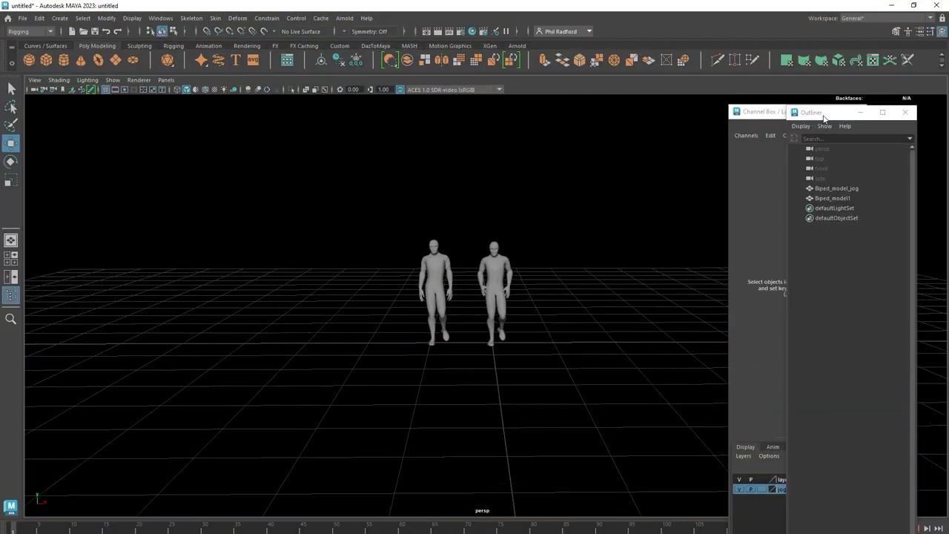
Step: Move the Outliner aside and select each biped model in turn to identify its figure in the viewport, ending with nothing selected
left_click_drag(824, 118, 849, 110)
left_click(843, 182)
left_click(846, 191)
left_click(846, 181)
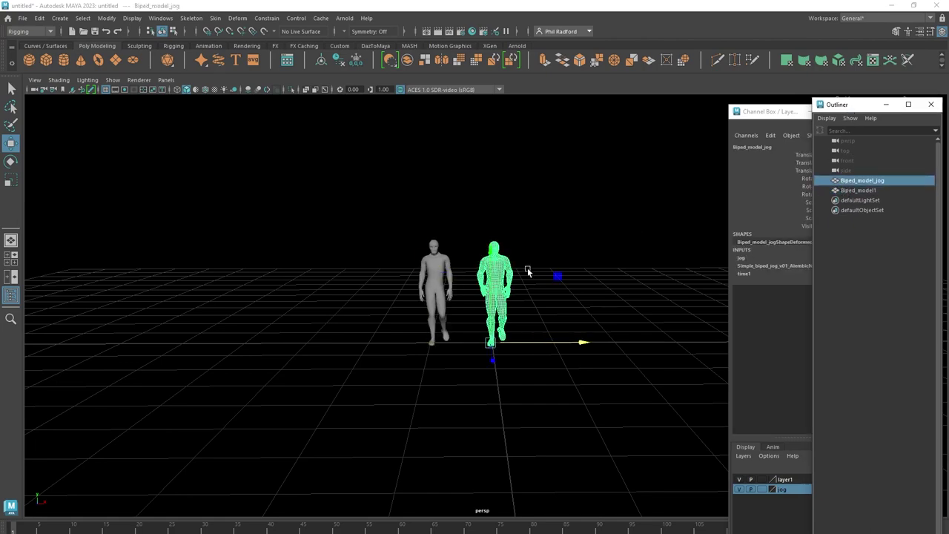
middle_click_drag(536, 226, 522, 217, "alt")
right_click_drag(523, 217, 581, 239, "alt")
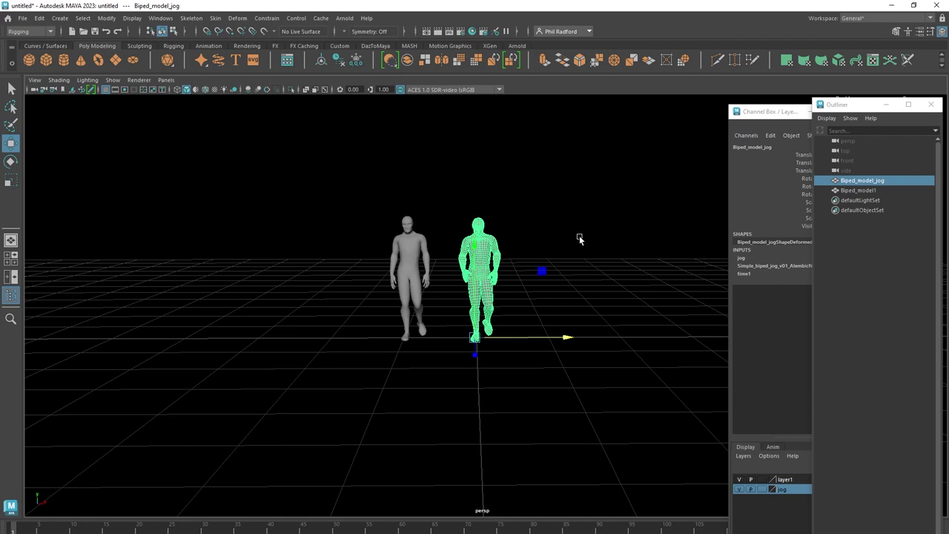
left_click(588, 231)
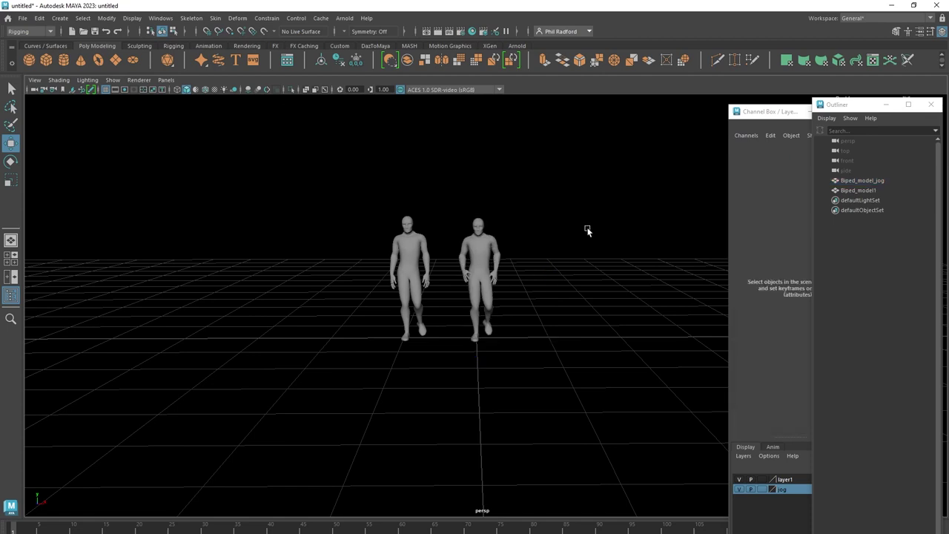
Step: Open the Bifrost Graph Editor and look up where the Plug-in Manager is found
left_click(160, 18)
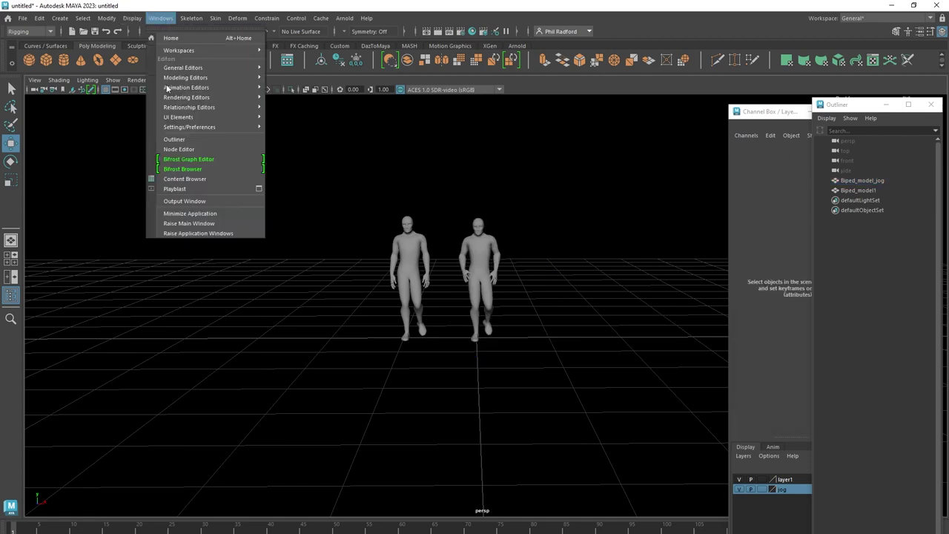
left_click(210, 160)
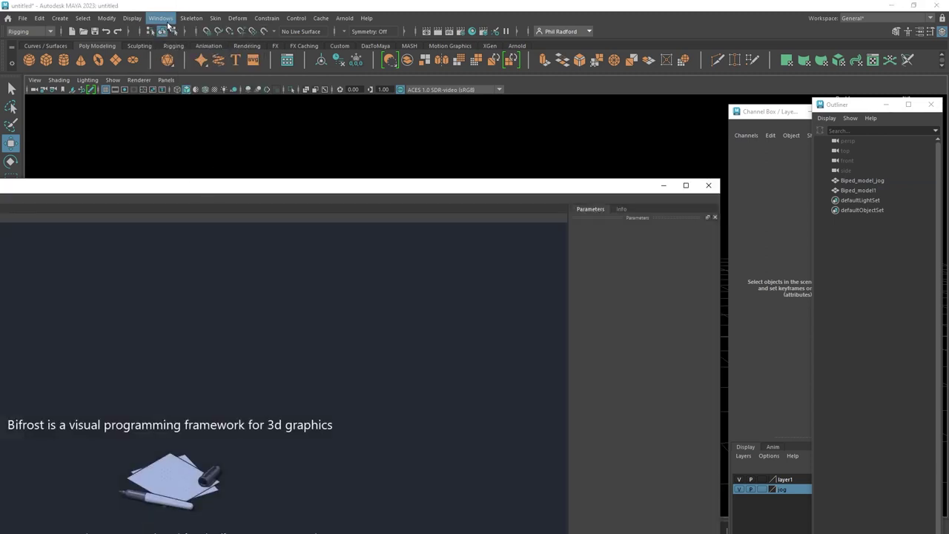
left_click(165, 20)
mouse_move(214, 128)
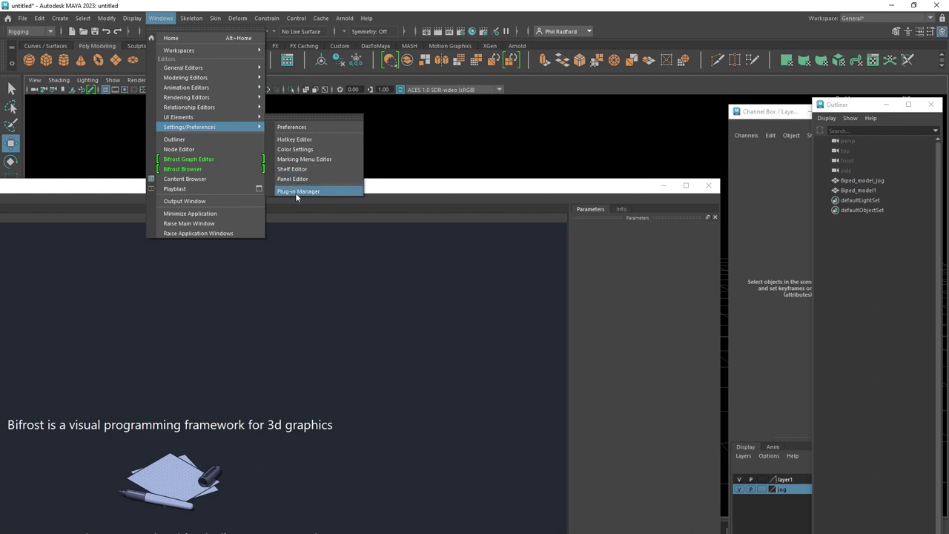
left_click(85, 185)
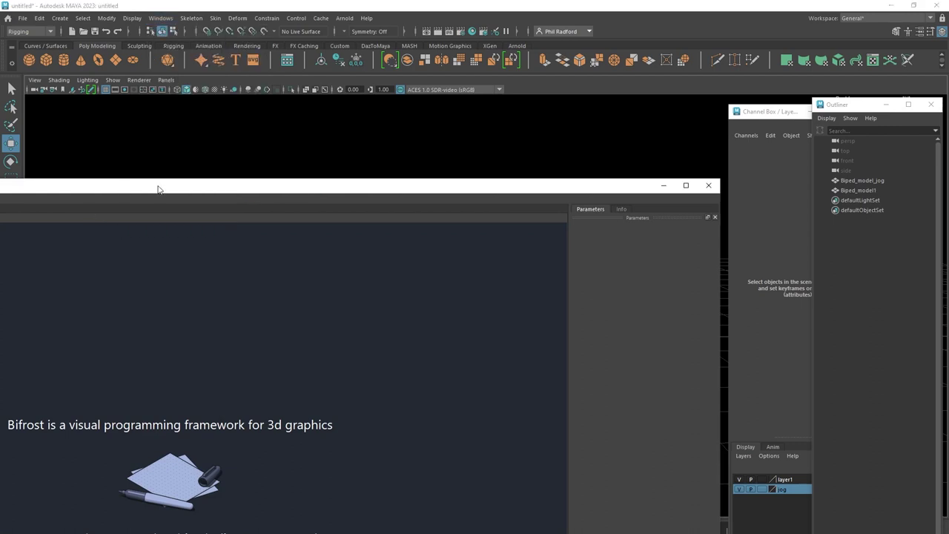
Step: Resize the Bifrost Graph Editor window and dock it below the perspective viewport
left_click_drag(277, 179, 520, 102)
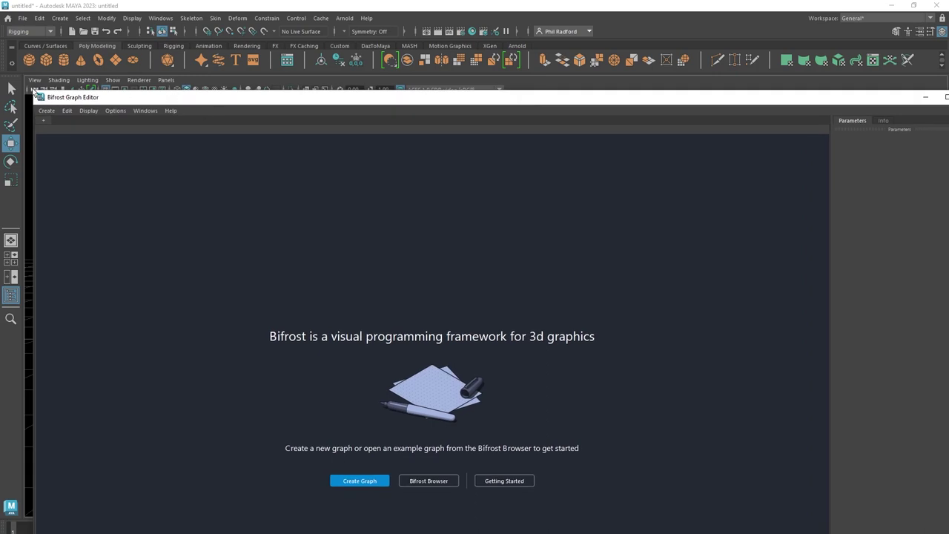
left_click_drag(35, 94, 179, 52)
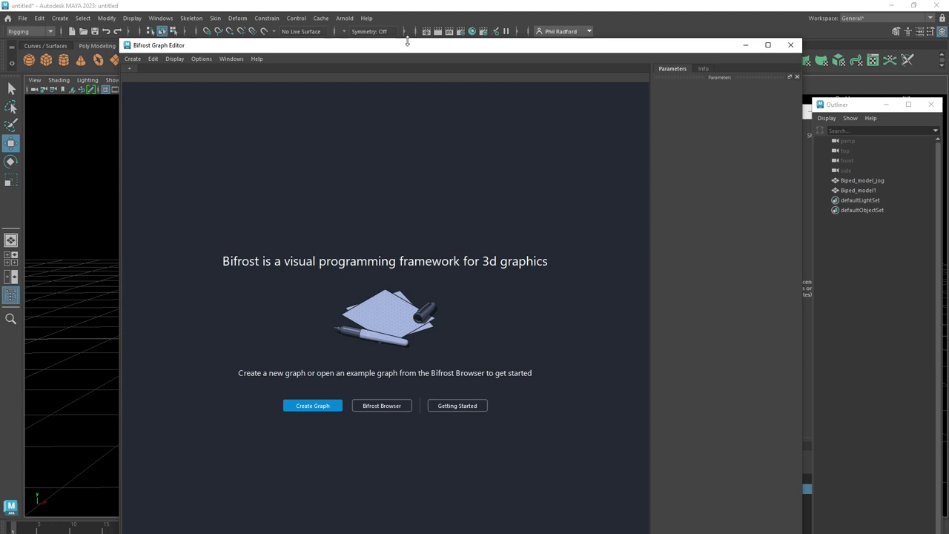
left_click_drag(407, 39, 420, 153)
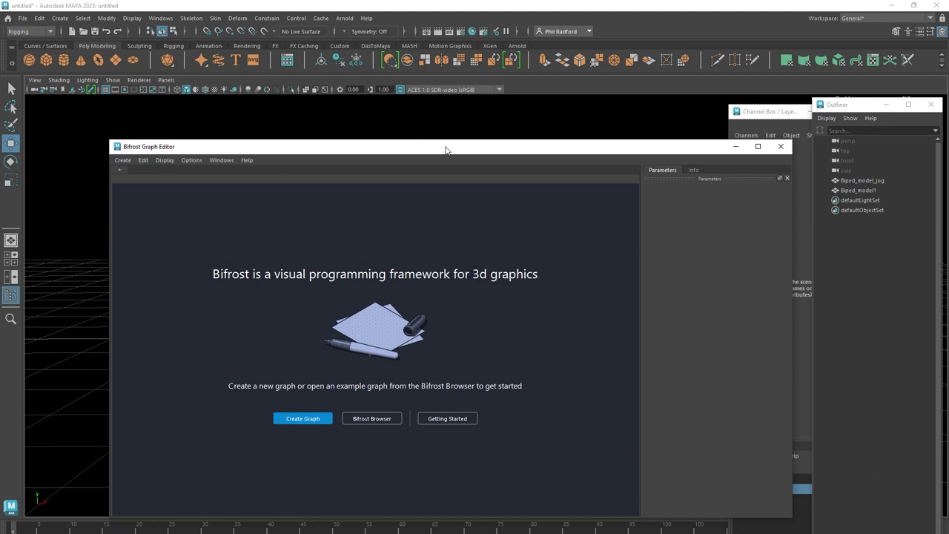
left_click_drag(446, 150, 446, 520)
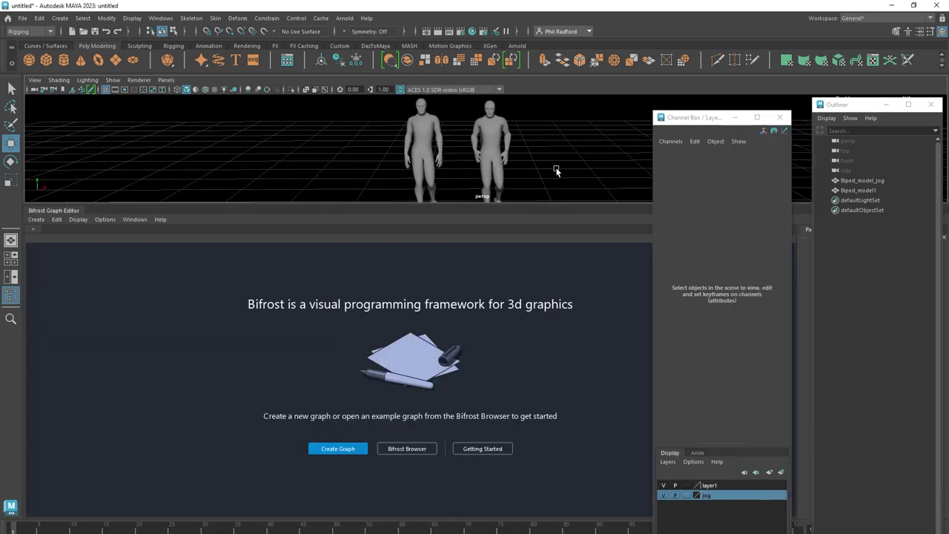
Step: Hide the jog and layer1 display layers, then close the Channel Box and enlarge the viewport above the graph editor
left_click(664, 494)
left_click(663, 486)
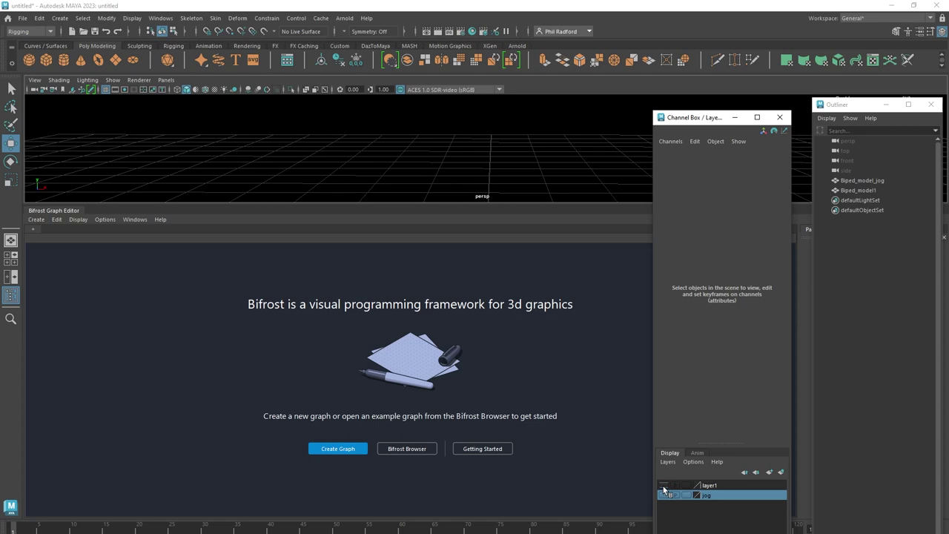
left_click(779, 117)
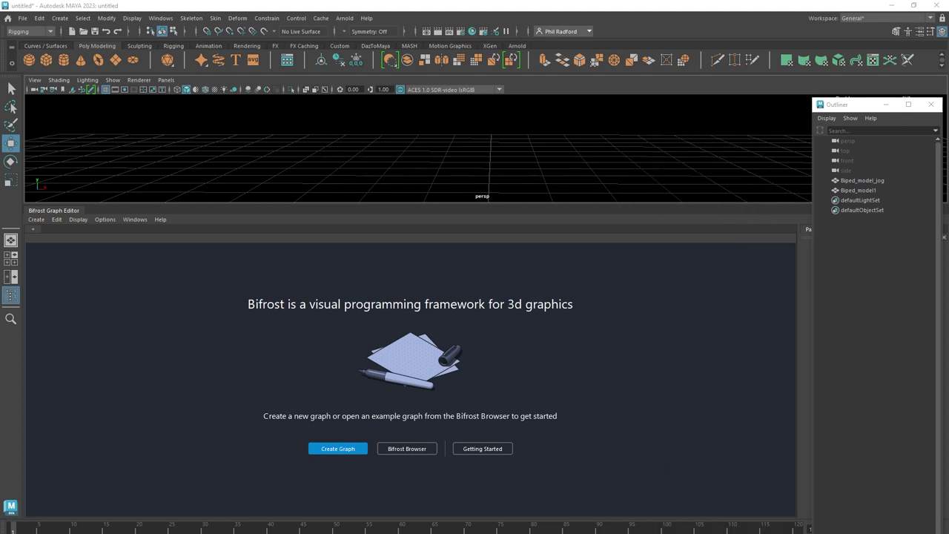
left_click_drag(392, 204, 391, 239)
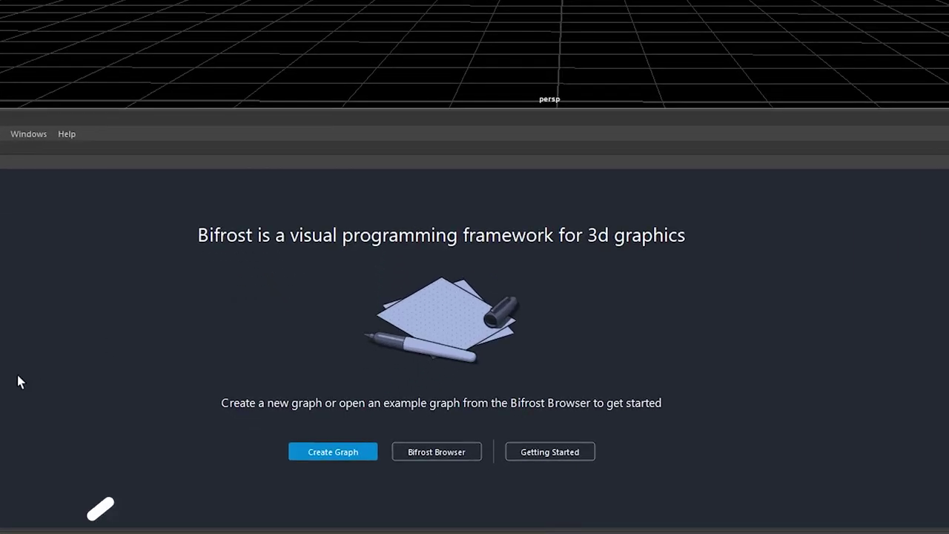
Step: Create a new Bifrost graph and spread its input and output nodes to opposite sides of the canvas
left_click(343, 456)
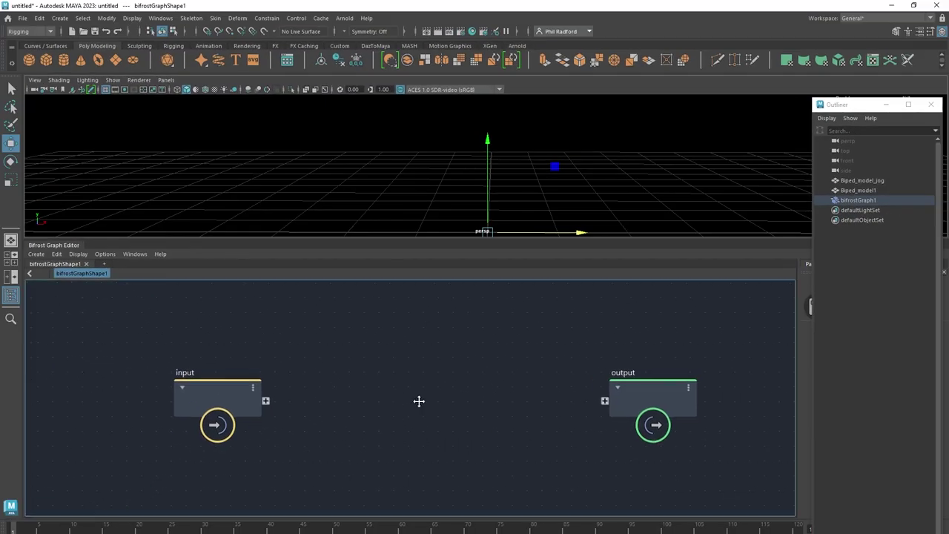
left_click_drag(224, 388, 200, 382)
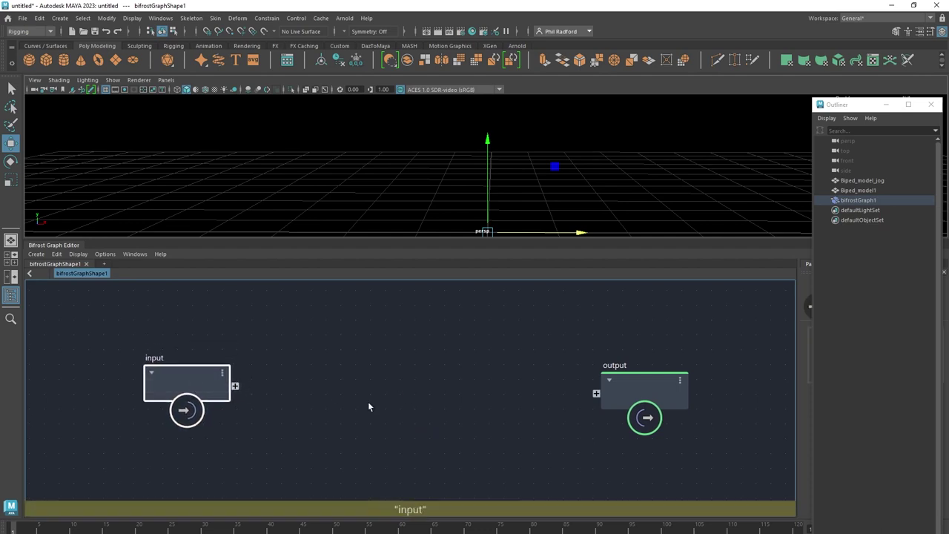
left_click_drag(639, 383, 654, 360)
left_click_drag(187, 382, 168, 365)
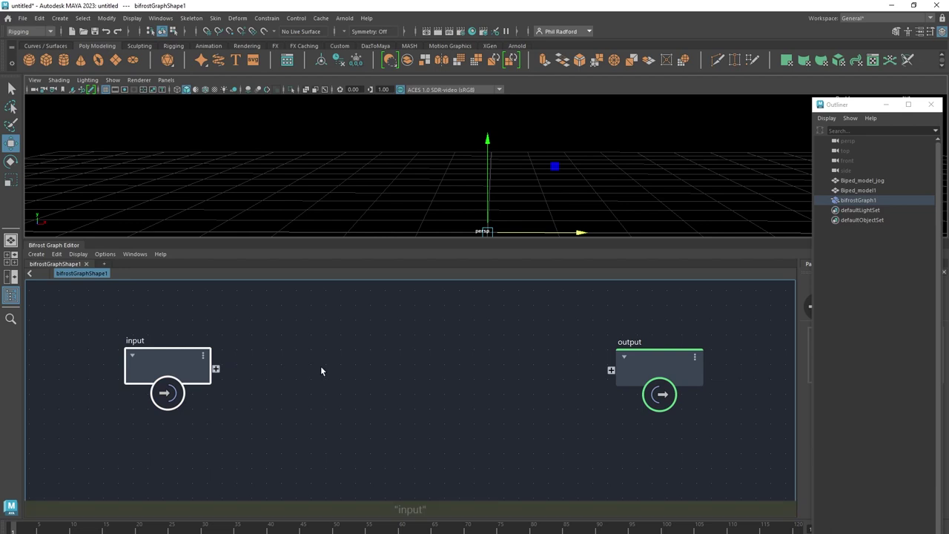
left_click_drag(657, 373, 678, 361)
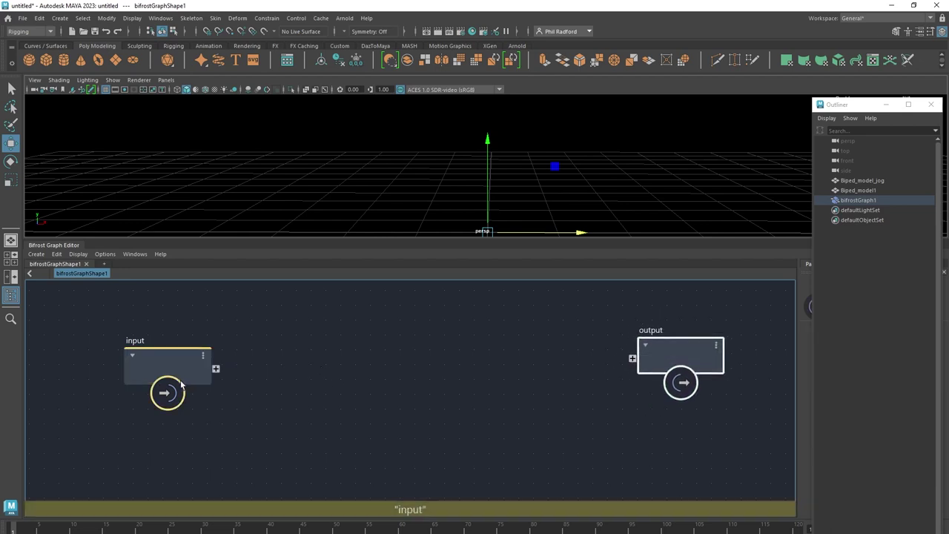
left_click_drag(164, 355, 121, 365)
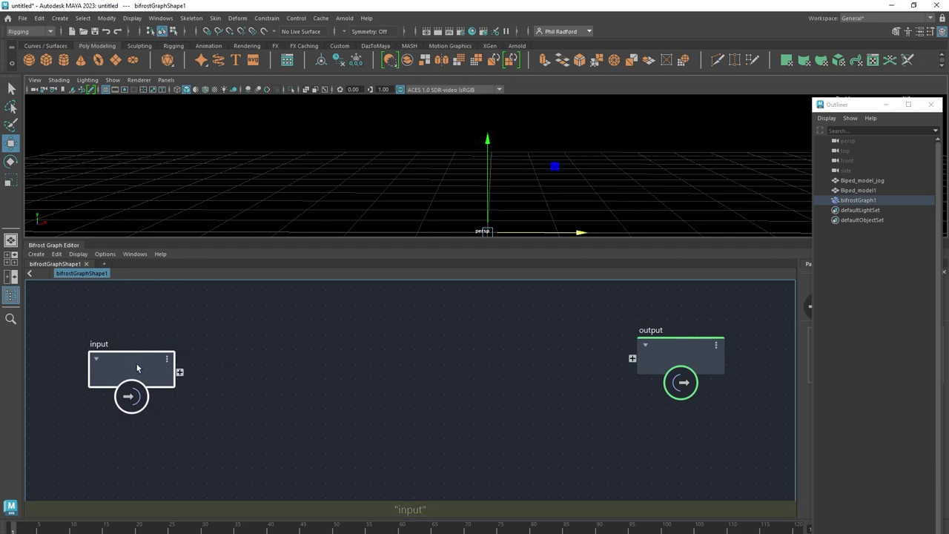
left_click_drag(137, 369, 129, 357)
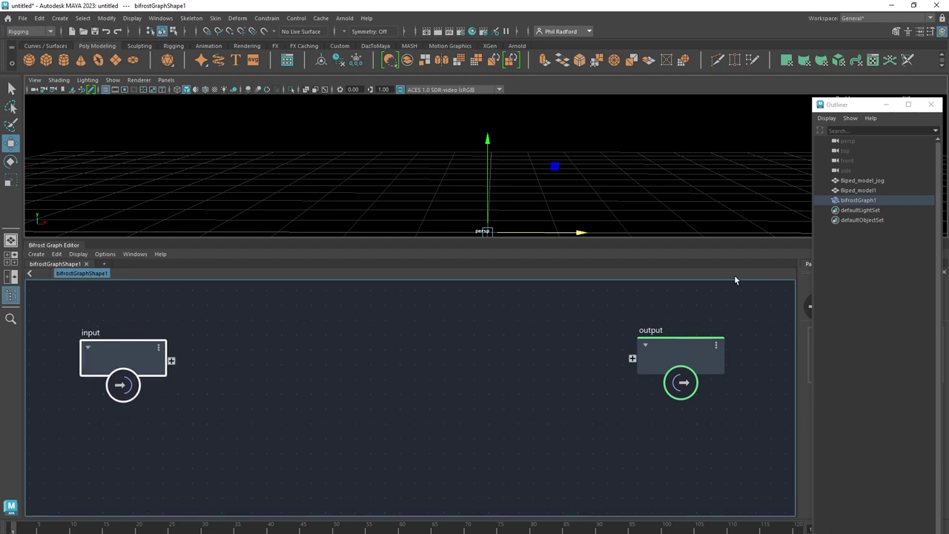
Step: Bring Biped_model1 into the Bifrost graph and connect its mesh to the output node
left_click(867, 190)
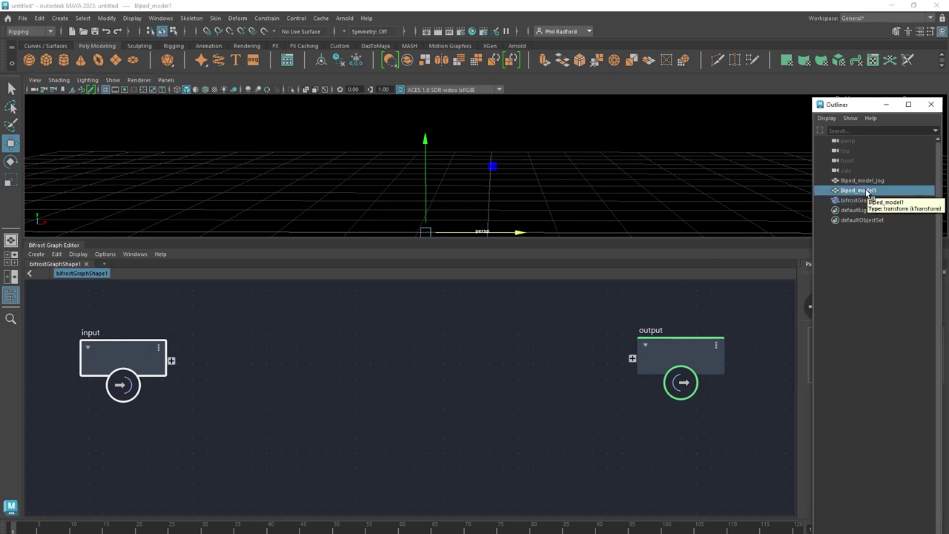
left_click_drag(867, 191, 639, 363)
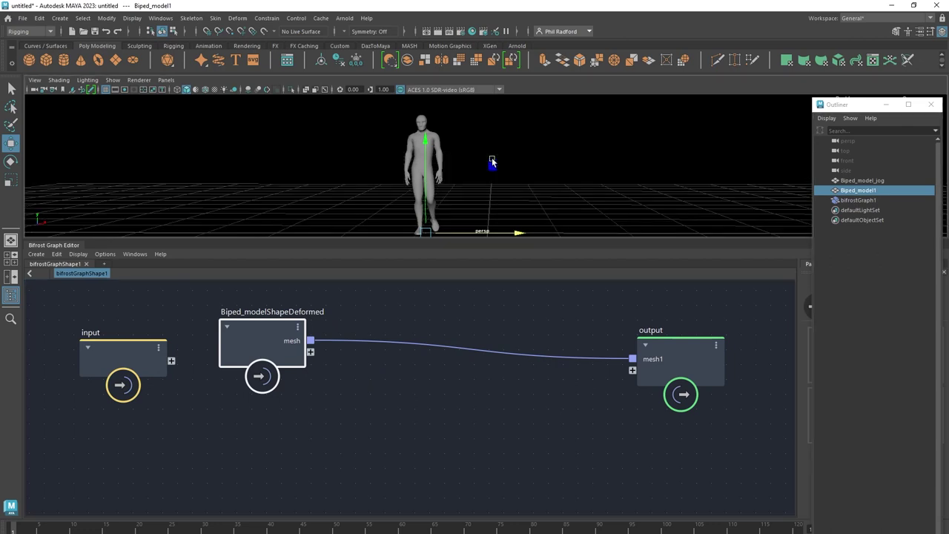
Step: Move the Bifrost biped along X to about -1.345 and bring the Channel Box into view
left_click(425, 128)
left_click_drag(576, 233, 484, 232)
left_click_drag(946, 182, 781, 126)
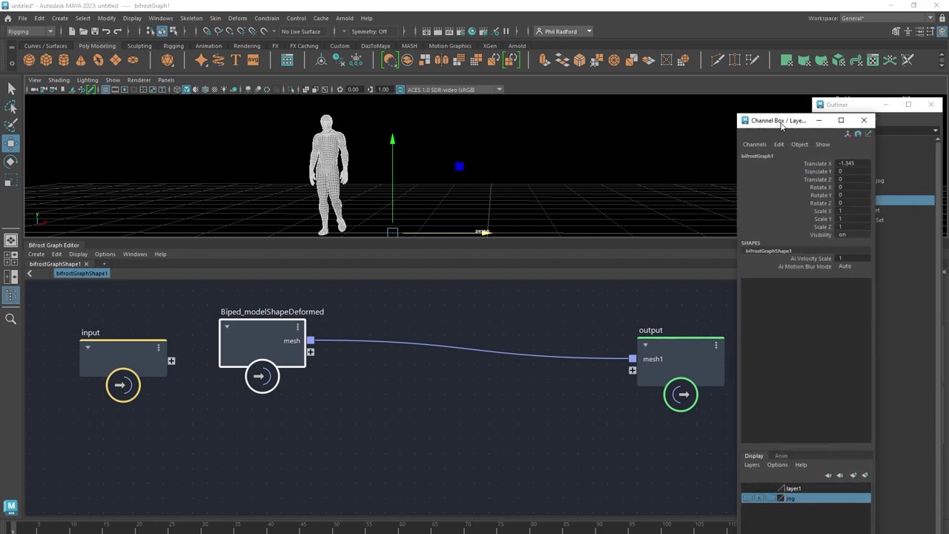
Step: Show layer1 and move the original Biped_model1 along X to about -0.475
left_click(747, 499)
left_click(748, 499)
left_click(748, 488)
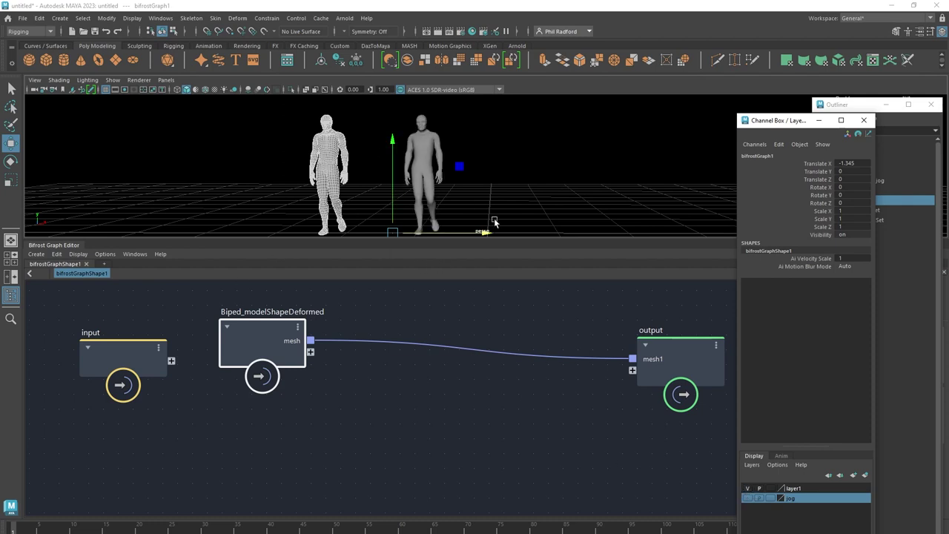
left_click(425, 138)
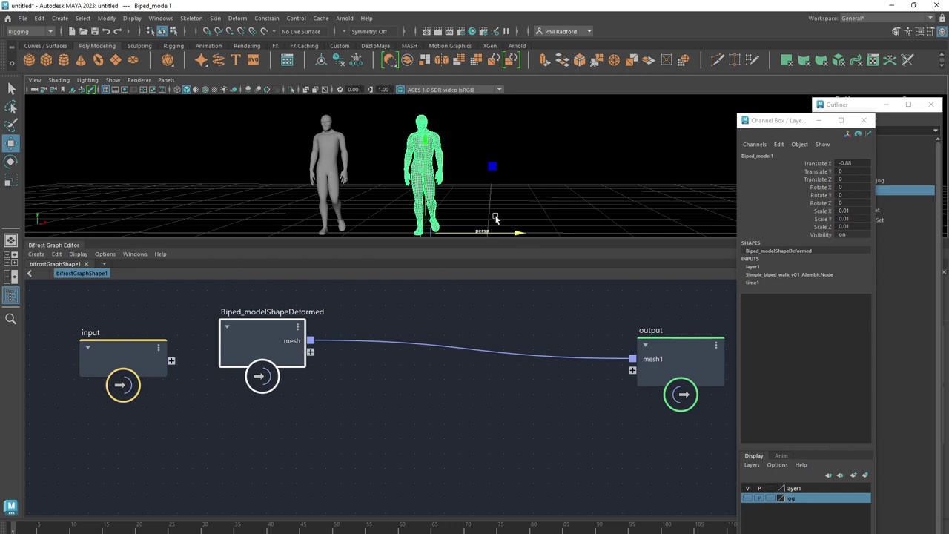
left_click_drag(483, 229, 551, 258)
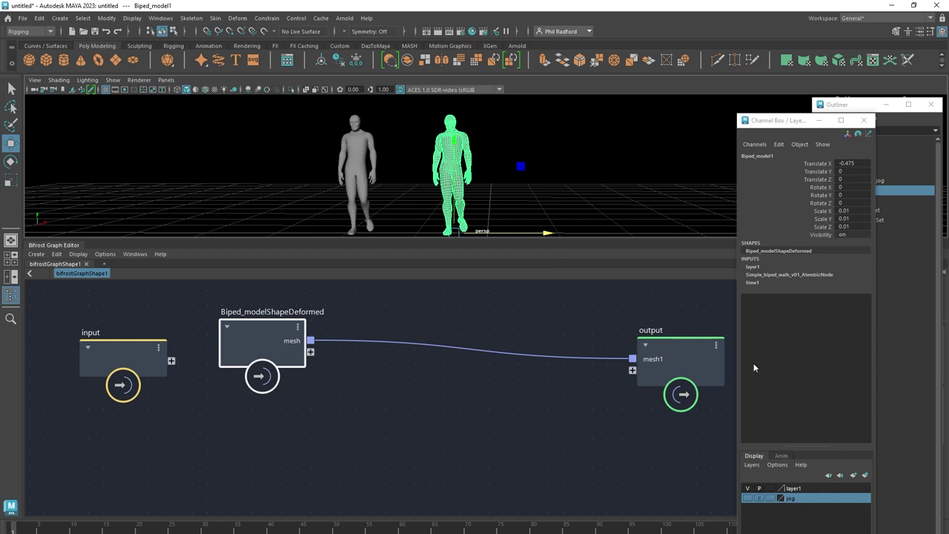
Step: Hide layer1 again and set bifrostGraph1's Translate X to 0, then close the Channel Box
left_click(749, 486)
left_click_drag(784, 126, 597, 215)
left_click(853, 200)
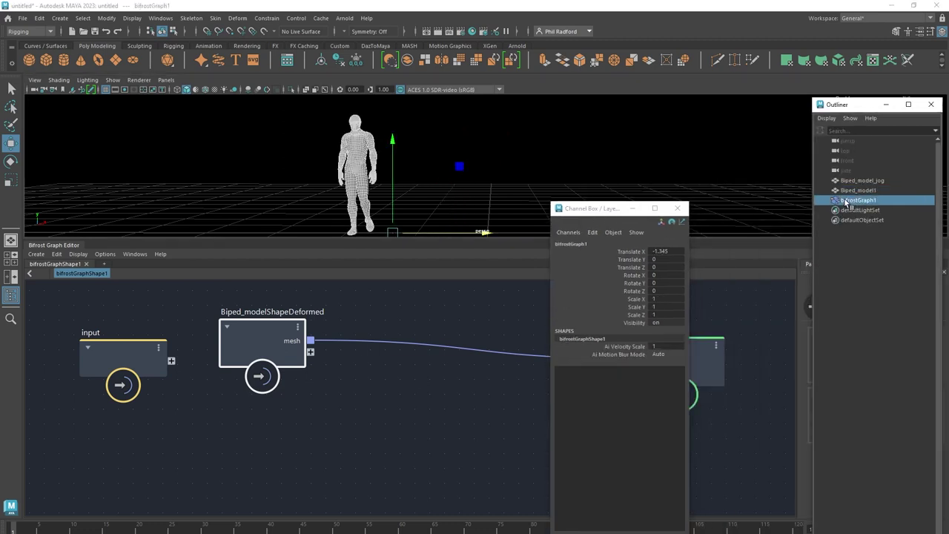
left_click_drag(848, 104, 768, 139)
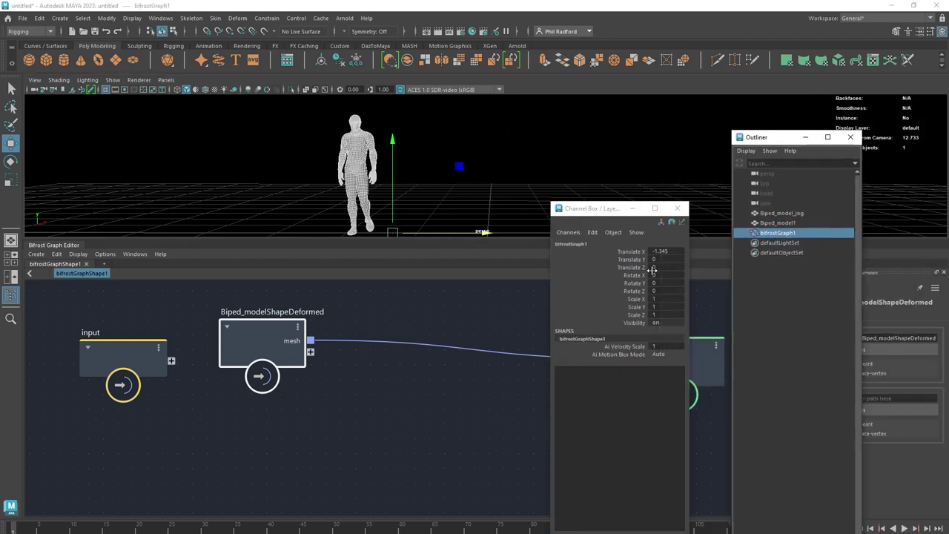
left_click(667, 253)
type("0")
key("Return")
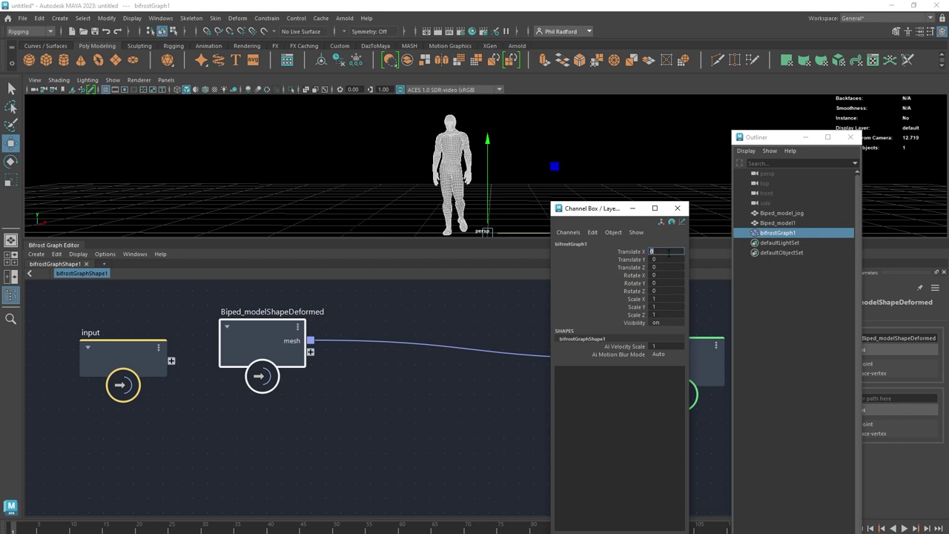
left_click(677, 208)
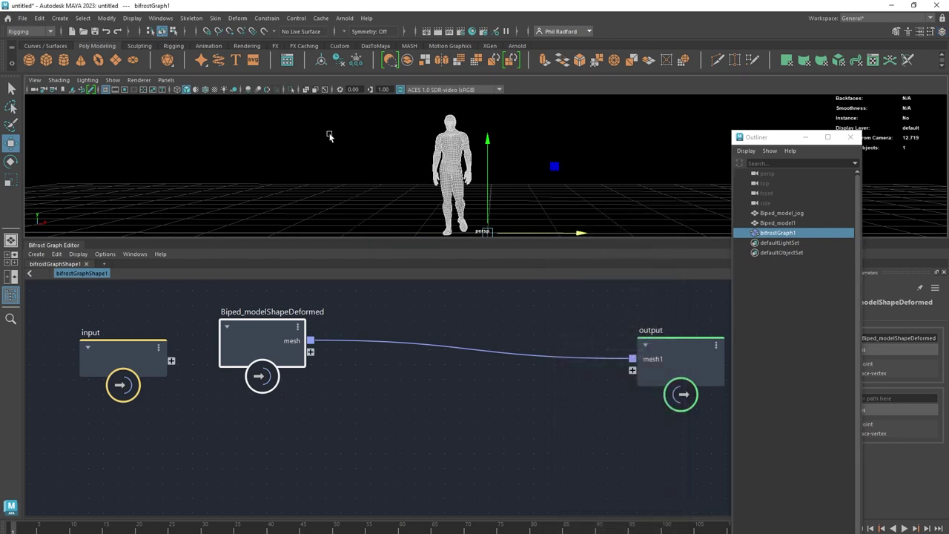
Step: Space the biped mesh and output nodes further apart and add a watchpoint on their connection to examine the mesh properties
left_click_drag(277, 347, 244, 358)
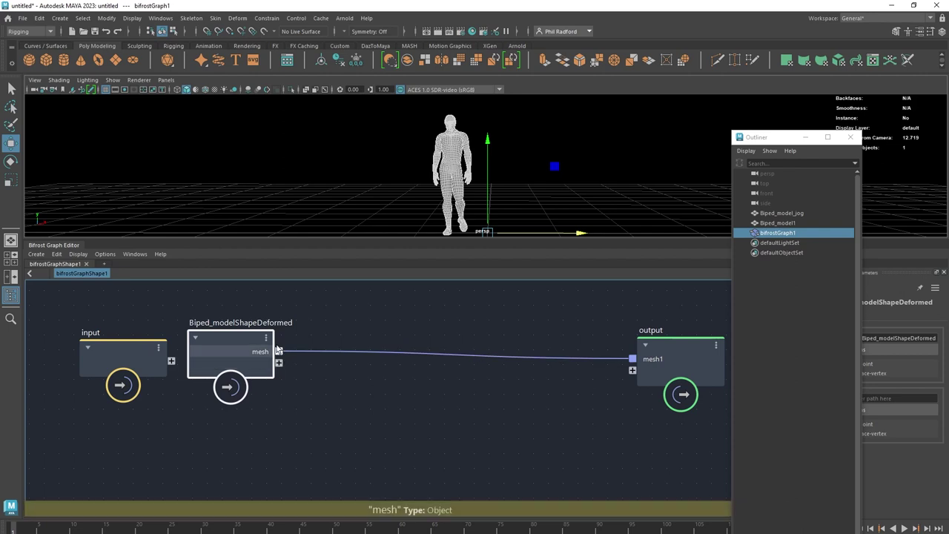
left_click_drag(655, 365, 700, 365)
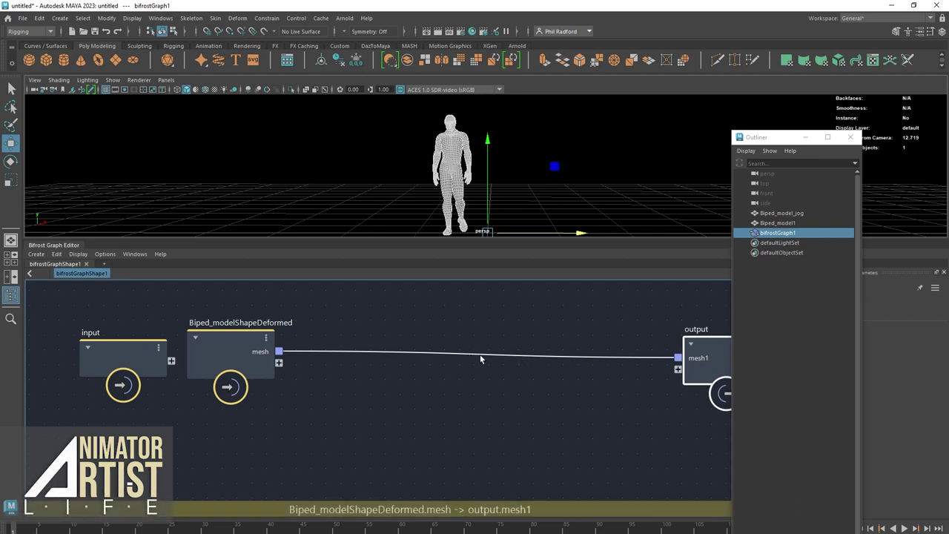
right_click(478, 353)
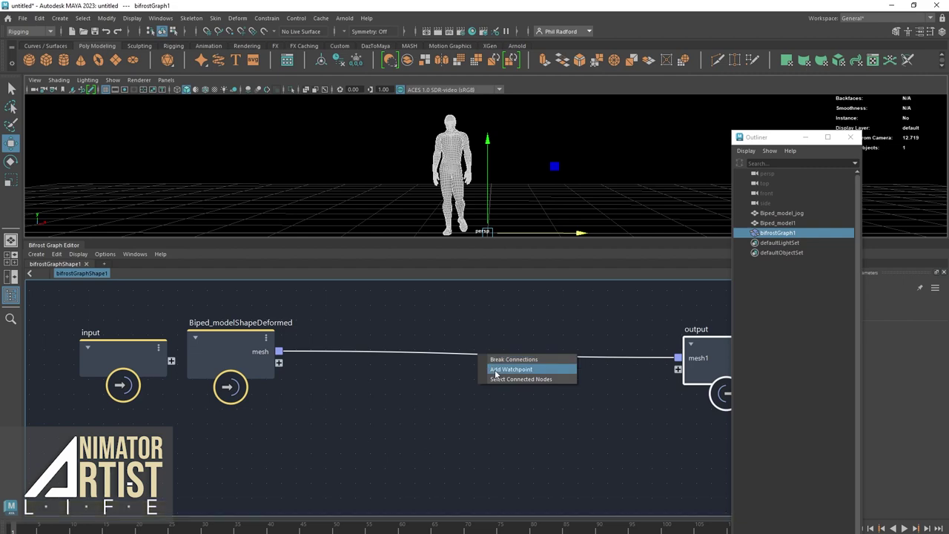
left_click(495, 373)
middle_click_drag(433, 425, 312, 346)
right_click_drag(312, 346, 288, 367, "alt")
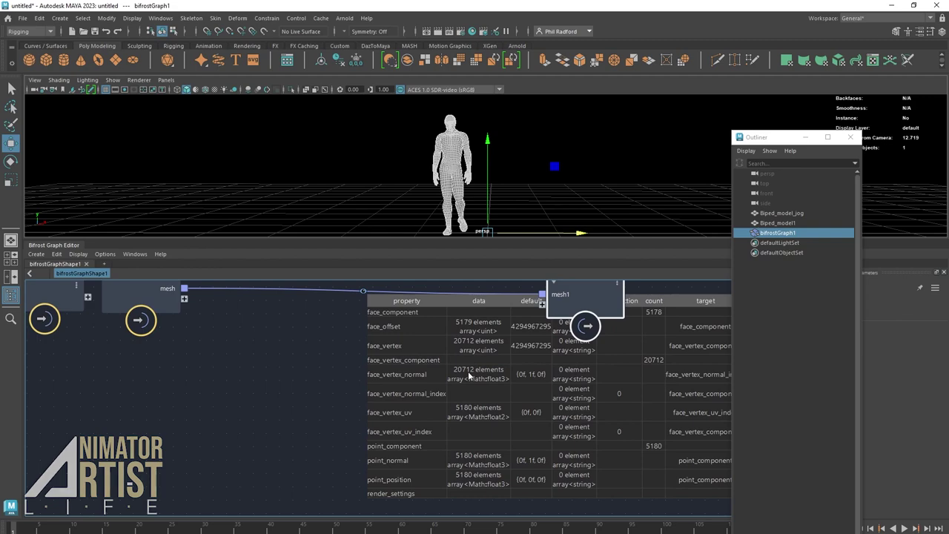
mouse_move(469, 376)
middle_mouse_down()
mouse_move(456, 389)
mouse_move(478, 383)
middle_mouse_up()
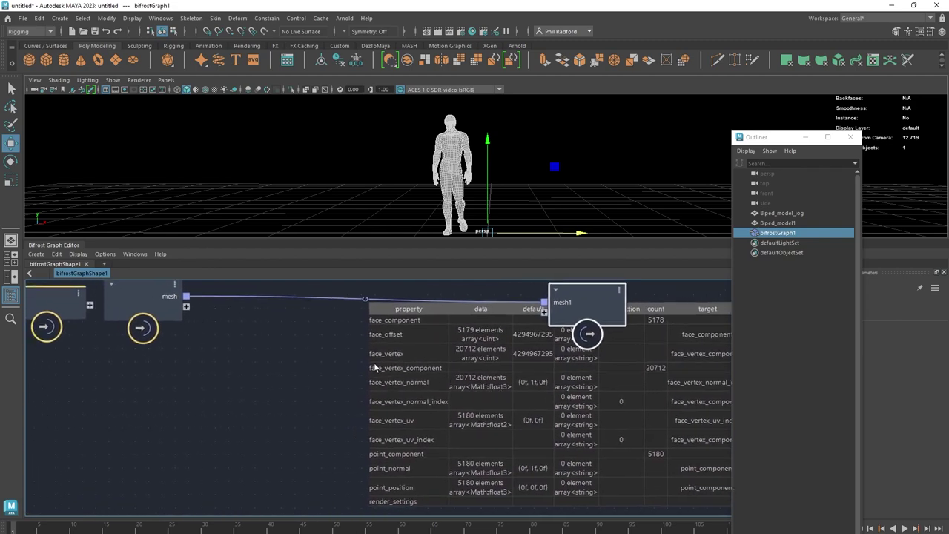
Step: Remove the watchpoint from the biped mesh connection and space the Biped_modelShapeDeformed and output nodes further apart
right_click(364, 298)
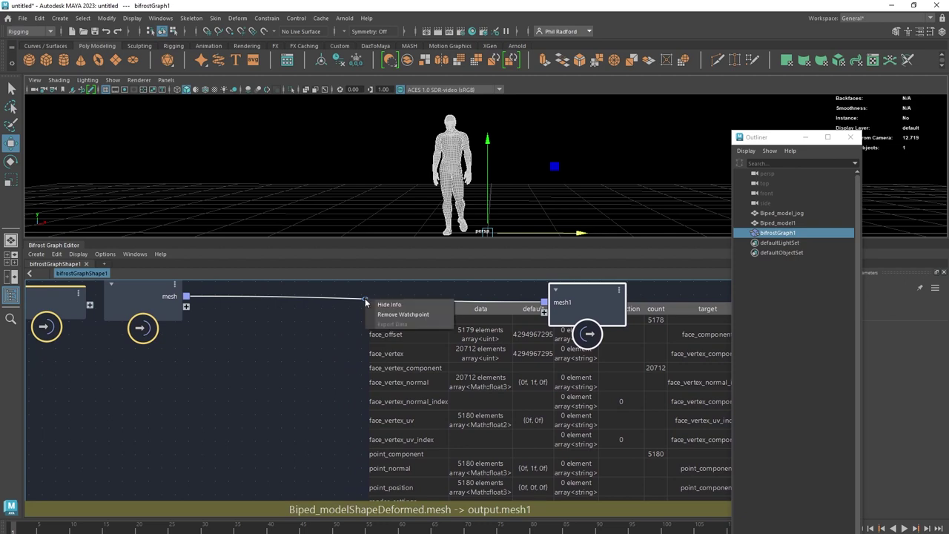
left_click(378, 313)
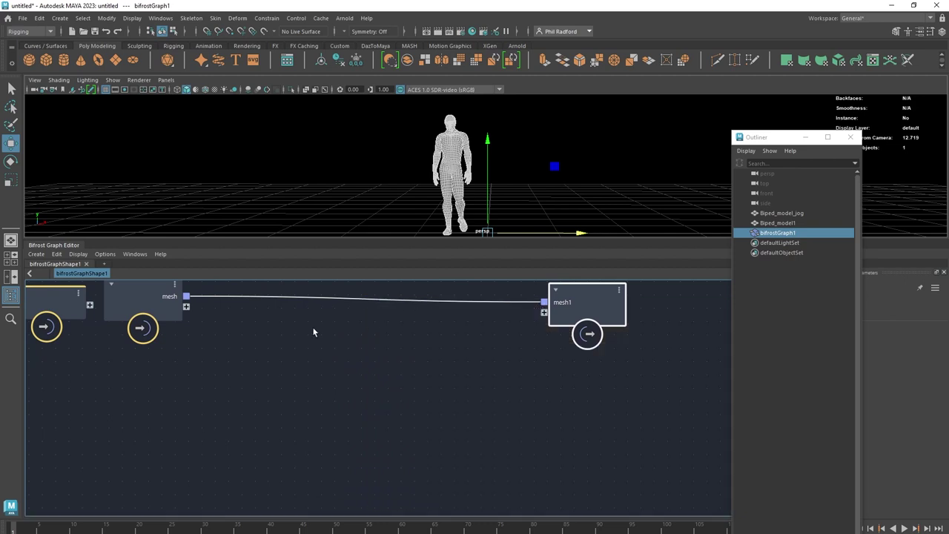
left_click_drag(151, 296, 153, 352)
left_click_drag(601, 310, 711, 357)
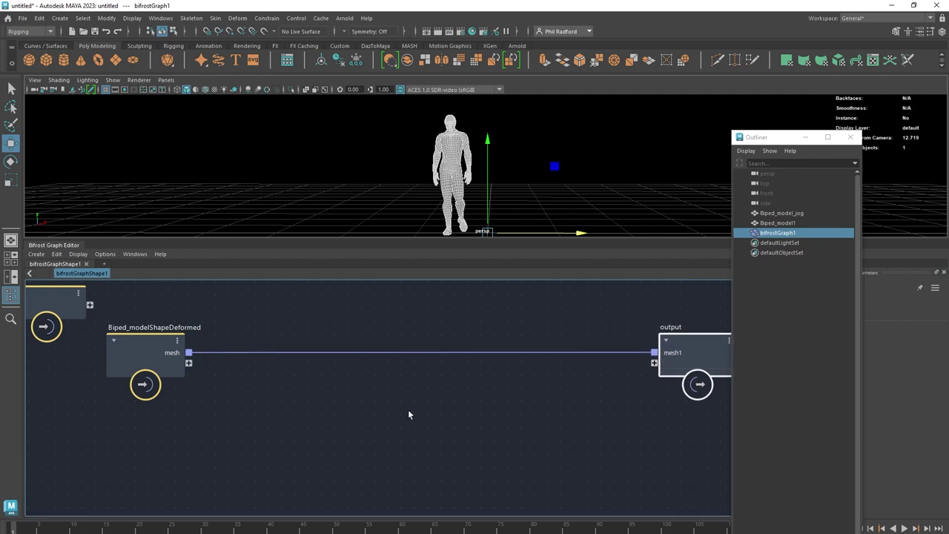
middle_click_drag(410, 395, 402, 391, "alt")
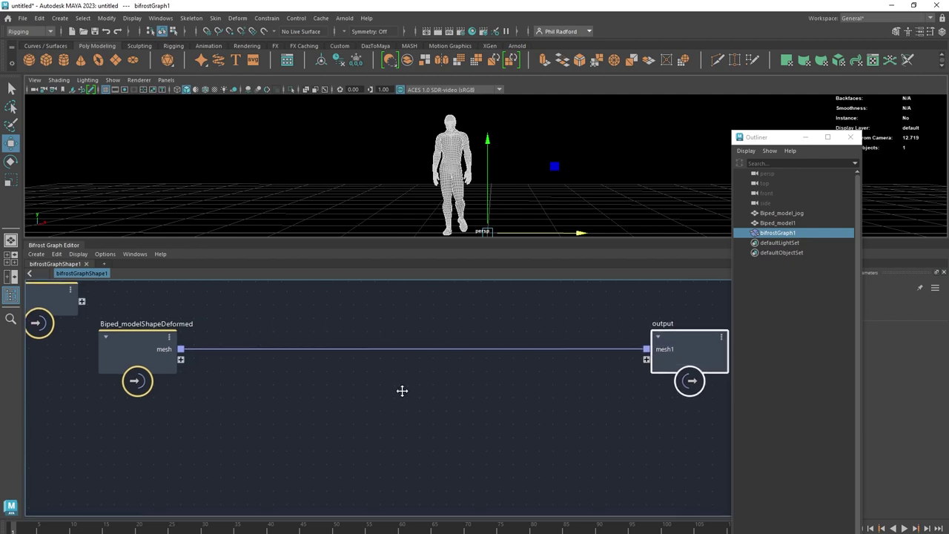
key("Tab")
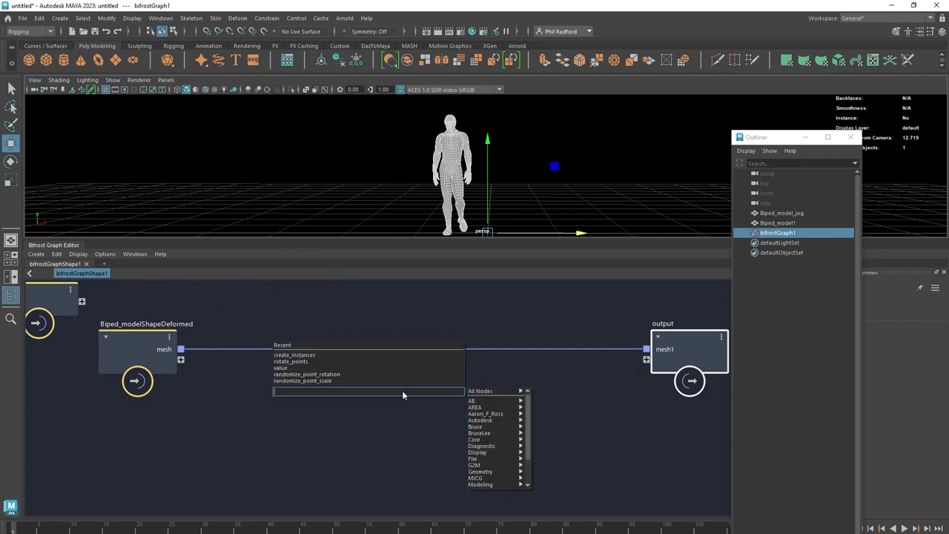
mouse_move(499, 435)
mouse_move(493, 391)
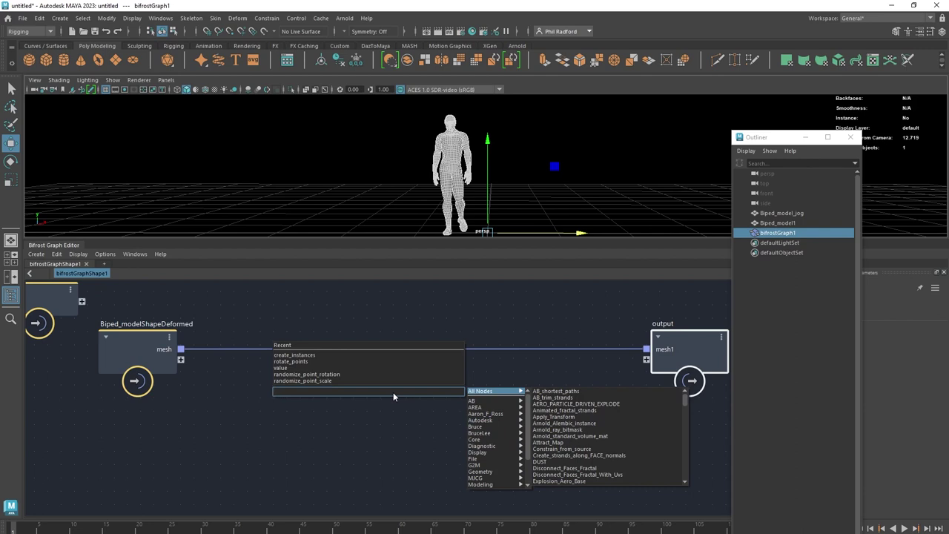
left_click(374, 438)
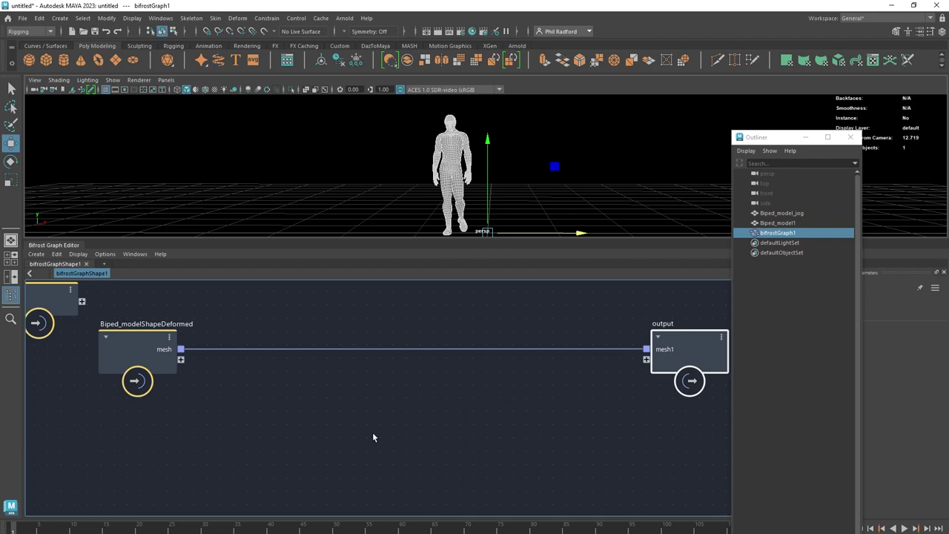
Step: Enlarge the viewport, create a polygon plane and scale it up into a large ground surface under the biped
left_click_drag(437, 322, 435, 369)
right_click_drag(577, 244, 388, 238, "alt")
left_click_drag(389, 238, 384, 239, "alt")
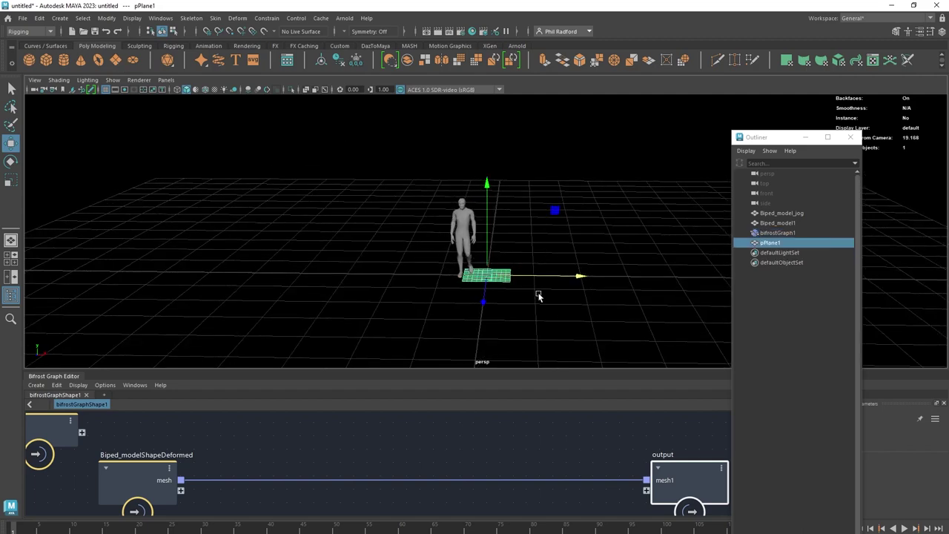
key("r")
left_click_drag(487, 275, 948, 269)
scroll(486, 276, "down", 5)
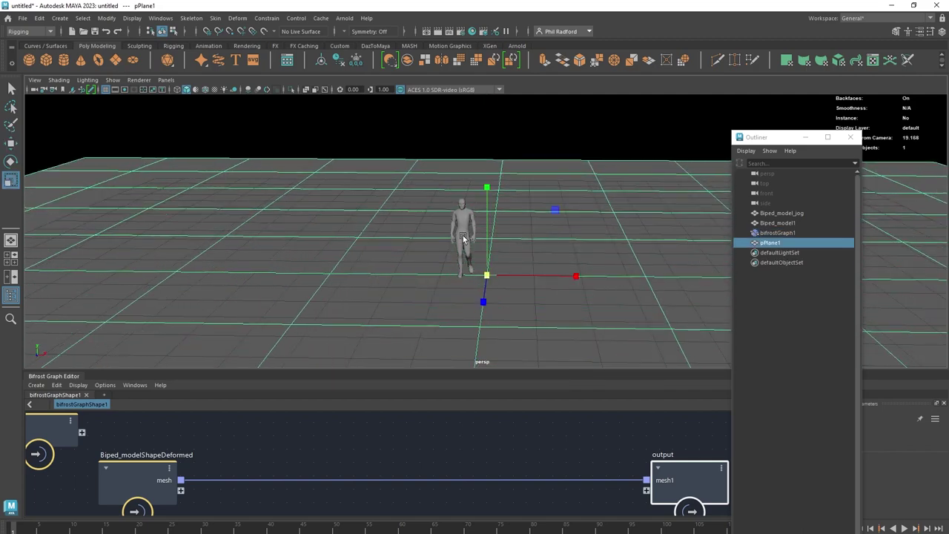
left_click_drag(466, 274, 613, 261)
scroll(440, 255, "up", 5)
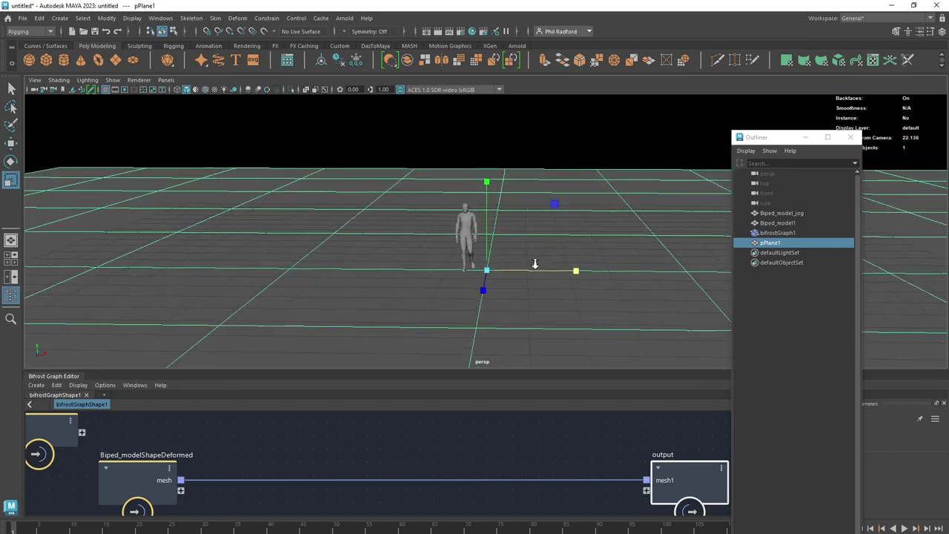
right_click_drag(535, 264, 534, 242, "alt")
Step: Enlarge the graph editor, add pPlane1 to the graph as an input node, and cut the biped mesh's connection to the output
left_click_drag(466, 371, 467, 197)
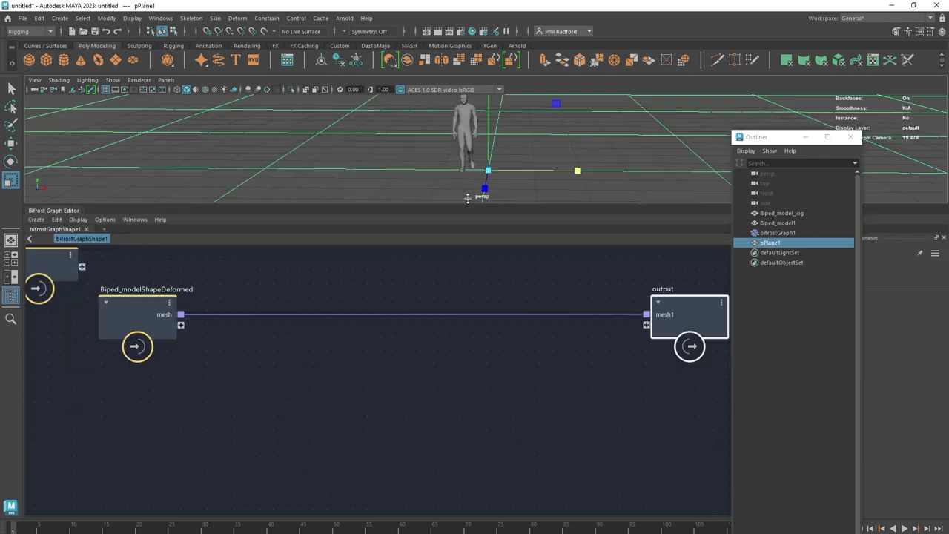
left_click_drag(782, 247, 334, 375)
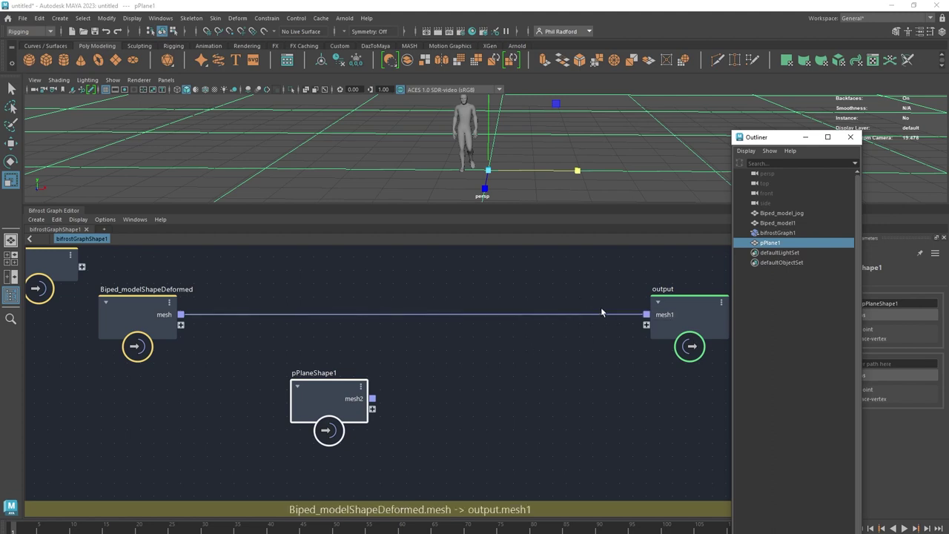
mouse_move(629, 320)
left_mouse_down()
mouse_move(500, 324)
mouse_move(646, 314)
left_mouse_up()
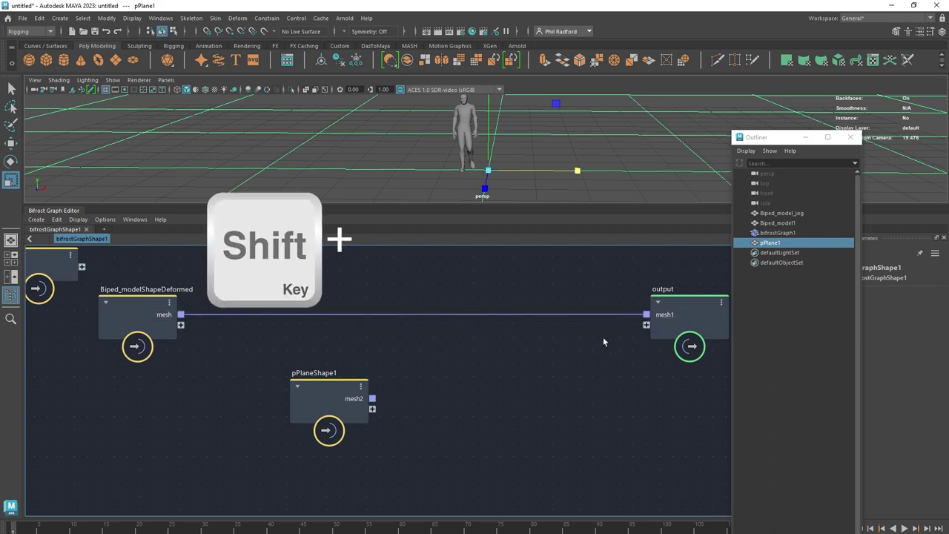
left_click_drag(607, 365, 539, 294, "alt+shift")
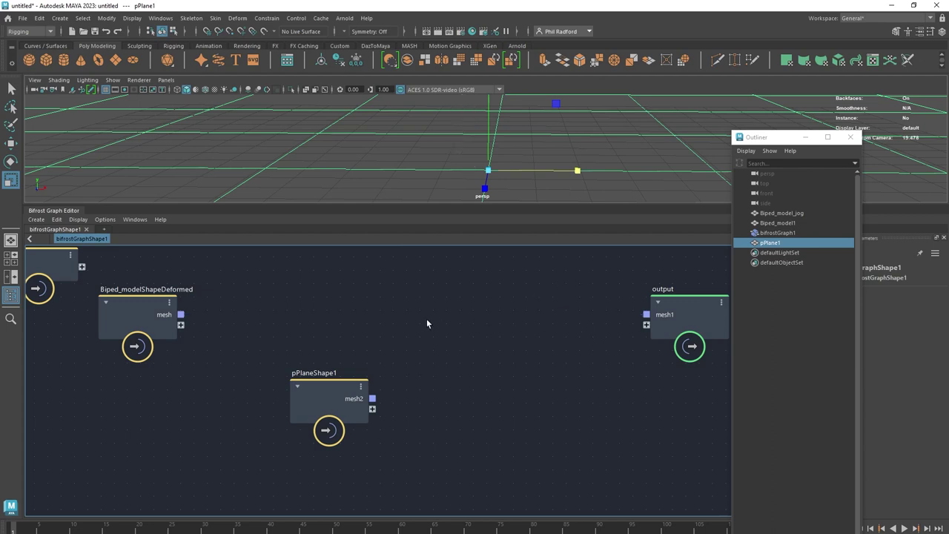
Step: Arrange the two input nodes with pPlaneShape1 below Biped_modelShapeDeformed, leaving the middle of the graph free
left_click_drag(401, 187, 410, 166, "alt")
left_click_drag(323, 401, 105, 435)
left_click_drag(133, 358, 162, 362)
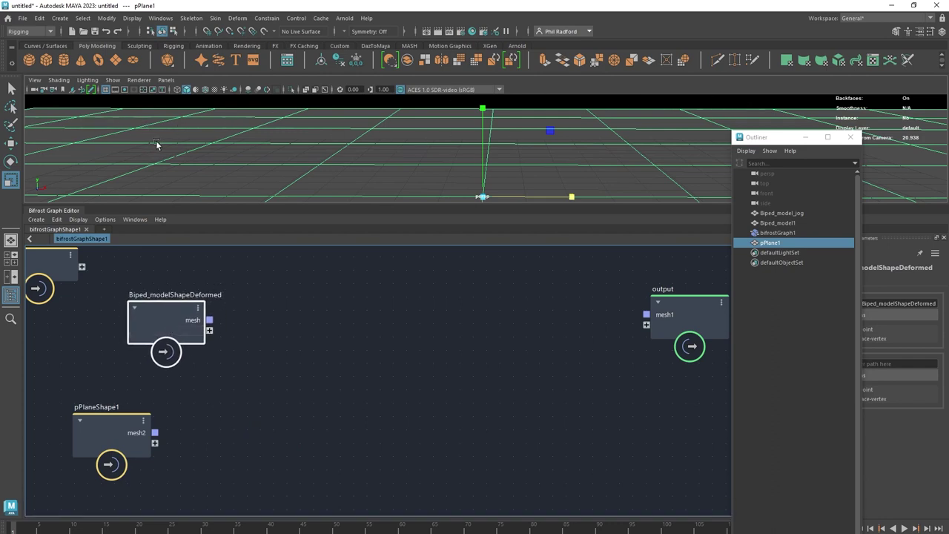
left_click_drag(174, 313, 178, 311)
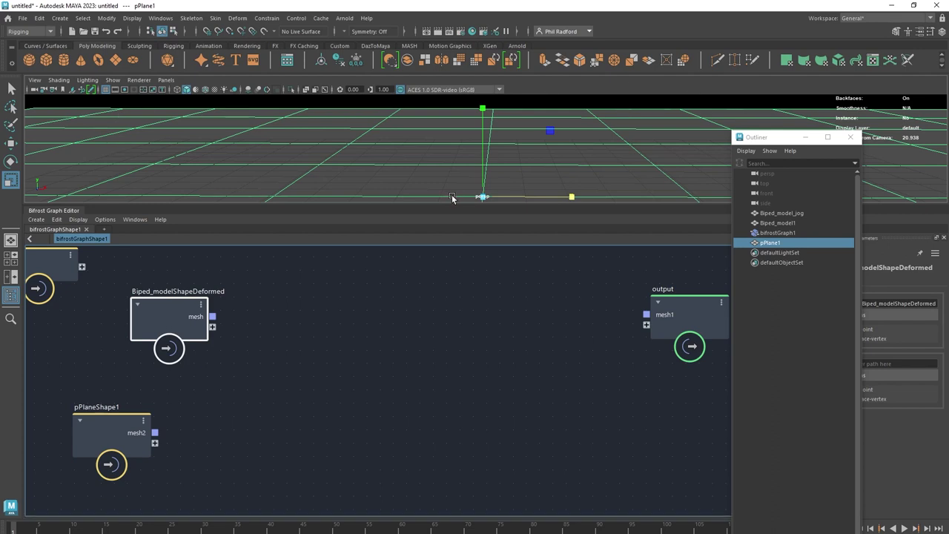
left_click_drag(174, 319, 183, 324)
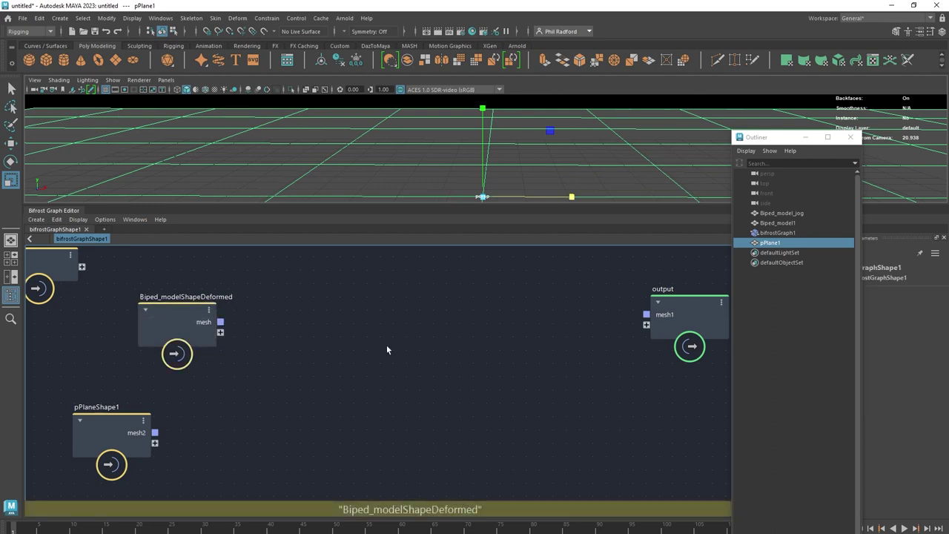
Step: Add a create_instances node and place it between the input nodes and the output node
key("Tab")
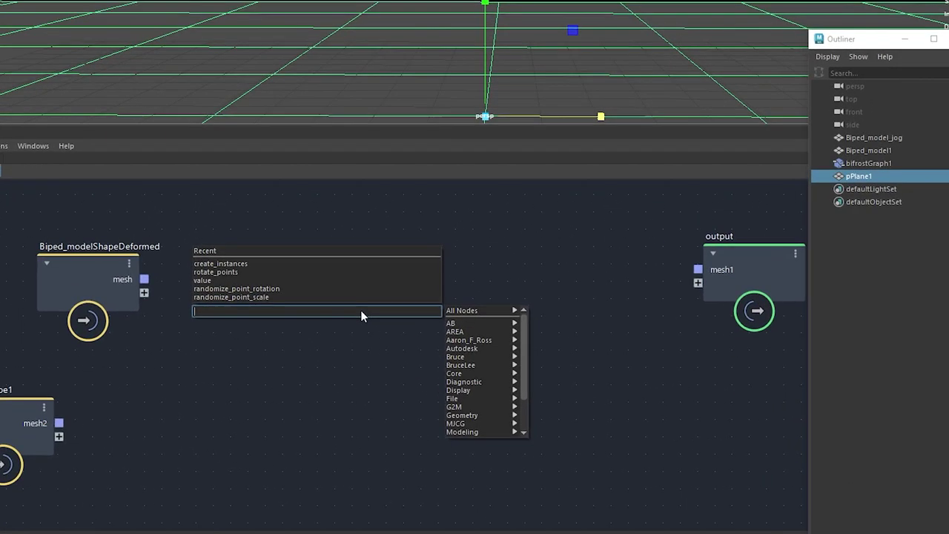
type("instance")
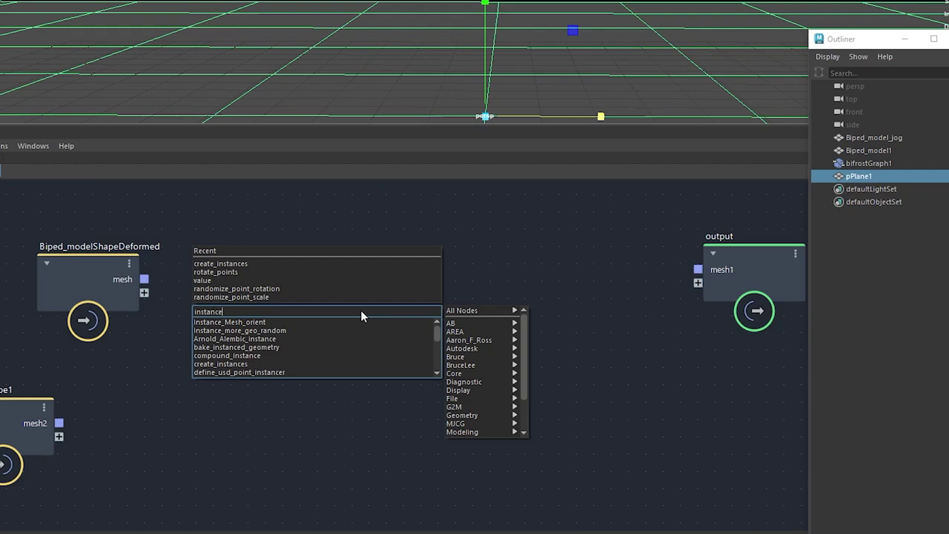
left_click(289, 365)
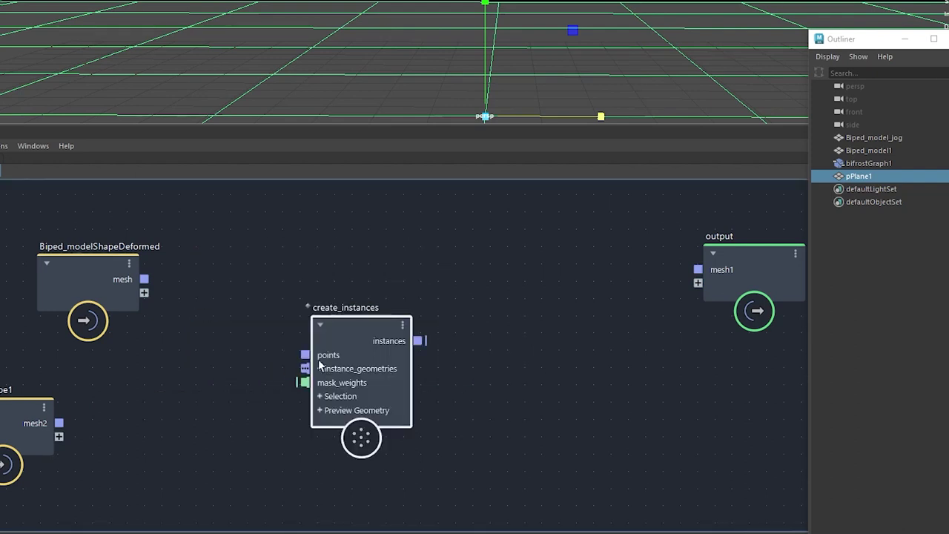
left_click_drag(344, 330, 459, 238)
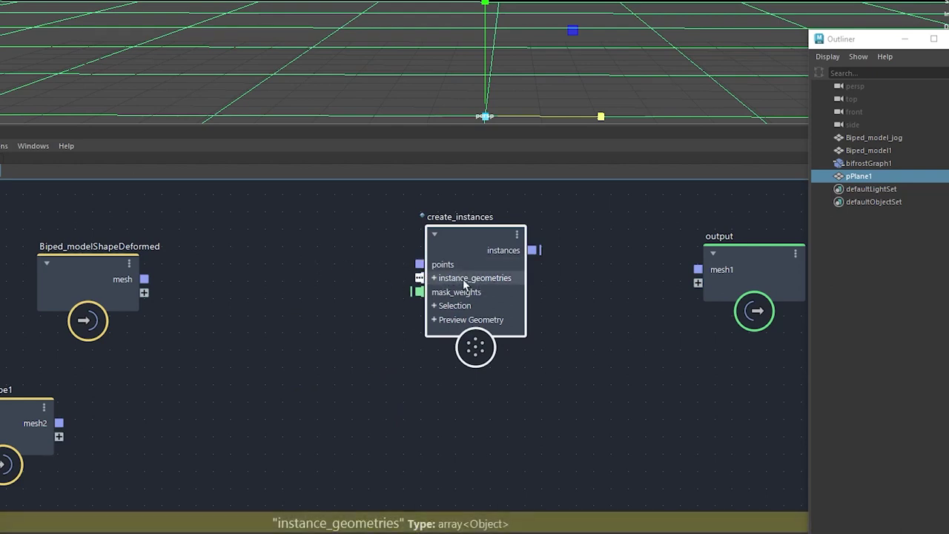
Step: Connect the biped's mesh port to the instance_geometries input of the create_instances node
scroll(351, 307, "up", 4)
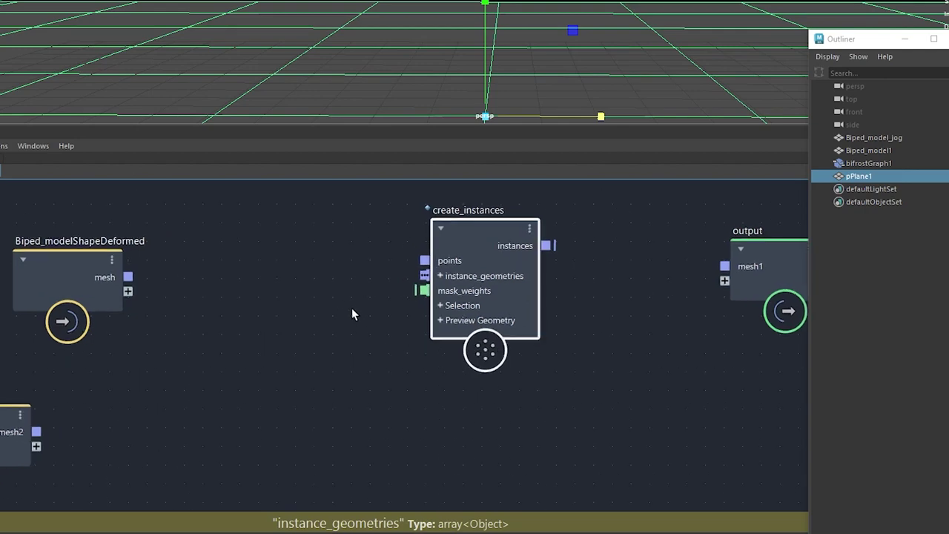
scroll(353, 308, "up", 2)
middle_click_drag(403, 265, 358, 360)
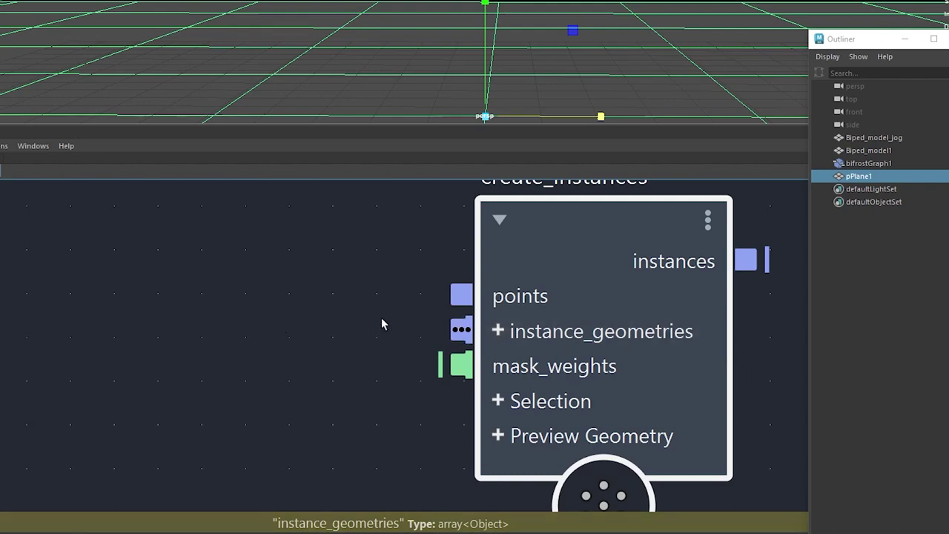
scroll(363, 313, "down", 4)
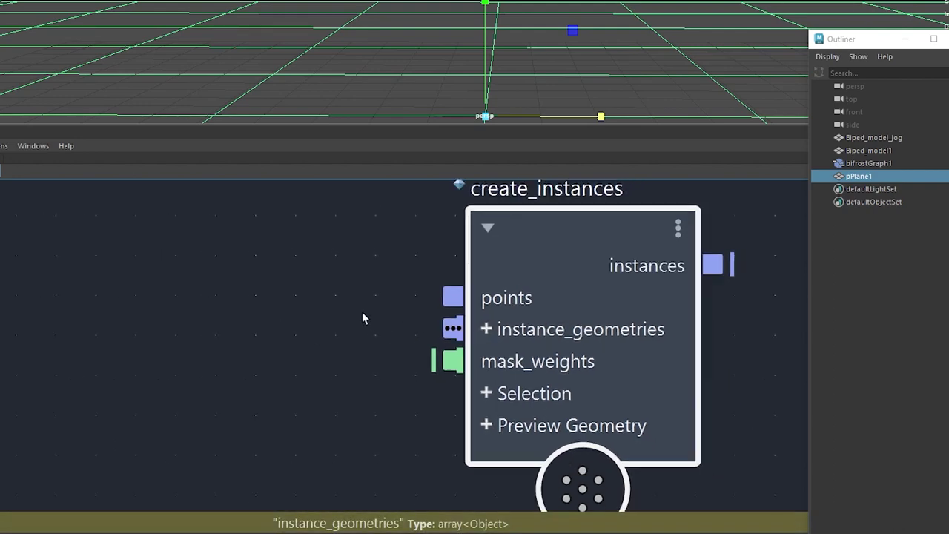
left_click_drag(41, 321, 414, 332)
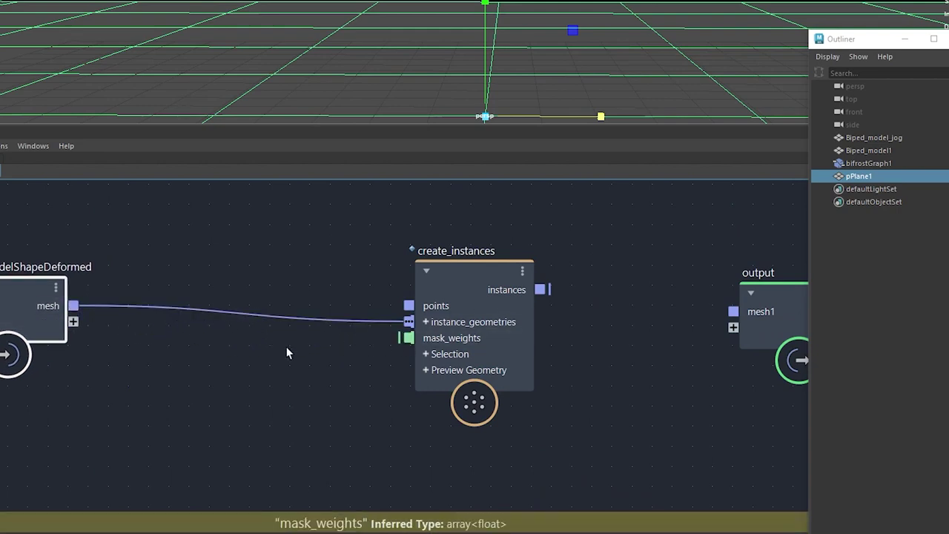
left_click_drag(466, 290, 483, 282)
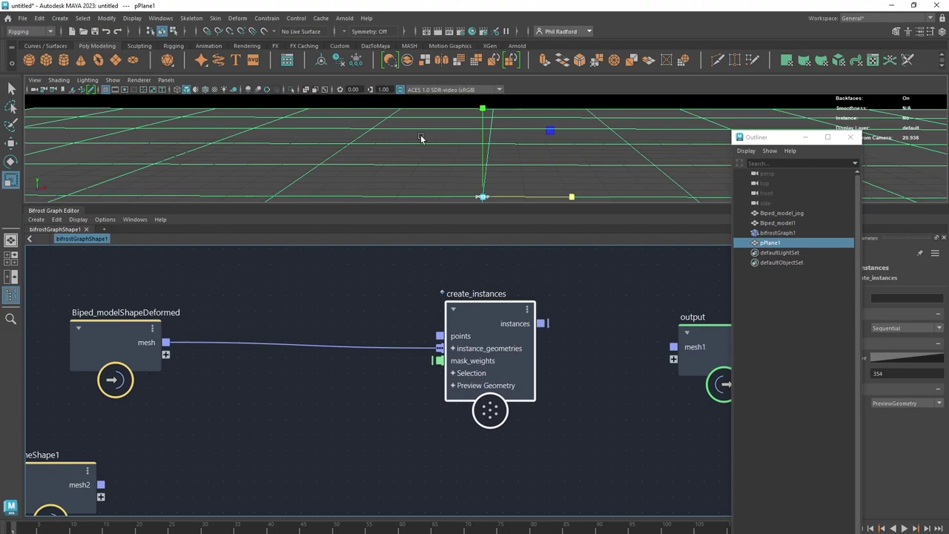
Step: Frame the plane in the viewport and rearrange the graph with pPlaneShape1 above Biped_modelShapeDeformed
key("f")
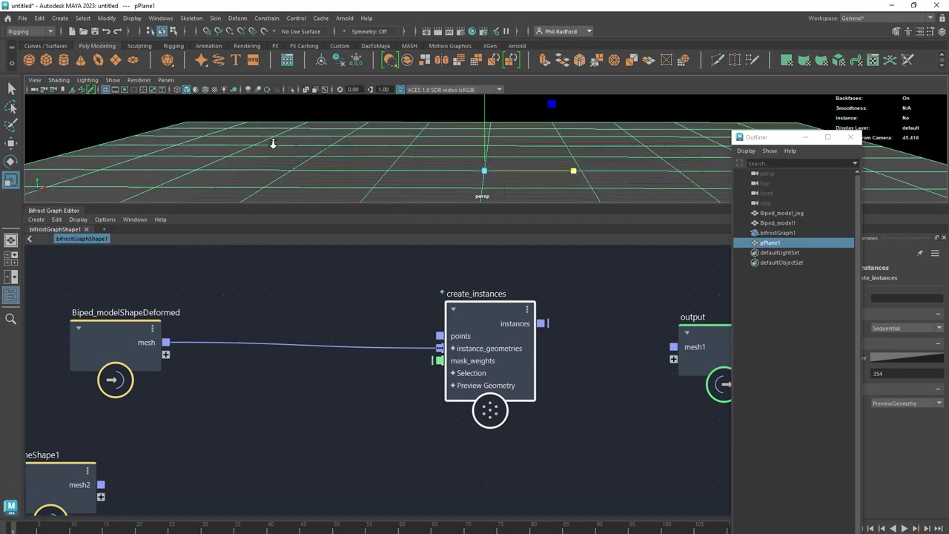
left_click_drag(67, 482, 238, 278)
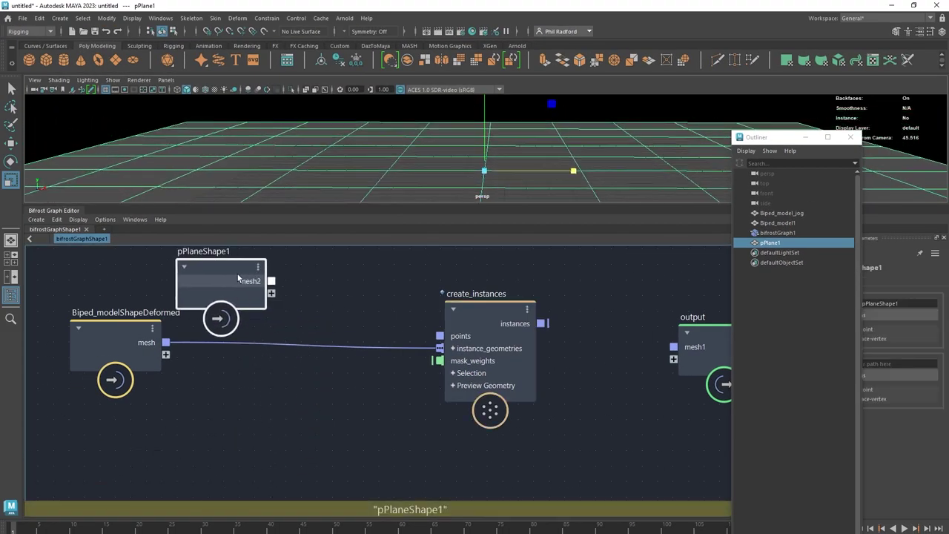
left_click_drag(111, 342, 136, 412)
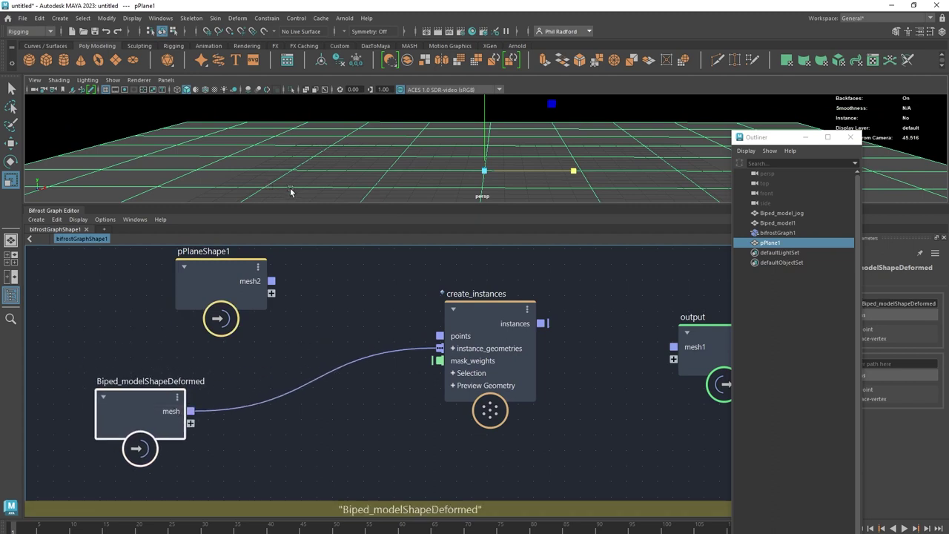
Step: Display the vertices of pPlane1 to examine where instances can be placed, and return the plane to object mode
right_click_drag(431, 151, 369, 145)
left_click(401, 157)
left_click(562, 153)
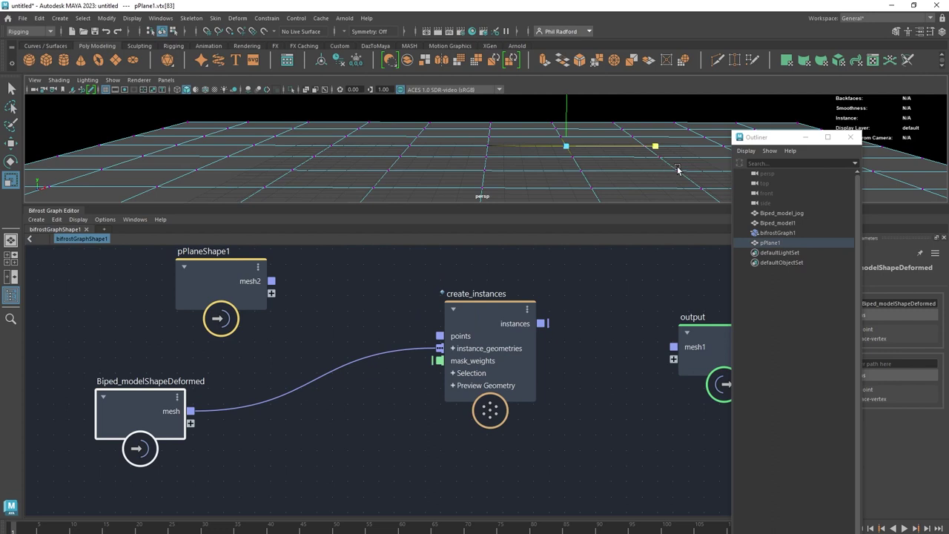
right_click_drag(488, 150, 494, 149)
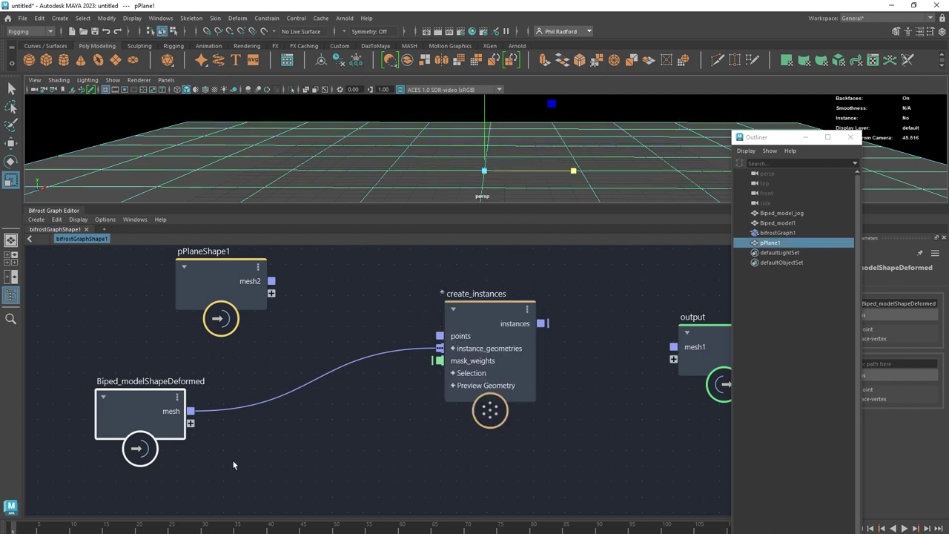
Step: Connect the plane's mesh2 to the points input of create_instances and its instances output to a new port on the output node
left_click_drag(272, 280, 440, 338)
left_click_drag(541, 323, 679, 359)
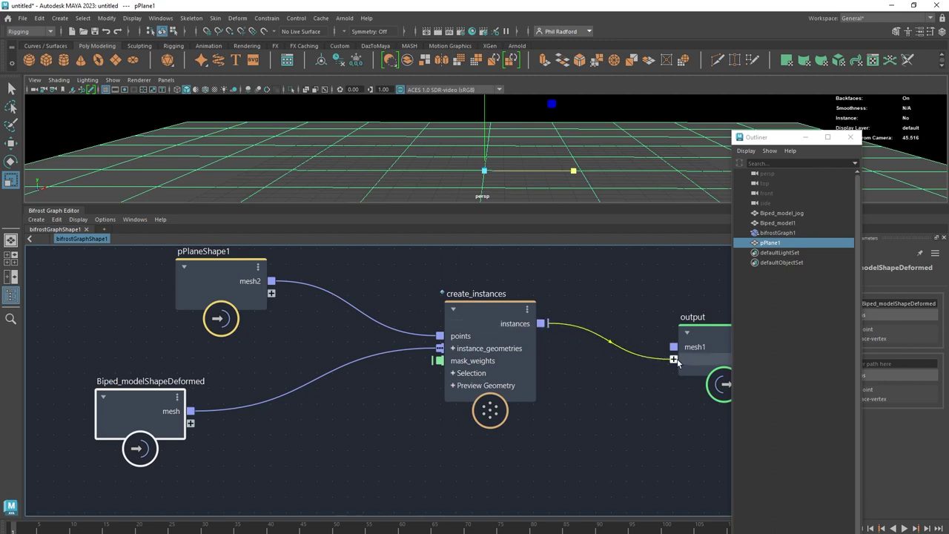
Step: Close the Outliner and play the animation to examine the biped instances across the plane
left_click_drag(372, 146, 442, 148, "alt")
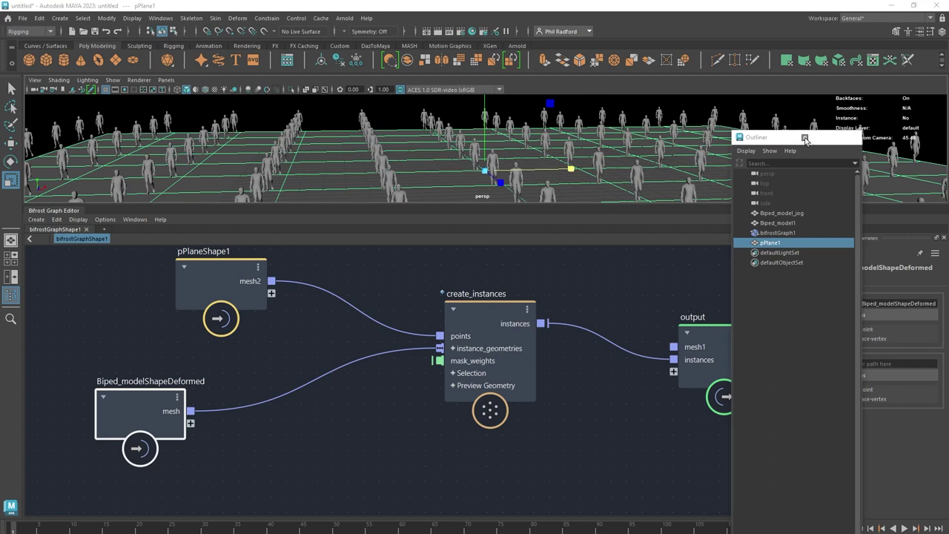
left_click(850, 137)
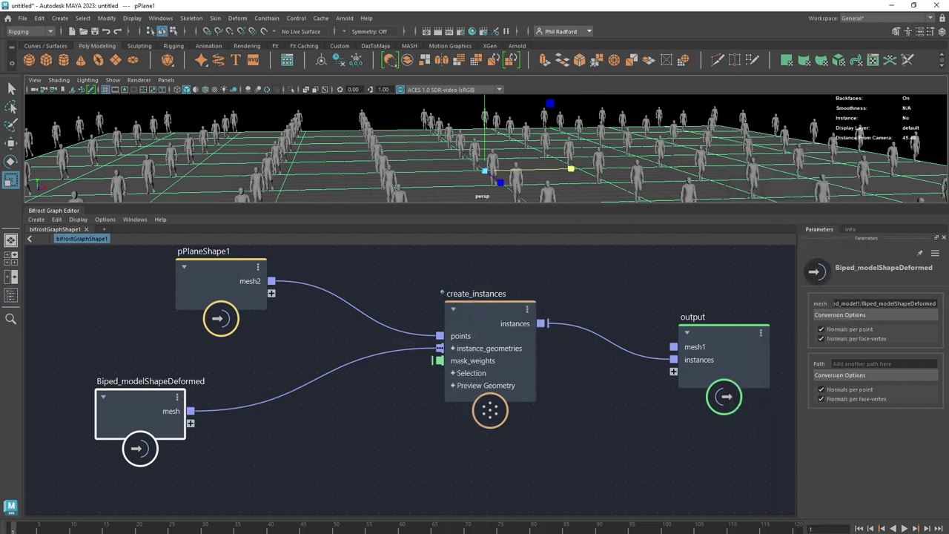
left_click(904, 528)
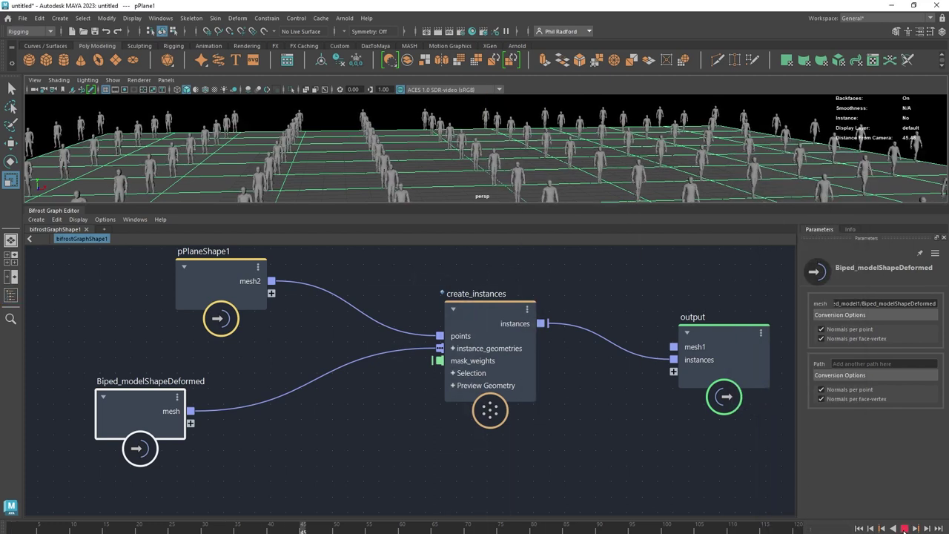
Step: Stop the playback and align the pPlaneShape1 node above Biped_modelShapeDeformed
left_click(904, 528)
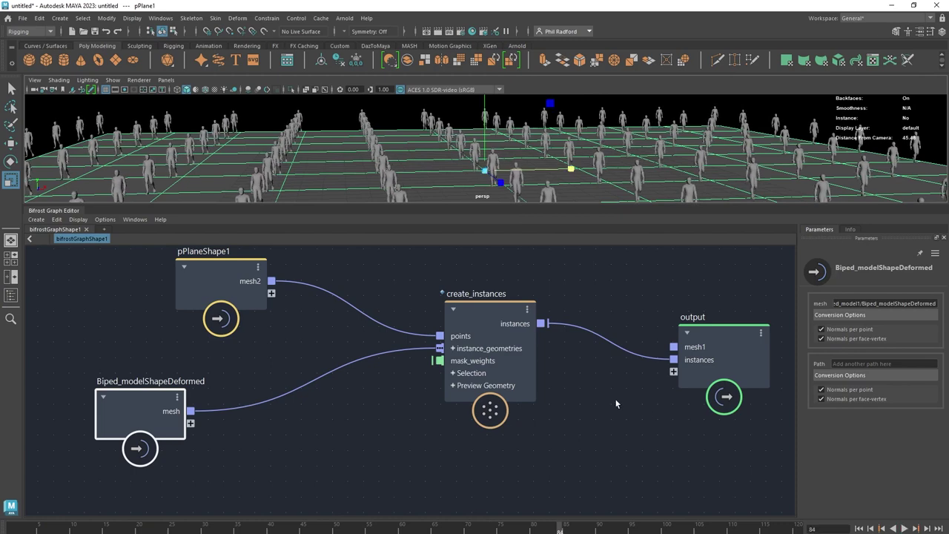
left_click_drag(222, 271, 141, 281)
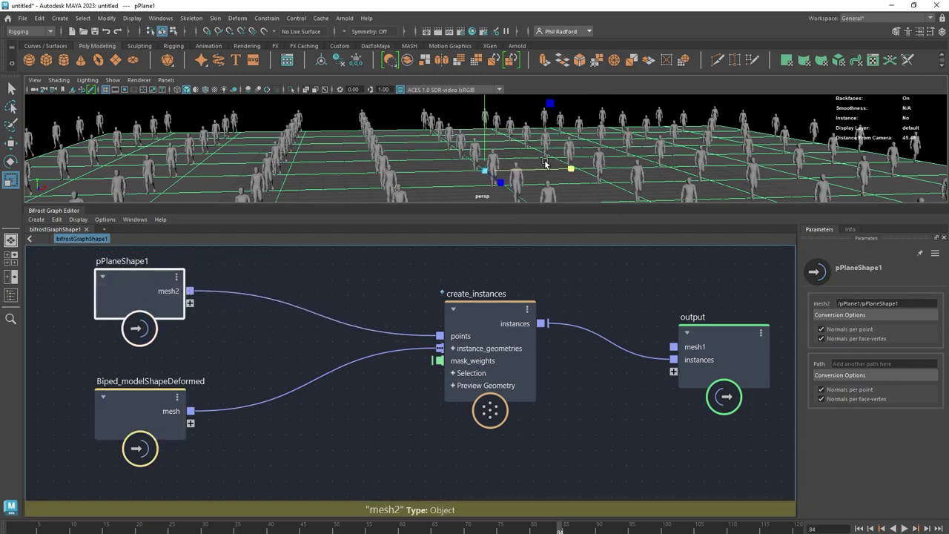
Step: Enlarge the viewport and examine the rows of biped instances across the whole plane
mouse_move(591, 162)
left_mouse_down("alt")
mouse_move(578, 163)
mouse_move(576, 178)
mouse_move(580, 160)
left_mouse_up("alt")
middle_click_drag(591, 154, 590, 170, "alt")
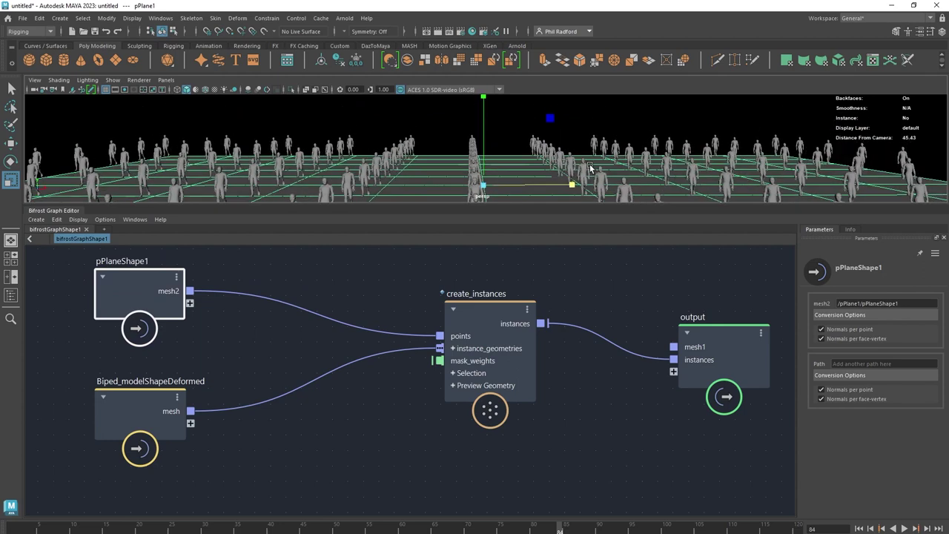
right_click_drag(590, 170, 532, 195, "alt")
mouse_move(554, 296)
left_mouse_down()
mouse_move(554, 309)
mouse_move(555, 281)
left_mouse_up()
left_click_drag(586, 200, 592, 195, "alt")
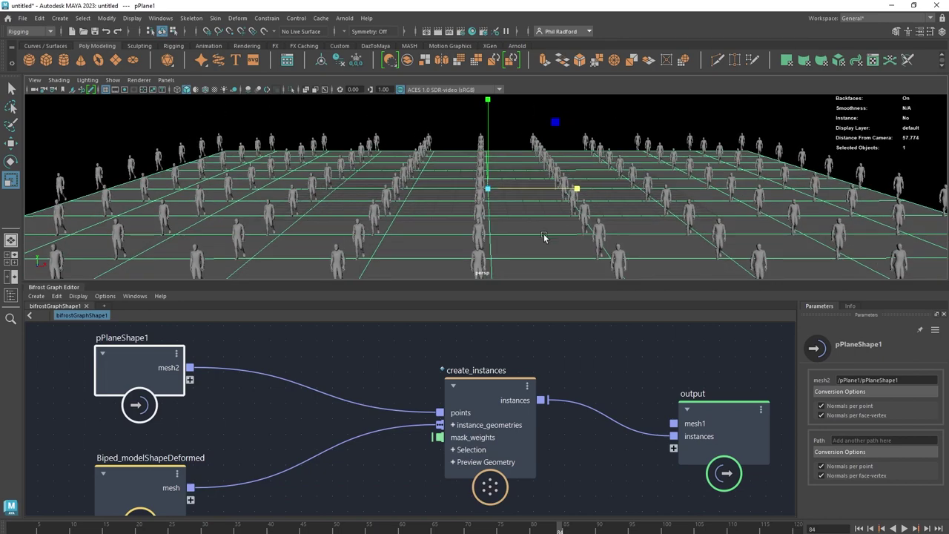
middle_click_drag(543, 235, 548, 227, "alt")
left_click_drag(149, 368, 105, 345)
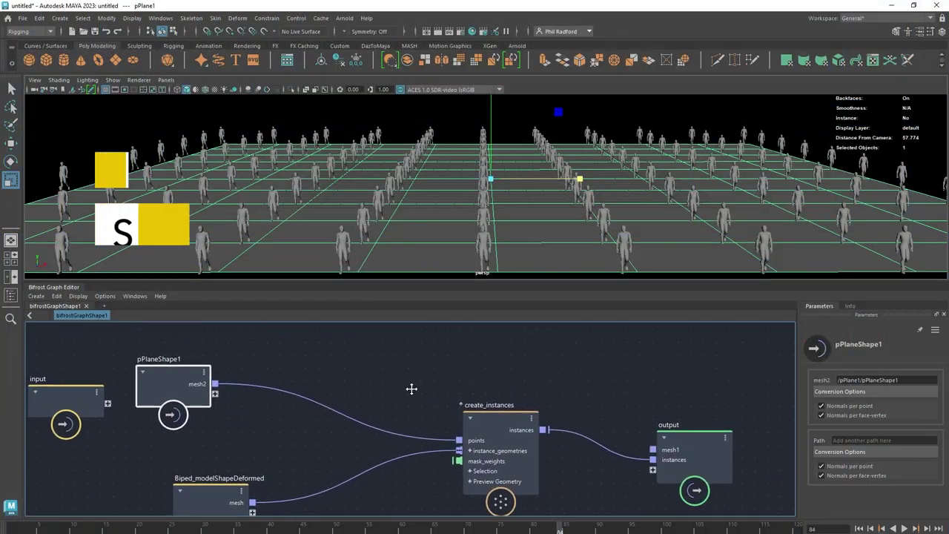
Step: Add a scatter_points node to the graph and place it between pPlaneShape1 and create_instances
left_click(347, 350)
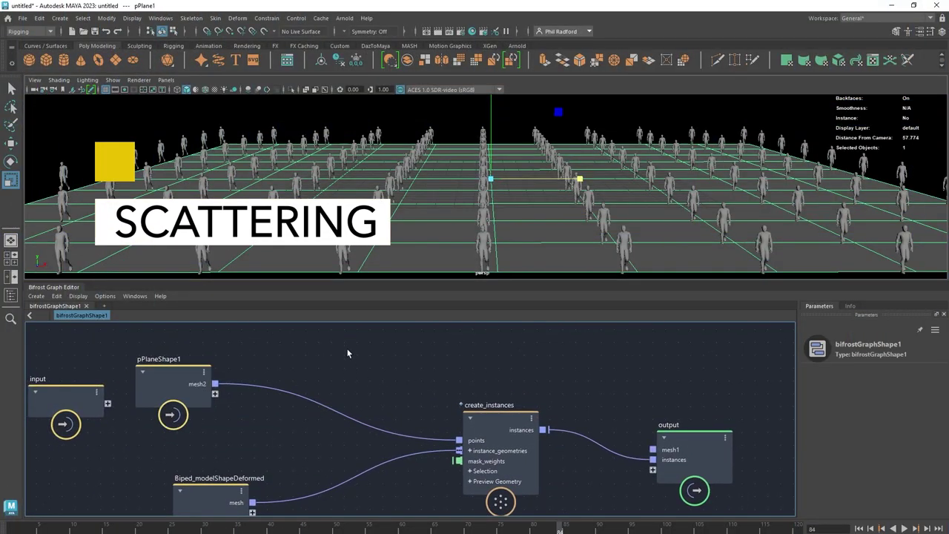
key("Tab")
type("scatter")
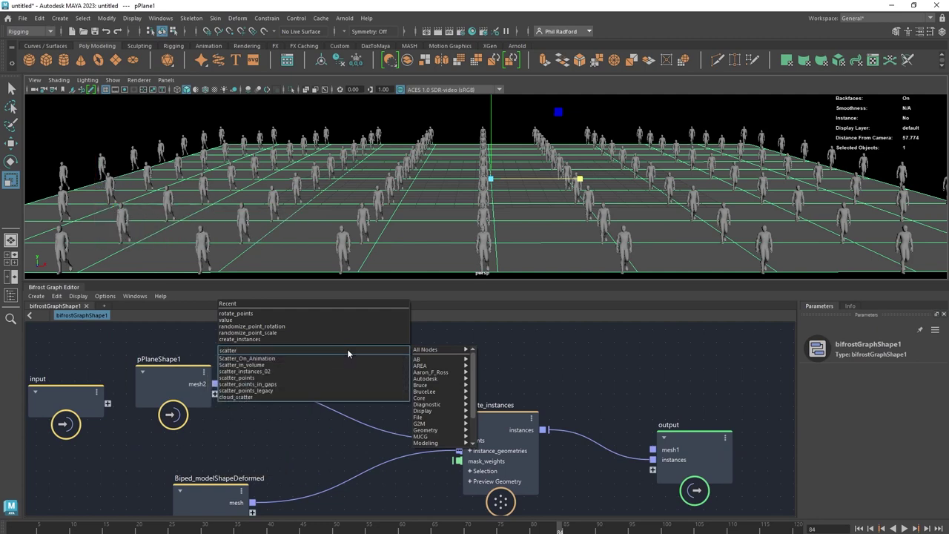
left_click(235, 377)
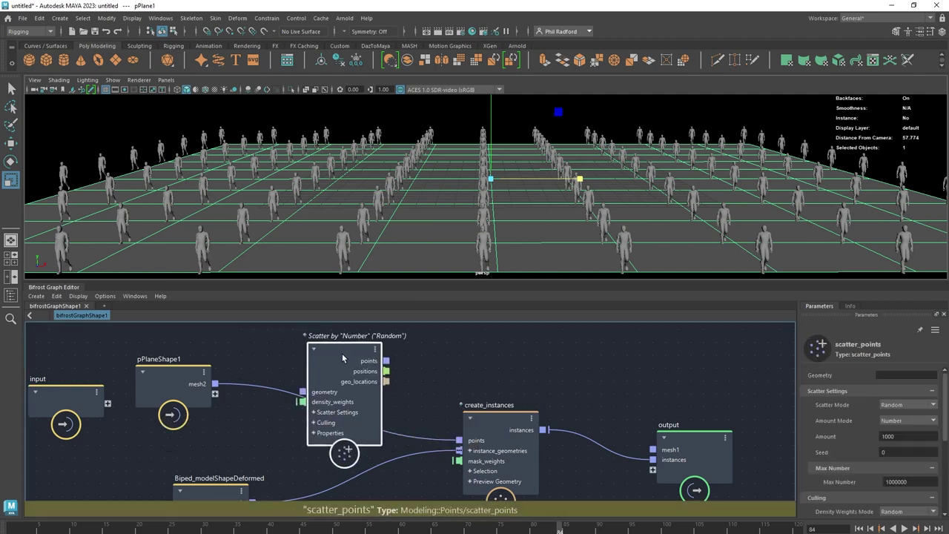
scroll(484, 353, "down", 2)
left_click_drag(212, 377, 203, 407)
left_click_drag(354, 367, 349, 363)
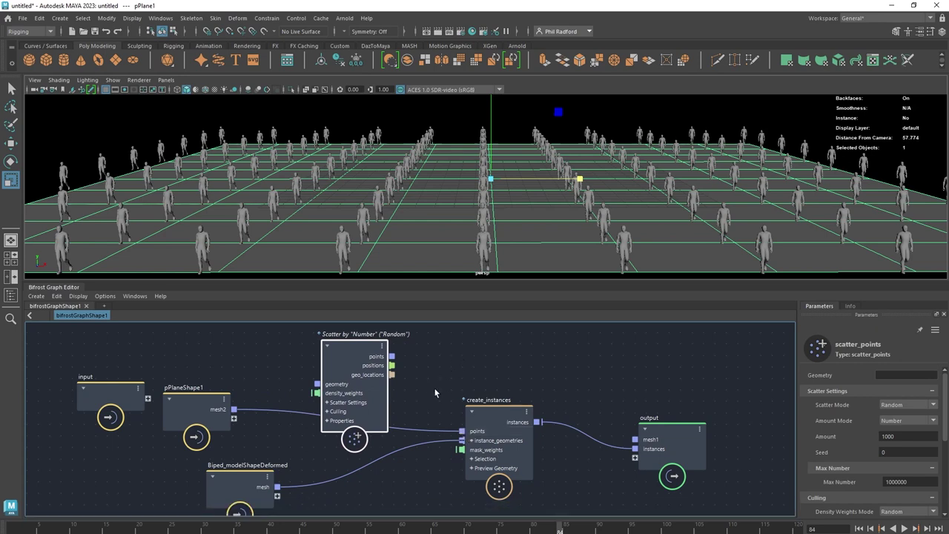
Step: Reroute the plane's mesh2 from create_instances to the geometry input of scatter_points, and connect its points output to a new port on the output node
left_click_drag(412, 440, 406, 445)
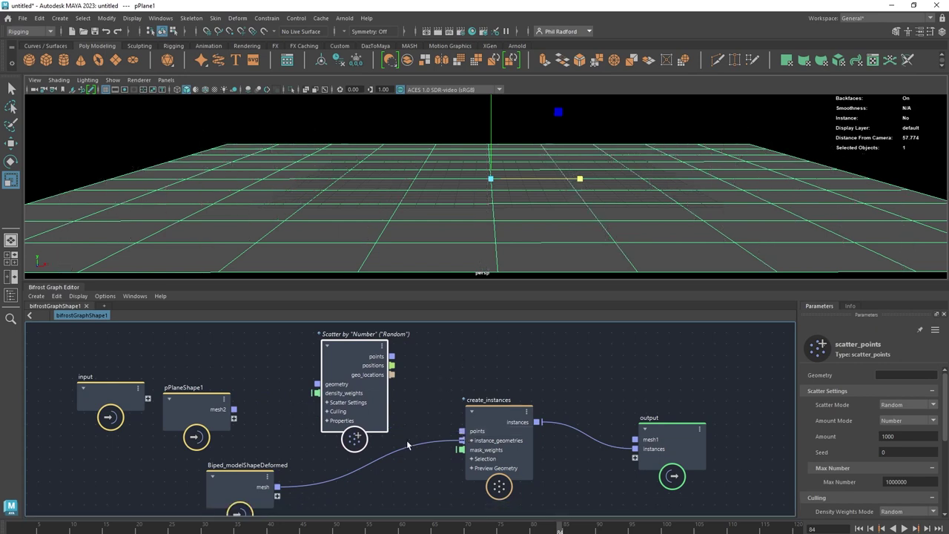
left_click_drag(233, 410, 334, 359)
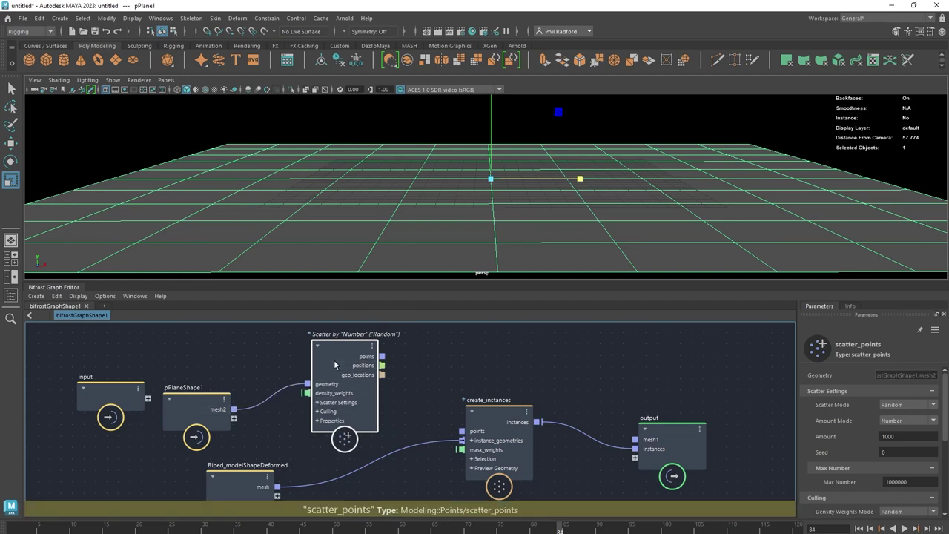
left_click_drag(671, 431, 676, 351)
left_click_drag(382, 357, 639, 377)
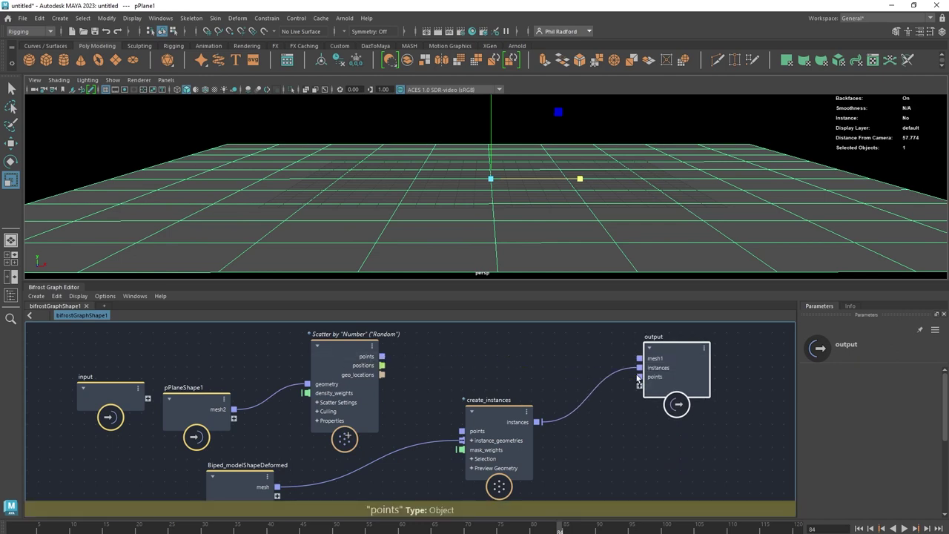
left_click_drag(348, 354, 355, 355)
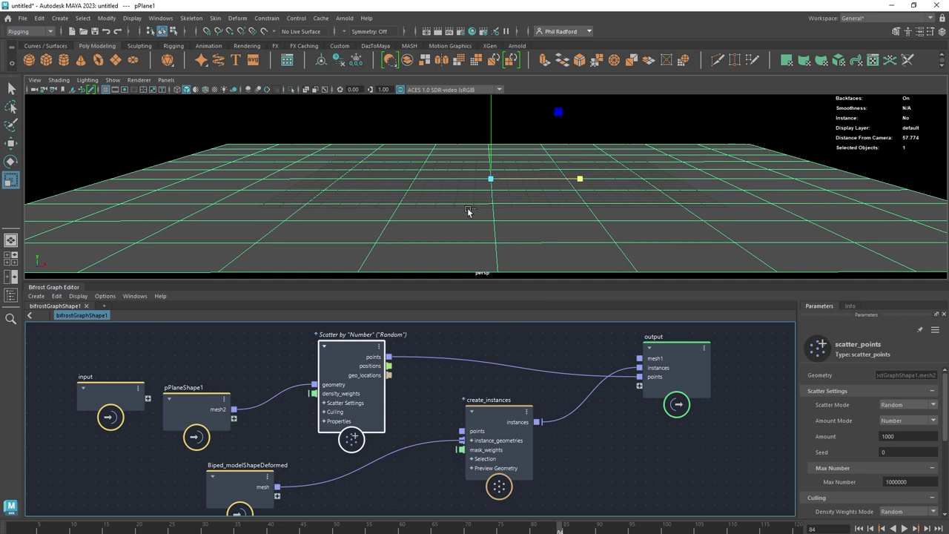
Step: Hide the plane and select the Bifrost graph's points in the viewport to examine their random scatter
key("ctrl+h")
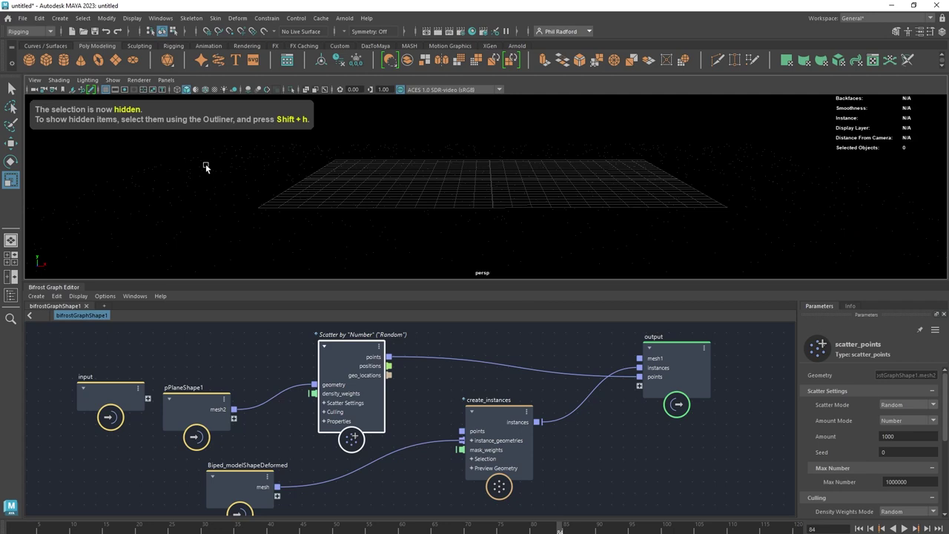
left_click(208, 190)
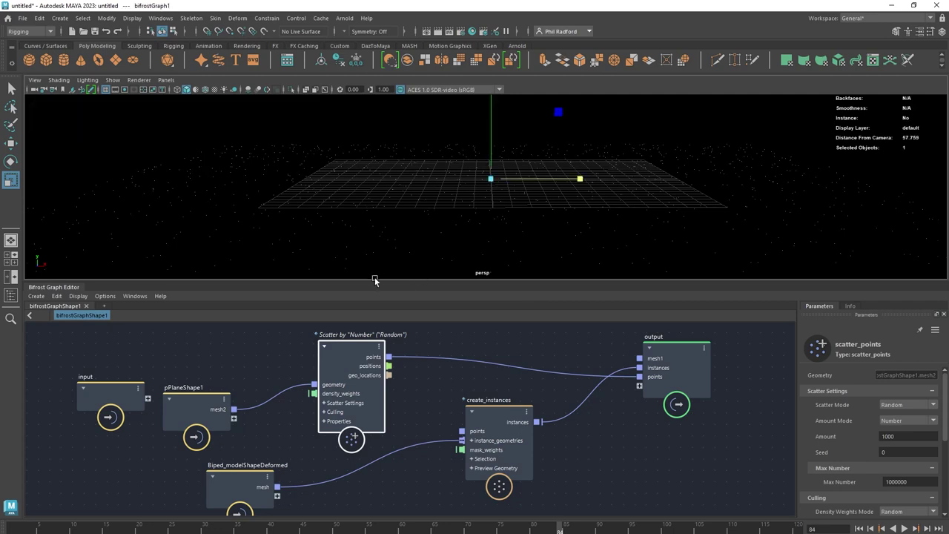
left_click_drag(341, 359, 356, 363)
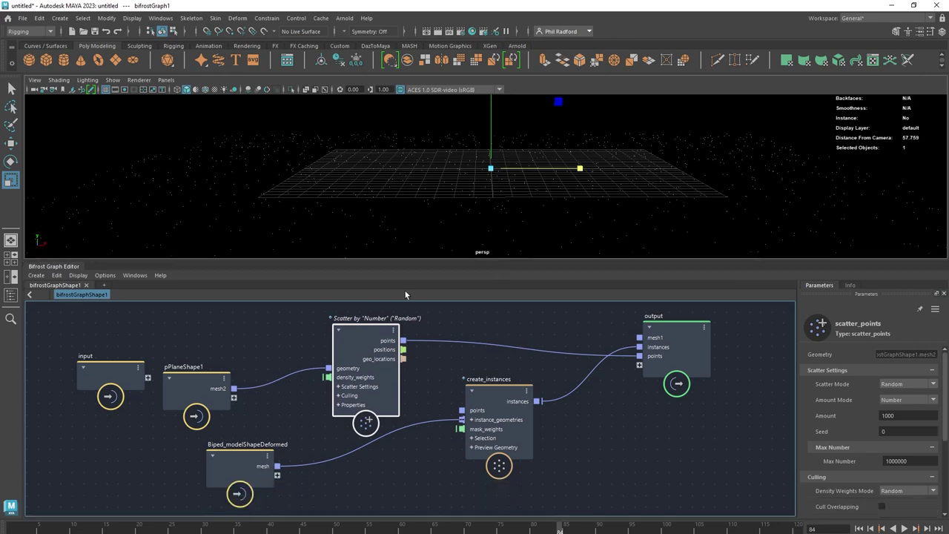
left_click_drag(358, 333, 360, 329)
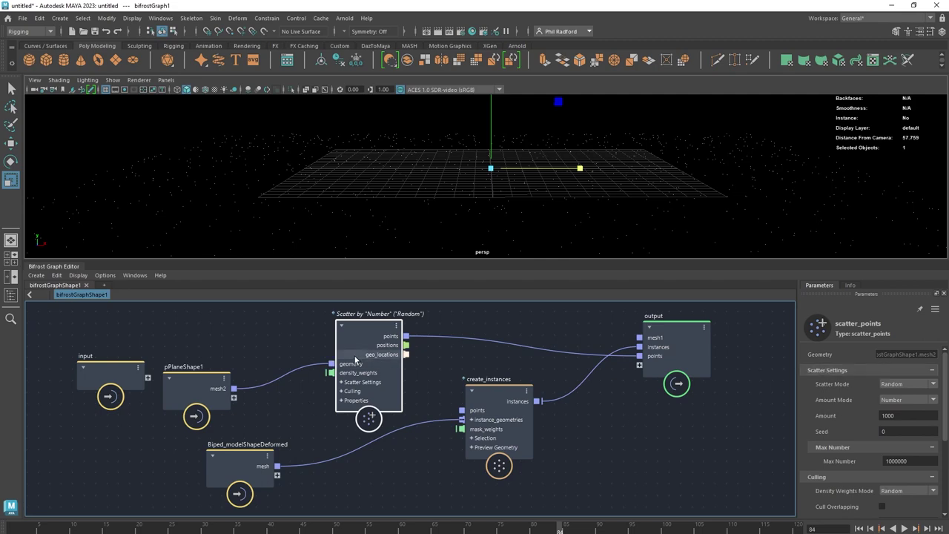
left_click_drag(365, 330, 365, 332)
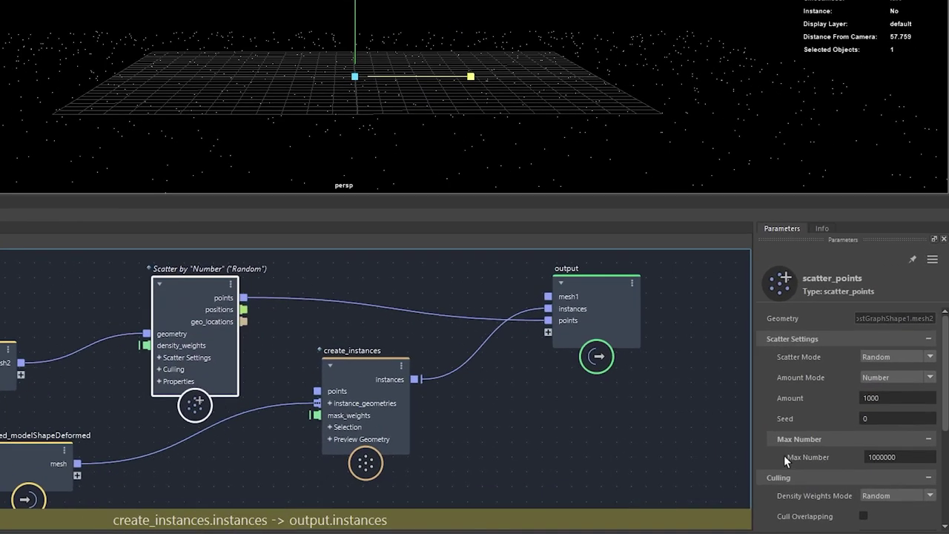
Step: Reduce the Amount of scatter_points to 434.8
scroll(844, 400, "down", 2)
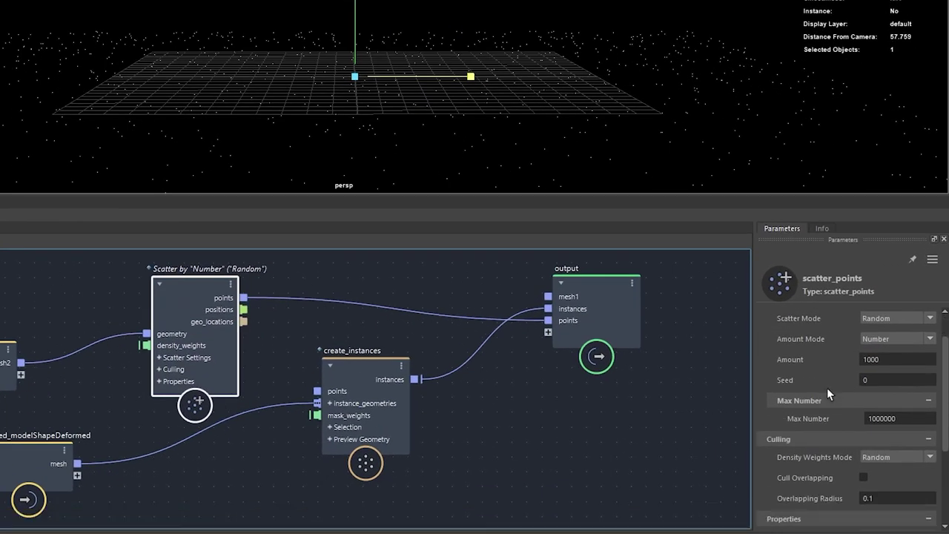
left_click(784, 360)
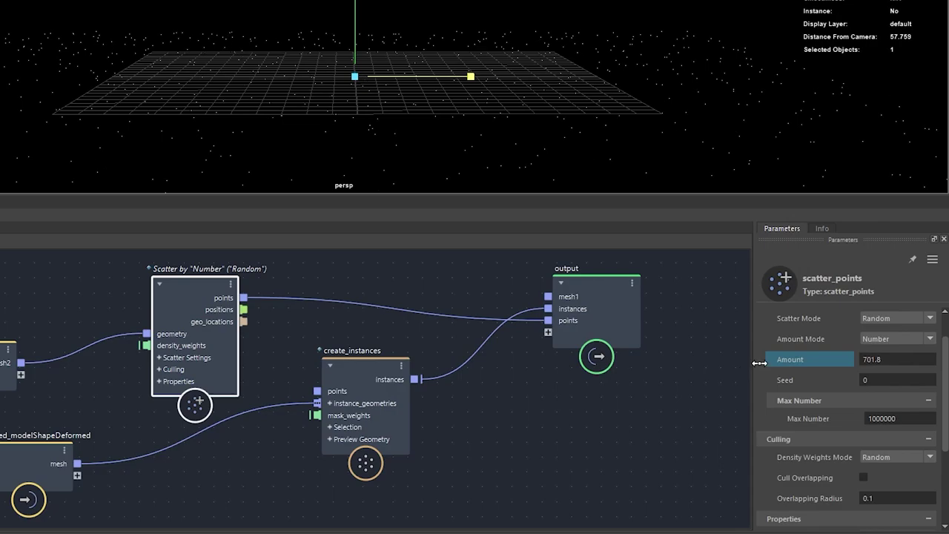
mouse_move(948, 362)
left_mouse_down()
mouse_move(935, 363)
mouse_move(948, 359)
left_mouse_up()
left_click_drag(853, 360, 903, 391)
left_click_drag(815, 400, 623, 417)
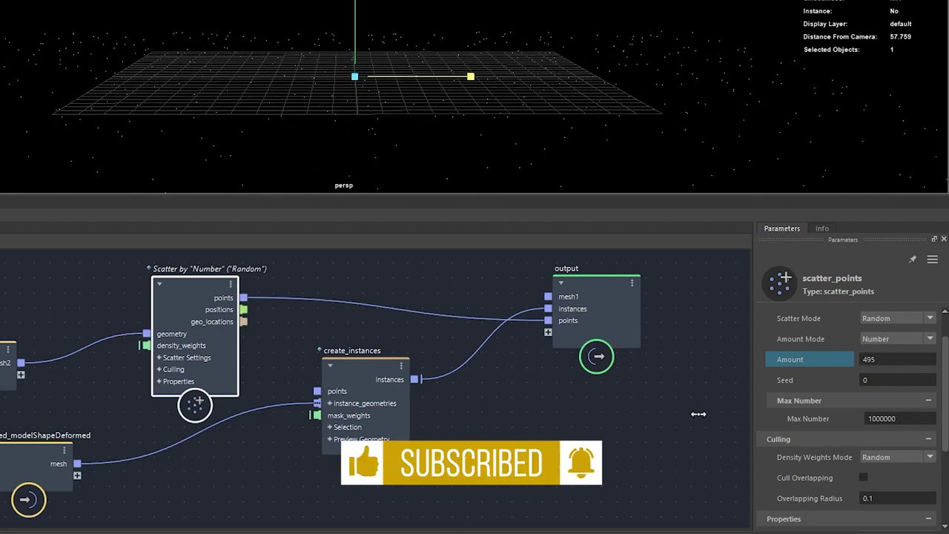
left_click_drag(698, 414, 684, 414)
Step: Disconnect the scattered points from the output node, and space scatter_points and create_instances further apart
left_click_drag(172, 291, 143, 282)
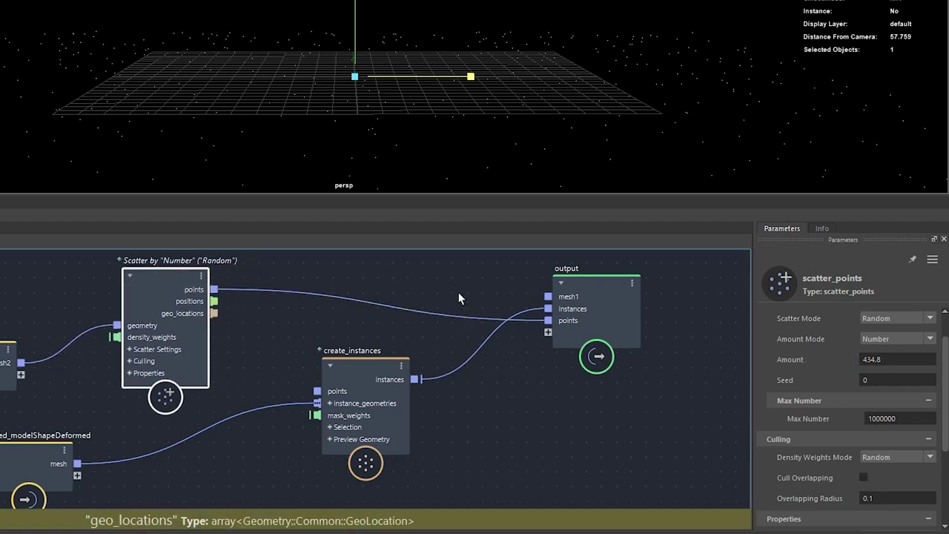
left_click_drag(459, 293, 451, 334)
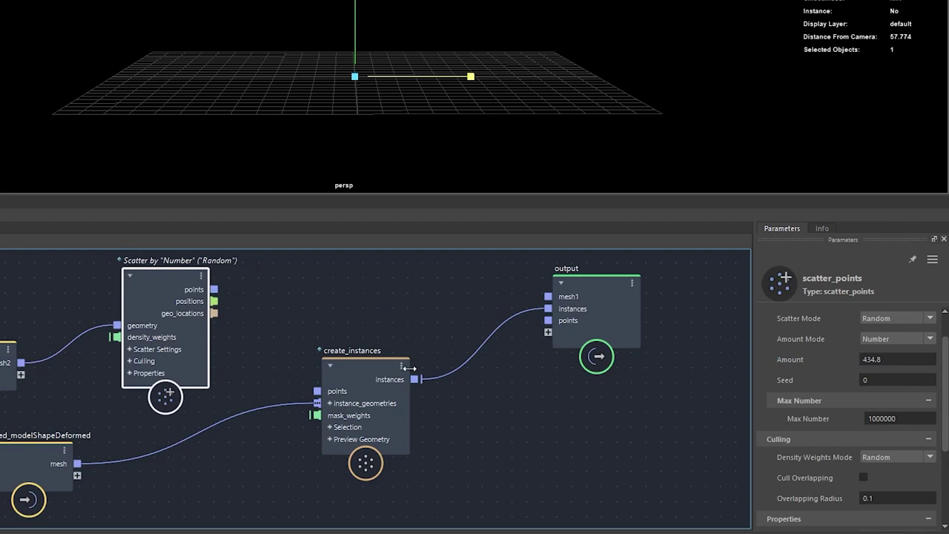
left_click_drag(367, 375, 384, 358)
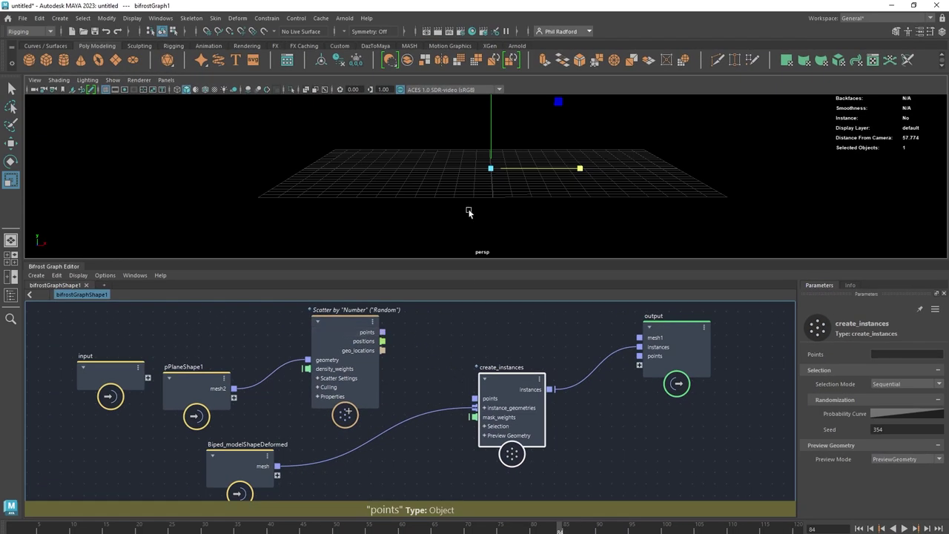
Step: Show the last hidden object to bring the plane back into the viewport
left_click(132, 18)
mouse_move(223, 82)
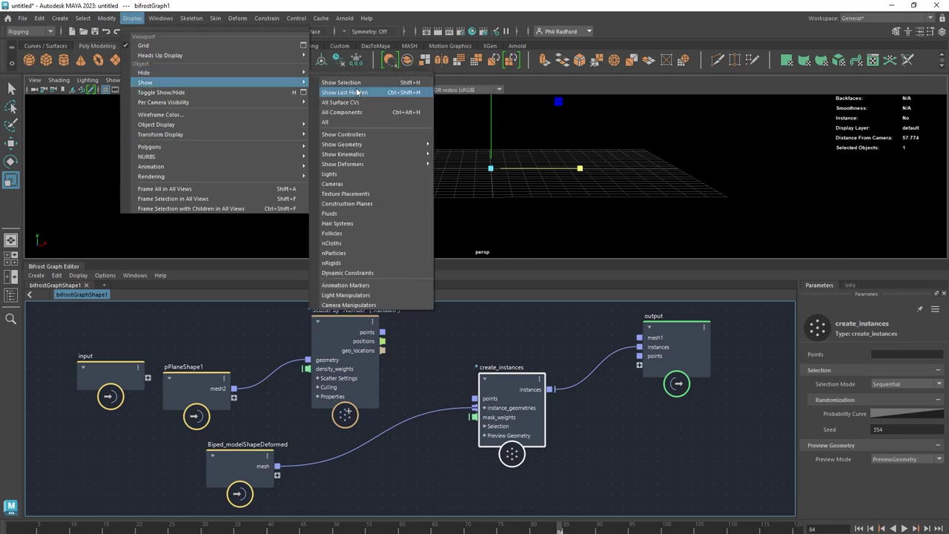
left_click(358, 92)
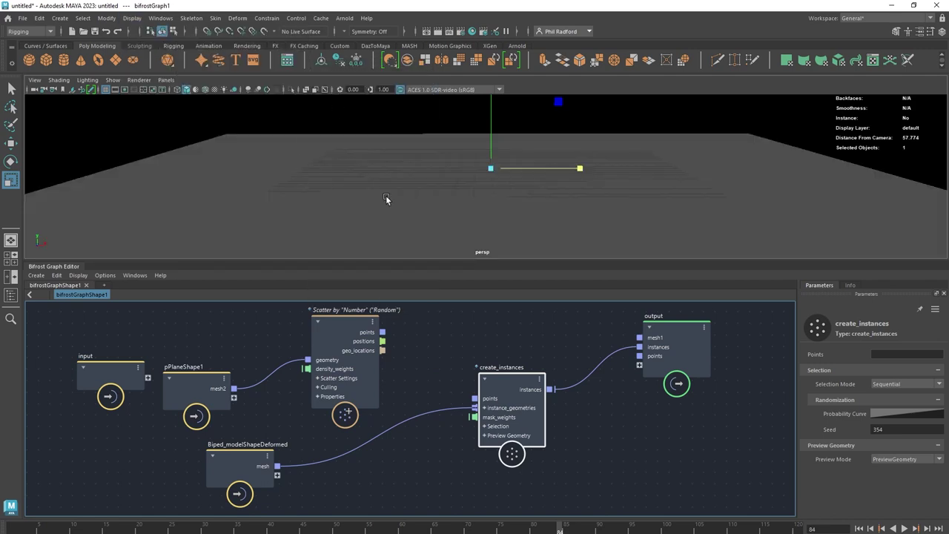
Step: Connect the points output of scatter_points to the points input of create_instances, and clear the viewport selection
left_click_drag(387, 335, 481, 401)
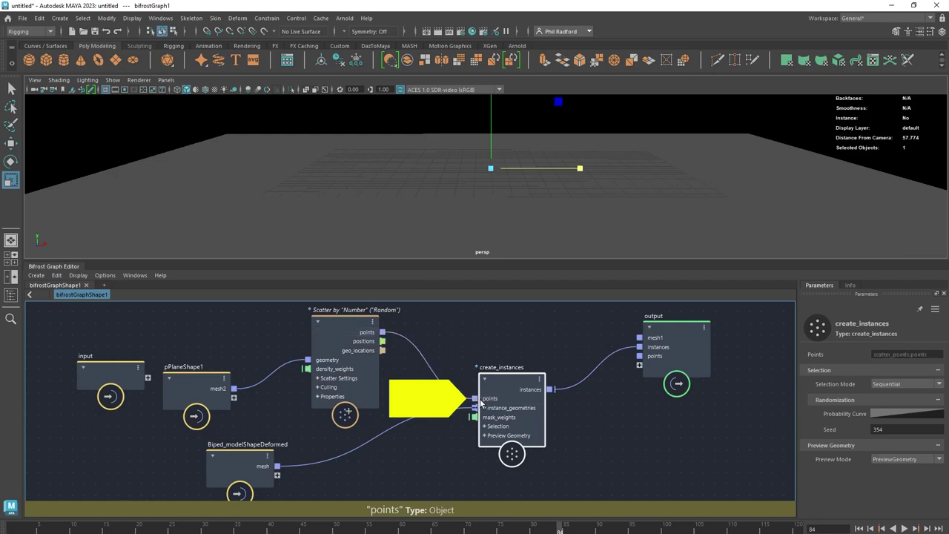
left_click(422, 111)
left_click_drag(486, 175, 477, 216, "alt")
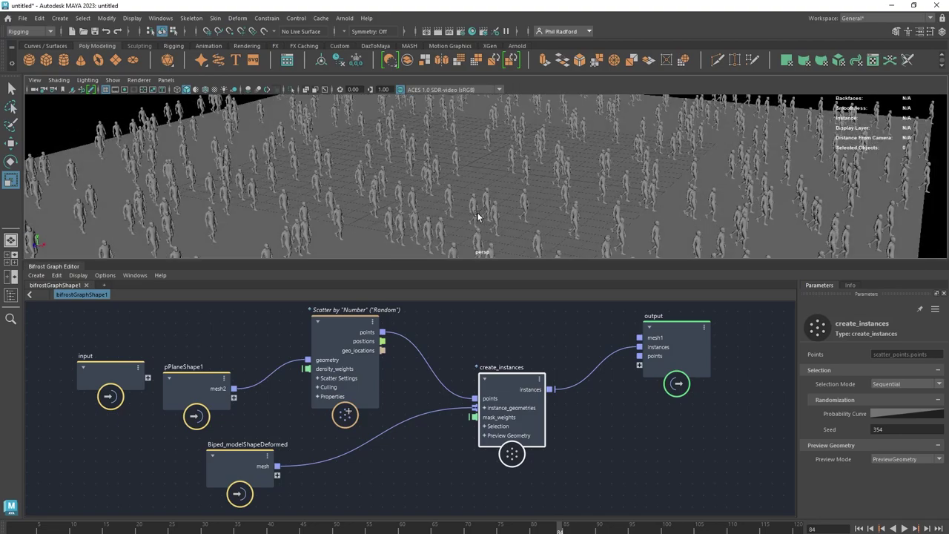
Step: Play the animation to examine the scattered biped instances, and return to the first frame
left_click(905, 529)
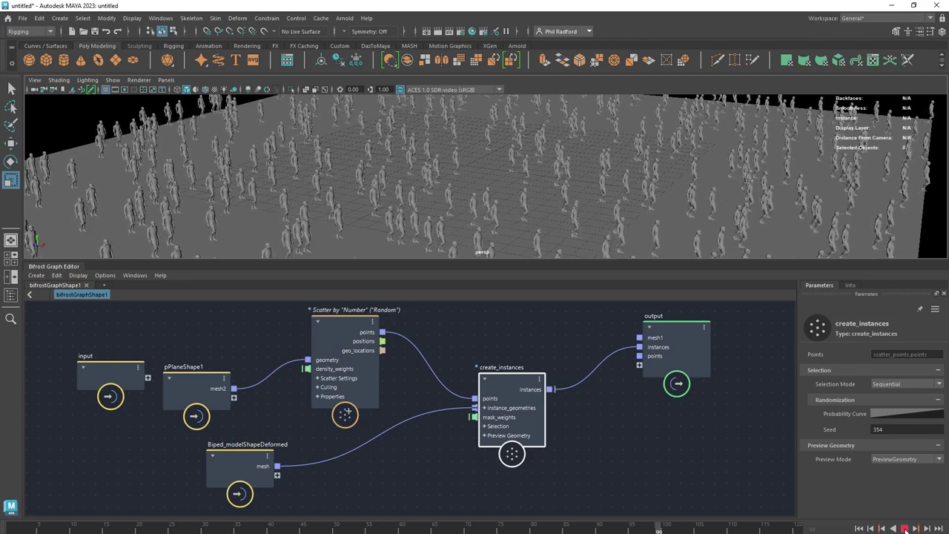
left_click(904, 529)
left_click(859, 528)
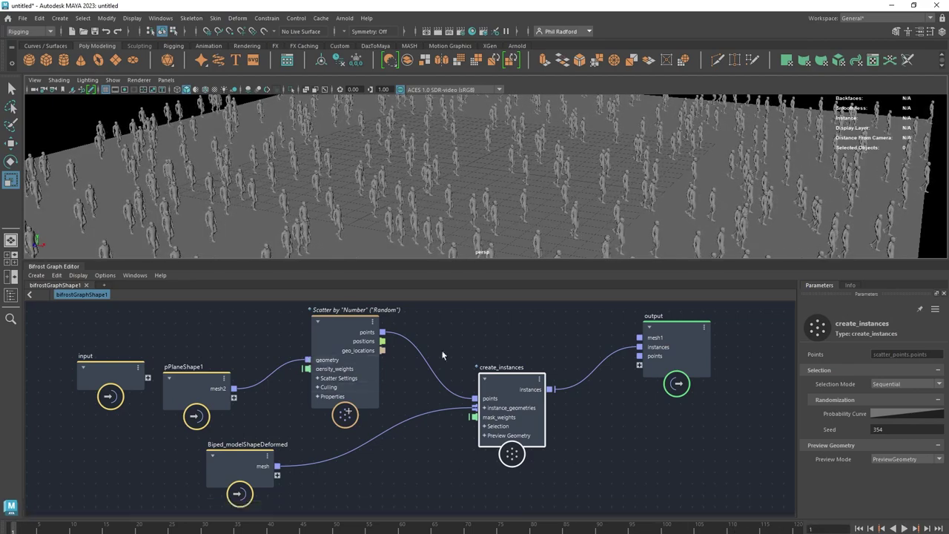
Step: Reposition the scatter_points node in the graph and set its Amount to 1000
left_click(479, 339)
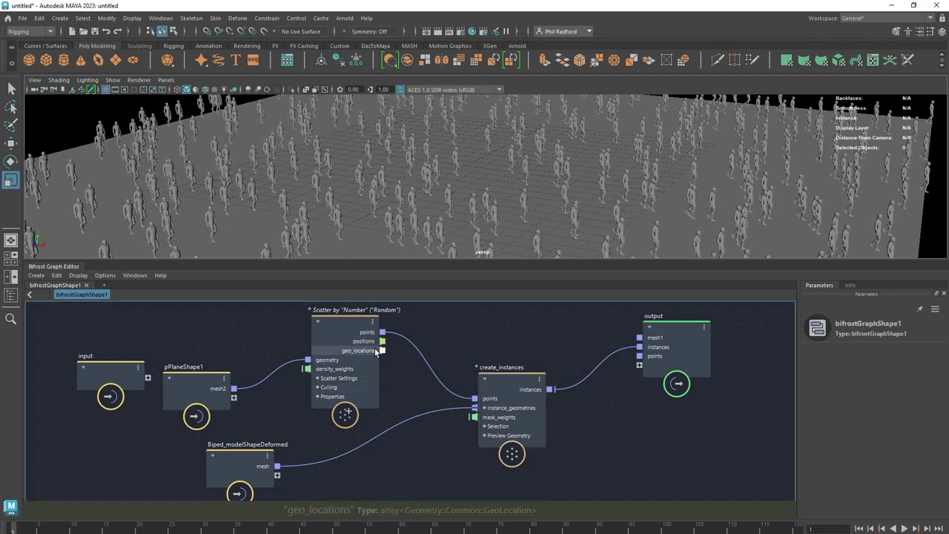
left_click_drag(337, 333, 318, 350)
mouse_move(445, 215)
left_mouse_down("alt")
mouse_move(430, 212)
mouse_move(445, 213)
left_mouse_up("alt")
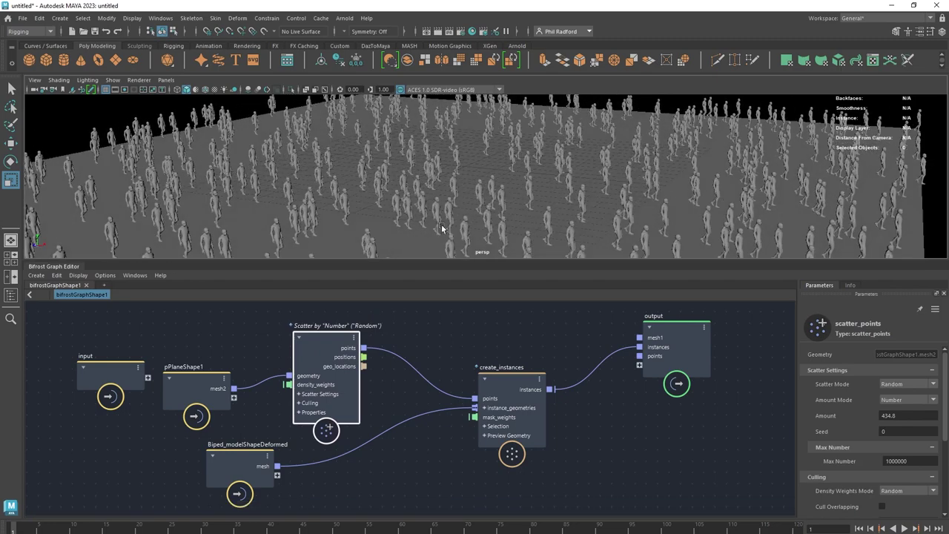
left_click_drag(326, 333, 348, 324)
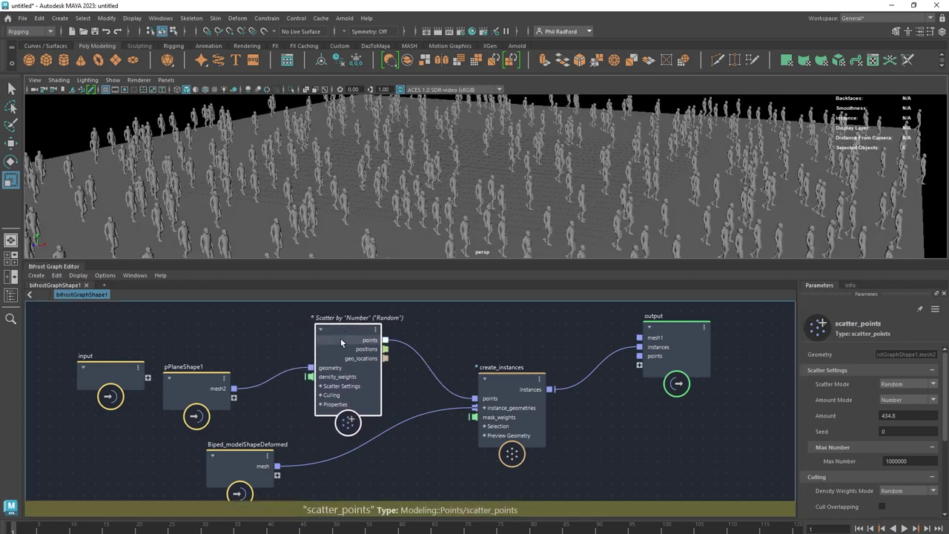
left_click(905, 416)
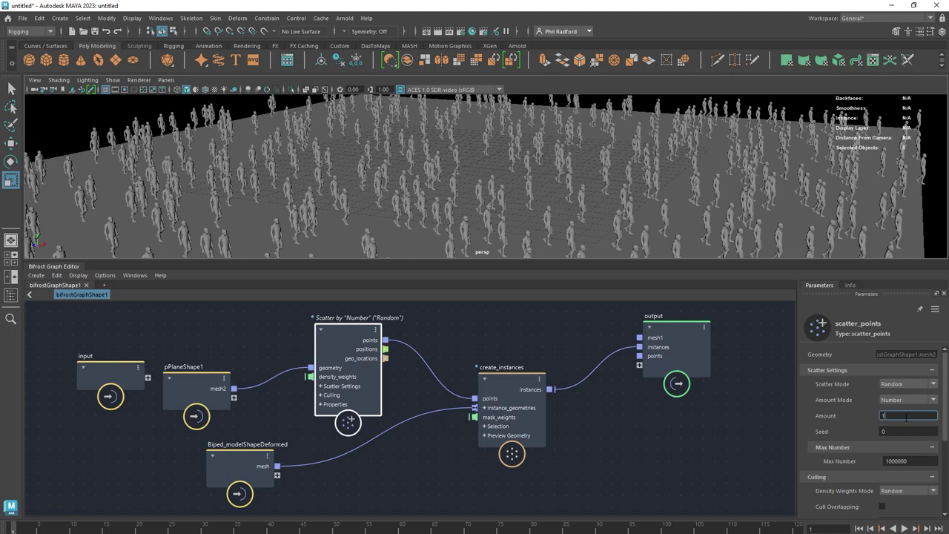
key("Return")
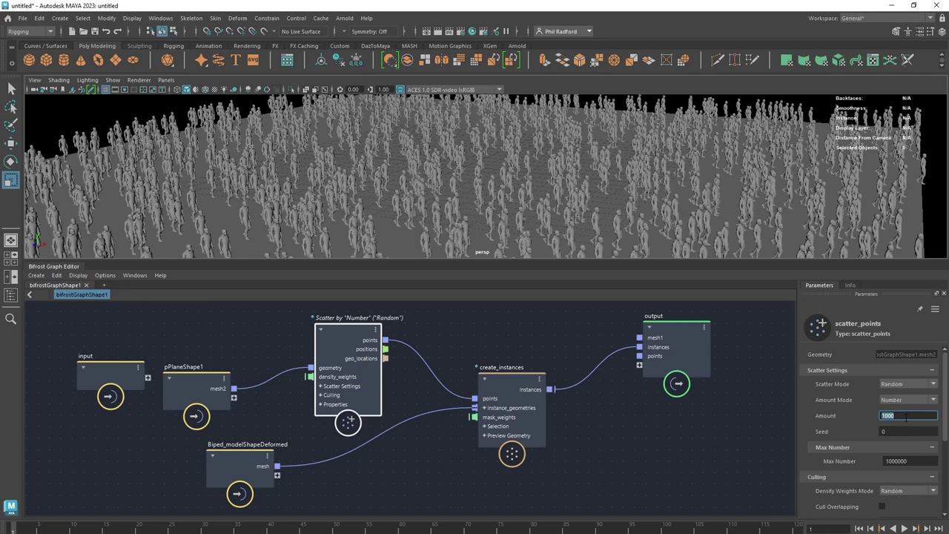
Step: Set the scatter_points Amount to 10000 and examine the denser crowd up close
left_click_drag(562, 191, 584, 250, "alt")
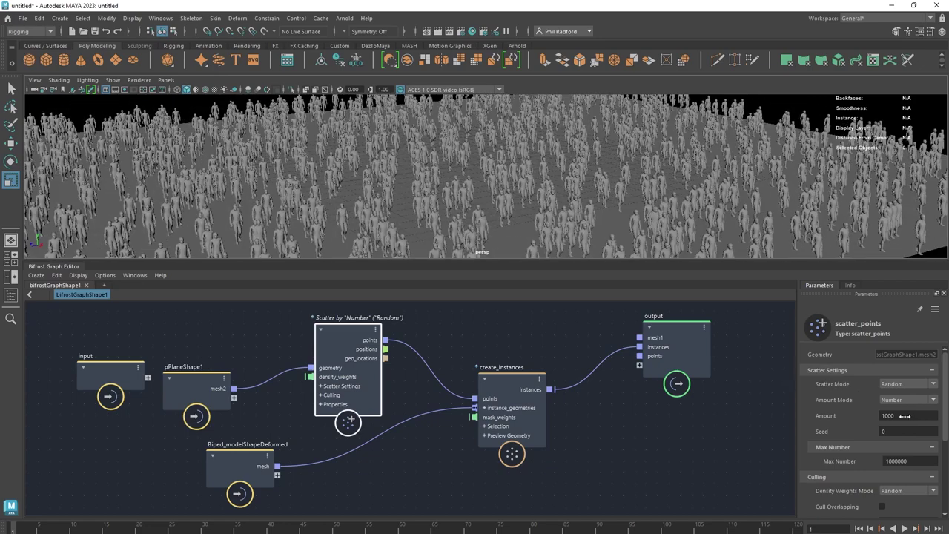
type("0")
key("Return")
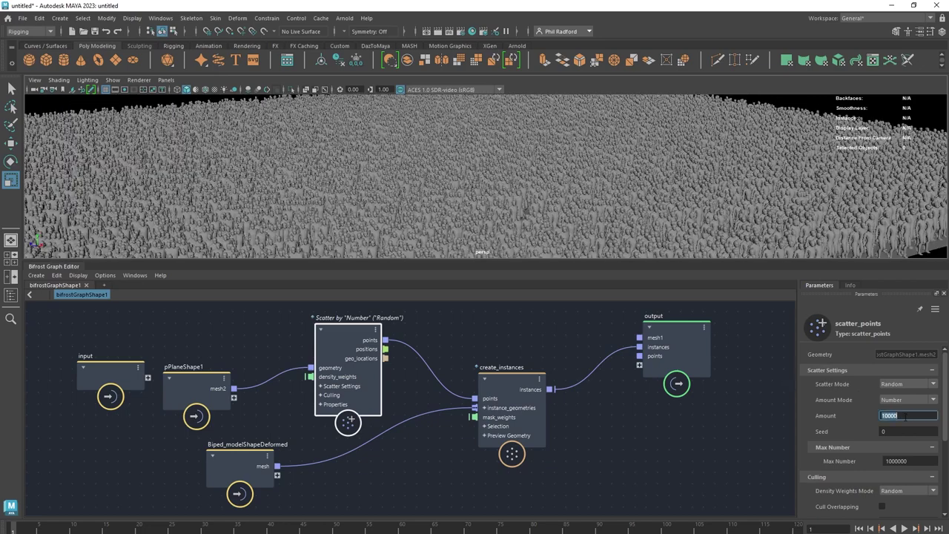
left_click_drag(497, 183, 529, 177, "alt")
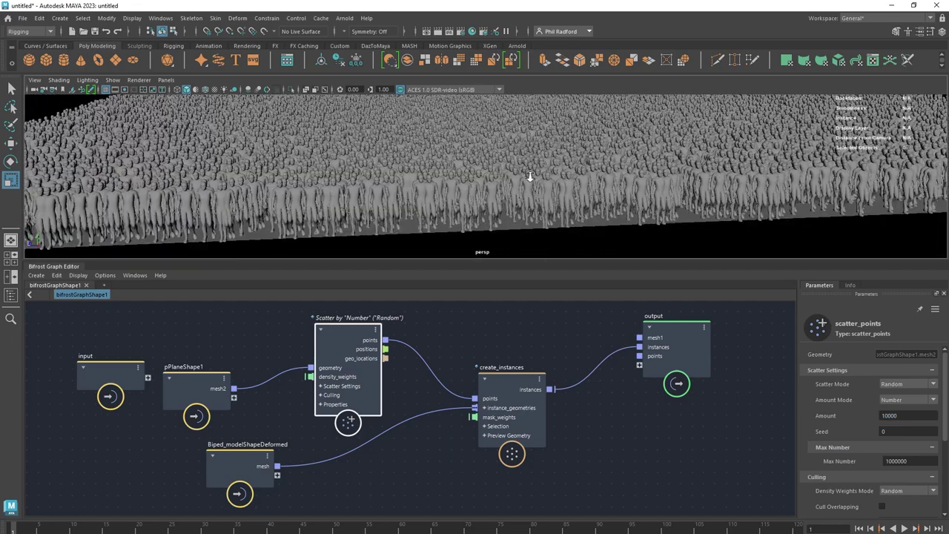
right_click_drag(530, 177, 558, 195, "alt")
middle_click_drag(573, 187, 576, 190, "alt")
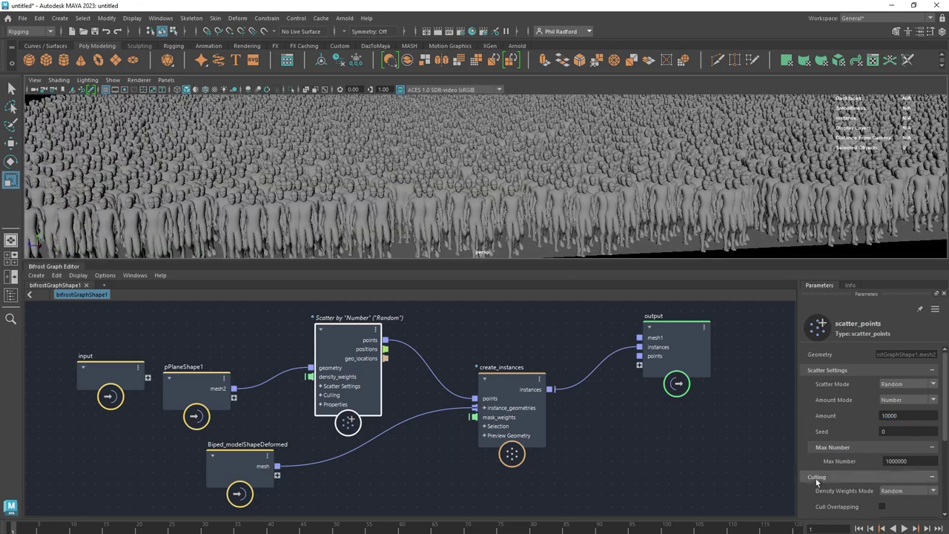
Step: Play the animation and examine the moving crowd from several angles and distances
left_click(904, 528)
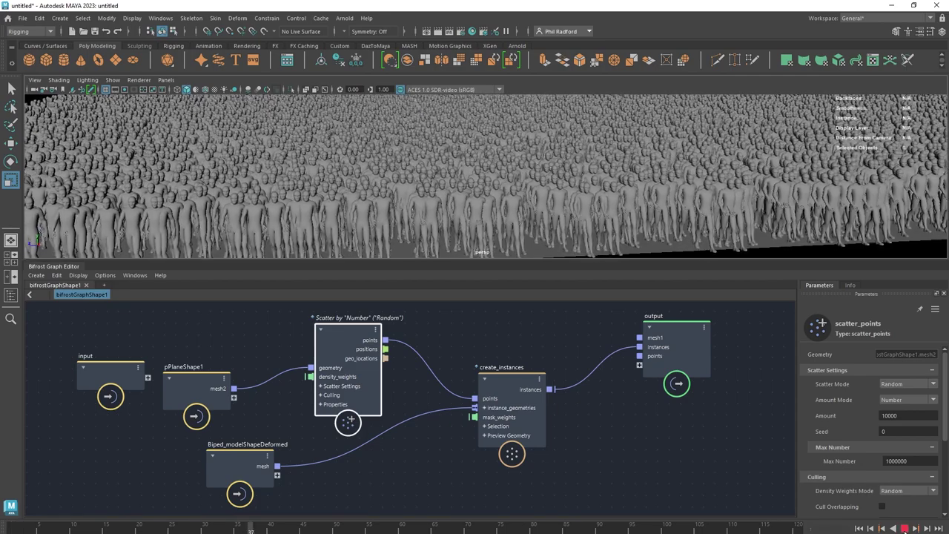
left_click_drag(426, 132, 566, 179, "alt")
right_click_drag(567, 180, 319, 161, "alt")
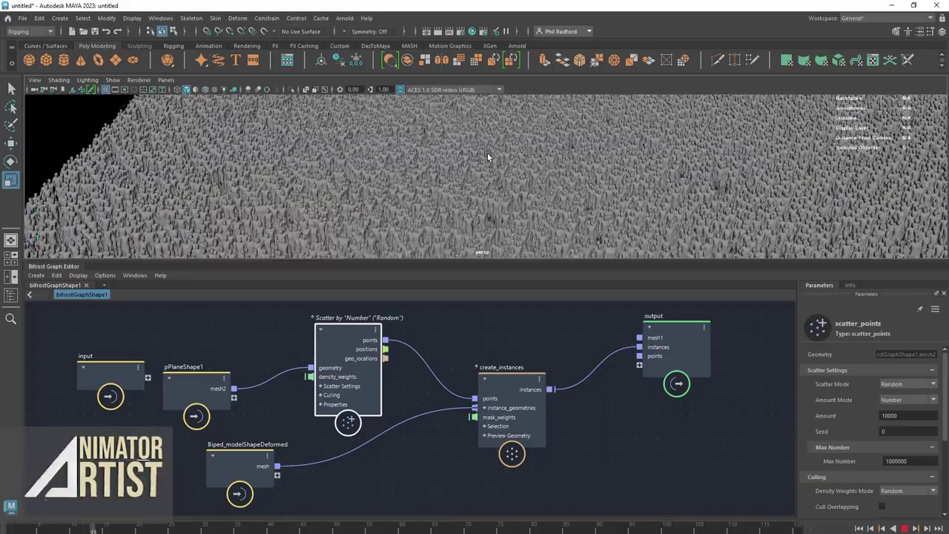
left_click_drag(504, 153, 435, 188, "alt")
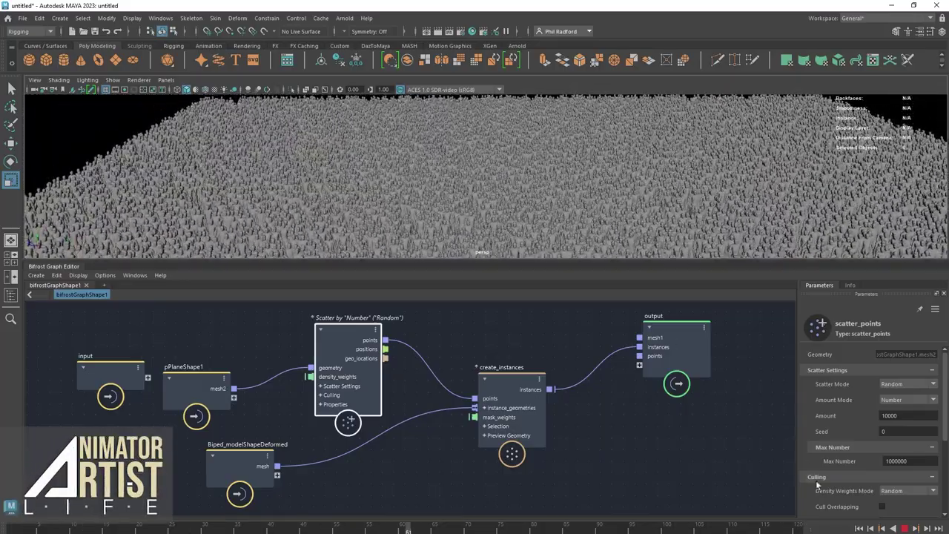
Step: Return to the first frame and set the scatter_points Amount to 50000
left_click(860, 528)
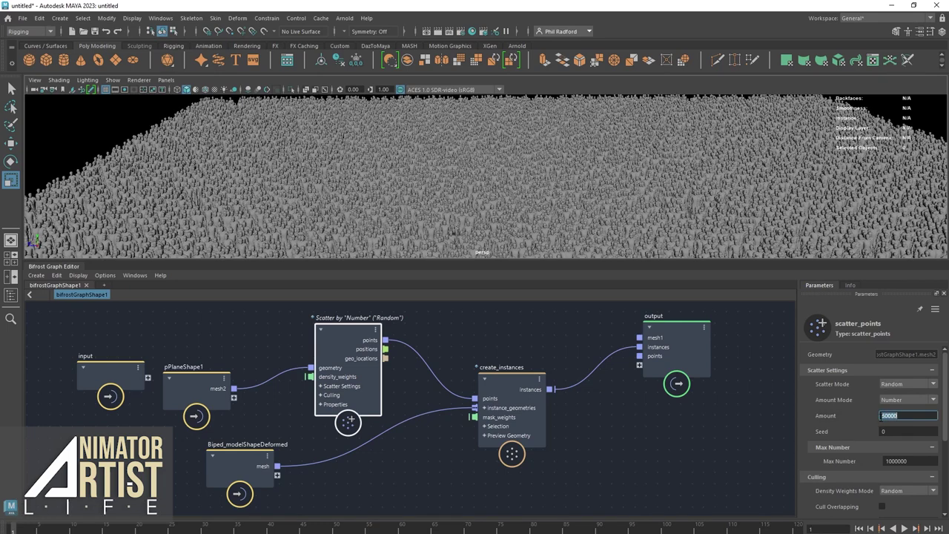
middle_click_drag(547, 224, 506, 224, "alt")
left_click_drag(506, 223, 482, 223, "alt")
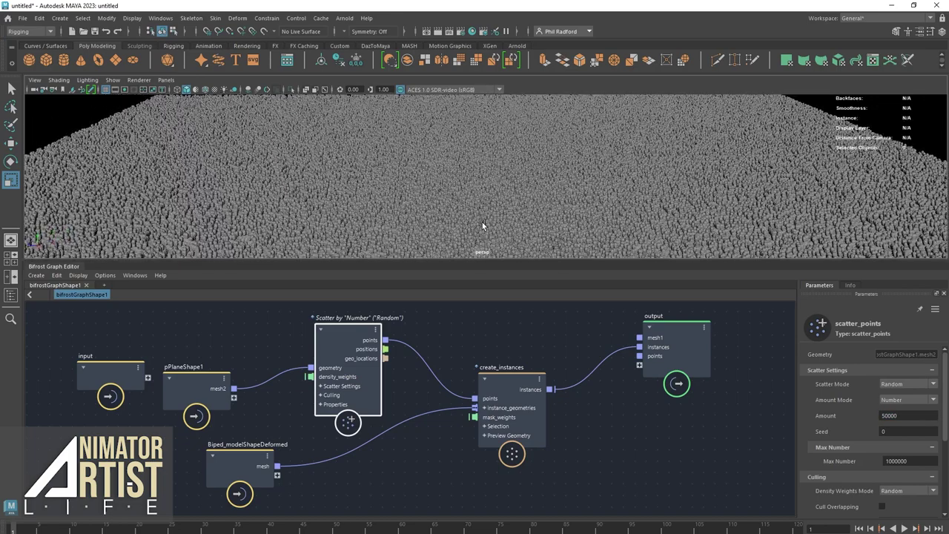
Step: Set the Preview Mode of create_instances to BoundingBox and examine the simplified crowd display
left_click_drag(519, 419, 523, 417)
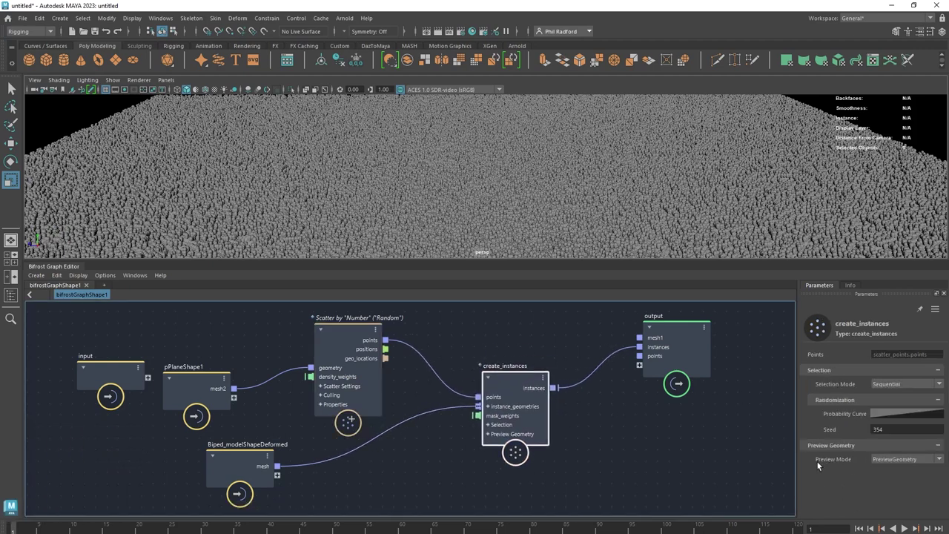
mouse_move(526, 388)
left_mouse_down()
mouse_move(519, 359)
mouse_move(519, 373)
left_mouse_up()
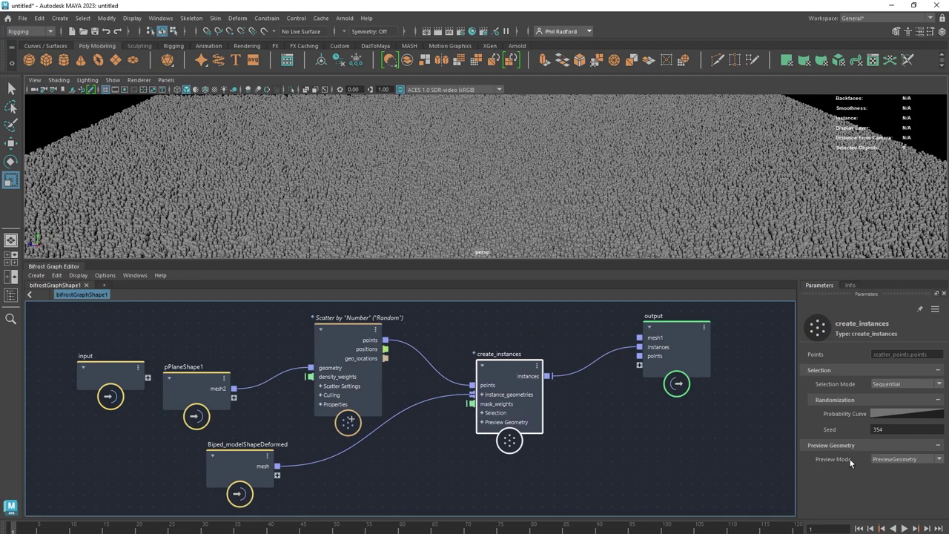
left_click(897, 458)
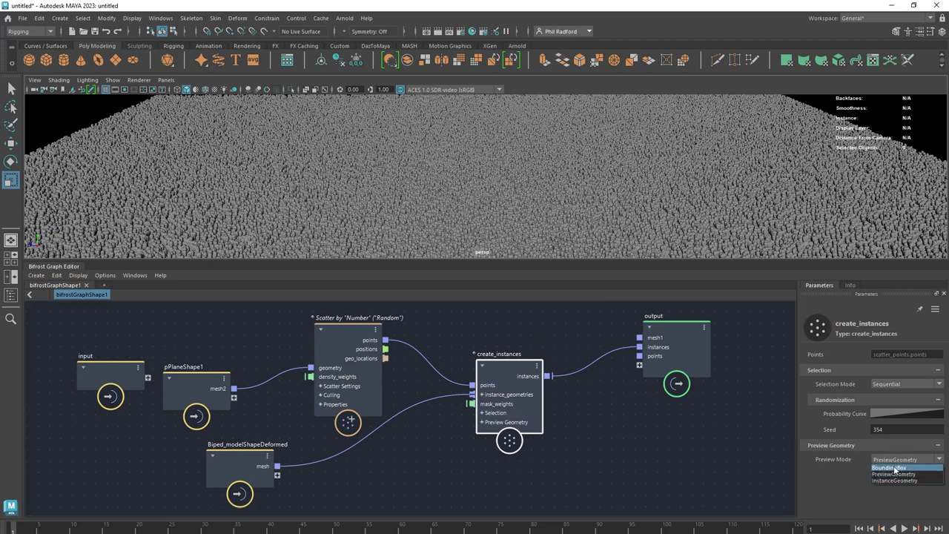
left_click(890, 475)
middle_click_drag(556, 191, 614, 155, "alt")
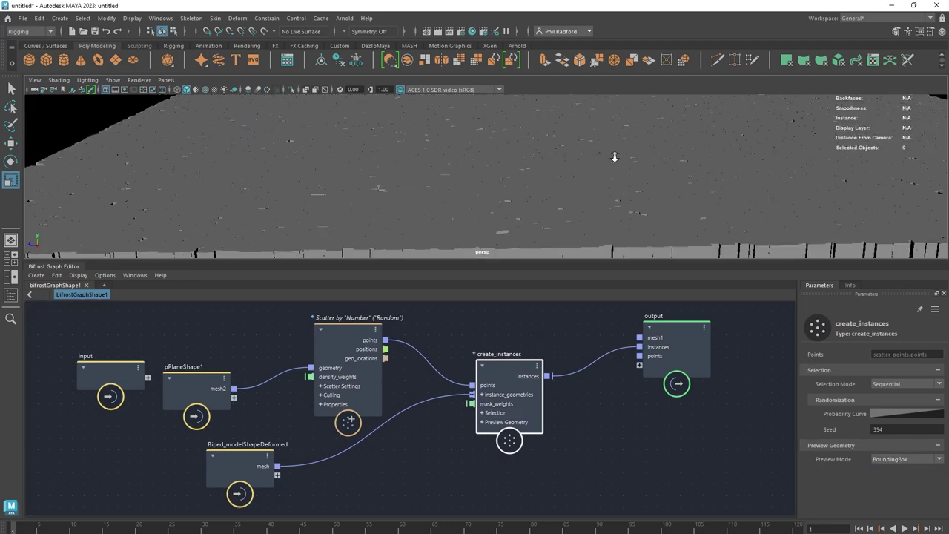
scroll(620, 160, "down", 5)
left_click_drag(623, 162, 510, 171, "alt")
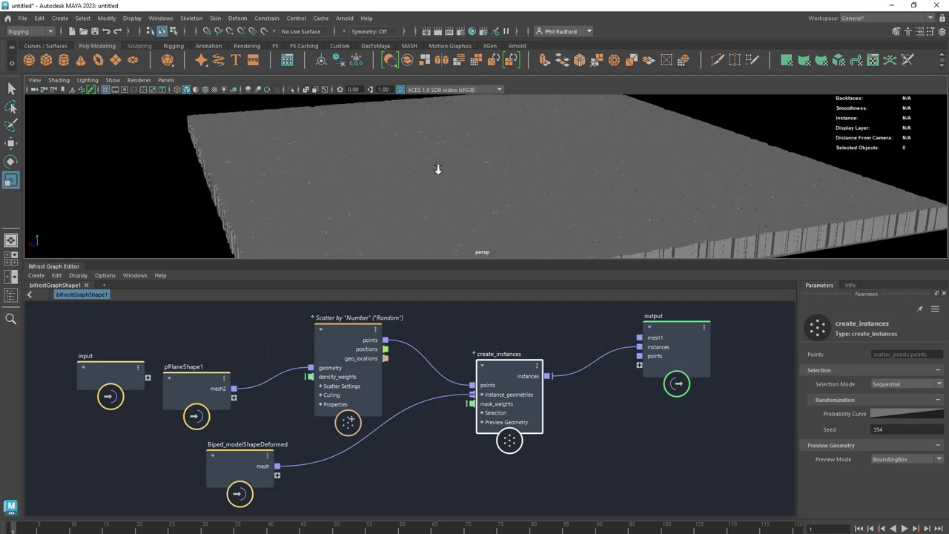
Step: Switch the Preview Mode of create_instances back to PreviewGeometry and nudge the node in the graph
left_click(884, 460)
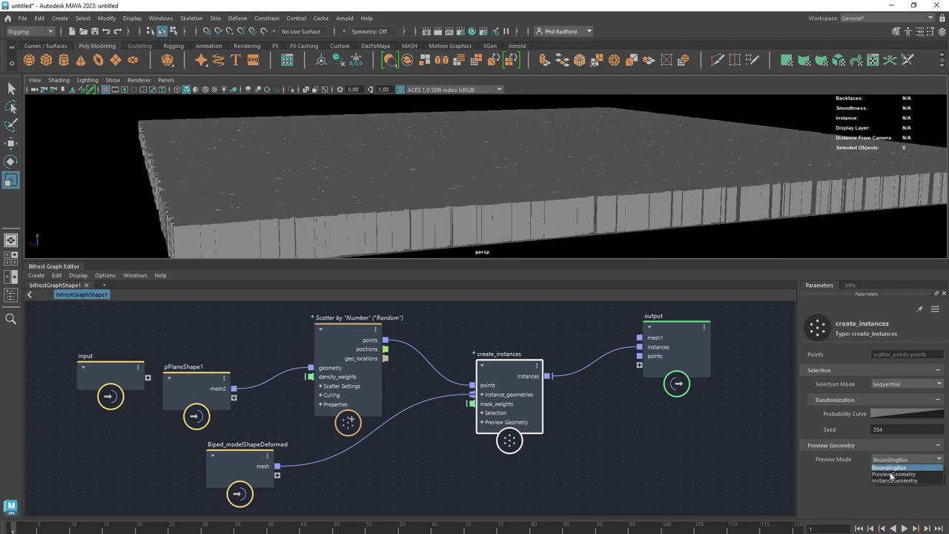
left_click(894, 474)
left_click_drag(554, 171, 610, 208, "alt")
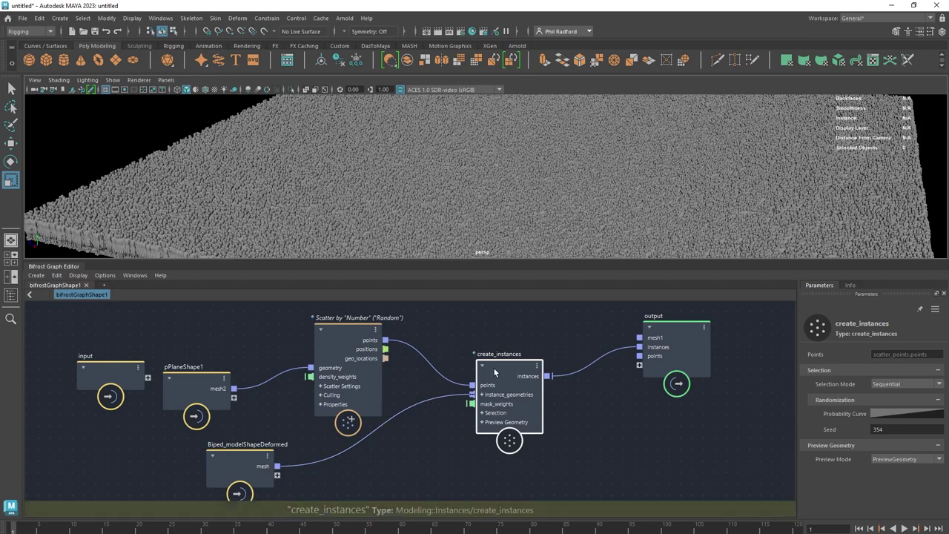
left_click_drag(493, 367, 495, 360)
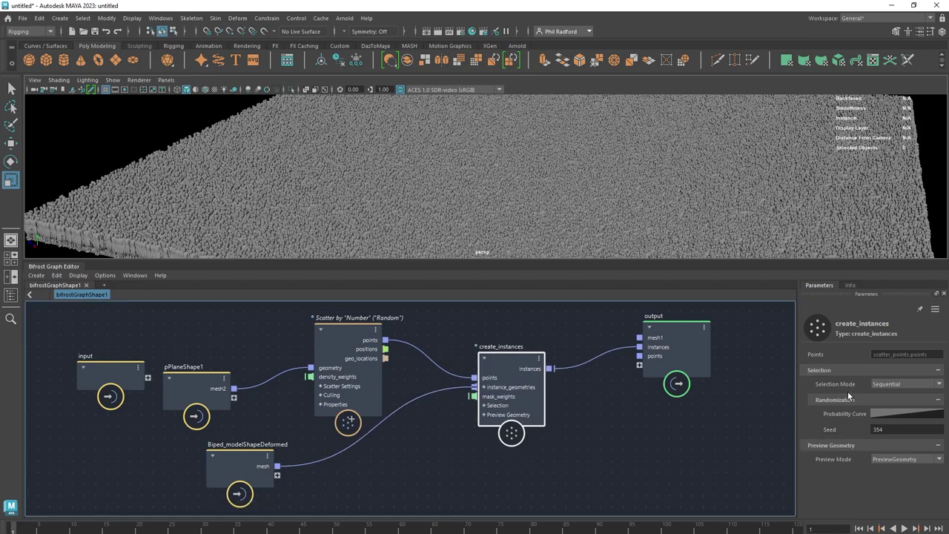
Step: Set the scatter_points Amount to 1500 and check the thinned-out crowd in the viewport
left_click_drag(353, 342, 348, 331)
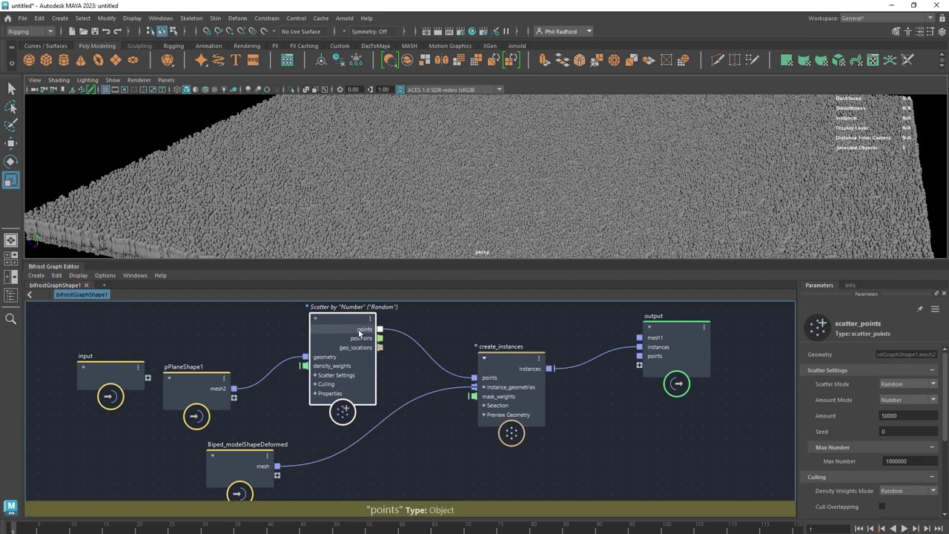
left_click(917, 416)
type("1500")
key("Return")
left_click_drag(333, 234, 490, 208, "alt")
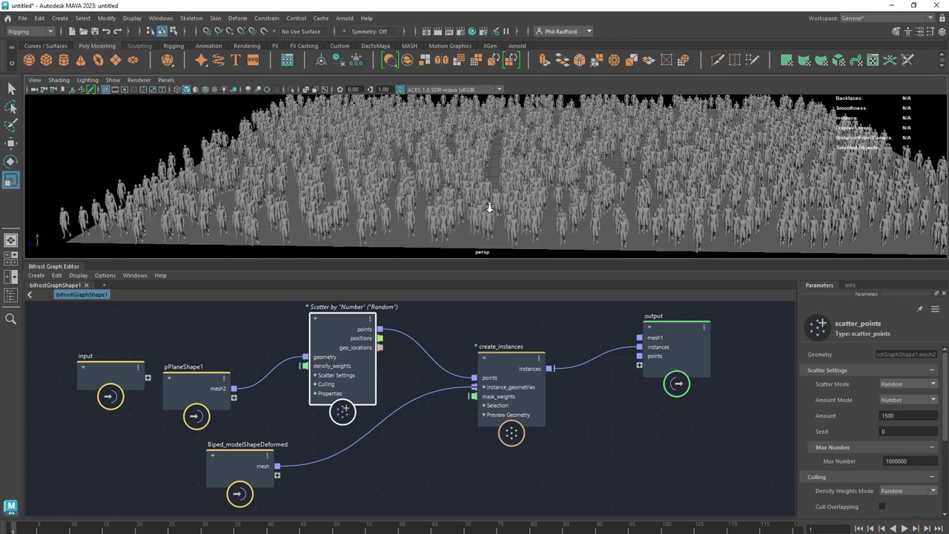
right_click_drag(490, 208, 526, 229, "alt")
left_click_drag(546, 196, 456, 191, "alt")
right_click_drag(456, 191, 510, 202, "alt")
Step: Reposition the create_instances and Biped_modelShapeDeformed nodes to leave room for another mesh input in the graph
left_click_drag(499, 368, 523, 406)
left_click_drag(251, 469, 285, 462)
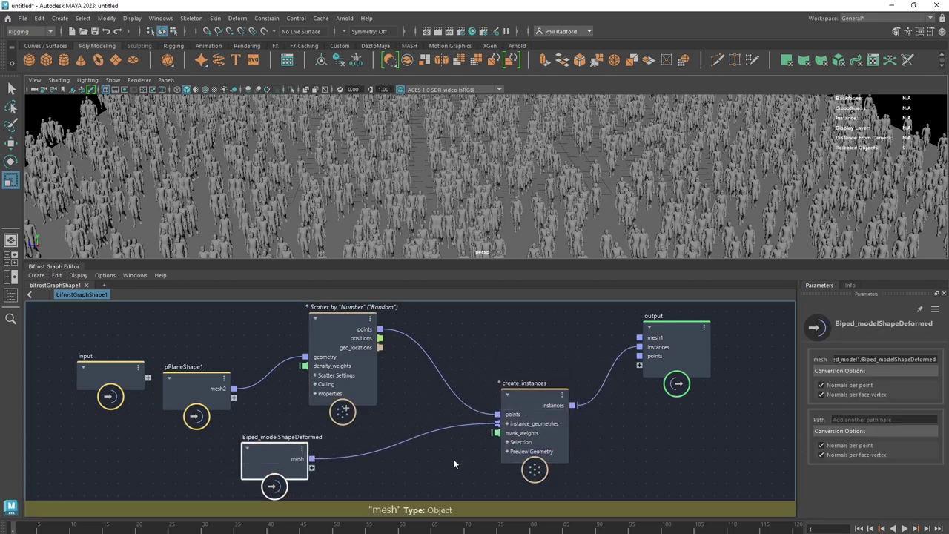
middle_click_drag(455, 460, 431, 421, "alt")
scroll(431, 423, "down", 1)
left_click_drag(524, 403, 524, 410)
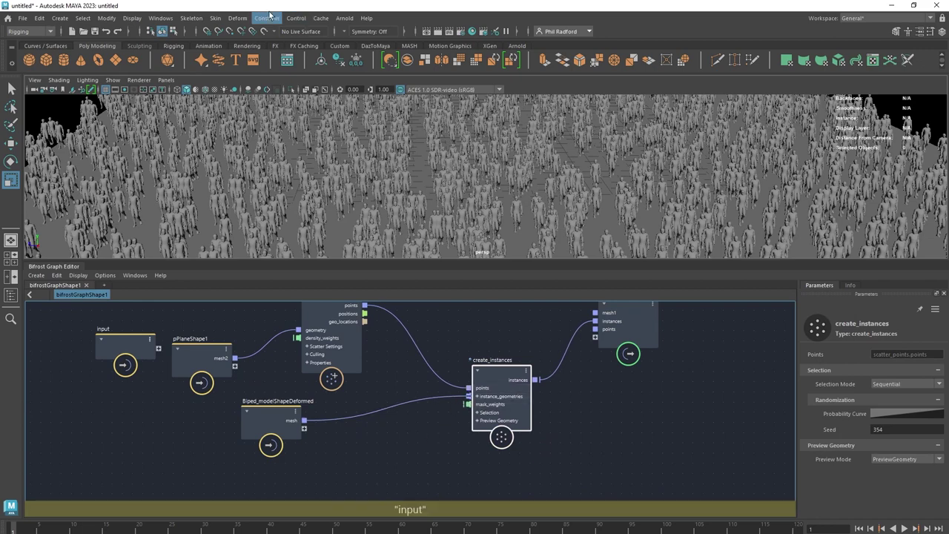
Step: Open the Outliner, bring Biped_model_jog into the graph below Biped_modelShapeDeformed, and move the Outliner out of the way
left_click(161, 19)
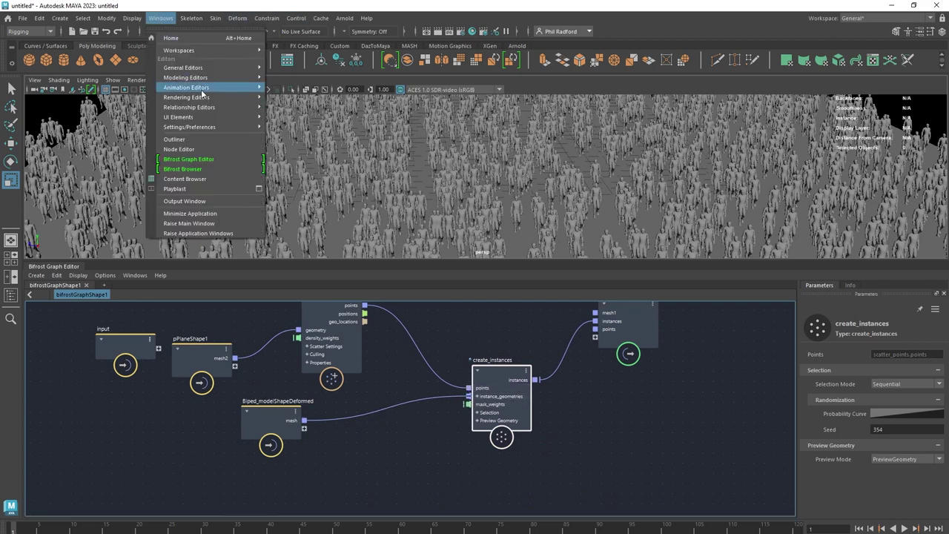
left_click(207, 141)
left_click(663, 225)
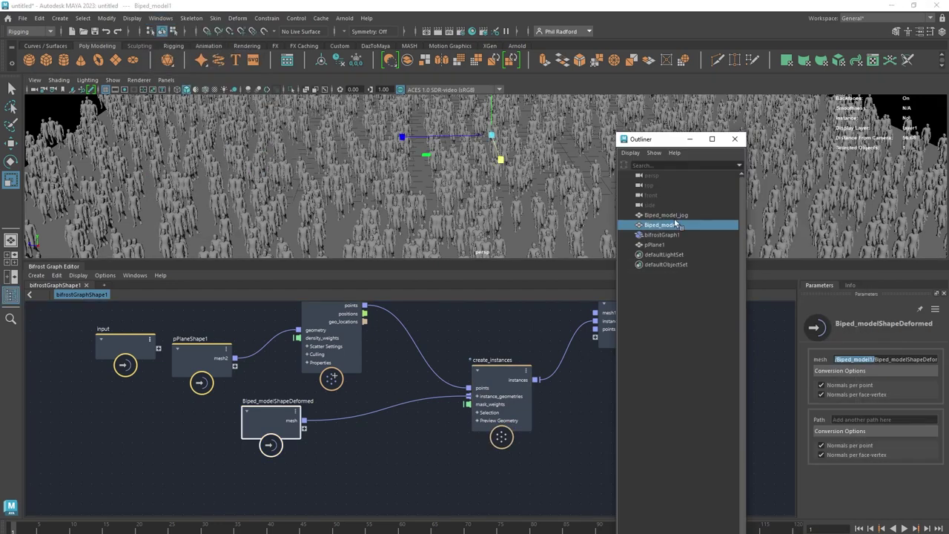
left_click(676, 219)
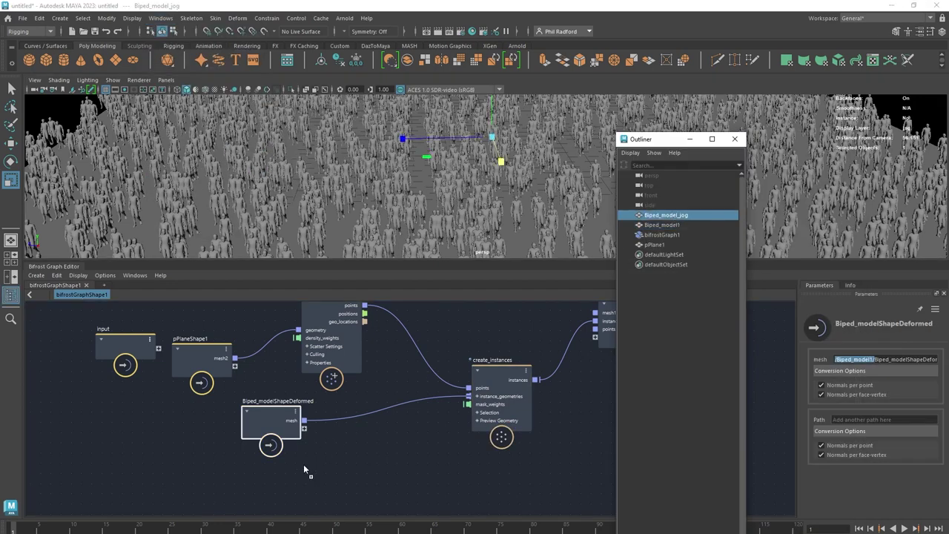
middle_click_drag(303, 465, 302, 464)
left_click_drag(308, 483, 279, 475)
left_click_drag(673, 137, 0, 152)
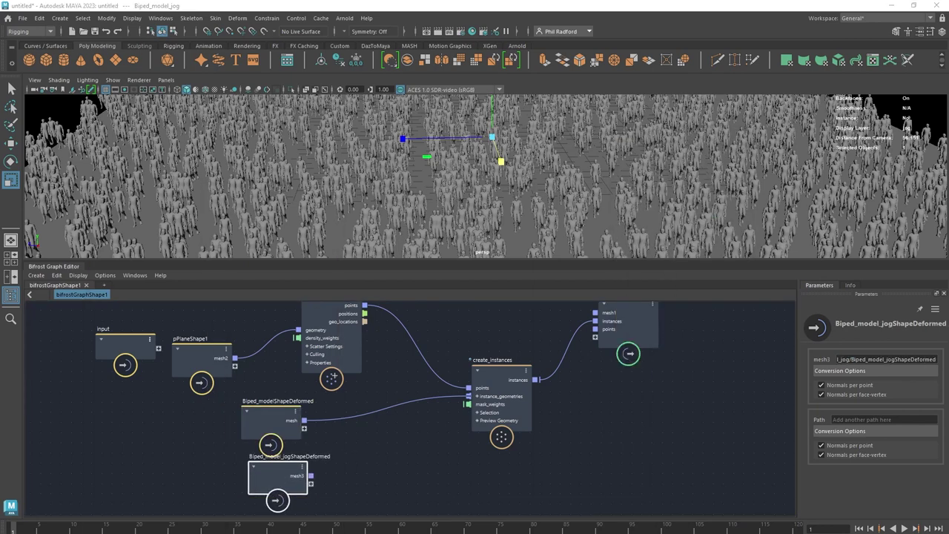
Step: Connect the mesh3 output of Biped_model_jogShapeDeformed to instance_geometries on create_instances, and nudge Biped_modelShapeDeformed upward
left_click_drag(311, 475, 488, 400)
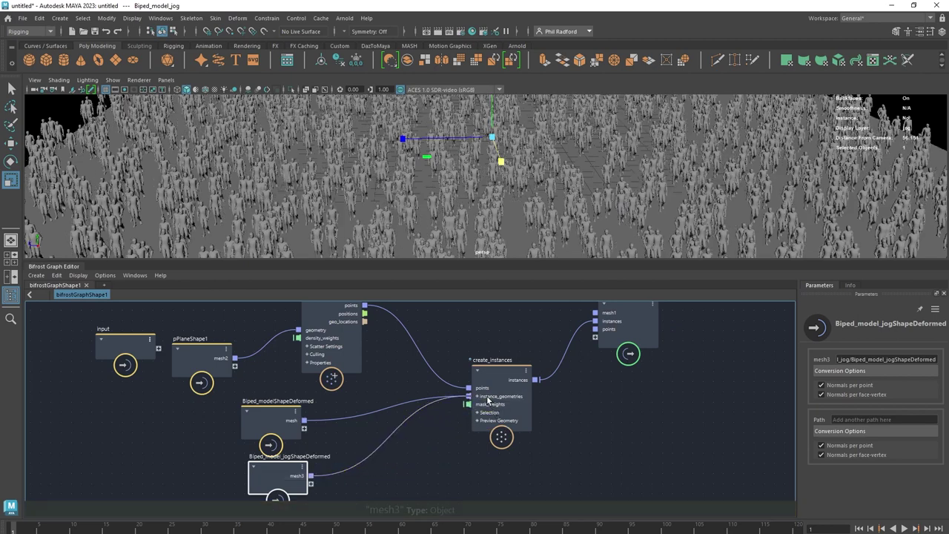
left_click_drag(256, 409, 261, 400)
right_click_drag(431, 192, 670, 333, "alt")
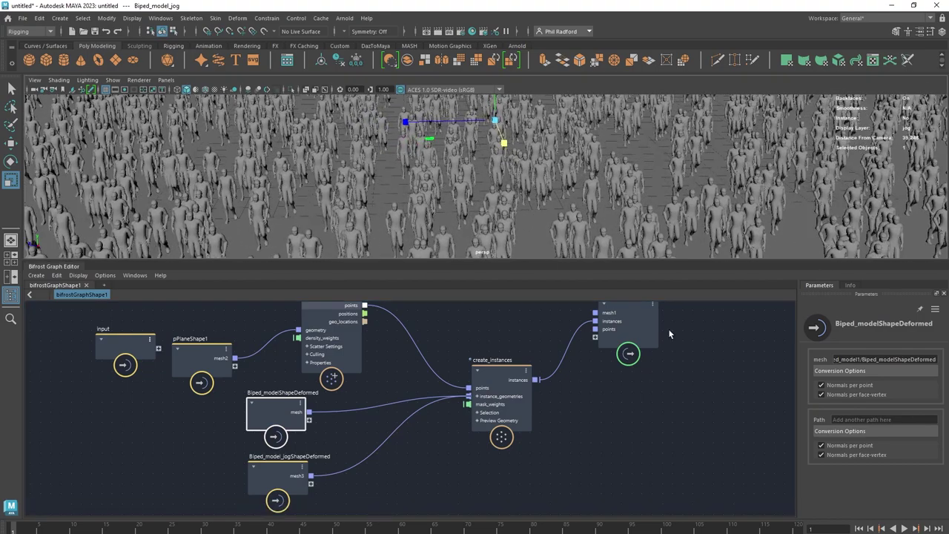
Step: Play the animation to examine the crowd mixing both biped meshes, return to the first frame, and clear the node selection
left_click(904, 528)
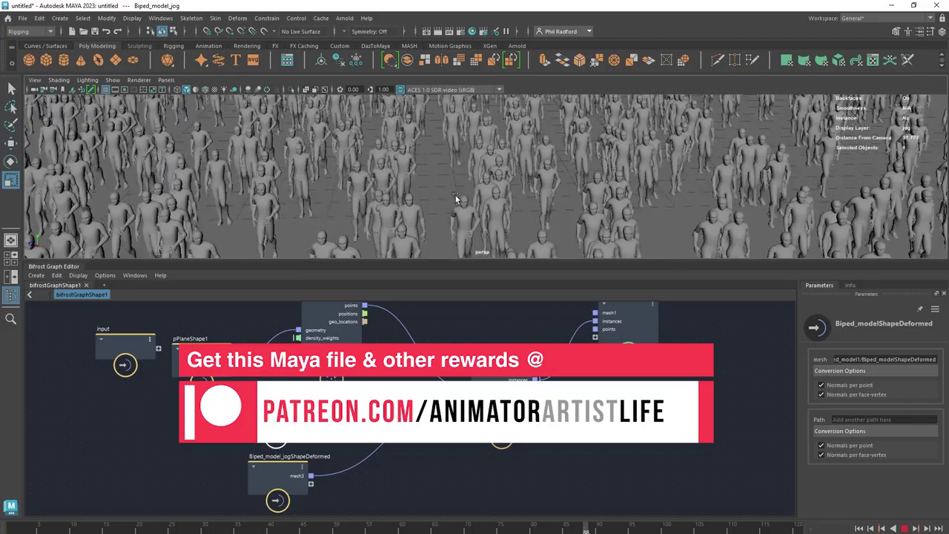
left_click(904, 528)
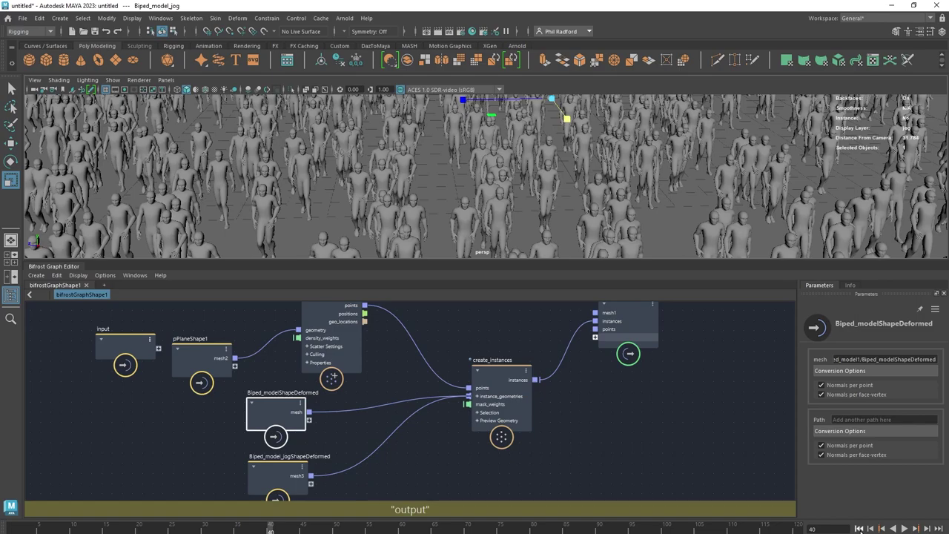
left_click(858, 528)
right_click_drag(627, 420, 587, 422, "alt")
left_click(565, 418)
right_click_drag(528, 187, 437, 182, "alt")
left_click_drag(437, 183, 427, 172, "alt")
middle_click_drag(427, 170, 430, 249, "alt")
left_click_drag(430, 201, 350, 169, "alt")
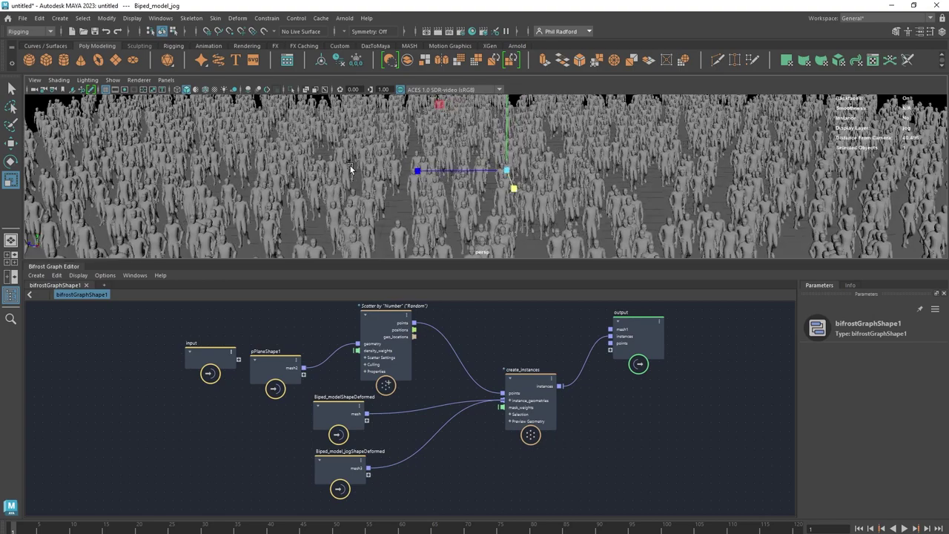
Step: Move the output node farther from create_instances to make room for more nodes between them
left_click_drag(638, 367, 755, 424)
middle_click_drag(653, 424, 449, 398)
left_click_drag(548, 366, 666, 368)
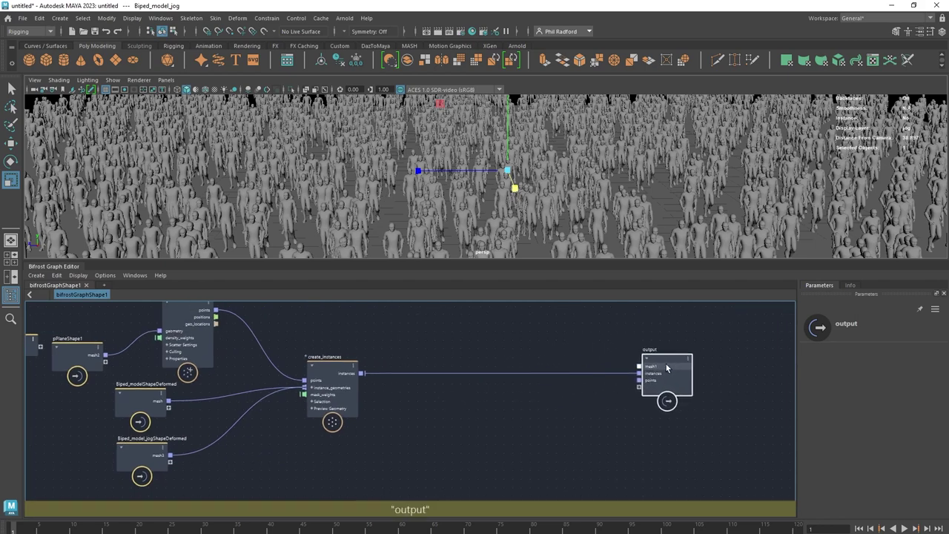
Step: Add a randomize_point_rotation node and place it between create_instances and output
left_click(455, 388)
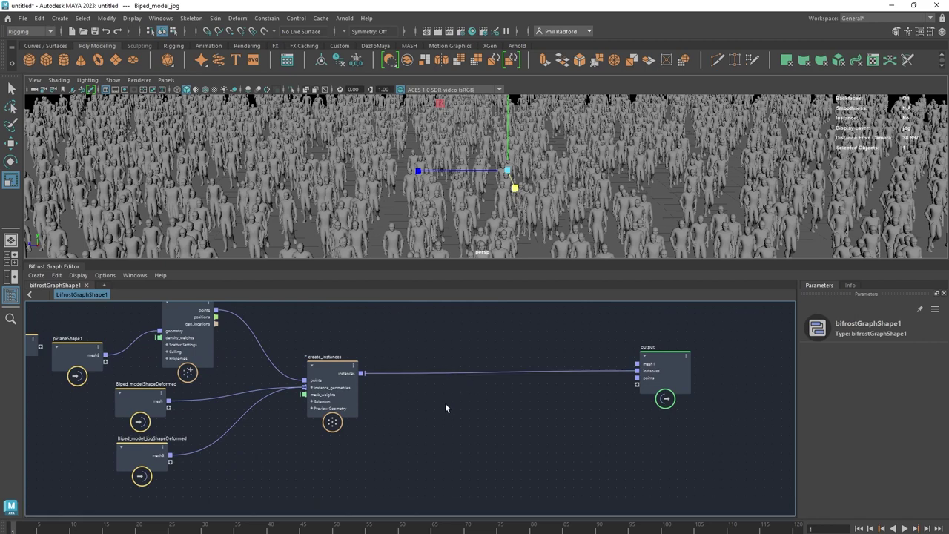
key("Tab")
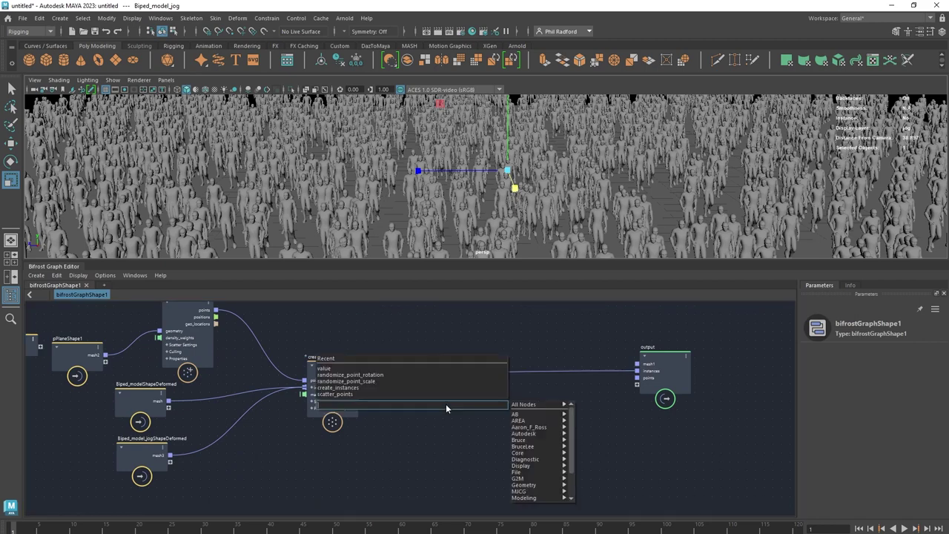
type("rand")
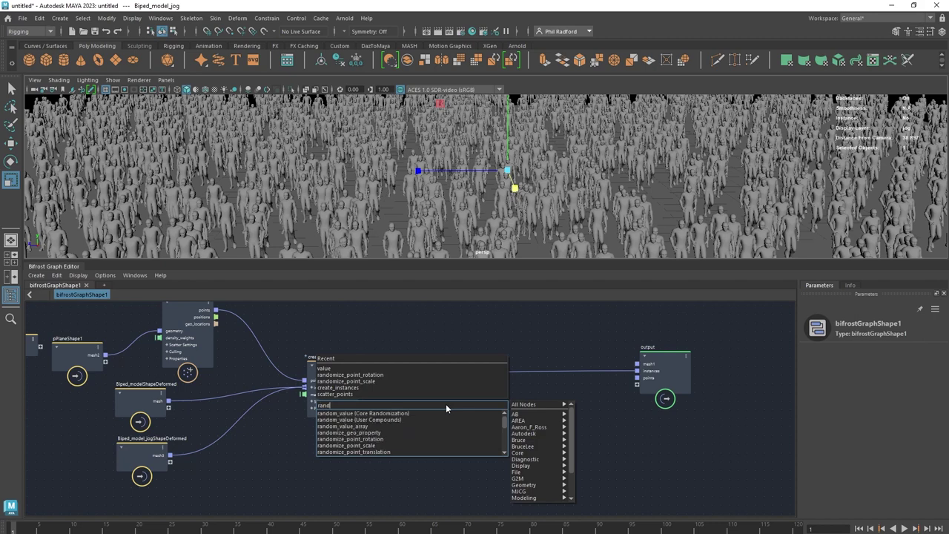
left_click(404, 441)
left_click_drag(436, 419, 455, 399)
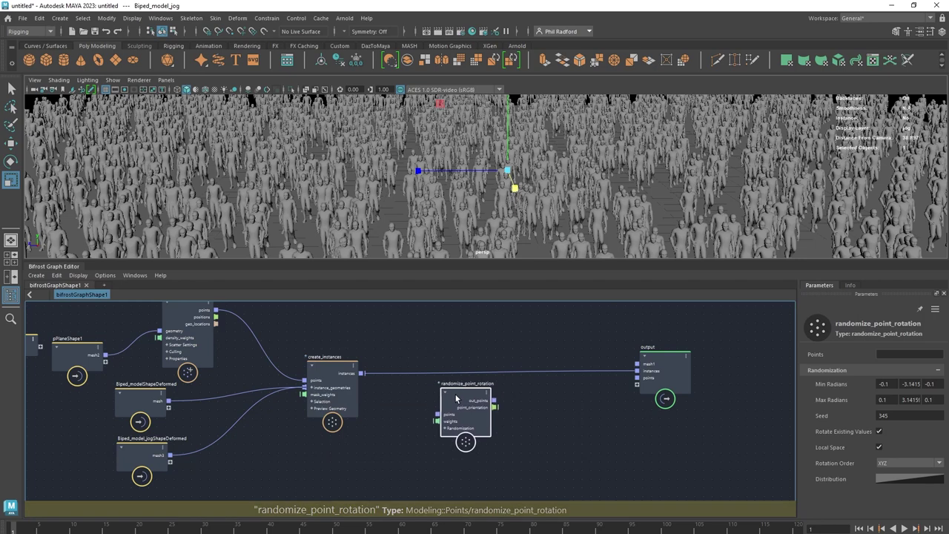
Step: Route the create_instances instances through randomize_point_rotation's points input and connect its out_points to a new port on output
left_click_drag(609, 371, 470, 372)
left_click_drag(440, 410, 448, 417)
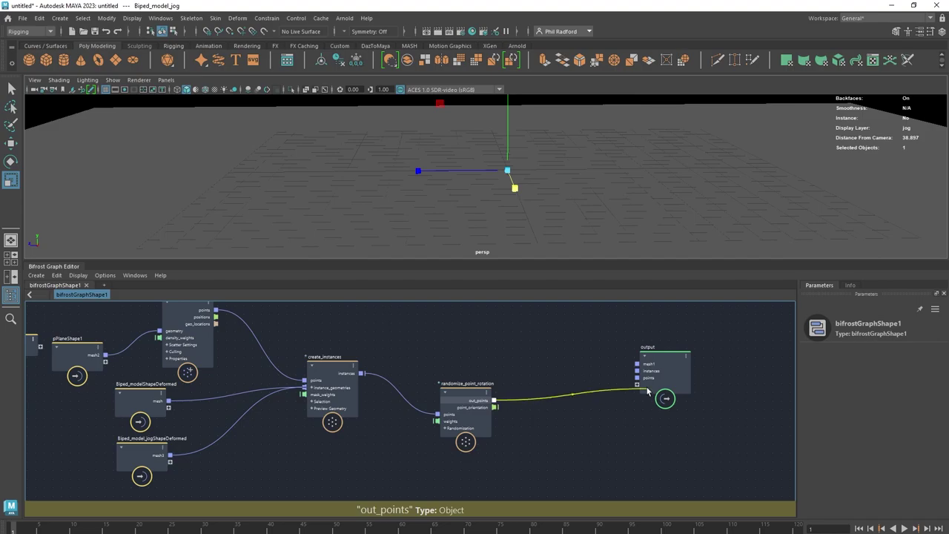
left_click_drag(650, 387, 638, 385)
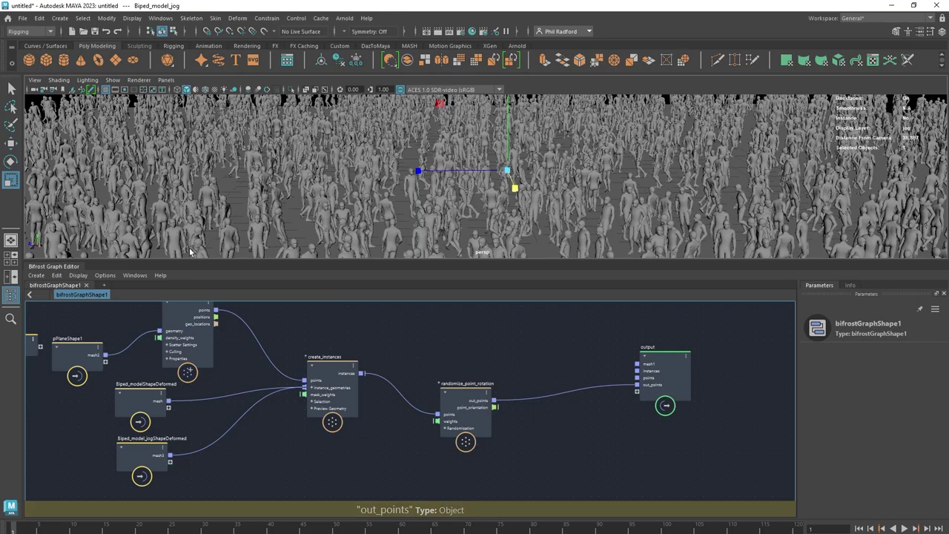
left_click_drag(615, 200, 575, 214, "alt")
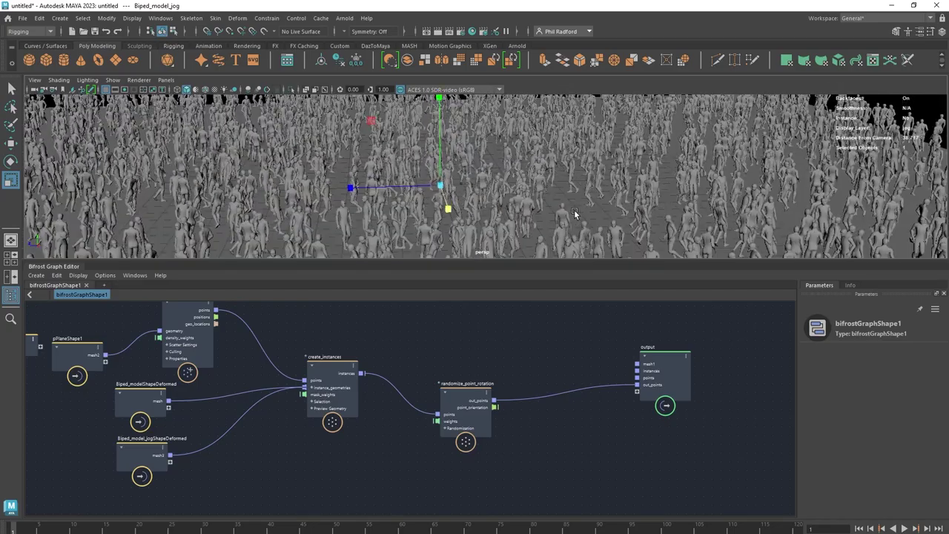
Step: Rearrange the randomize_point_rotation, input, pPlaneShape1, scatter_points and output nodes to spread out the graph
left_click_drag(472, 398, 481, 356)
middle_click_drag(469, 434, 510, 435, "alt")
right_click_drag(510, 435, 488, 430, "alt")
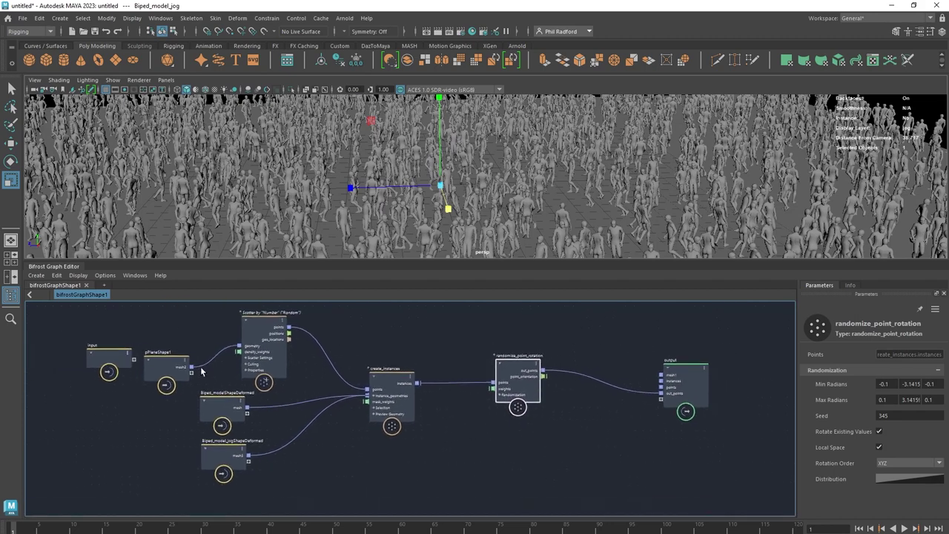
left_click_drag(111, 354, 61, 333)
left_click_drag(167, 364, 108, 346)
left_click_drag(256, 352, 207, 348)
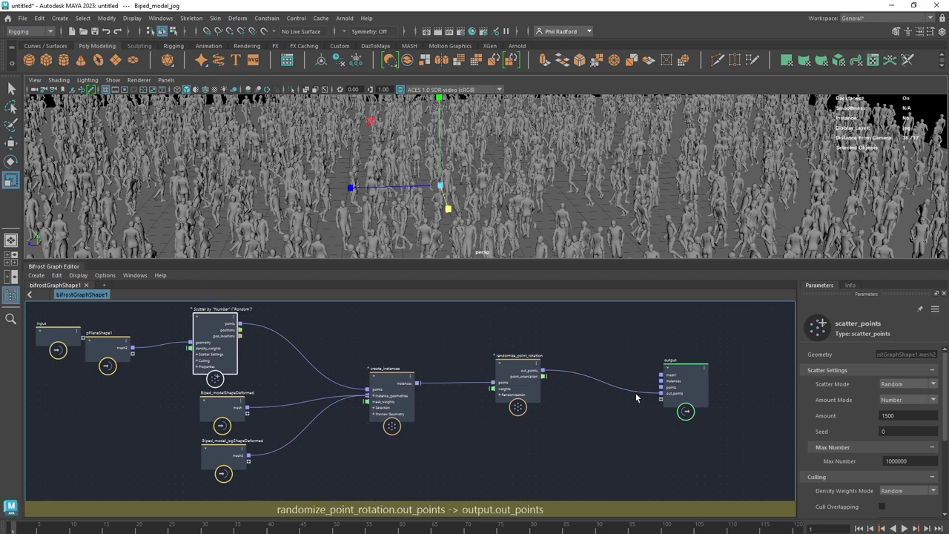
left_click_drag(684, 390, 709, 371)
middle_click_drag(492, 440, 424, 447, "alt")
right_click_drag(426, 448, 453, 447, "alt")
Step: Set randomize_point_rotation's Y rotation range to Min Radians -0.6966 and Max Radians 0.4816, and play the animation to check the crowd
left_click_drag(444, 375, 451, 393)
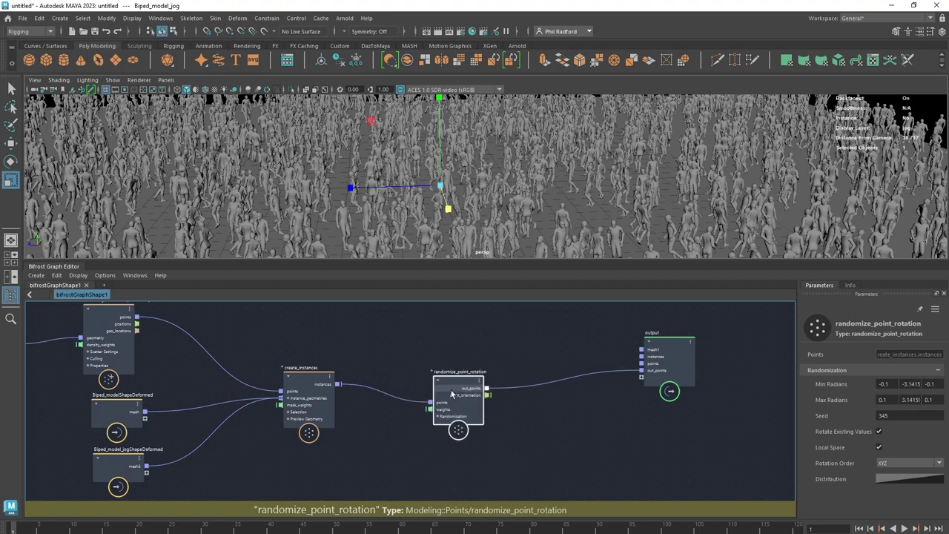
left_click_drag(914, 400, 723, 416)
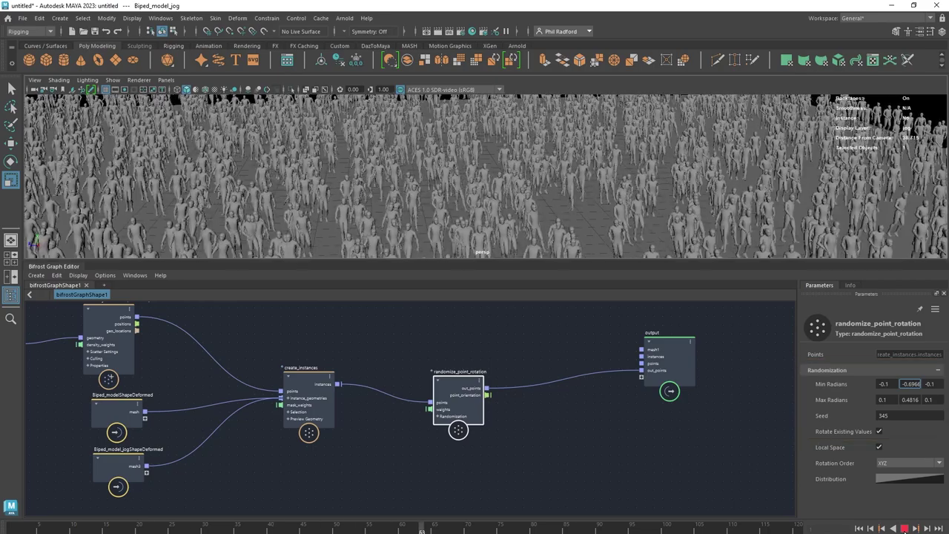
left_click(904, 528)
left_click_drag(612, 188, 557, 173, "alt")
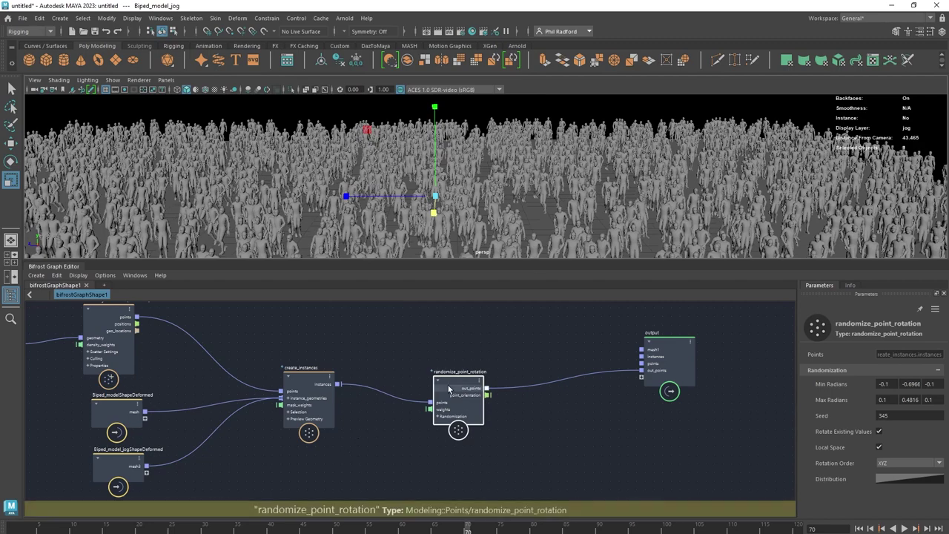
Step: Move randomize_point_rotation closer to create_instances, and add a randomize_point_scale node between it and output
left_click_drag(450, 388, 412, 379)
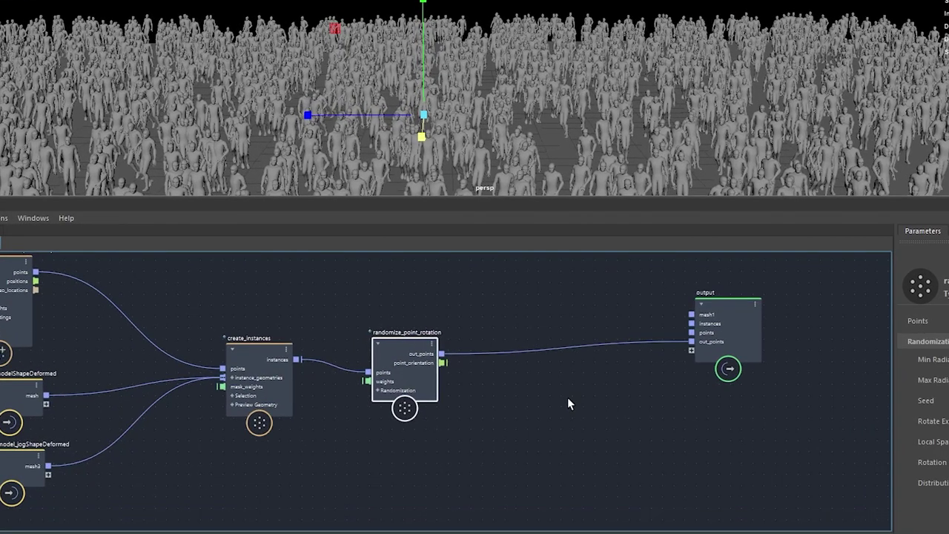
key("Tab")
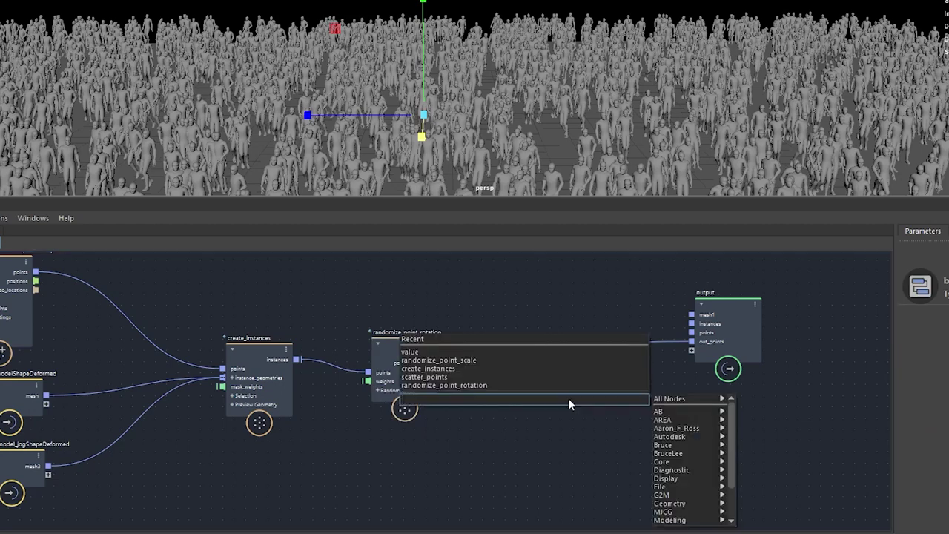
type("rand")
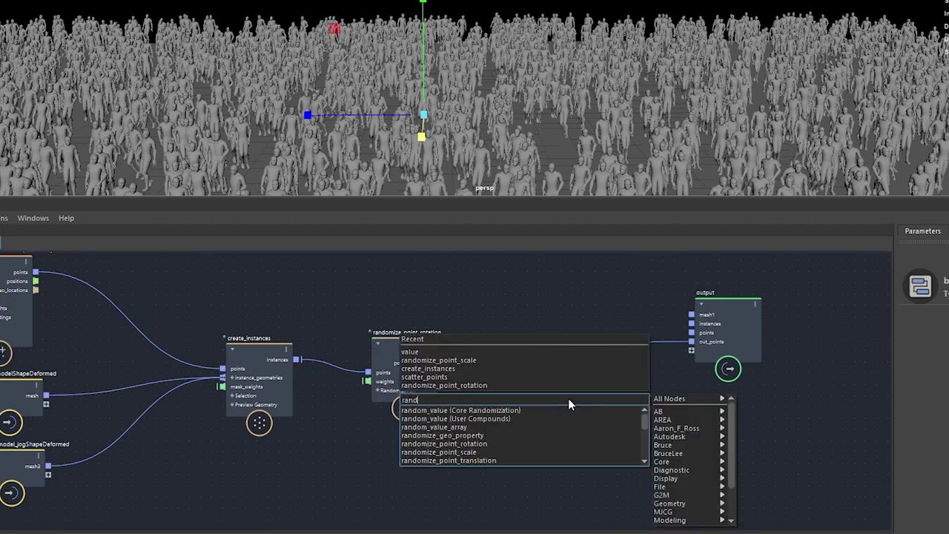
left_click(469, 452)
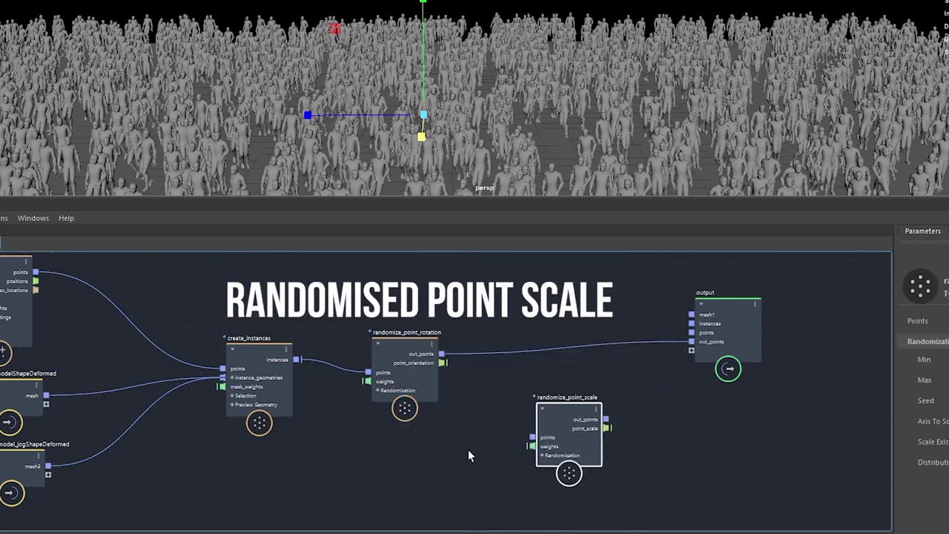
left_click_drag(578, 401, 580, 389)
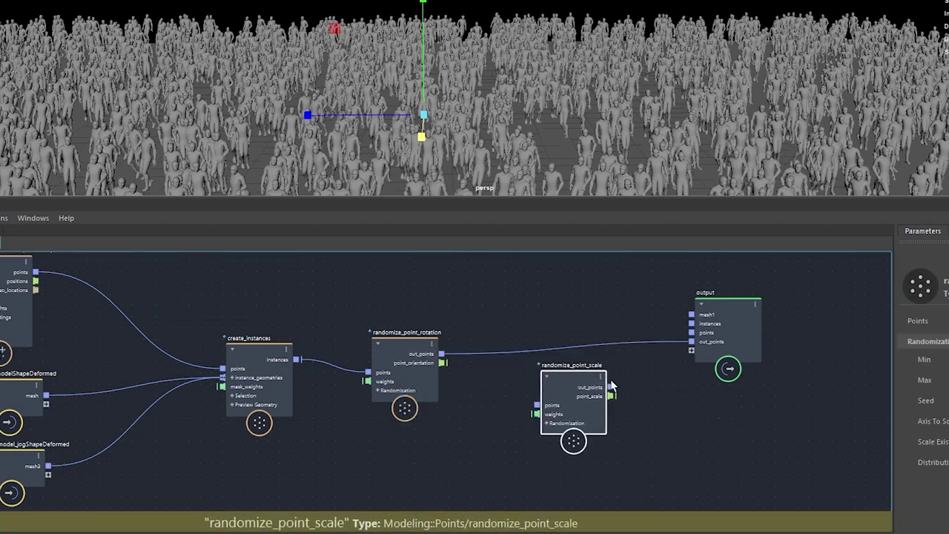
Step: Connect randomize_point_rotation's out_points to randomize_point_scale's points, wire its out_points to a new output port, and tidy the scale node's position
left_click_drag(663, 346, 539, 405)
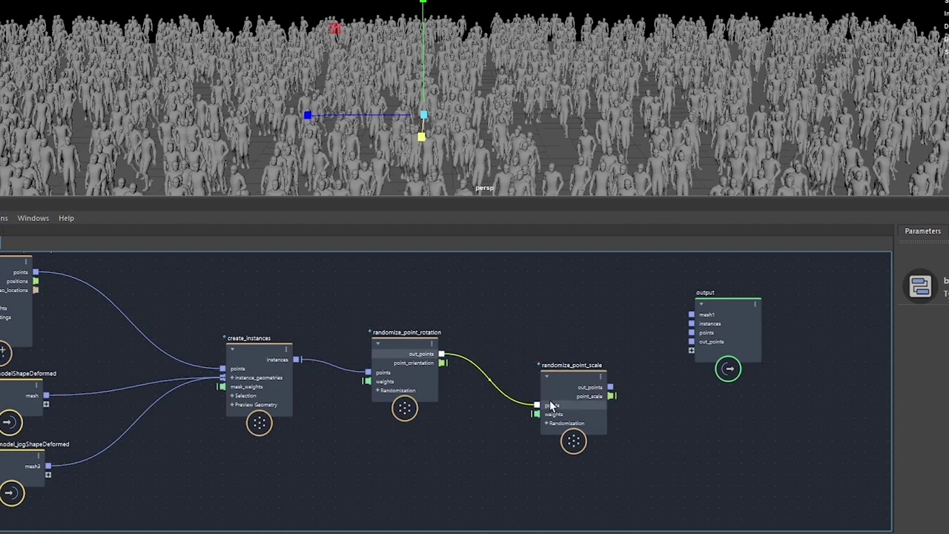
left_click_drag(611, 391, 676, 363)
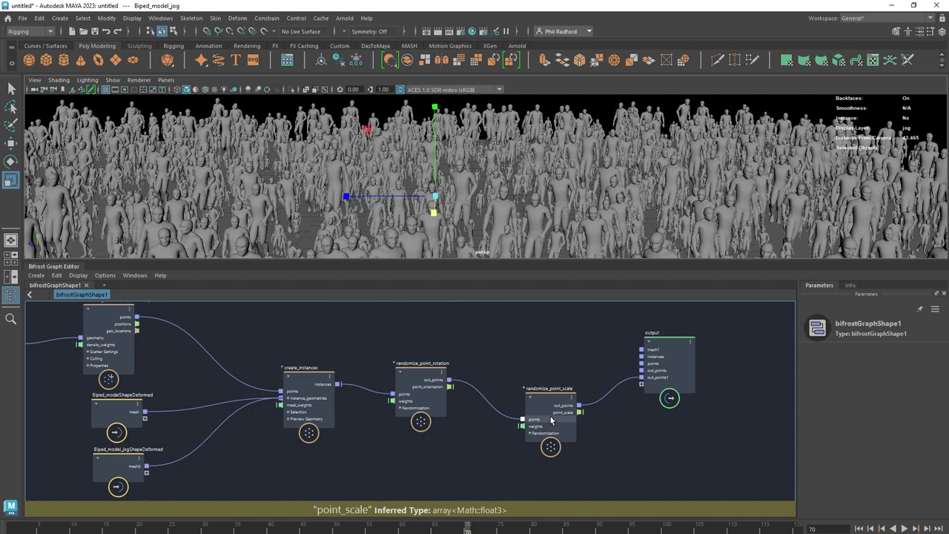
left_click(575, 393)
left_click_drag(552, 410, 552, 407)
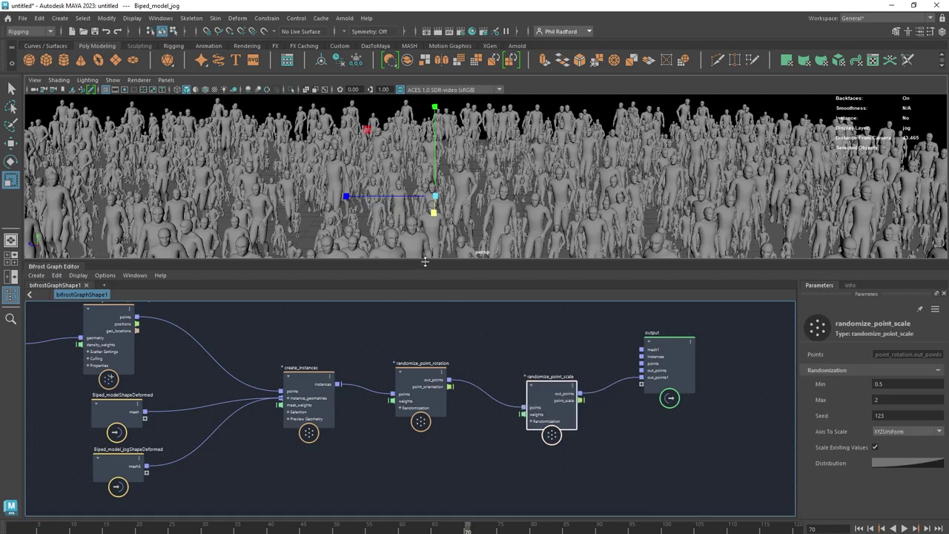
Step: Narrow the crowd's size variation by setting randomize_point_scale's Min to 1.454 and lowering its Max
left_click_drag(416, 328, 416, 349)
right_click_drag(576, 241, 438, 225, "alt")
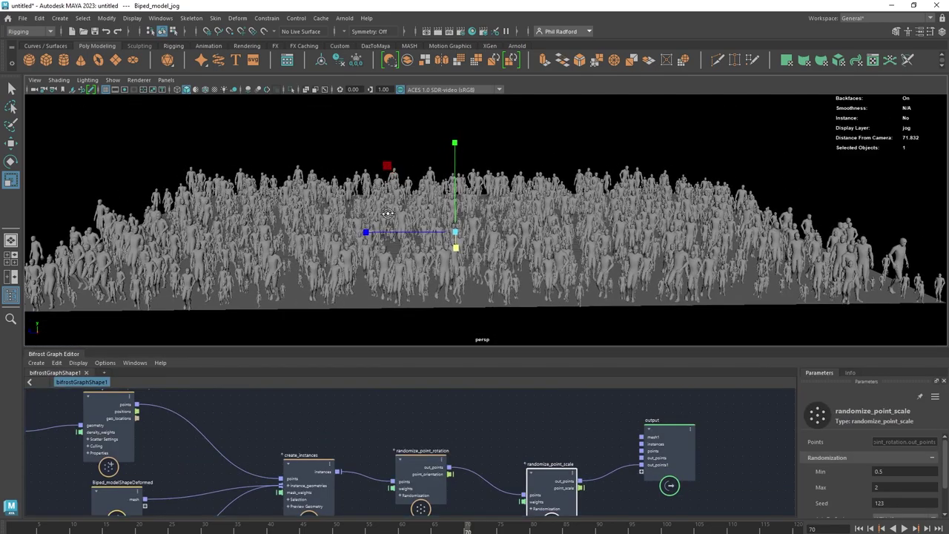
left_click_drag(438, 225, 372, 212, "alt")
scroll(500, 233, "up", 6)
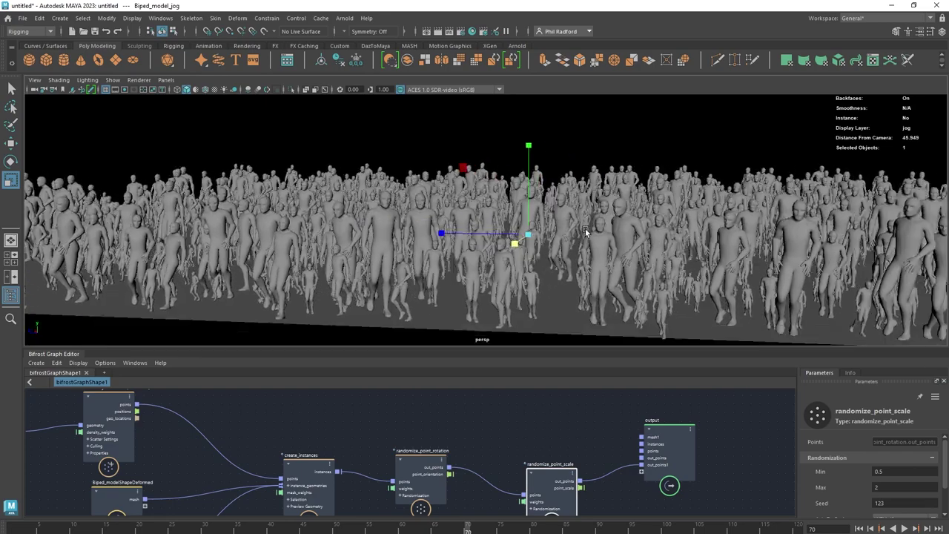
left_click_drag(581, 239, 597, 241, "alt")
right_click_drag(597, 242, 574, 240, "alt")
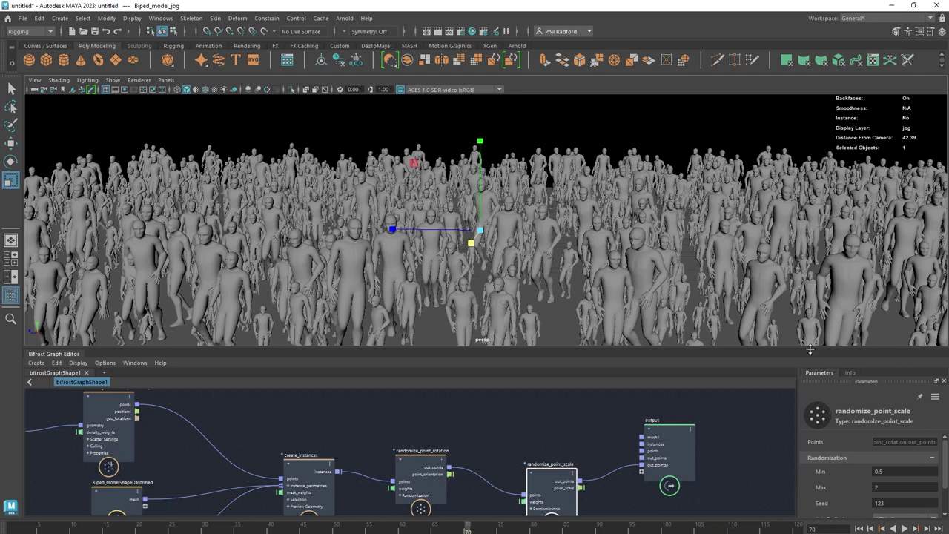
left_click_drag(809, 345, 810, 319)
mouse_move(890, 445)
left_mouse_down()
mouse_move(741, 448)
mouse_move(948, 456)
mouse_move(897, 446)
mouse_move(941, 445)
mouse_move(899, 445)
mouse_move(886, 461)
left_mouse_up()
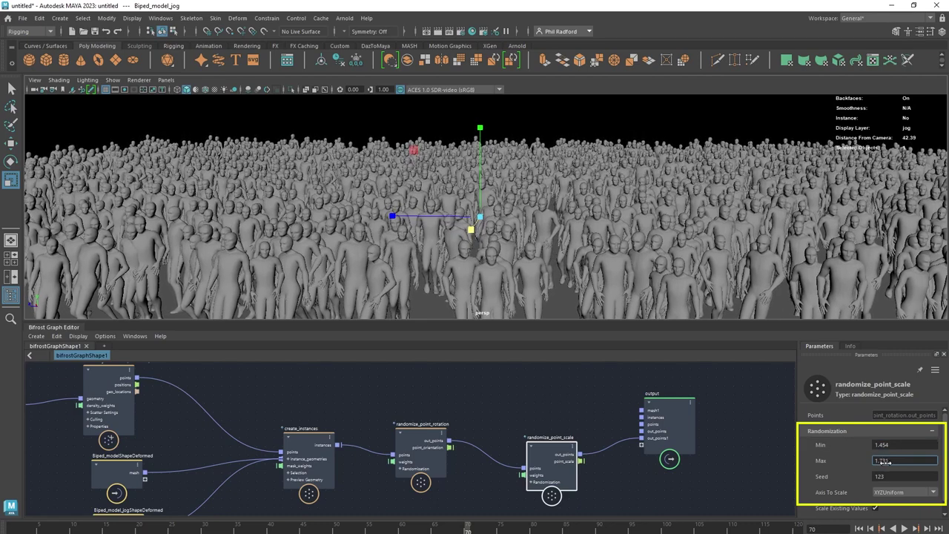
Step: Set the scatter_points Amount to 5000 and inspect the denser crowd in an enlarged viewport
middle_click_drag(286, 392, 421, 405)
left_click(239, 390)
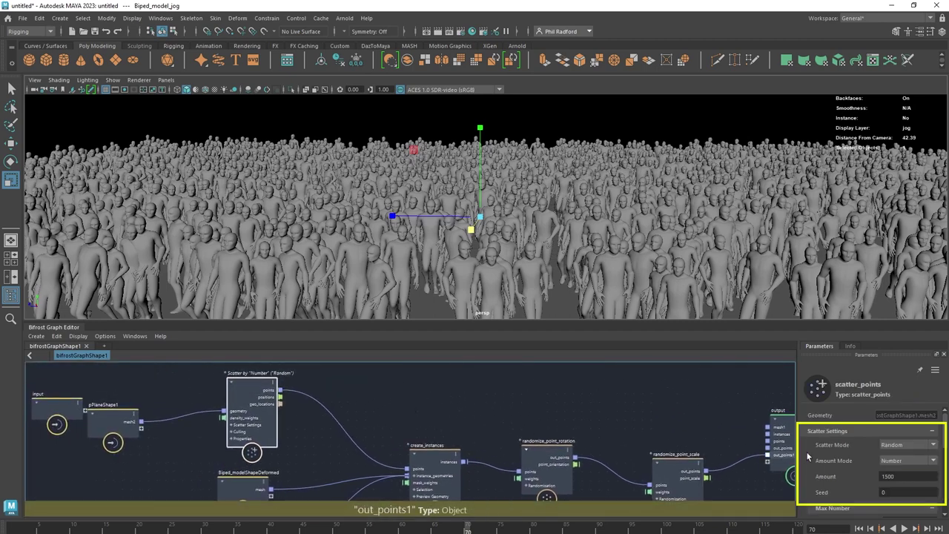
left_click(903, 477)
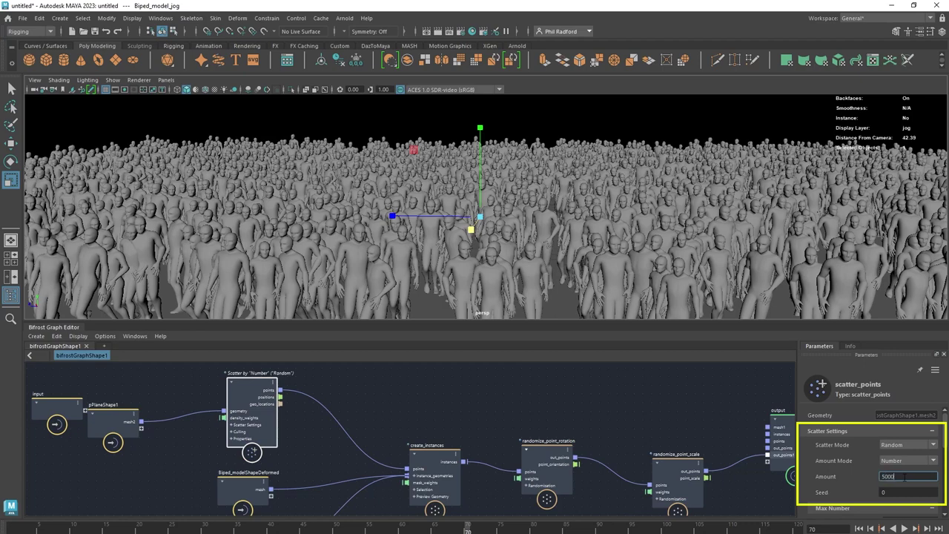
type("5000")
key("Return")
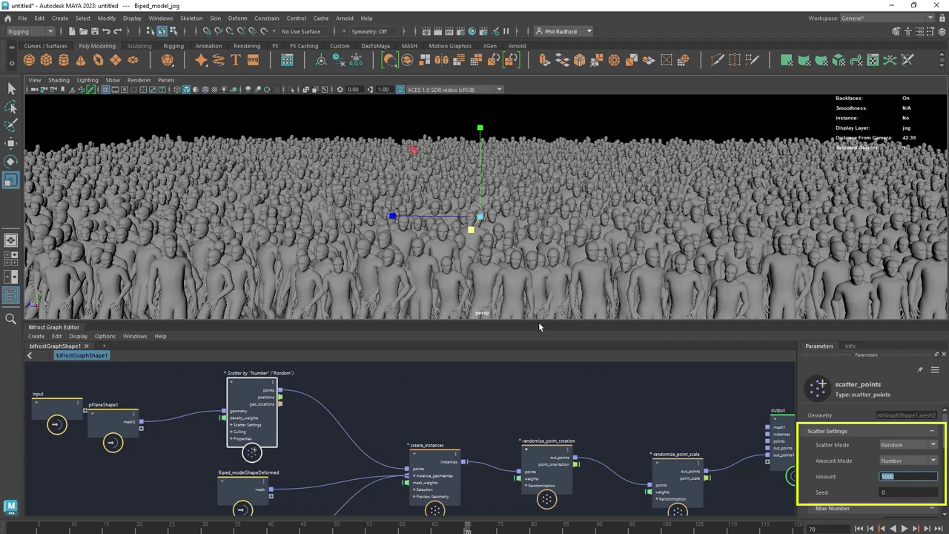
left_click_drag(539, 321, 522, 407)
left_click_drag(600, 258, 716, 230, "alt")
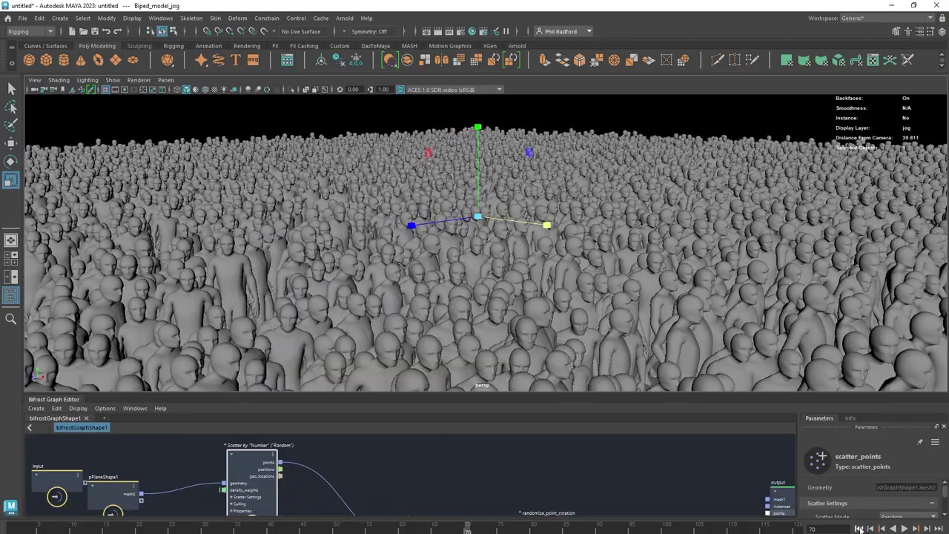
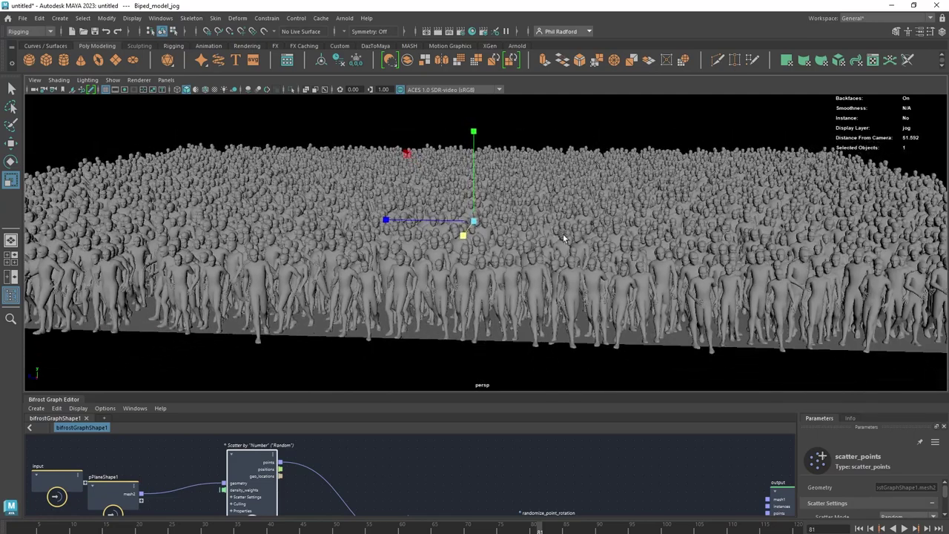
Step: Nudge the scatter_points node and set its Amount to 500
left_click_drag(650, 284, 649, 285)
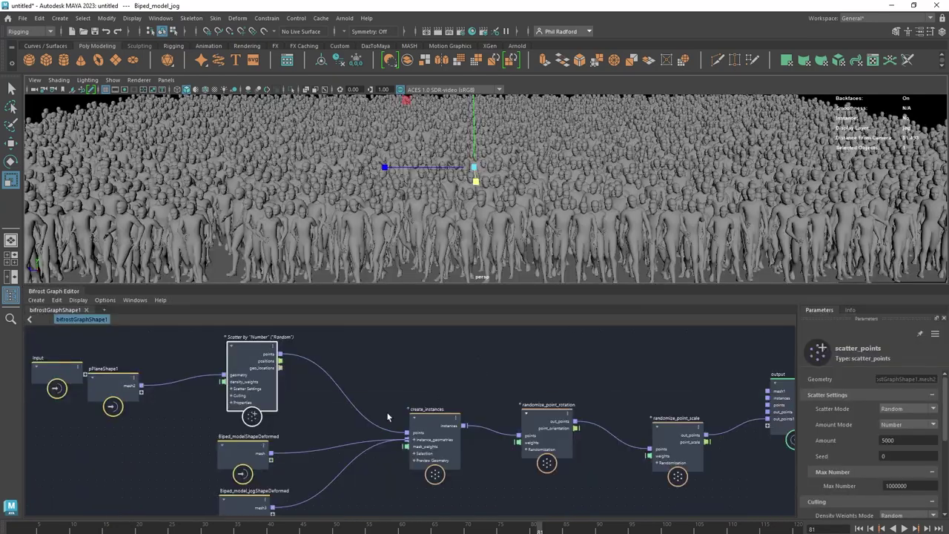
left_click_drag(270, 386, 263, 381)
left_click(910, 442)
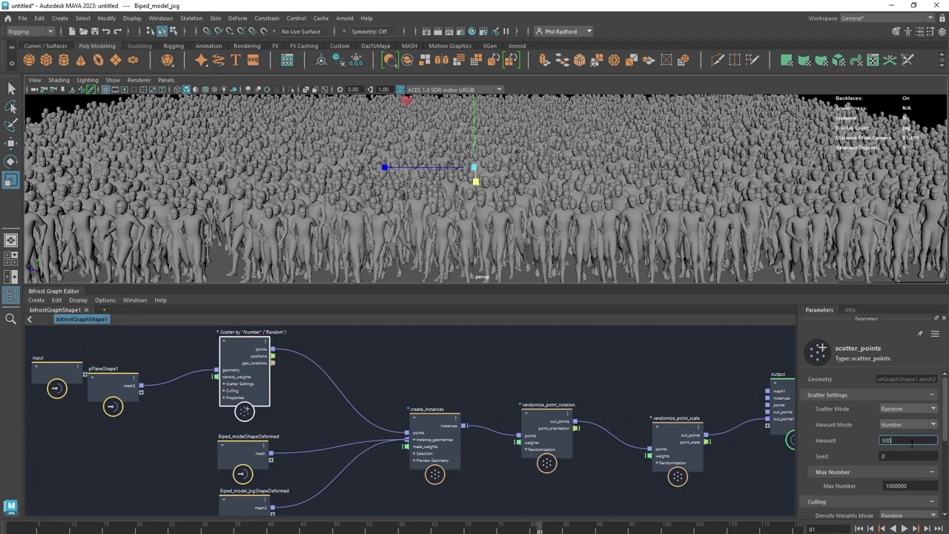
key("Return")
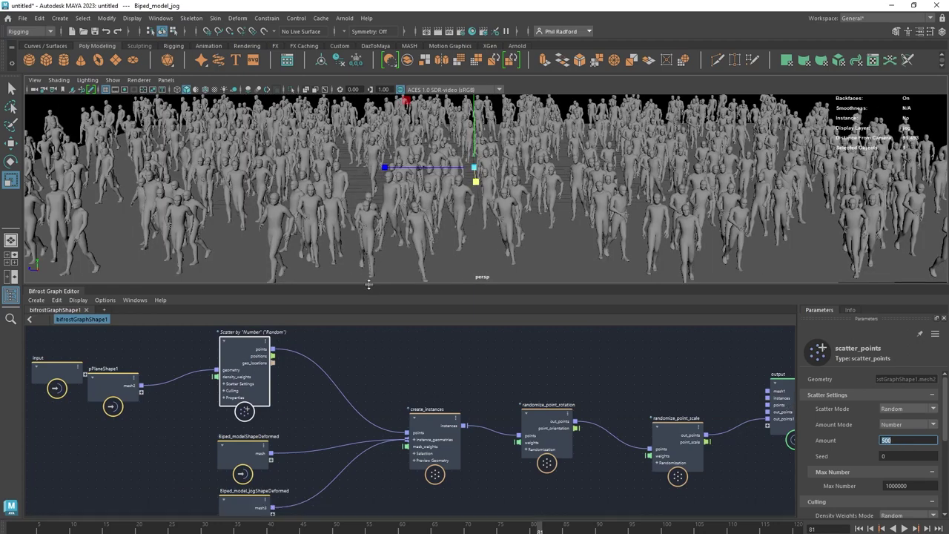
Step: Examine the crowd's spread across the plane from higher and more distant viewpoints
left_click_drag(369, 285, 368, 308)
middle_click_drag(592, 239, 646, 248, "alt")
left_click_drag(646, 248, 655, 246, "alt")
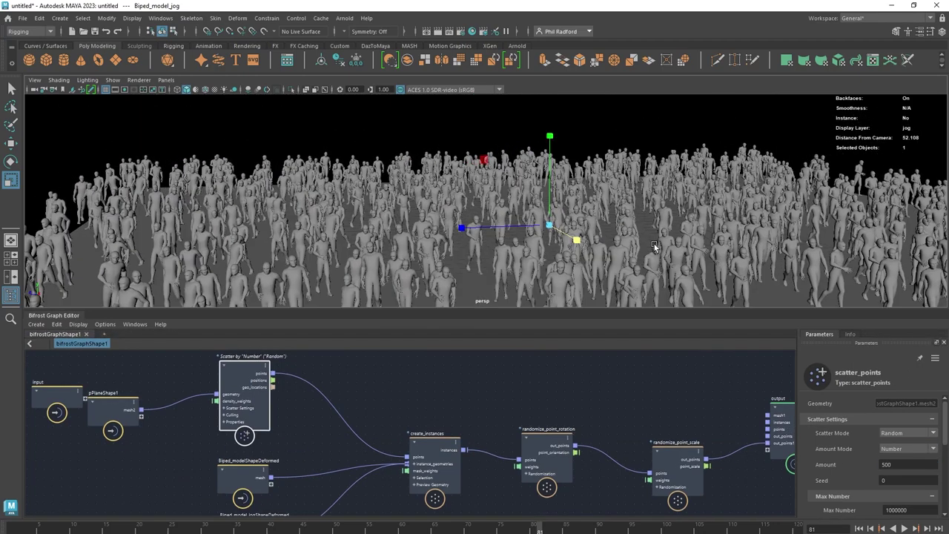
scroll(654, 247, "down", 3)
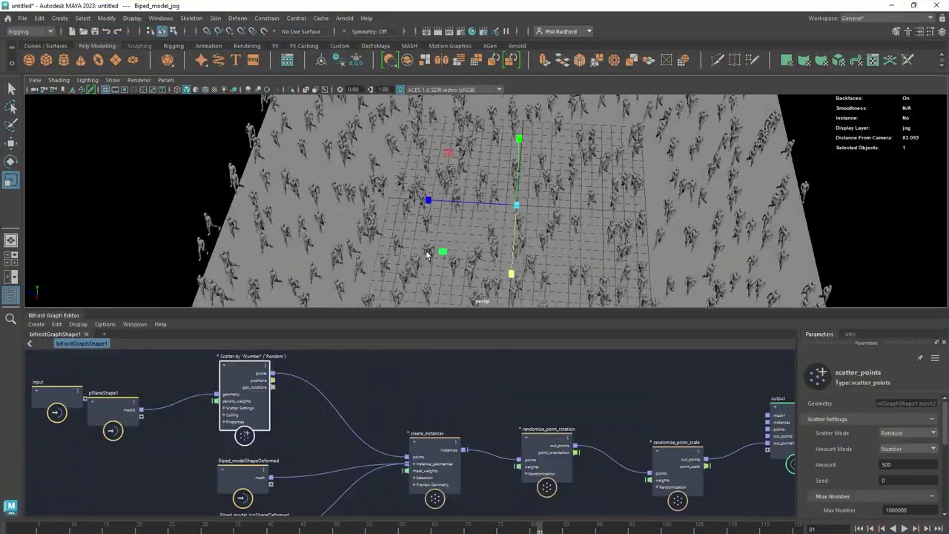
left_click_drag(428, 201, 481, 219, "alt")
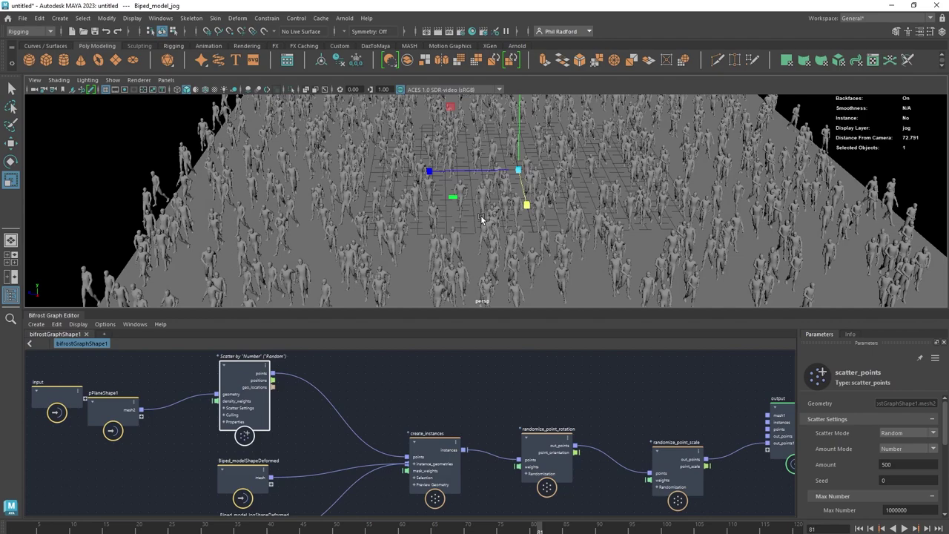
right_click_drag(504, 241, 442, 250, "alt")
left_click_drag(441, 250, 438, 242, "alt")
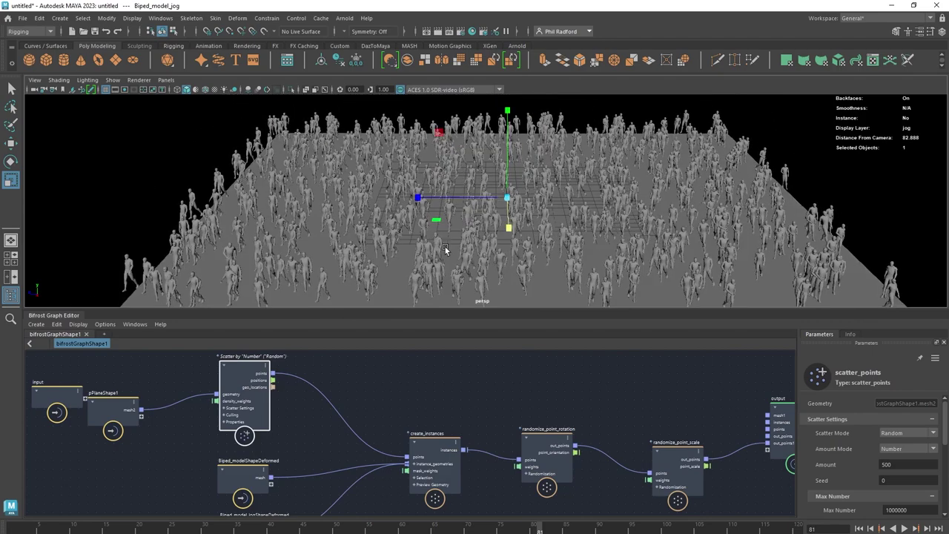
middle_click_drag(441, 250, 424, 248, "alt")
mouse_move(424, 248)
right_mouse_down("alt")
mouse_move(449, 252)
mouse_move(438, 248)
right_mouse_up("alt")
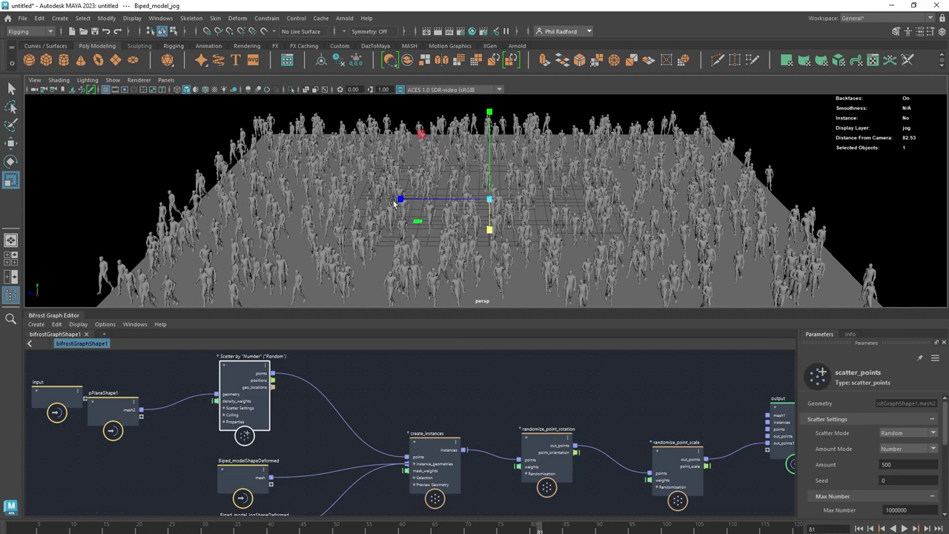
Step: Select pPlane1 and scale it down along the Z axis into a narrow strip so the crowd packs together
left_click_drag(400, 201, 435, 203)
left_click(152, 248)
left_click_drag(400, 201, 436, 232)
scroll(445, 226, "up", 5)
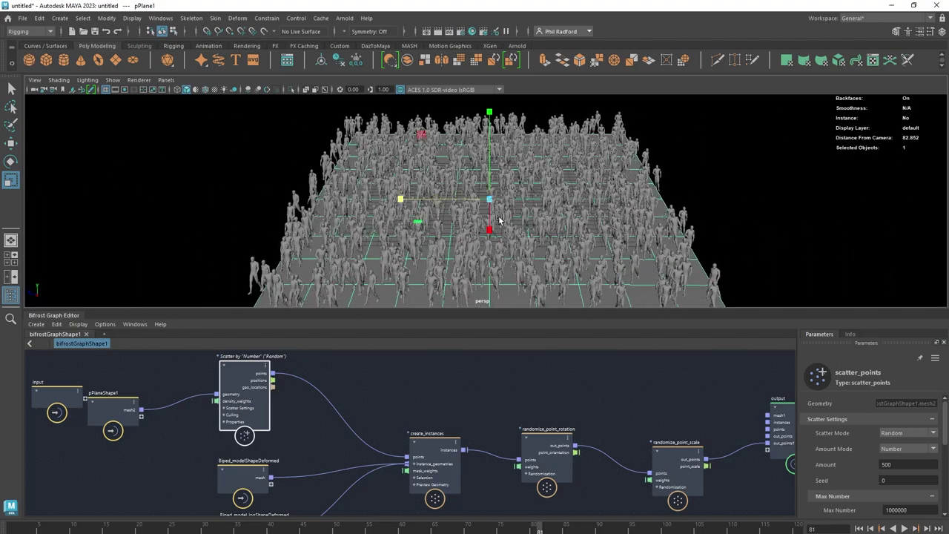
left_click_drag(401, 199, 478, 226)
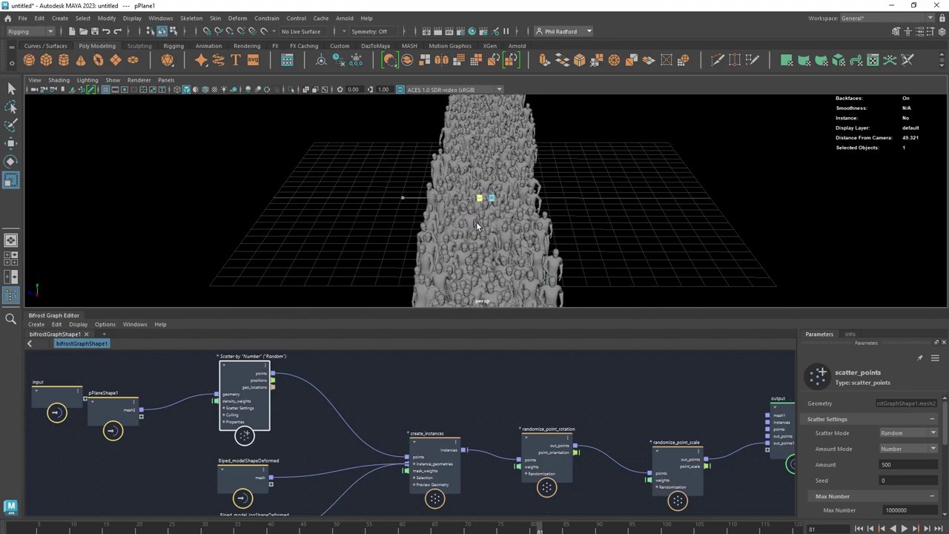
Step: Enlarge the Bifrost graph area and enable Cull Overlapping on the scatter_points node
mouse_move(562, 191)
left_mouse_down("alt")
mouse_move(479, 178)
mouse_move(532, 195)
mouse_move(547, 188)
left_mouse_up("alt")
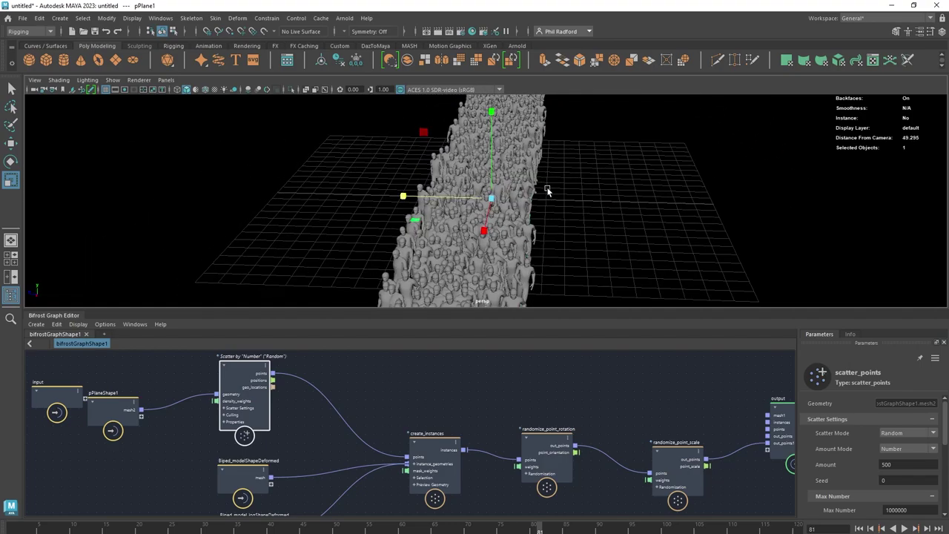
left_click_drag(251, 400, 264, 398)
right_click_drag(501, 185, 586, 210, "alt")
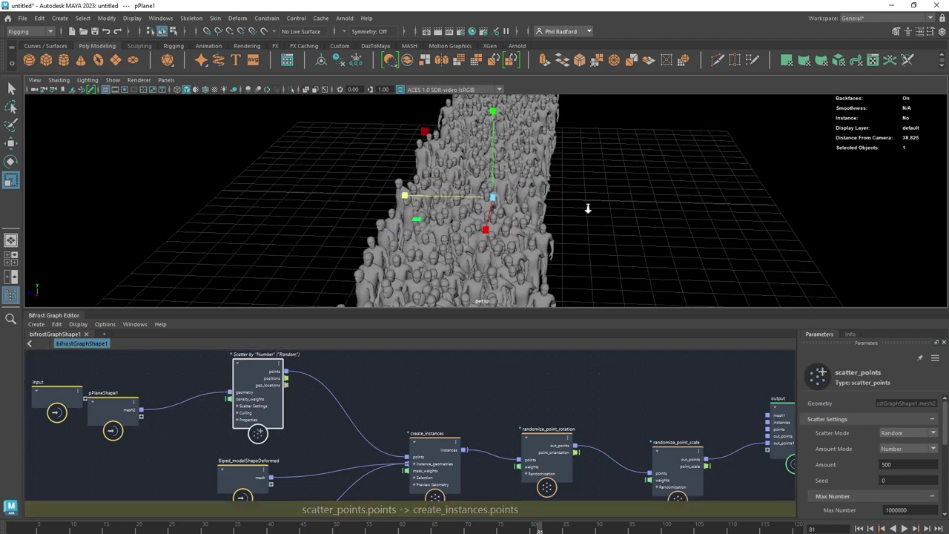
left_click_drag(280, 355, 281, 364)
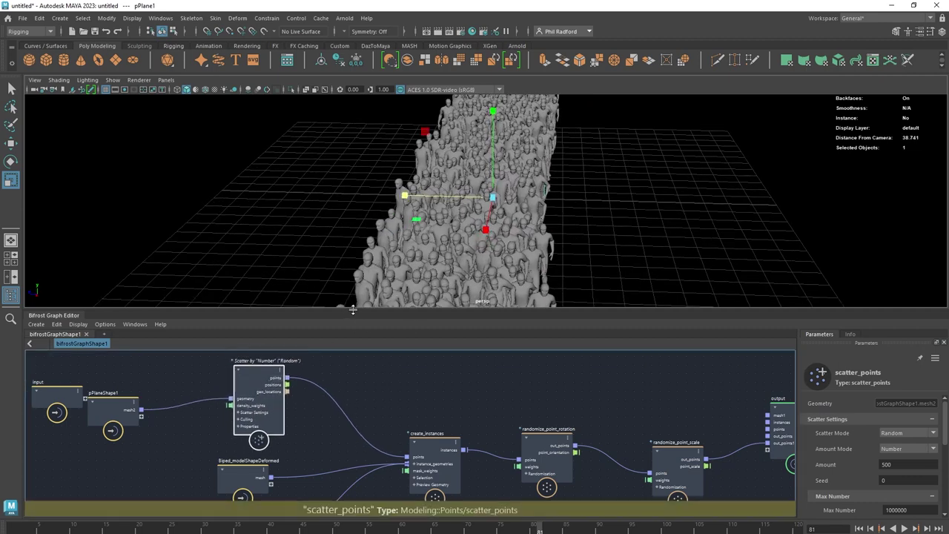
left_click_drag(353, 310, 353, 205)
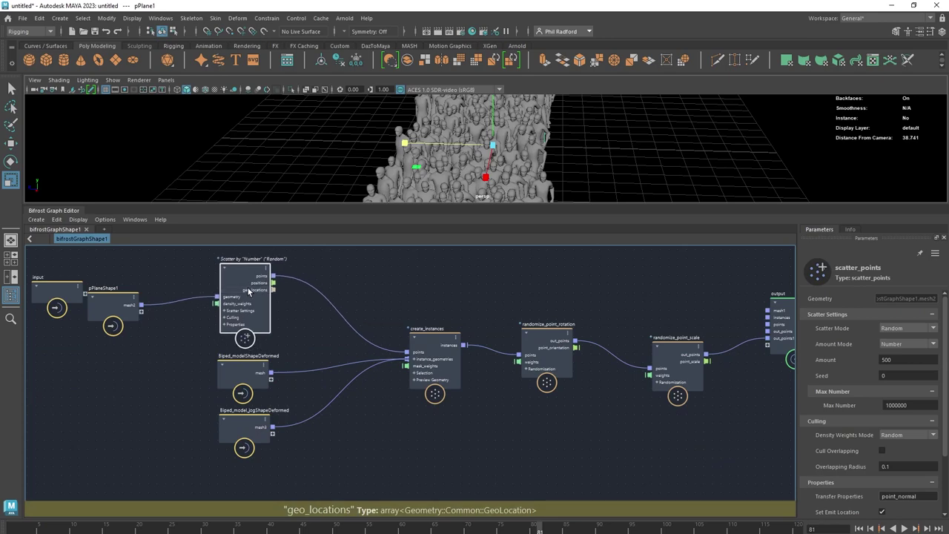
scroll(827, 398, "down", 2)
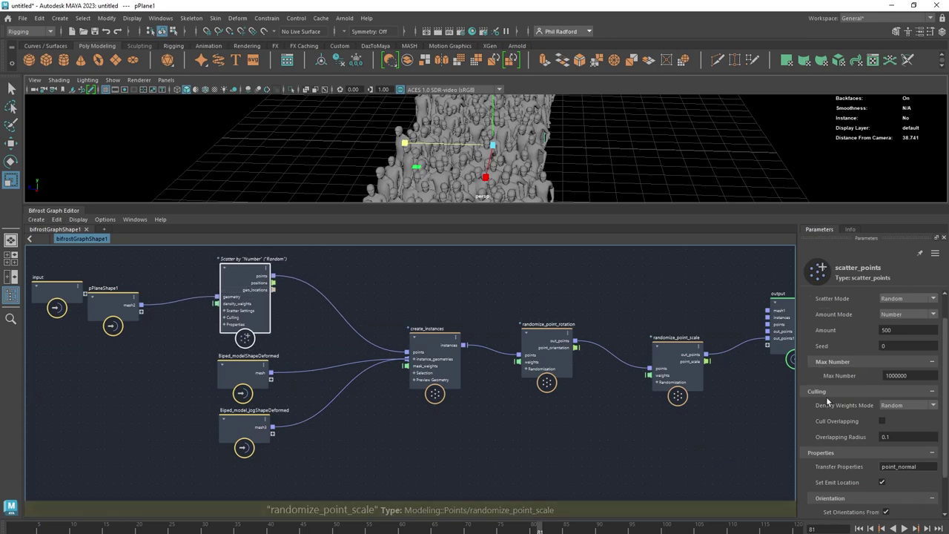
left_click(882, 421)
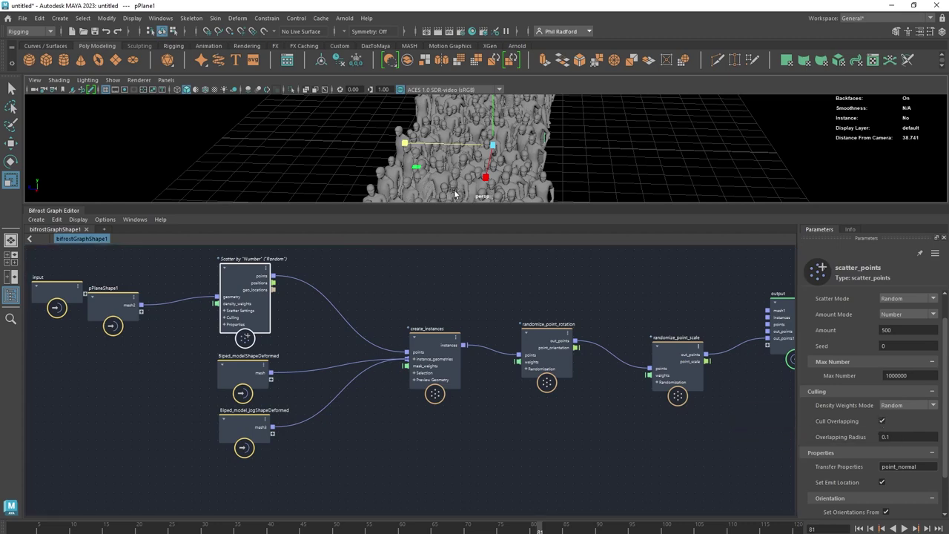
Step: Raise the scatter_points Overlapping Radius to about 0.4788 to space out the crowd members
left_click_drag(460, 205, 454, 276)
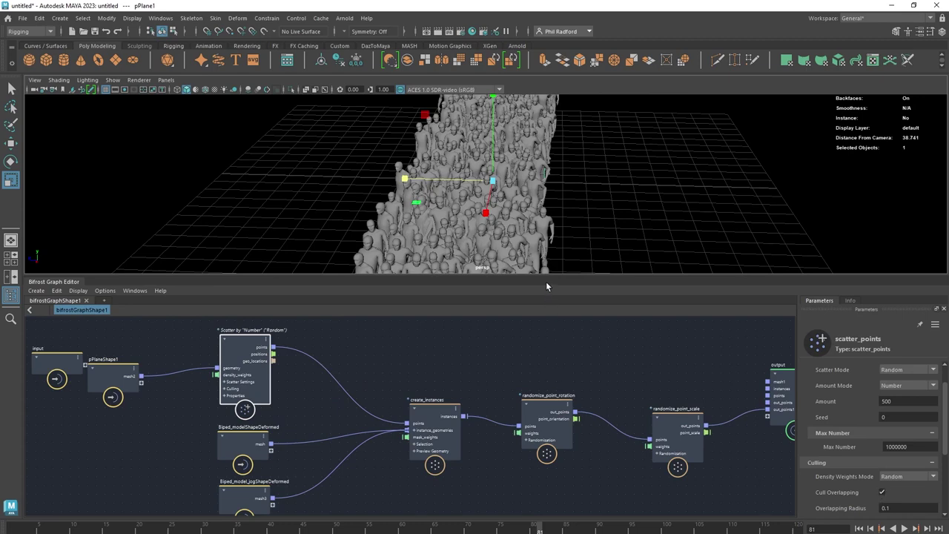
left_click_drag(548, 277, 550, 238)
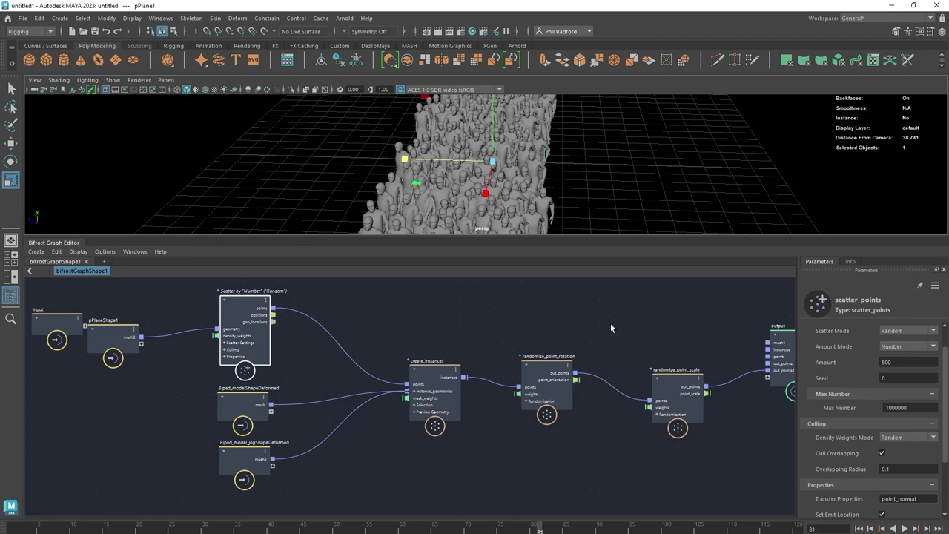
middle_click_drag(611, 328, 581, 327, "alt")
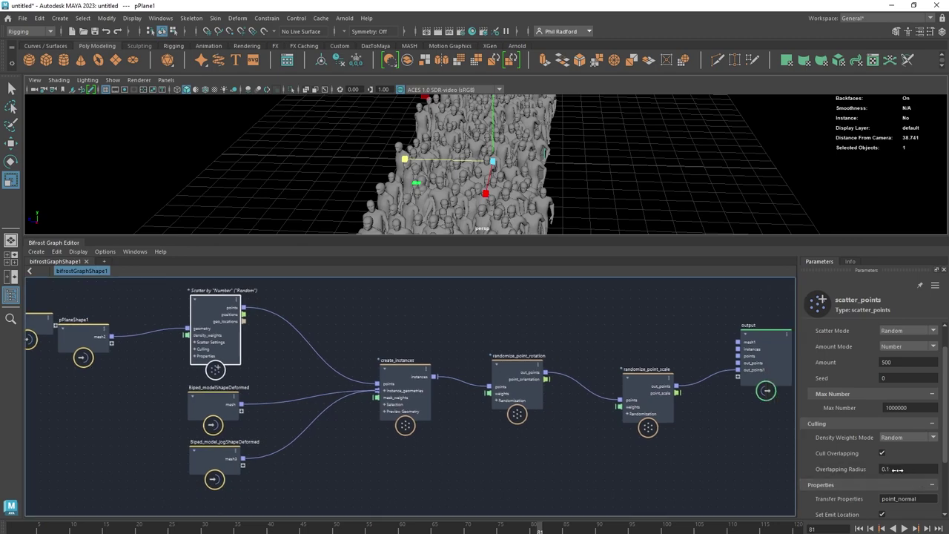
left_click_drag(896, 469, 943, 469)
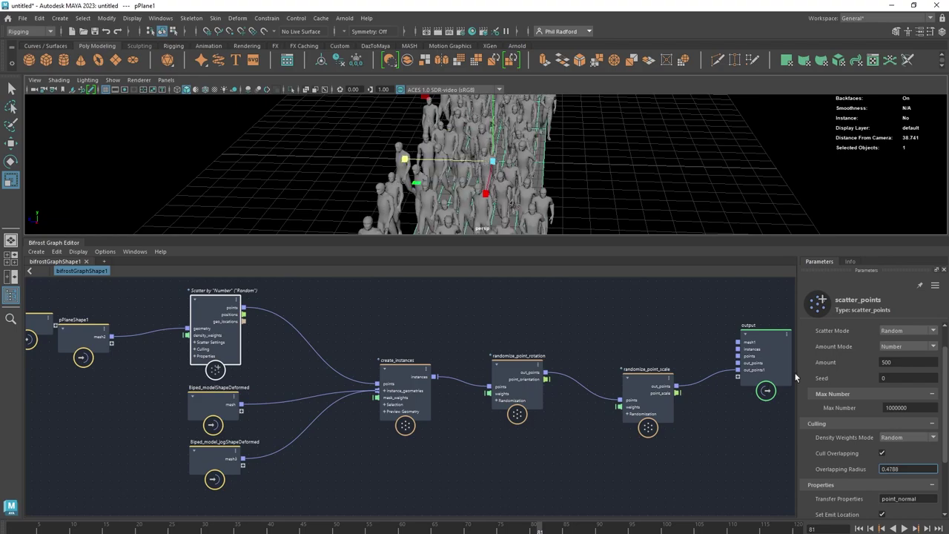
Step: Move the pPlane1 strip along the Z axis to one side of the grid, carrying the crowd with it
left_click_drag(629, 210, 517, 169, "alt")
key("w")
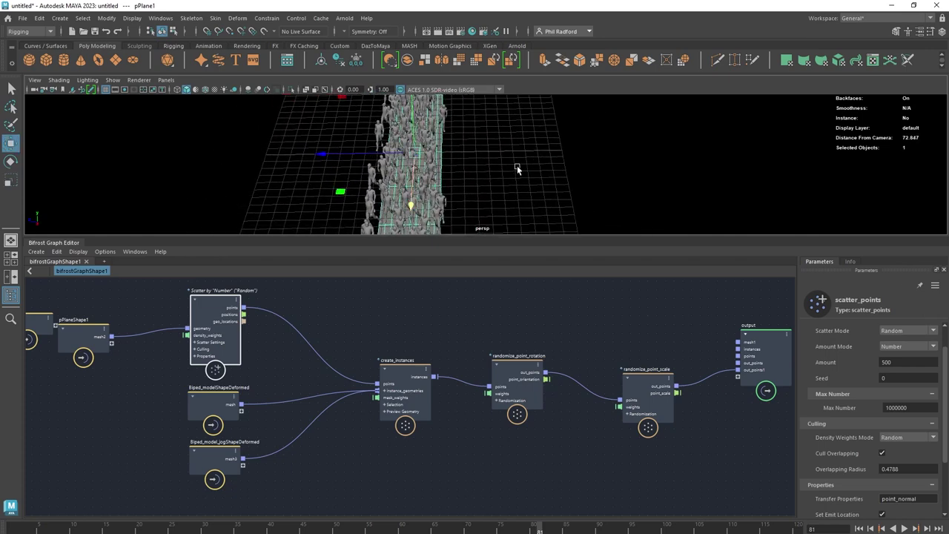
left_click_drag(386, 165, 272, 164)
left_click_drag(457, 176, 501, 167, "alt")
Step: Reposition the Biped_modelShapeDeformed and Biped_model_jogShapeDeformed nodes farther away from create_instances, one below the other
left_click_drag(218, 410, 205, 403)
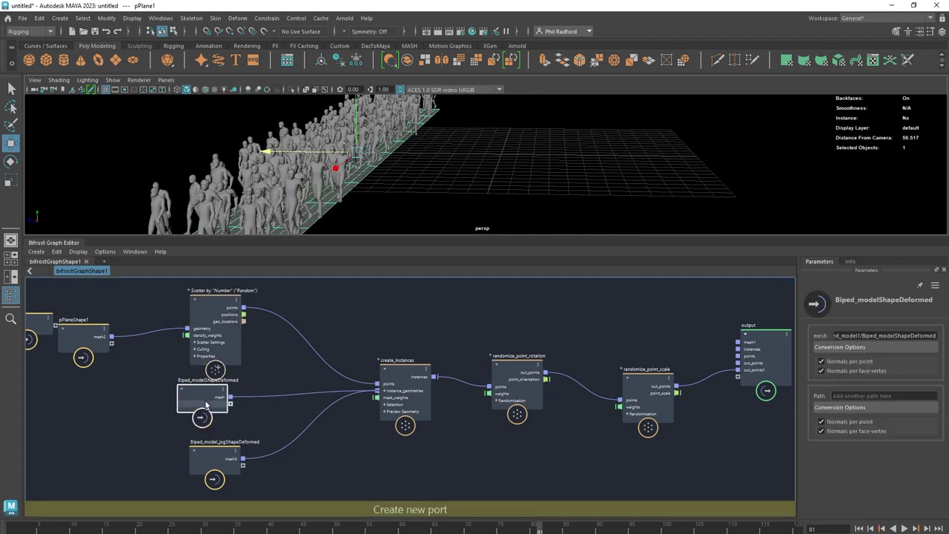
left_click_drag(229, 458, 243, 455)
left_click_drag(205, 399, 192, 400)
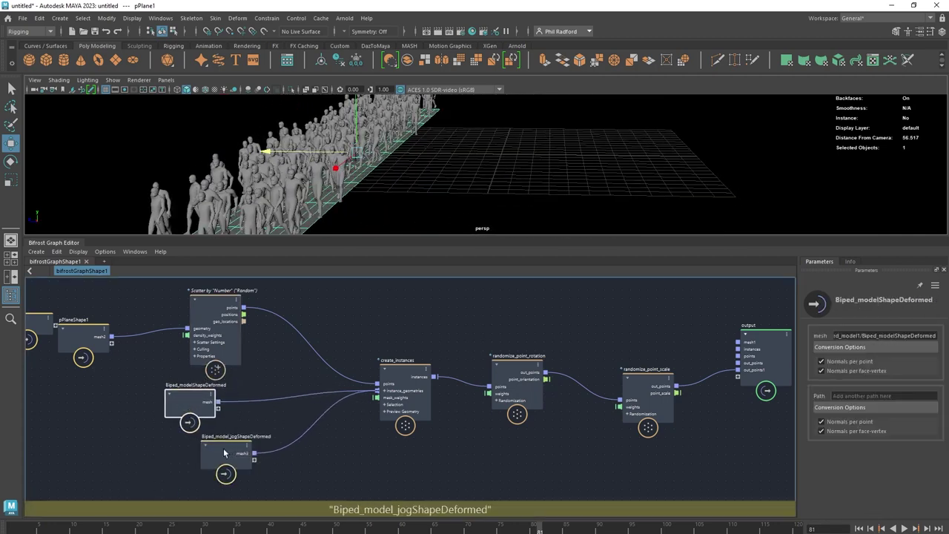
left_click_drag(227, 450, 182, 441)
left_click_drag(192, 406, 172, 401)
left_click_drag(190, 445, 181, 441)
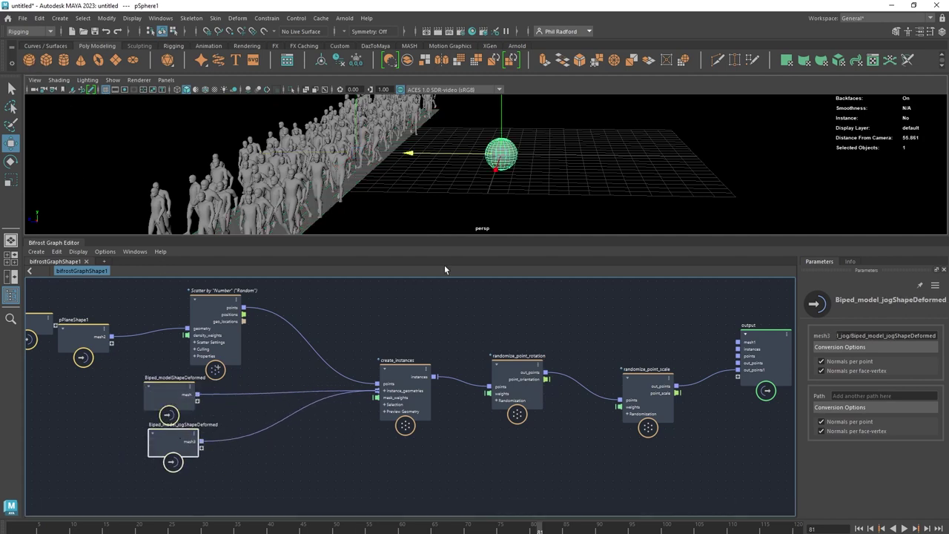
Step: Try pSphere1 as a third instance shape by connecting its mesh to create_instances' instance_geometries, and delete the pSphereShape1 node
left_click_drag(948, 136, 870, 136)
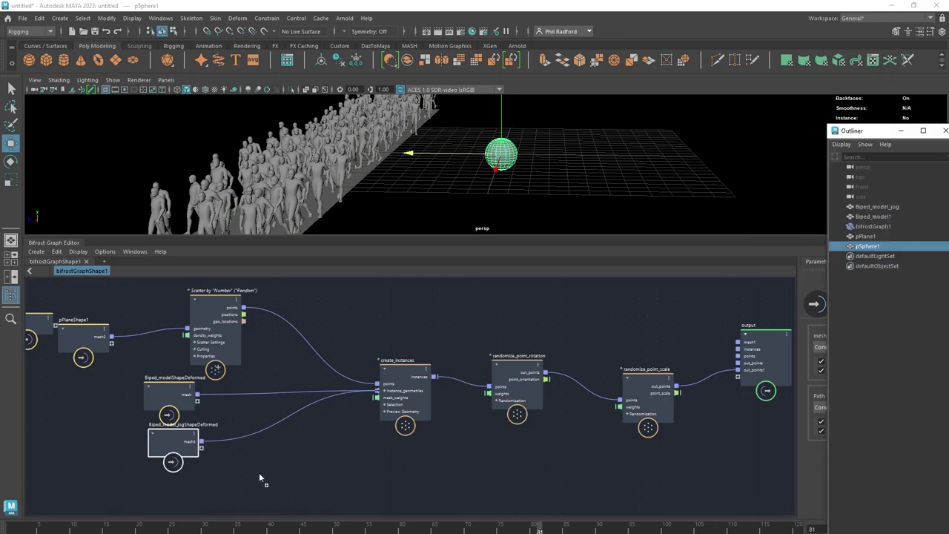
middle_click_drag(260, 474, 262, 476)
mouse_move(261, 476)
left_mouse_down()
mouse_move(384, 428)
mouse_move(381, 391)
left_mouse_up()
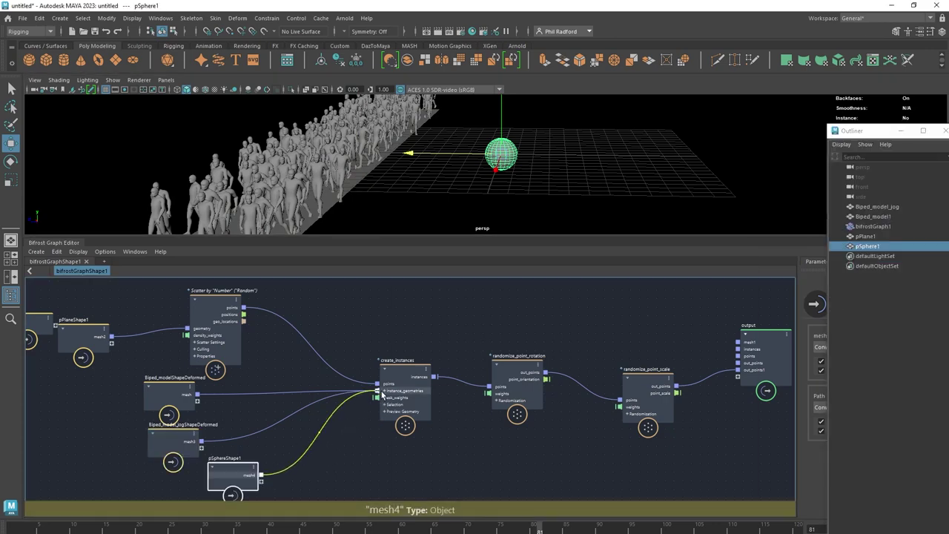
left_click_drag(381, 154, 374, 172, "alt")
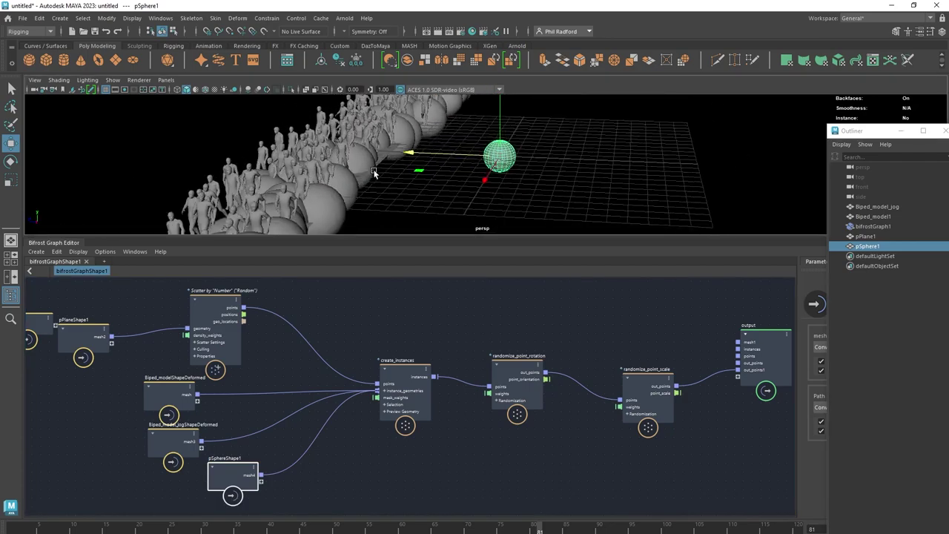
left_click_drag(240, 475, 272, 472)
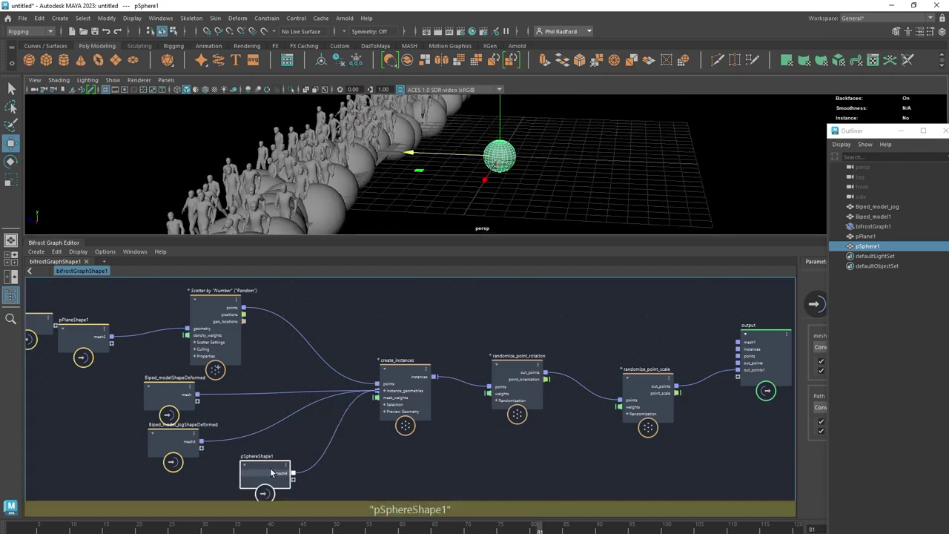
key("Delete")
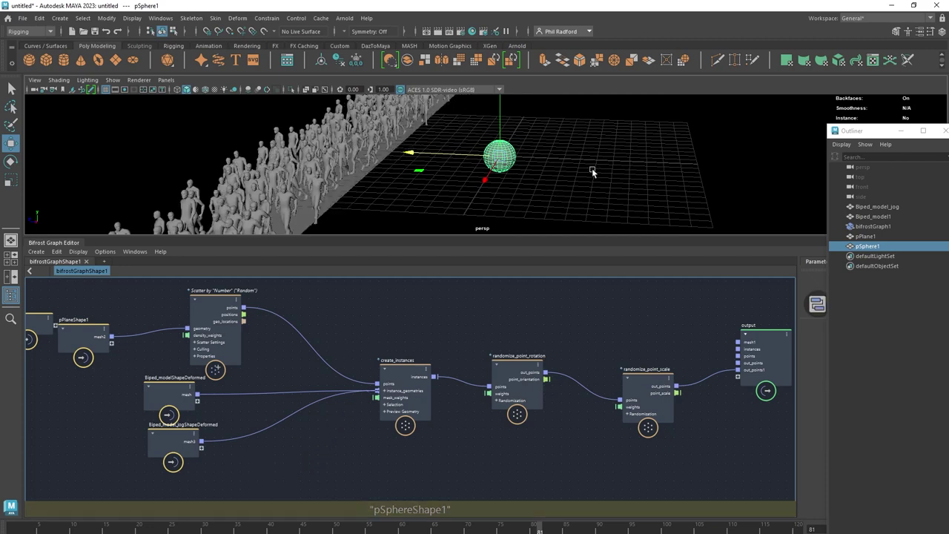
Step: Duplicate pPlane1 and move the copy along the Z axis to the opposite side of the grid
right_click_drag(591, 171, 519, 163, "alt")
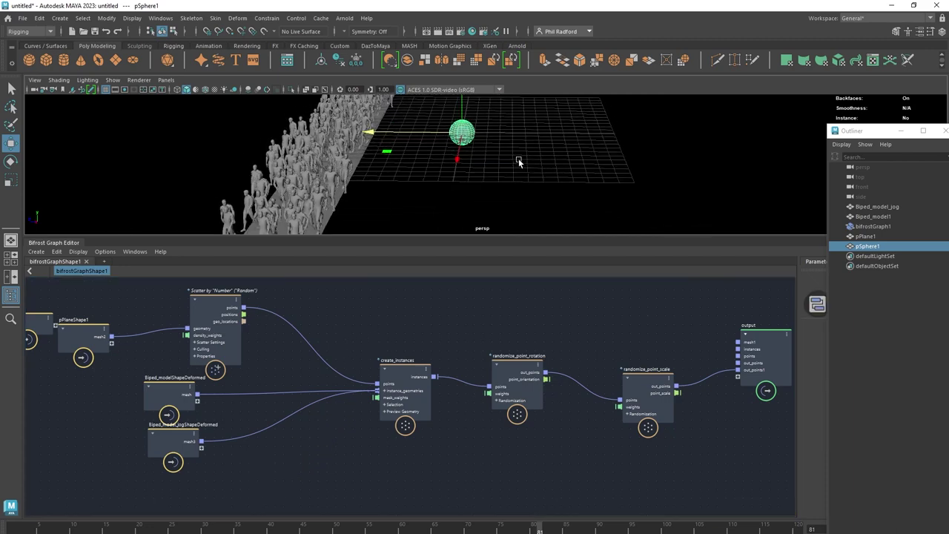
left_click(362, 158)
key("f")
key("ctrl+d")
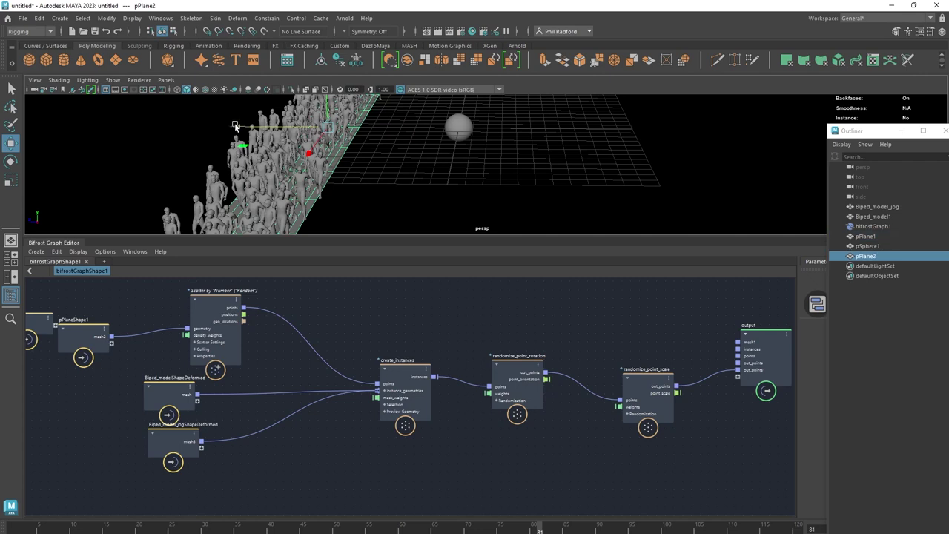
left_click_drag(237, 128, 507, 128)
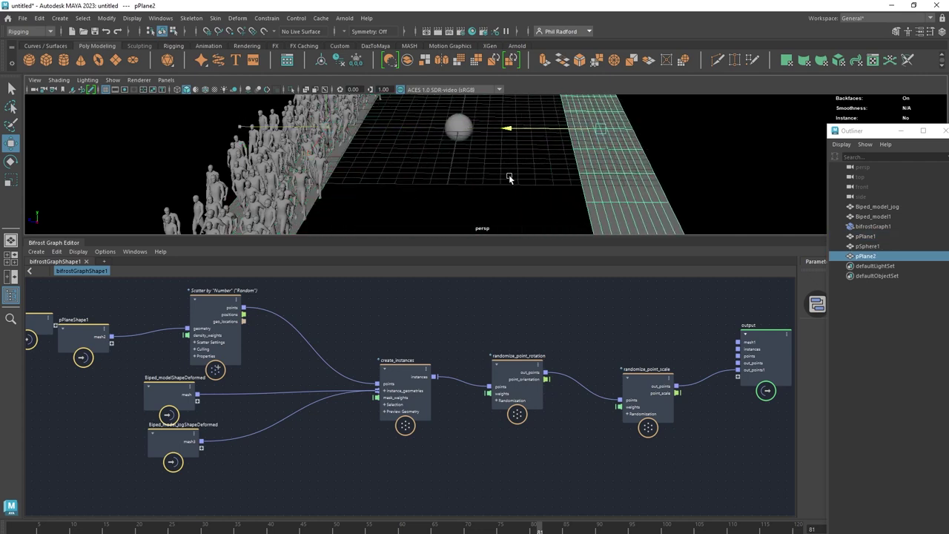
left_click_drag(510, 179, 507, 193)
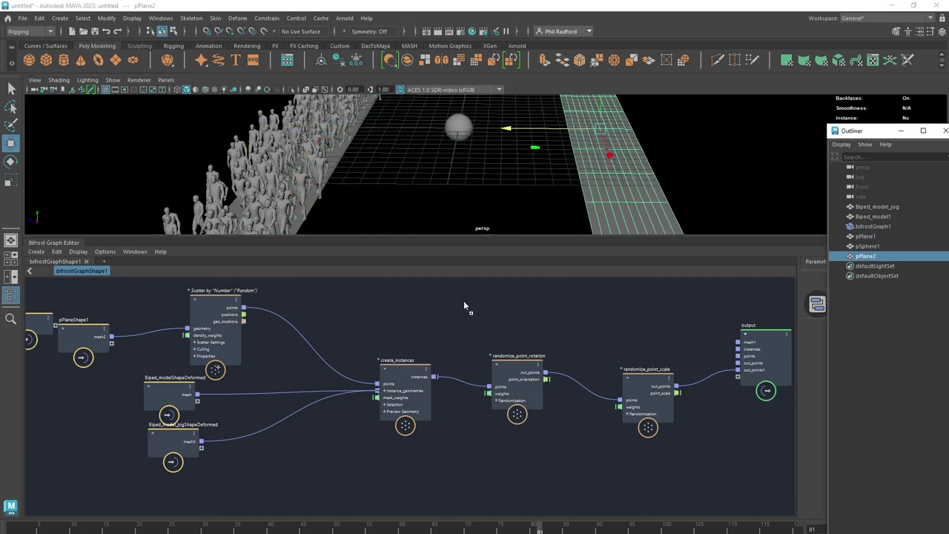
Step: Add pPlane2 to the Bifrost graph and arrange its node above pPlaneShape1, ahead of scatter_points
middle_click_drag(368, 300, 369, 302)
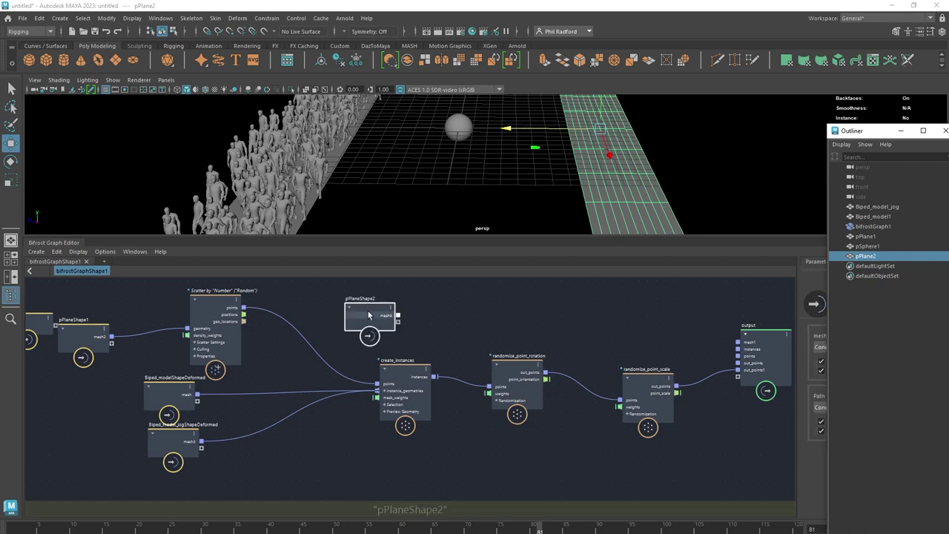
left_click_drag(369, 314, 123, 298)
middle_click_drag(340, 308, 532, 334, "alt")
left_click_drag(225, 351, 56, 339)
left_click_drag(328, 335, 275, 308)
left_click_drag(280, 359, 239, 362)
left_click_drag(401, 340, 394, 318)
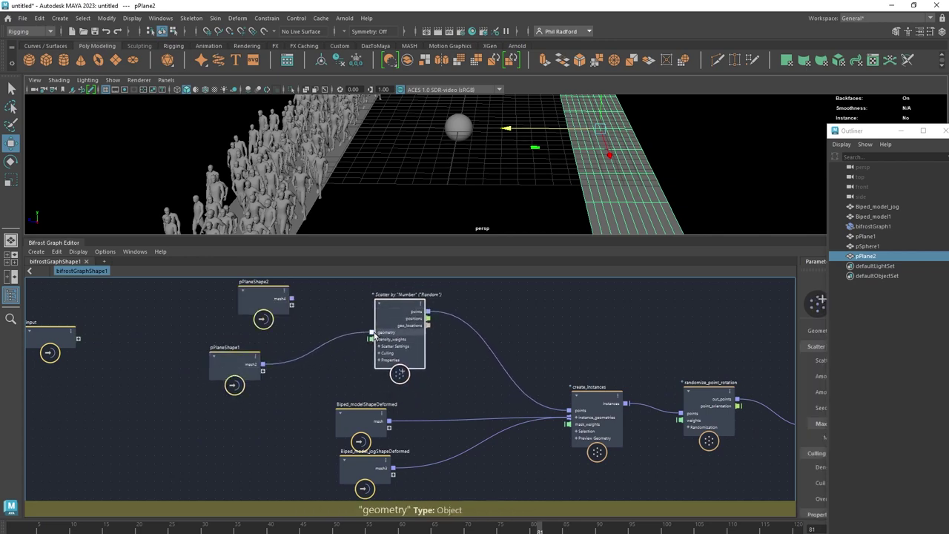
Step: Disconnect pPlaneShape1 from the scatter_points geometry input and line up the two plane nodes with space before scatter_points
left_click_drag(280, 315, 225, 312)
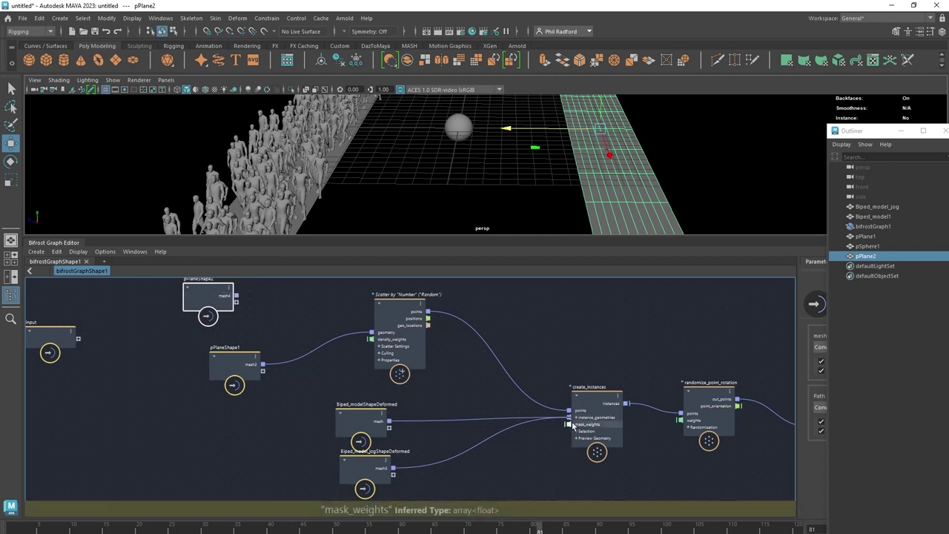
left_click_drag(233, 362, 185, 363)
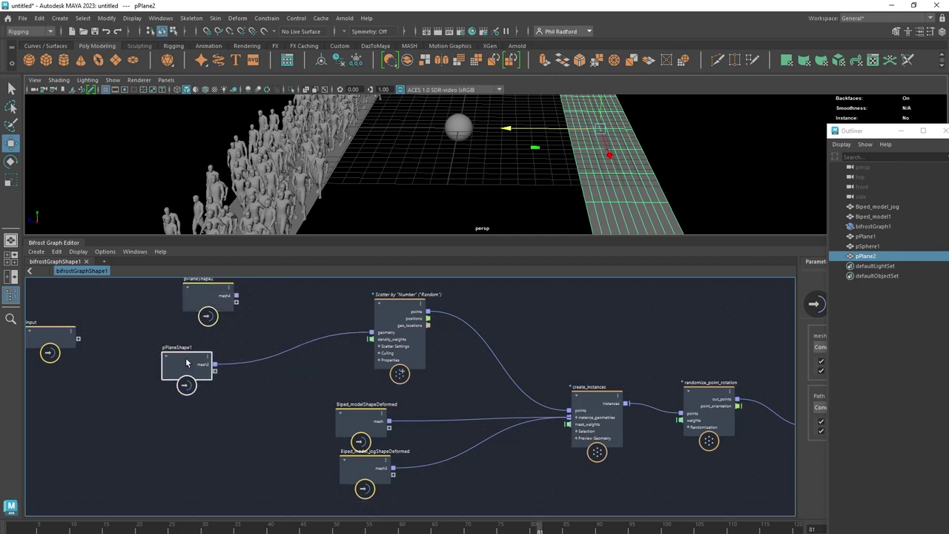
left_click_drag(196, 296, 175, 303)
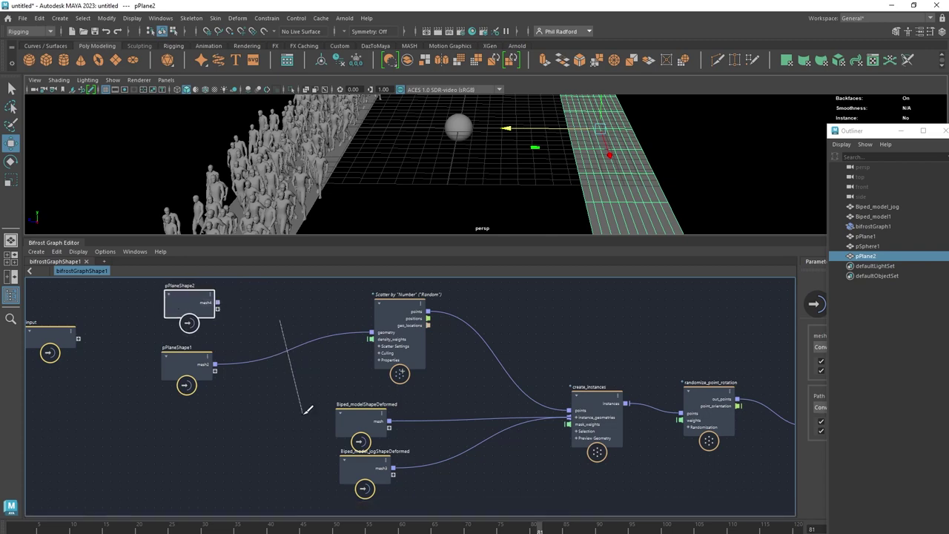
left_click_drag(304, 413, 304, 415, "ctrl+shift")
left_click_drag(199, 366, 191, 373)
left_click_drag(187, 305, 179, 308)
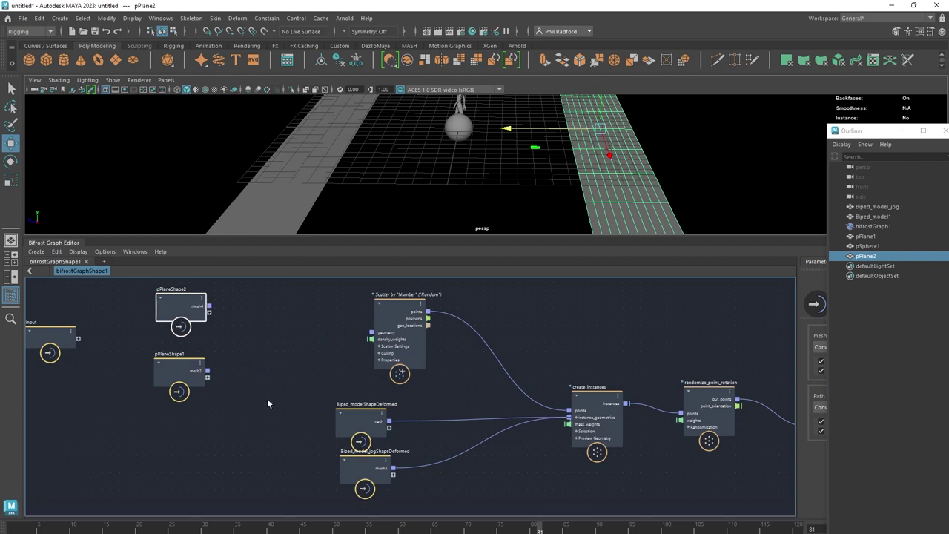
left_click_drag(398, 338, 368, 341)
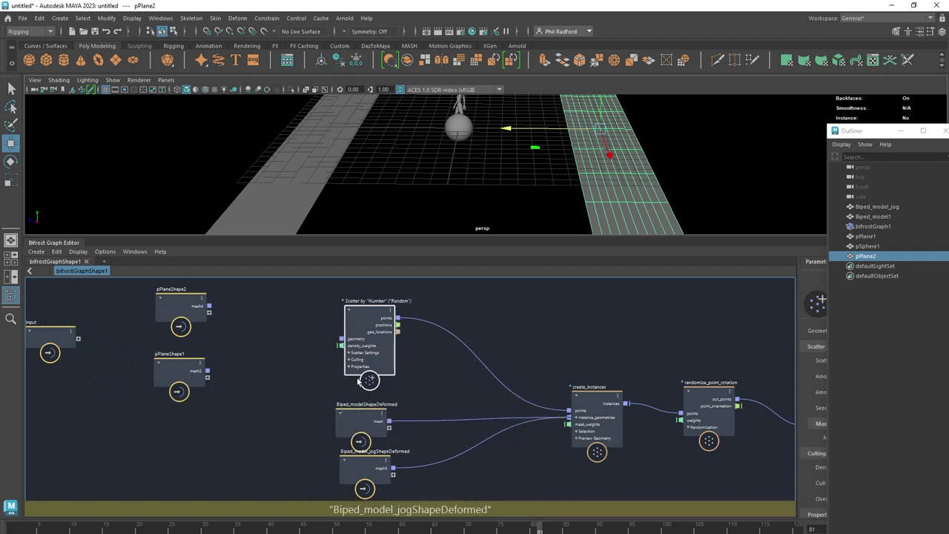
Step: Pause the Bifrost graph execution and shift scatter_points, pPlaneShape2 and pPlaneShape1 to open space between them
left_click(265, 384)
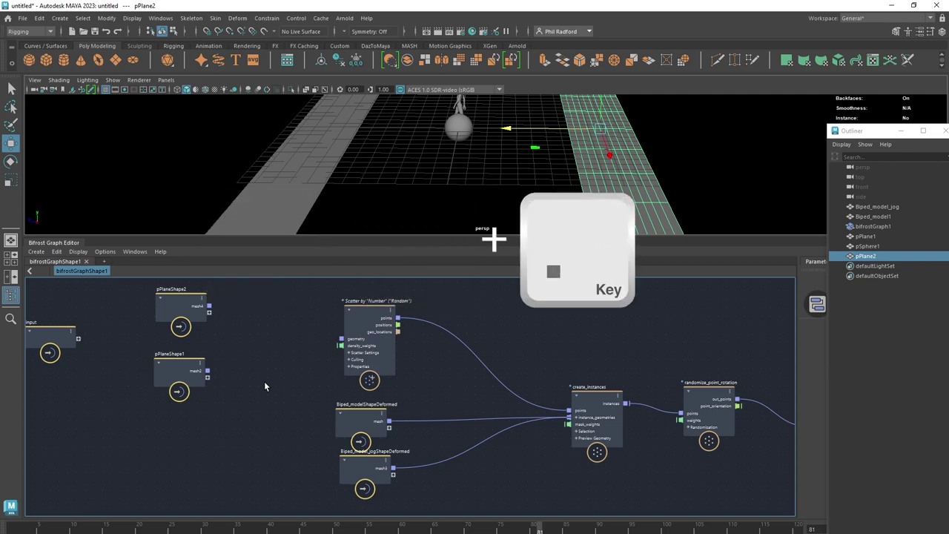
key("ctrl+period")
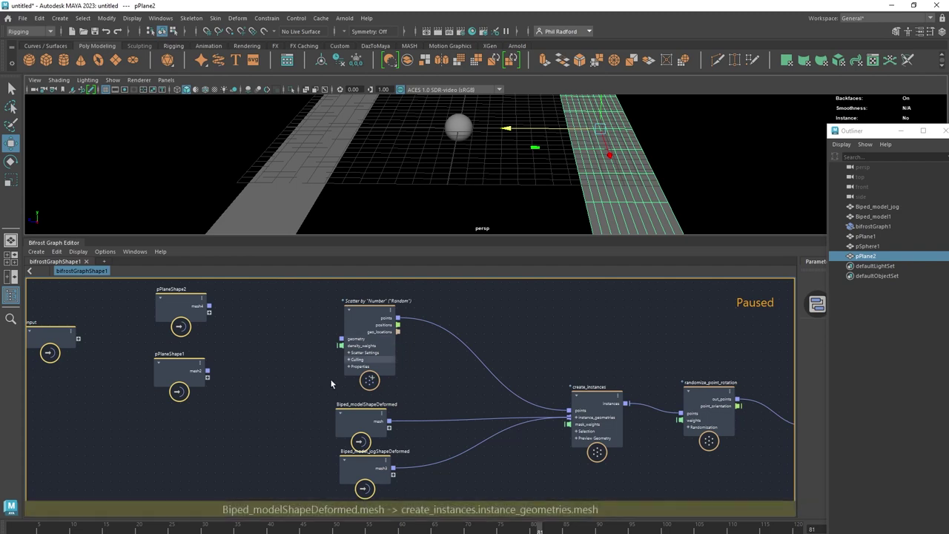
left_click_drag(366, 346, 360, 341)
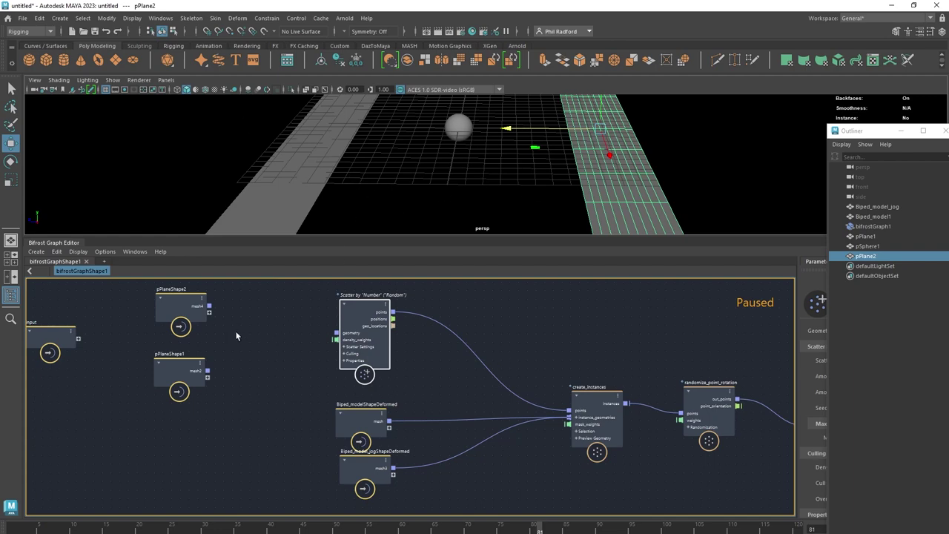
left_click_drag(182, 306, 165, 316)
left_click_drag(178, 369, 148, 375)
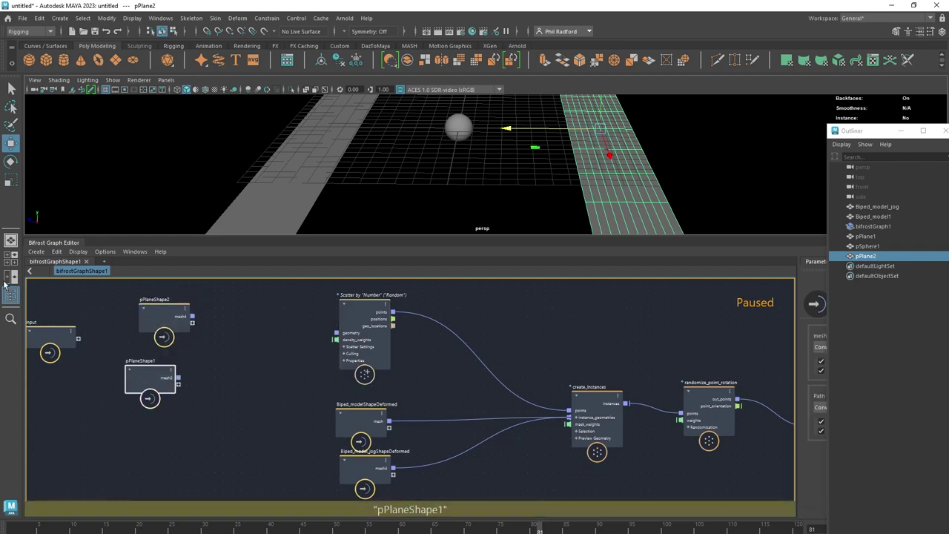
Step: Resume the Bifrost graph execution once, and pause it again
left_click(105, 252)
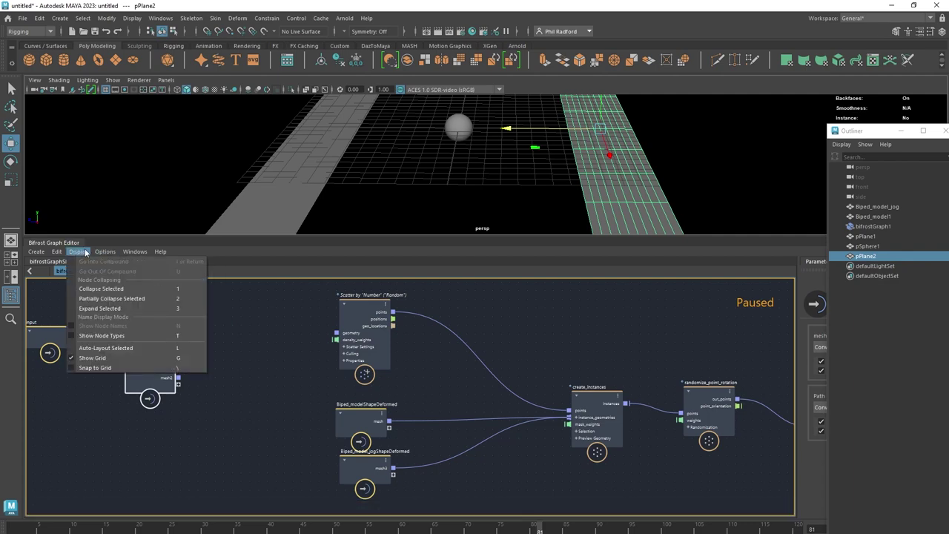
mouse_move(63, 254)
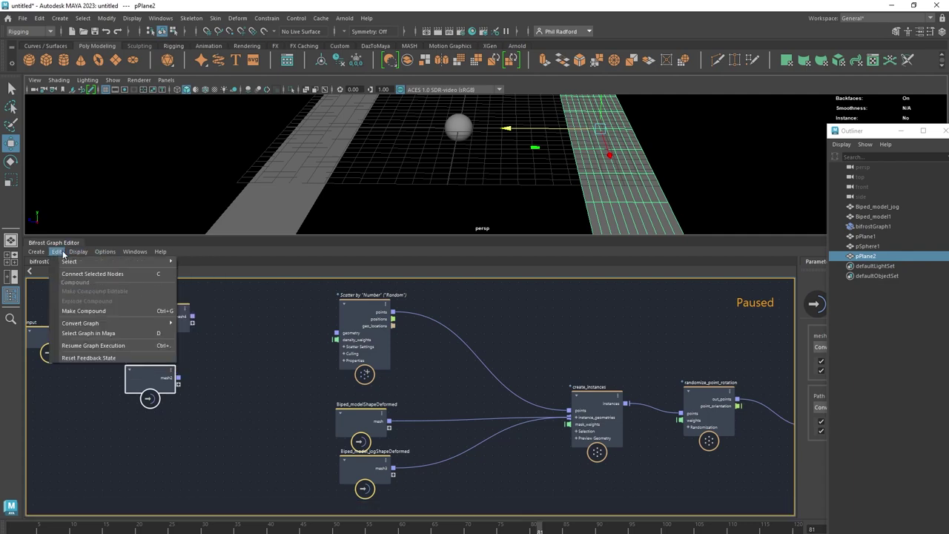
left_click(94, 346)
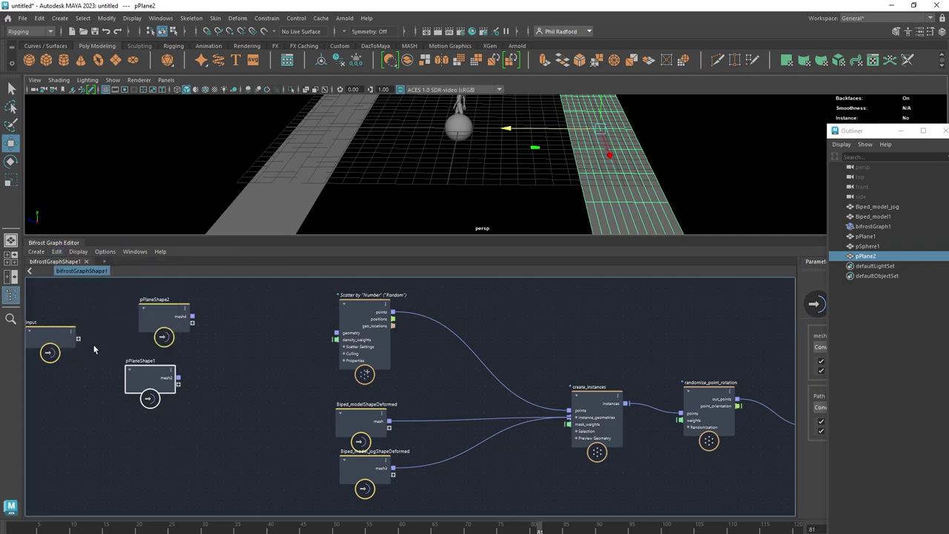
left_click(57, 252)
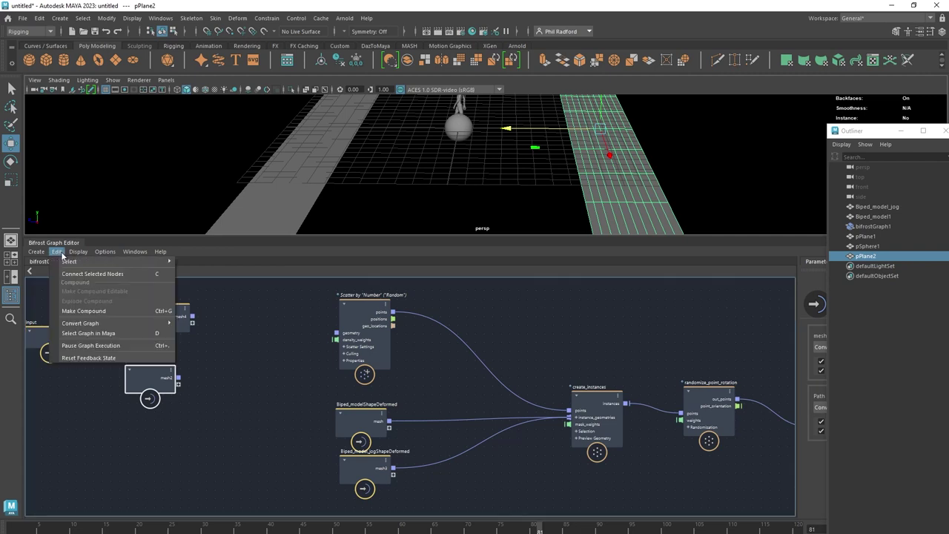
left_click(105, 346)
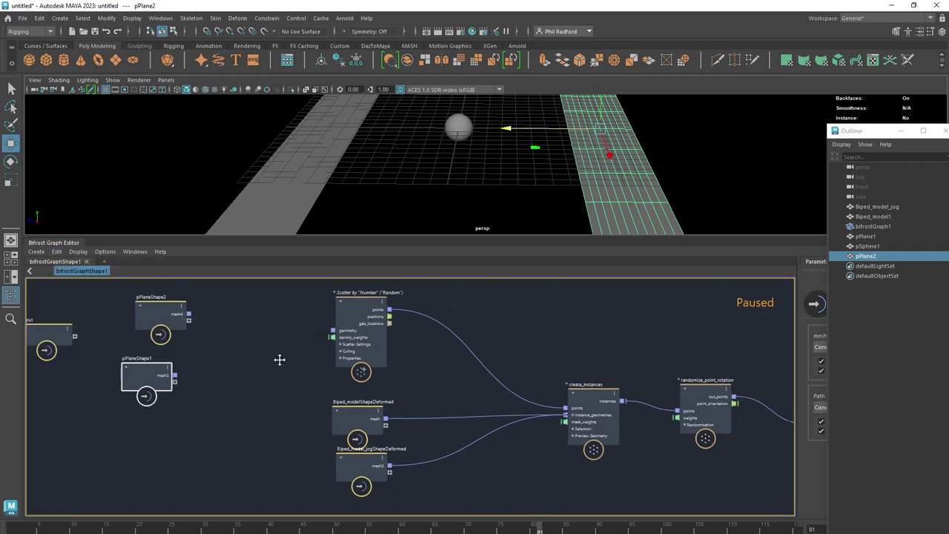
Step: Move pPlaneShape2 and pPlaneShape1 farther from scatter_points and align them one above the other beside the input node
scroll(281, 362, "up", 1)
middle_click_drag(239, 355, 316, 371, "alt")
left_click_drag(220, 328, 185, 323)
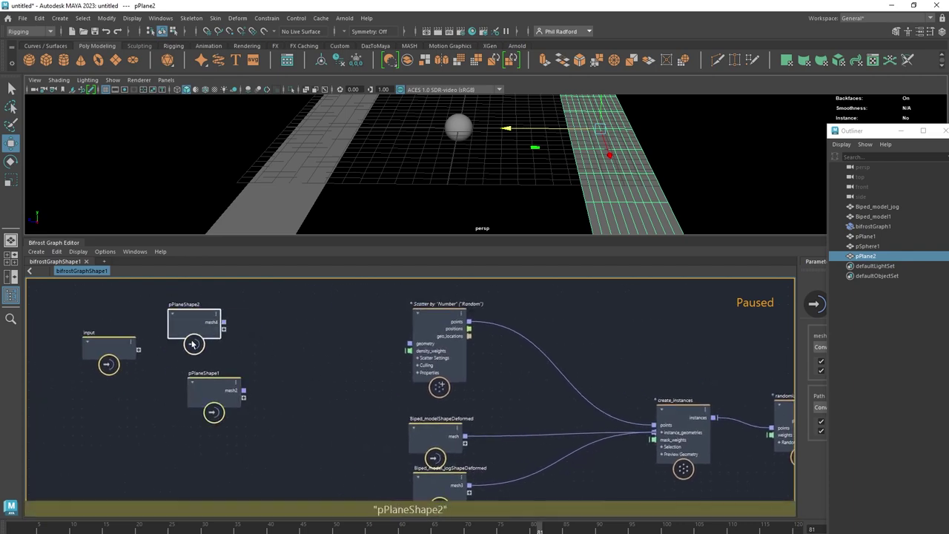
left_click_drag(219, 393, 186, 391)
left_click_drag(186, 334, 171, 334)
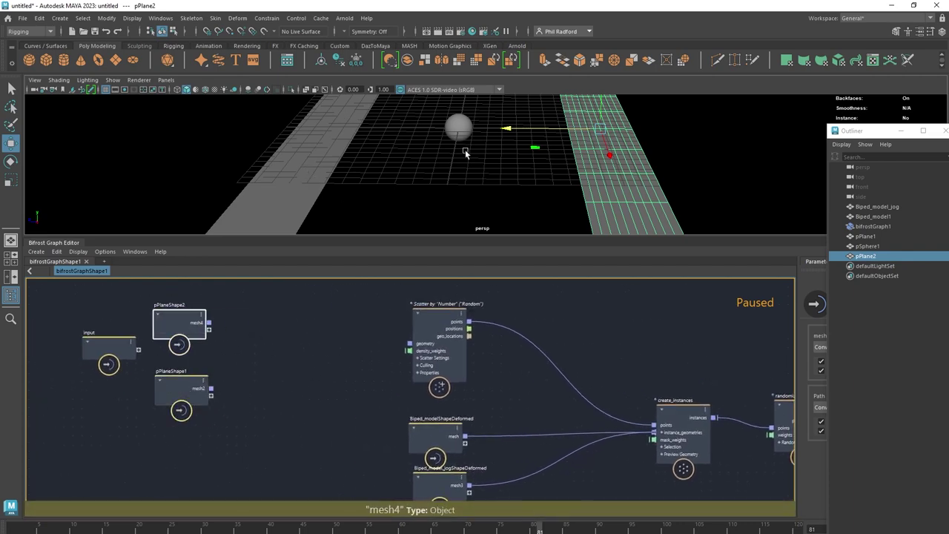
left_click_drag(195, 391, 191, 390)
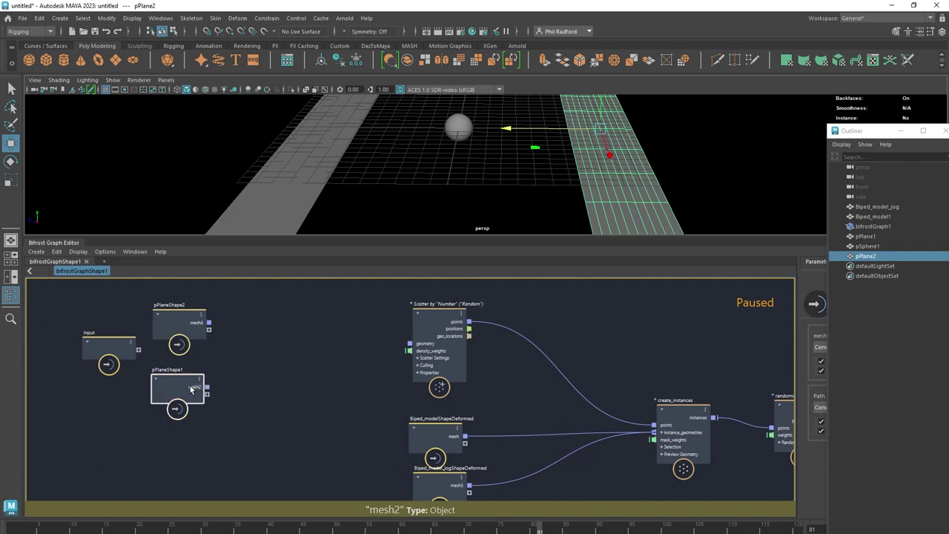
Step: Add a merge_geometry node just ahead of scatter_points and move the input node clear of the plane nodes
left_click(266, 384)
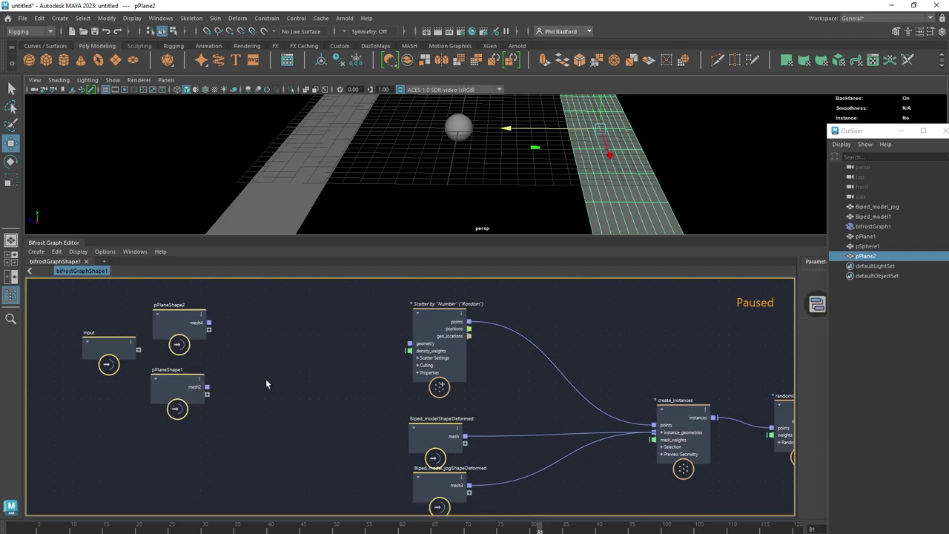
key("Tab")
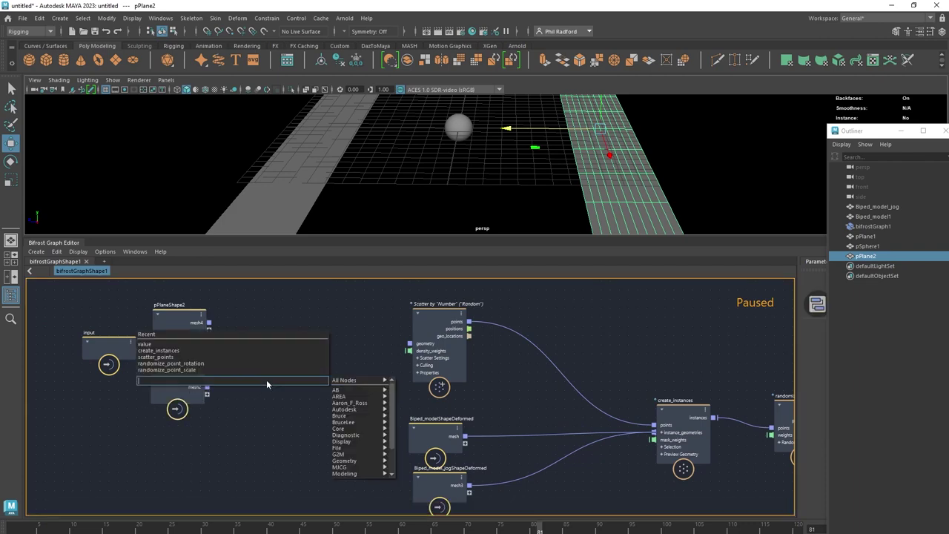
type("merge")
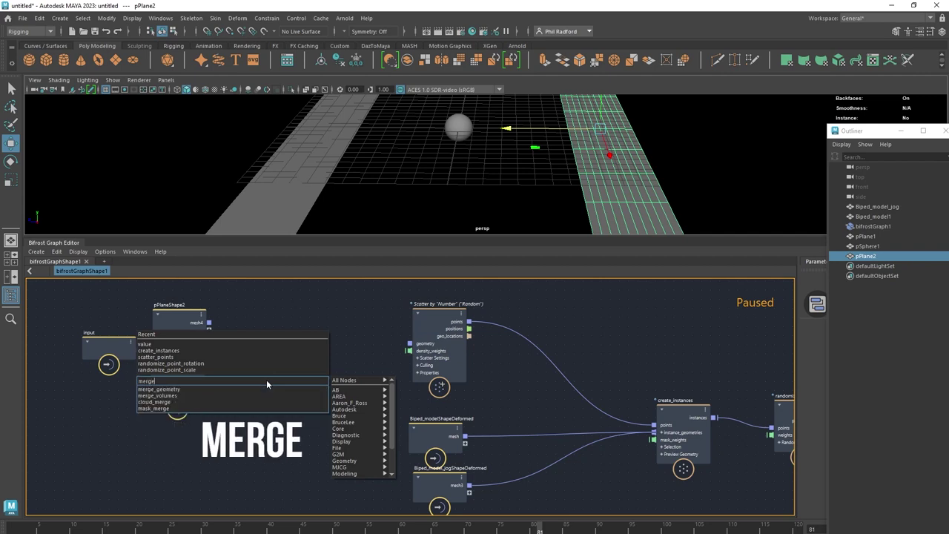
key("Return")
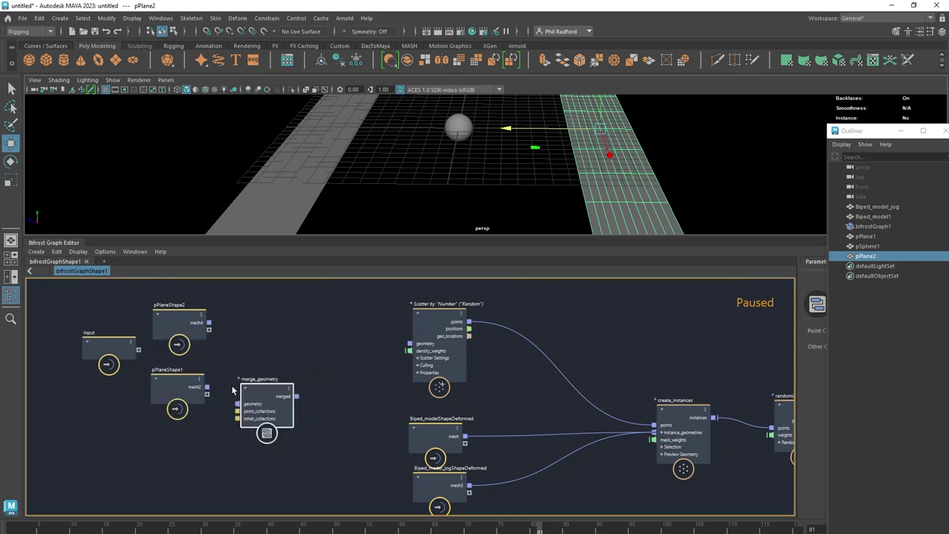
left_click_drag(264, 389, 339, 342)
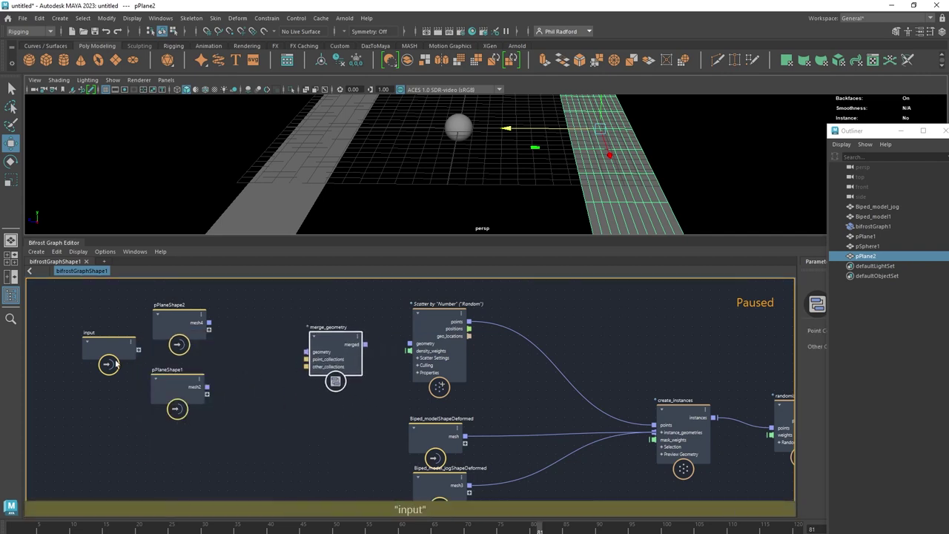
left_click_drag(126, 352, 67, 348)
Step: Try to connect the pPlaneShape2 and pPlaneShape1 meshes directly to the geometry input of merge_geometry
left_click_drag(209, 322, 305, 351)
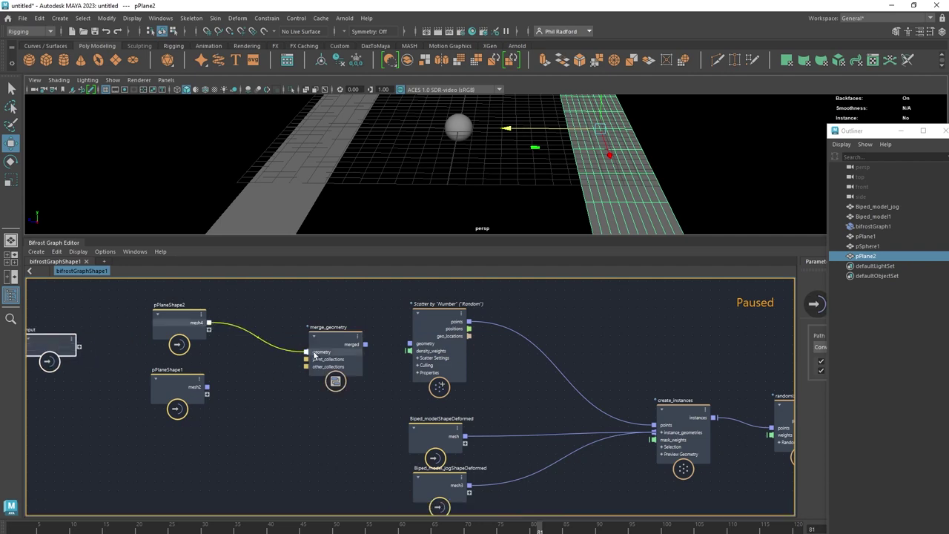
left_click_drag(208, 387, 291, 376)
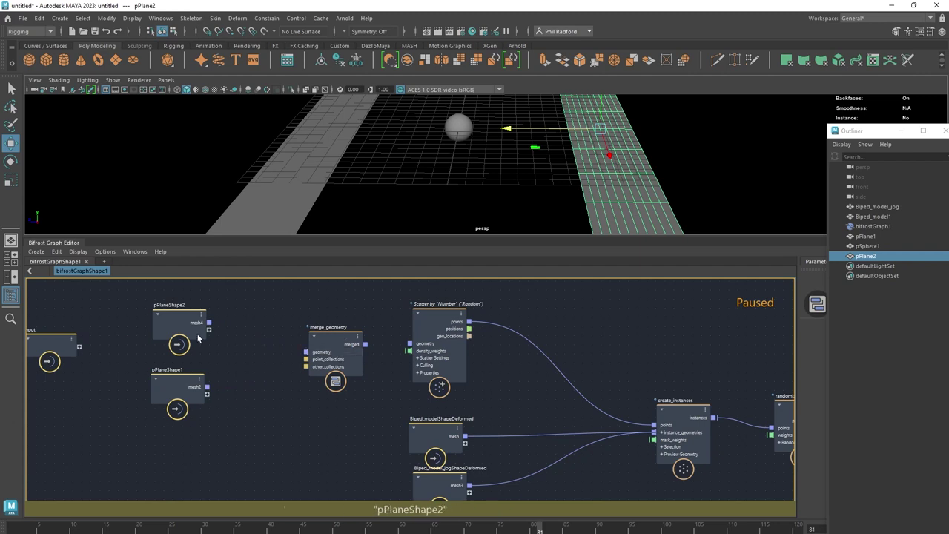
Step: Move pPlaneShape2 and pPlaneShape1 away from merge_geometry to make room for another node between them
left_click_drag(178, 319, 135, 315)
left_click_drag(169, 393, 113, 404)
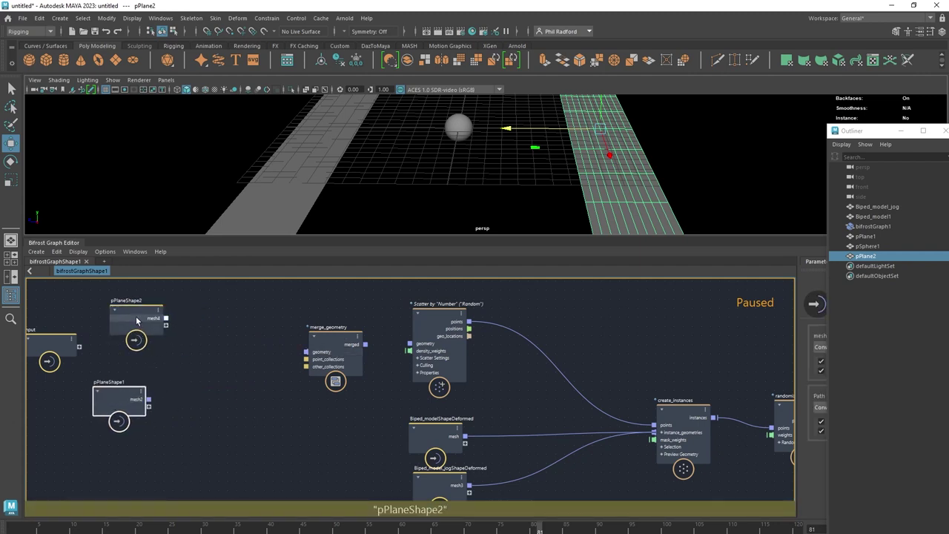
left_click_drag(137, 321, 122, 319)
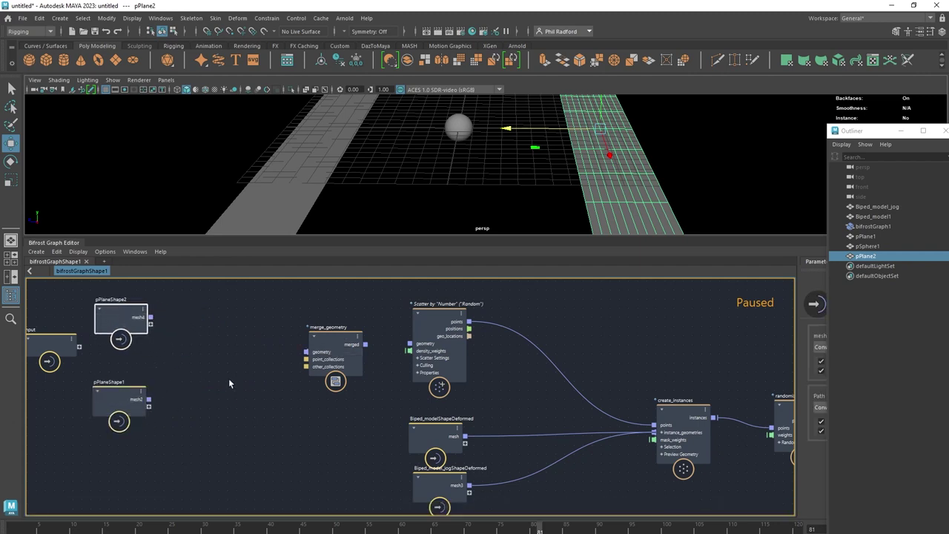
Step: Add a build_array node between the two plane nodes and merge_geometry
middle_click_drag(229, 384, 309, 379)
left_click(308, 373)
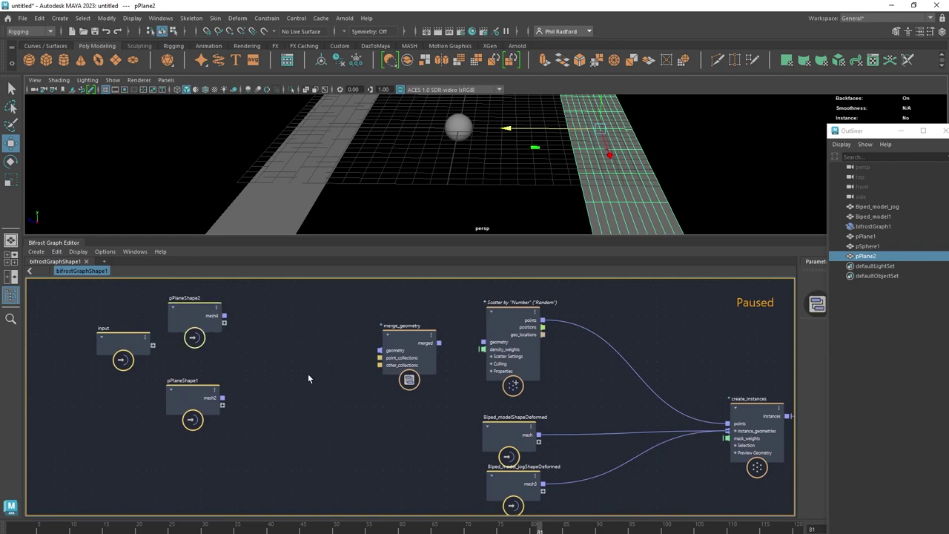
key("Tab")
type("buil")
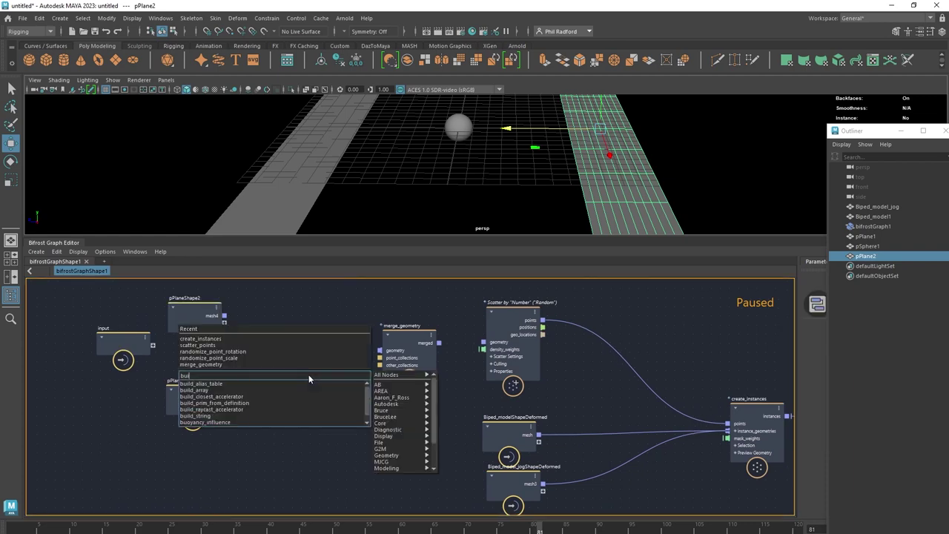
key("Down")
key("Down")
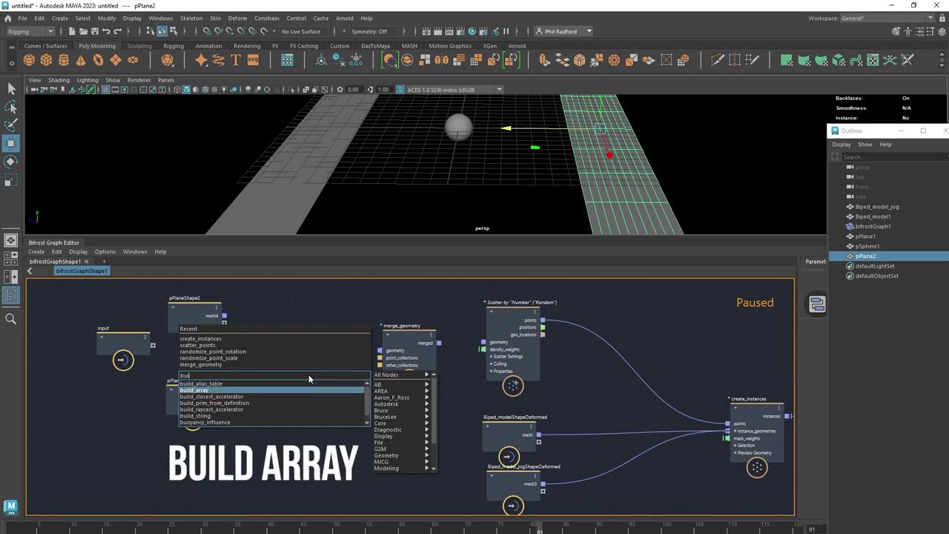
key("Return")
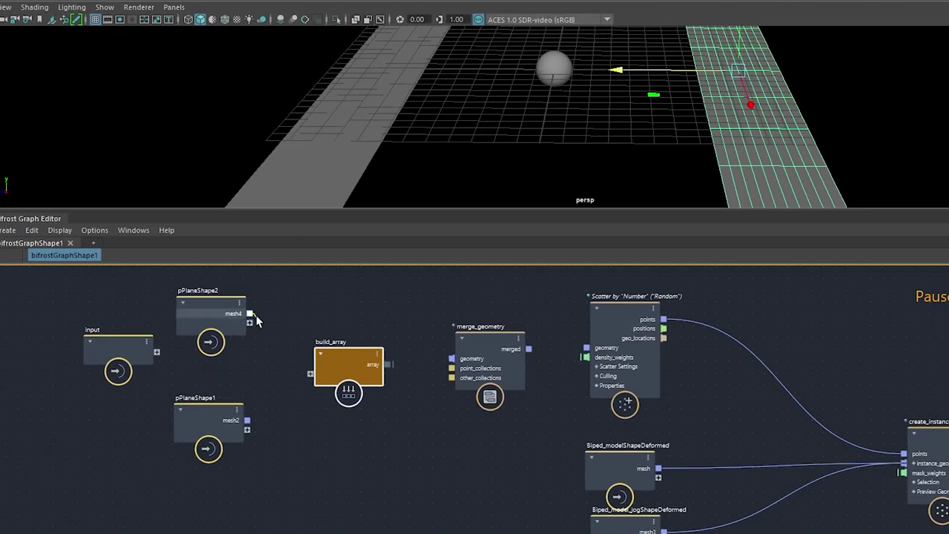
Step: Connect pPlaneShape2's mesh4 and pPlaneShape1's mesh2 to build_array and space the three nodes apart
left_click_drag(313, 373, 315, 381)
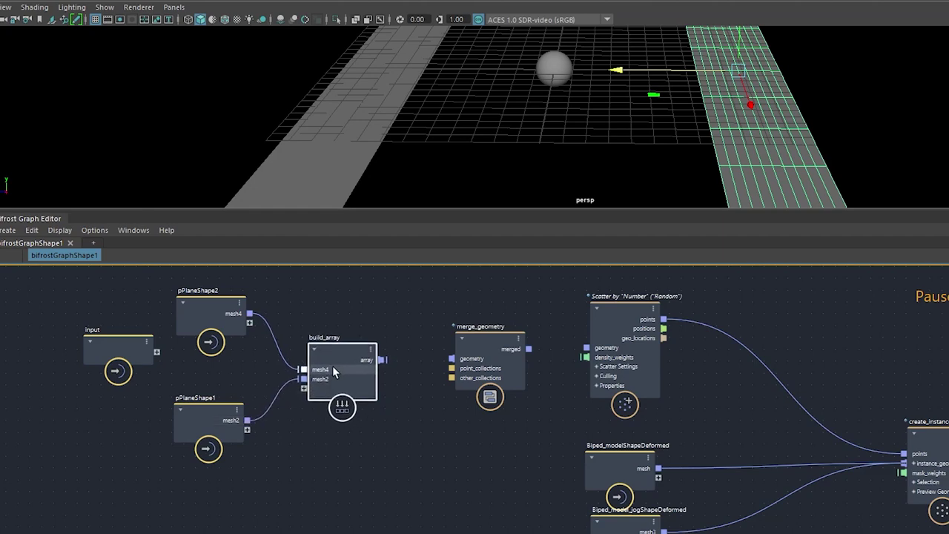
left_click_drag(211, 313, 201, 307)
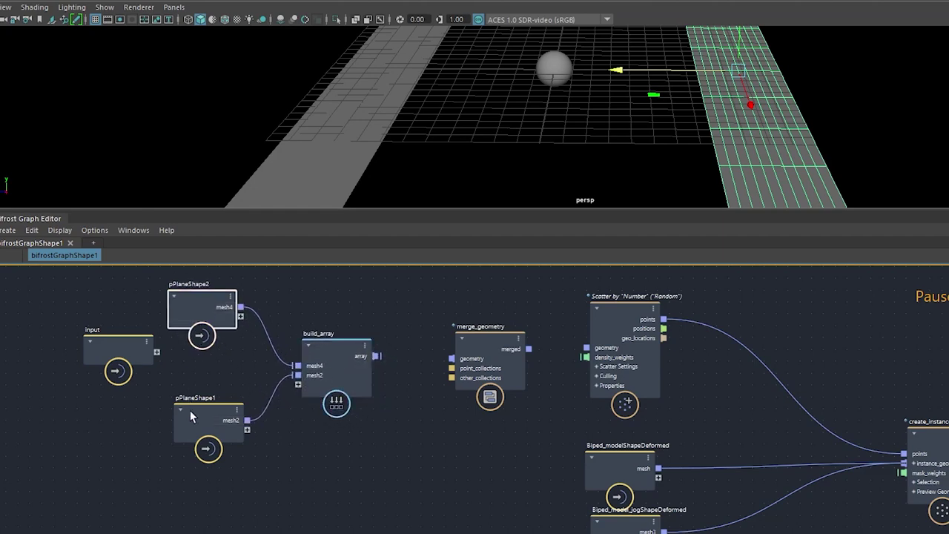
left_click_drag(190, 418, 180, 427)
left_click_drag(326, 355, 313, 351)
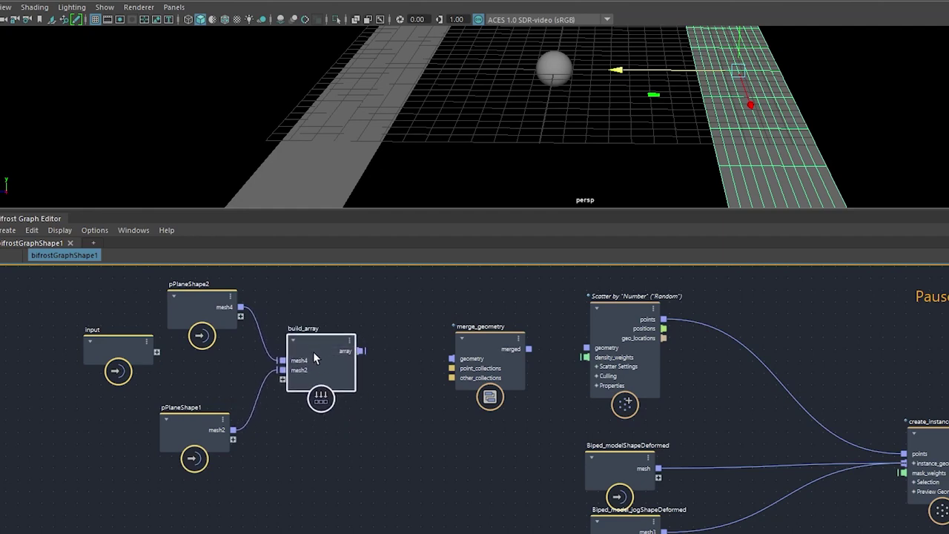
Step: Feed build_array's array through merge_geometry into the scatter_points geometry input, and resume the graph execution
left_click_drag(489, 358, 456, 352)
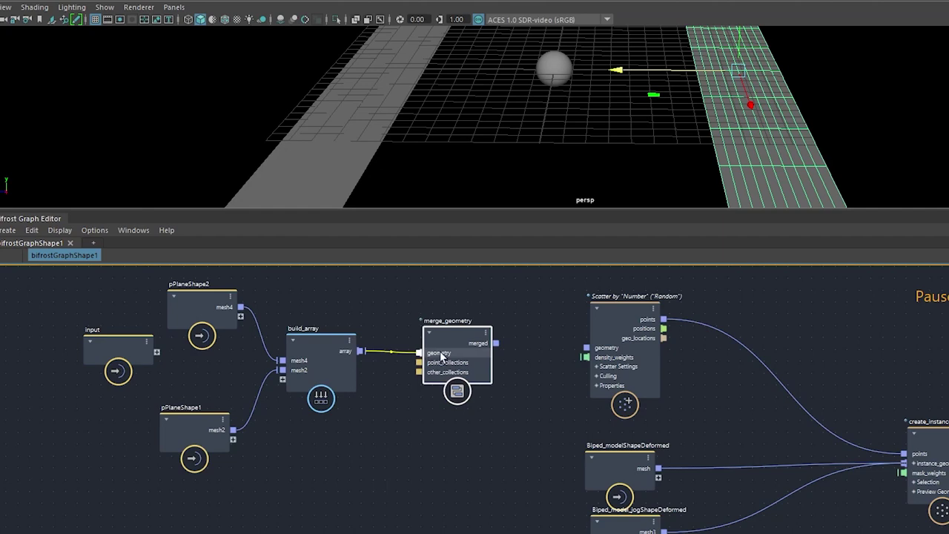
left_click_drag(450, 354, 445, 350)
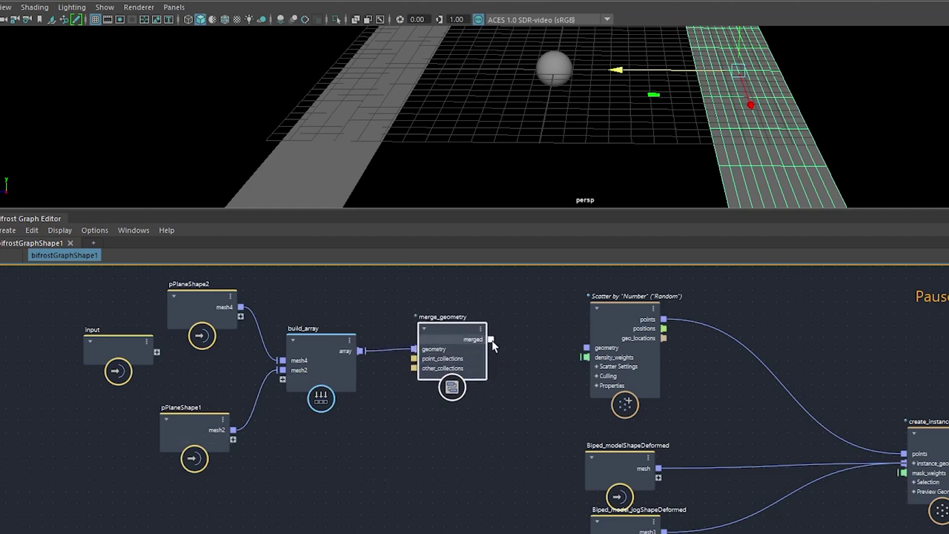
left_click_drag(551, 346, 600, 352)
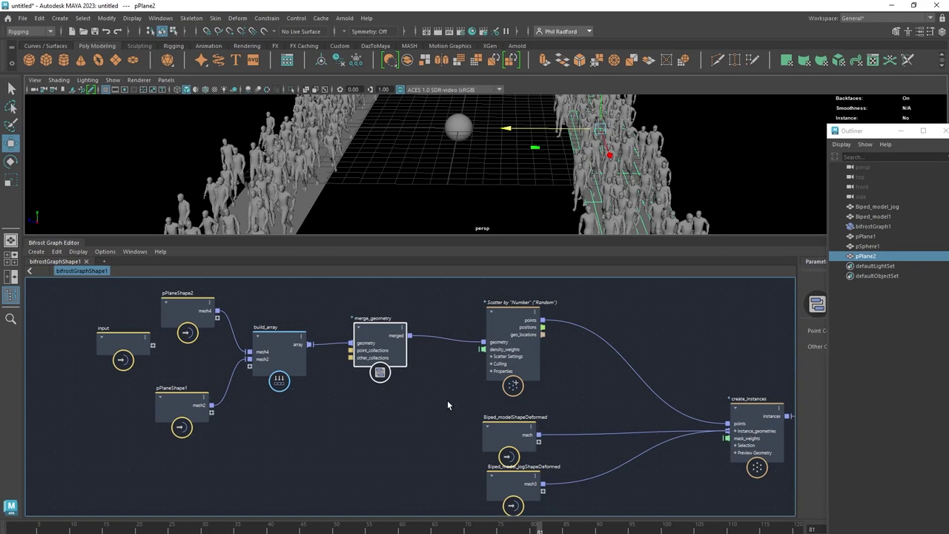
Step: Move scatter_points closer to merge_geometry and lower its scatter amount to thin the crowd on both planes
left_click_drag(490, 131, 468, 214, "alt")
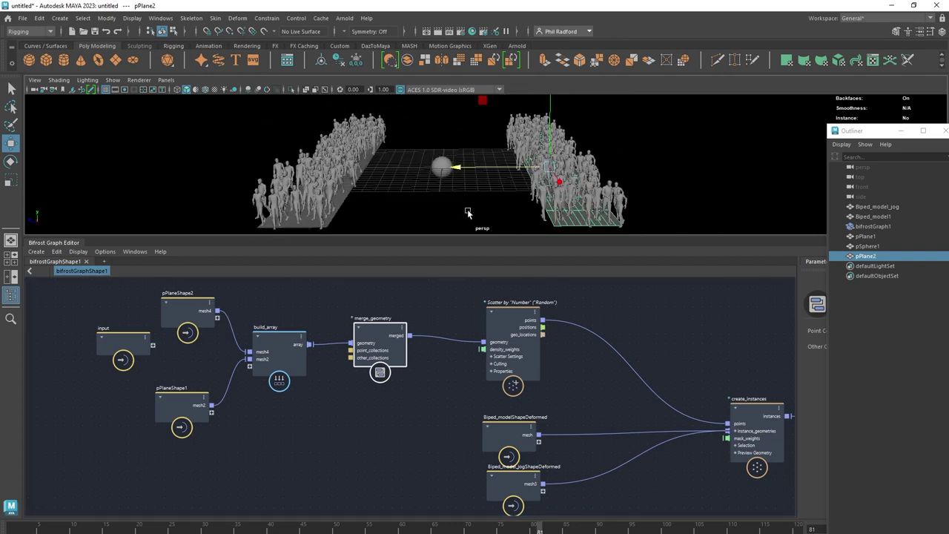
left_click_drag(516, 349, 499, 344)
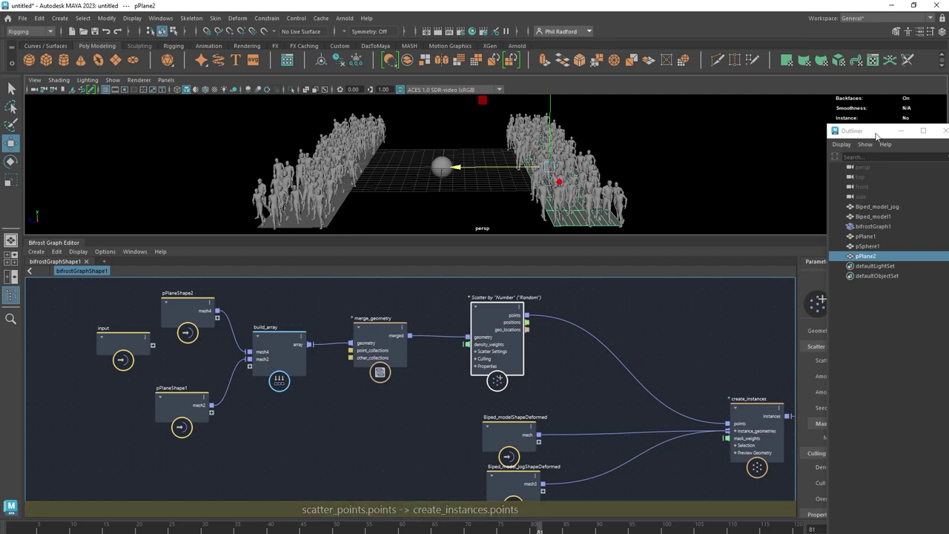
left_click_drag(889, 391, 830, 397)
left_click_drag(831, 397, 853, 395)
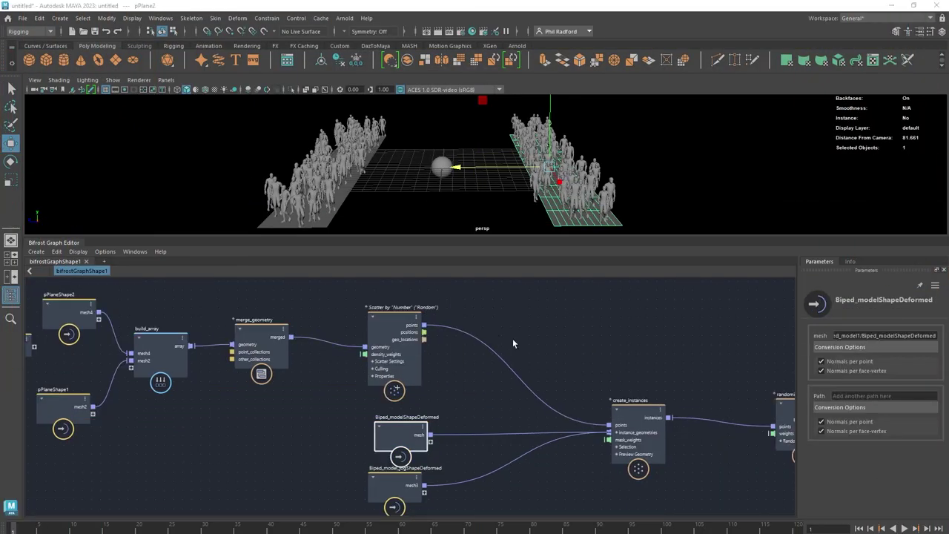
mouse_move(564, 343)
middle_mouse_down("alt")
mouse_move(548, 328)
mouse_move(553, 339)
middle_mouse_up("alt")
right_click_drag(553, 339, 543, 336, "alt")
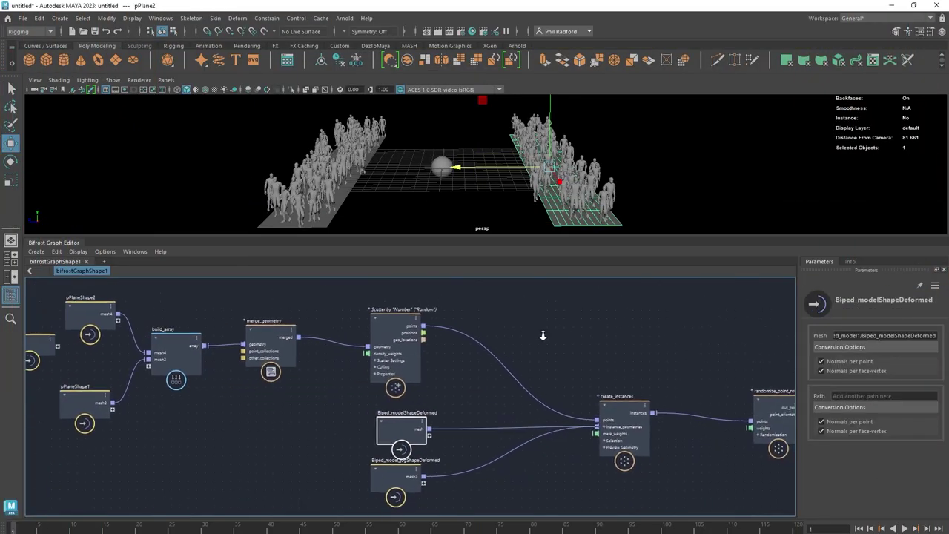
Step: Spread out scatter_points, both biped mesh nodes and create_instances to open a gap between scatter_points and create_instances
left_click_drag(400, 340, 407, 310)
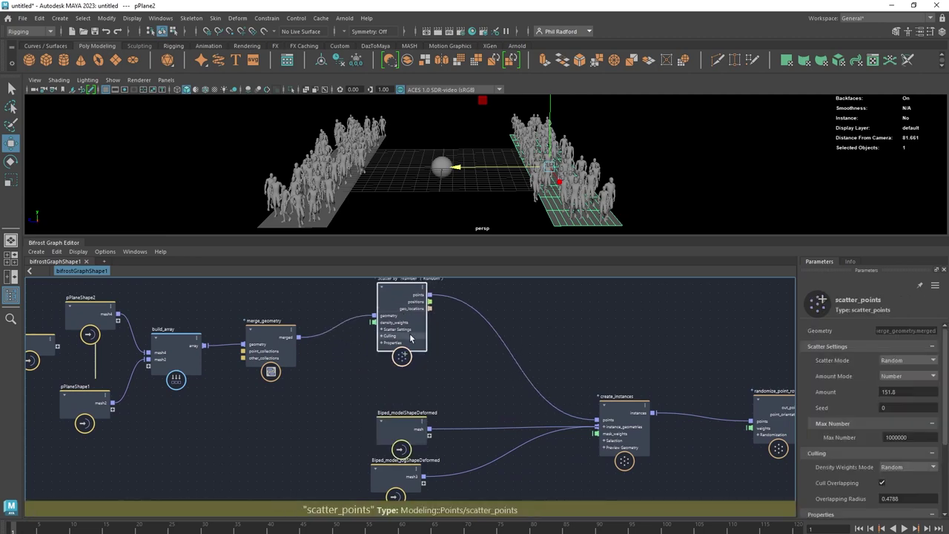
middle_click_drag(464, 383, 477, 343, "alt")
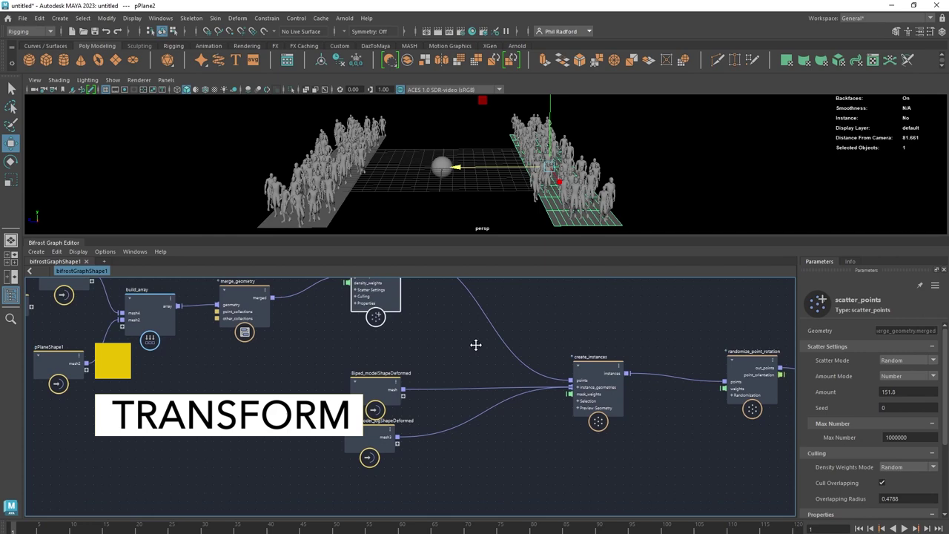
left_click(374, 444)
left_click(376, 384, "shift")
left_click_drag(391, 434, 502, 485)
middle_click_drag(461, 366, 435, 424)
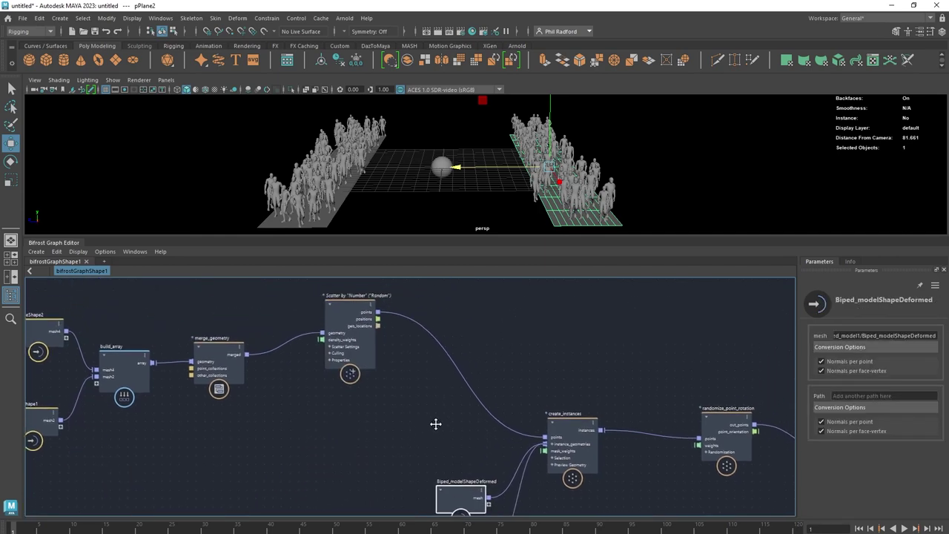
left_click_drag(551, 429, 583, 409)
left_click_drag(363, 339, 352, 339)
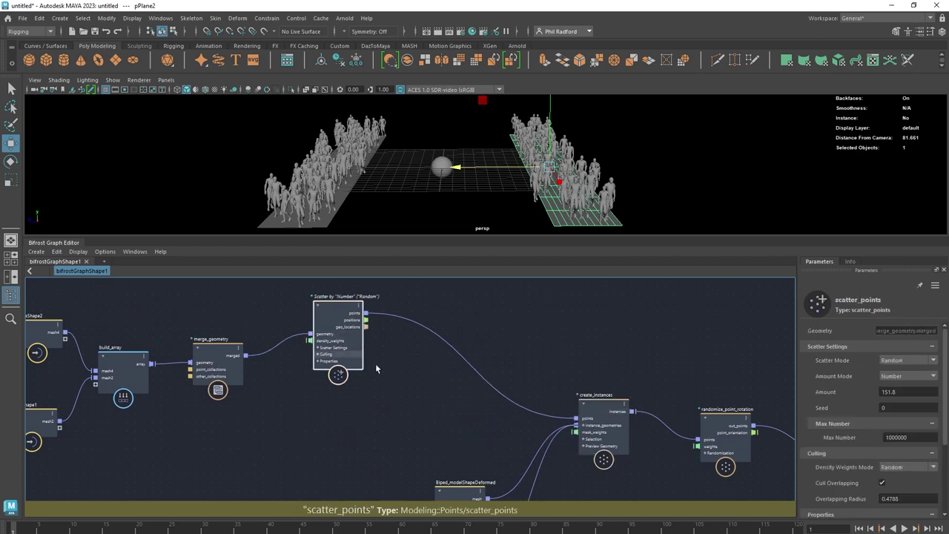
Step: Add an Apply_Transform node in the gap between scatter_points and create_instances
left_click(397, 385)
key("Tab")
type("t")
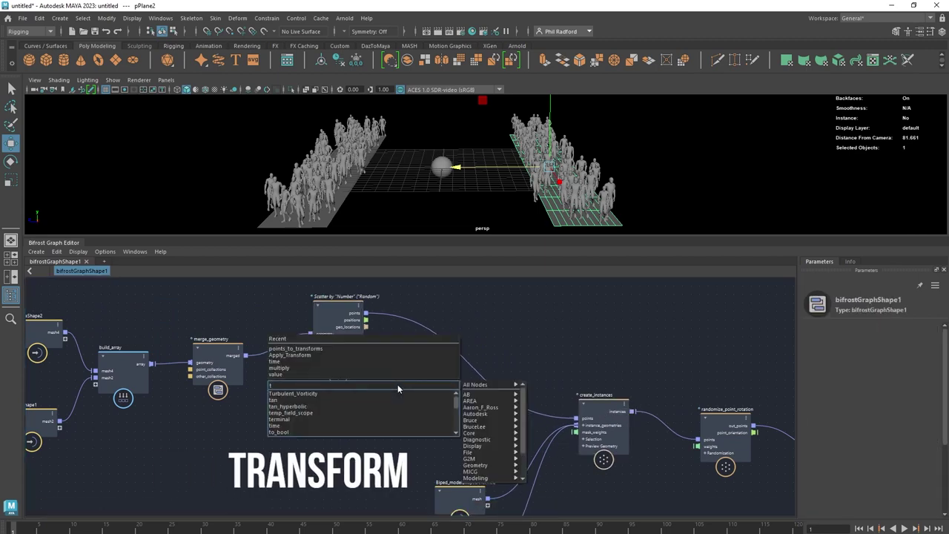
type("ransform")
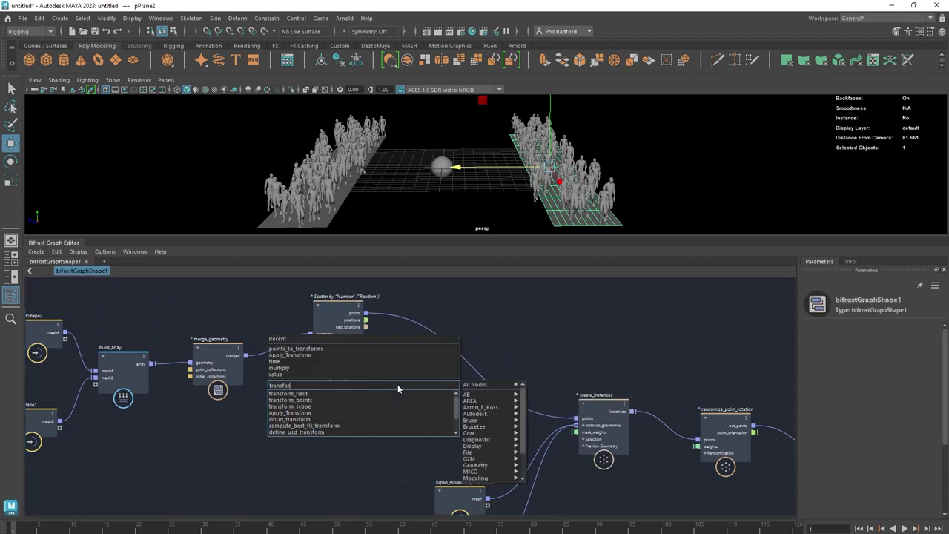
left_click(318, 413)
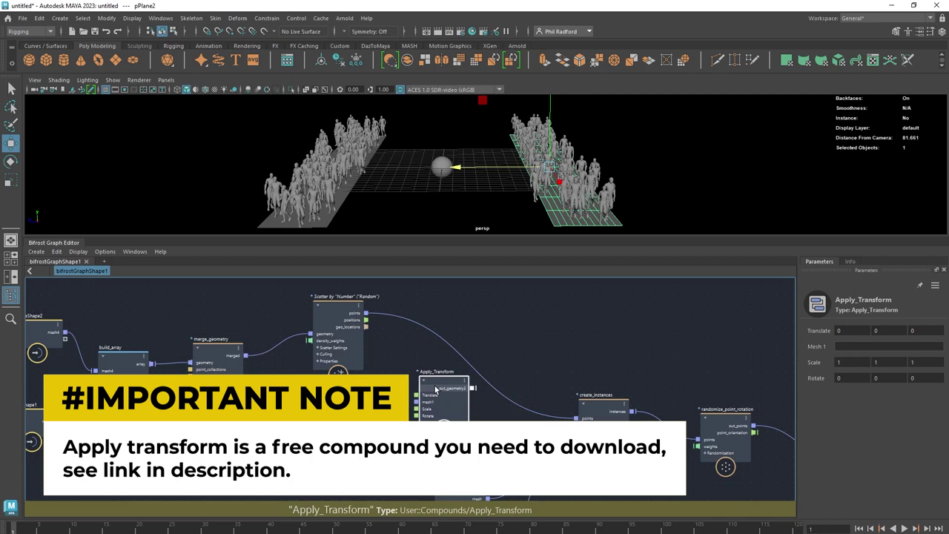
left_click_drag(435, 389, 434, 388)
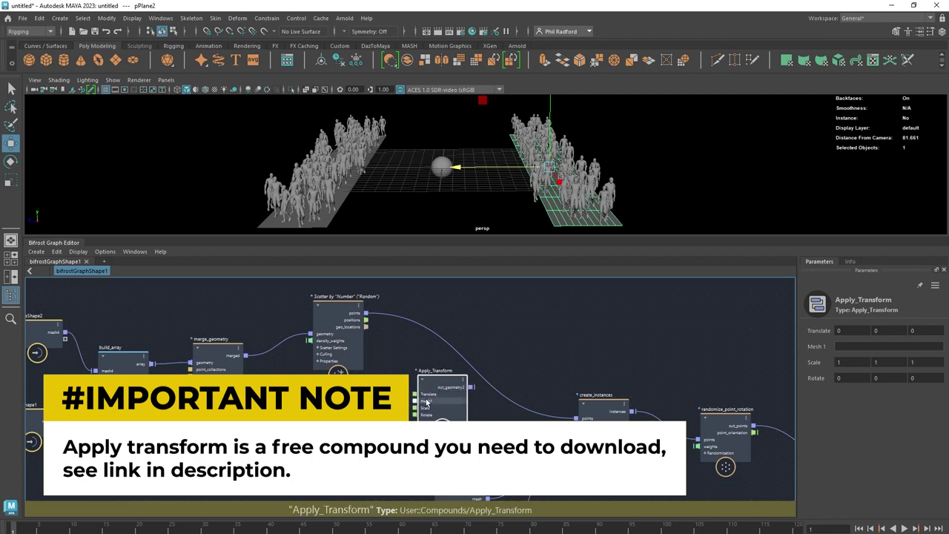
Step: Route scatter_points' points through Apply_Transform's mesh1 and out_geometry2 into create_instances' points input
left_click(340, 310)
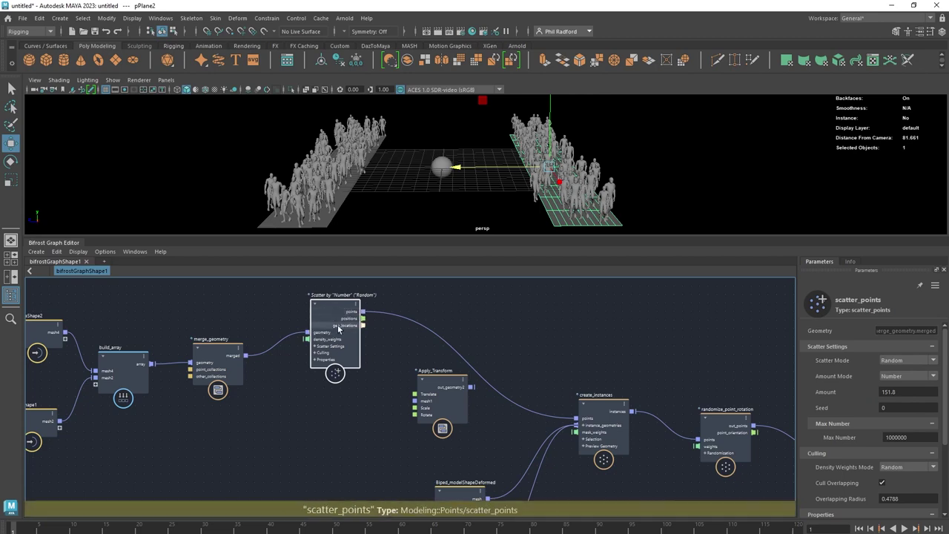
left_click_drag(329, 310, 320, 320)
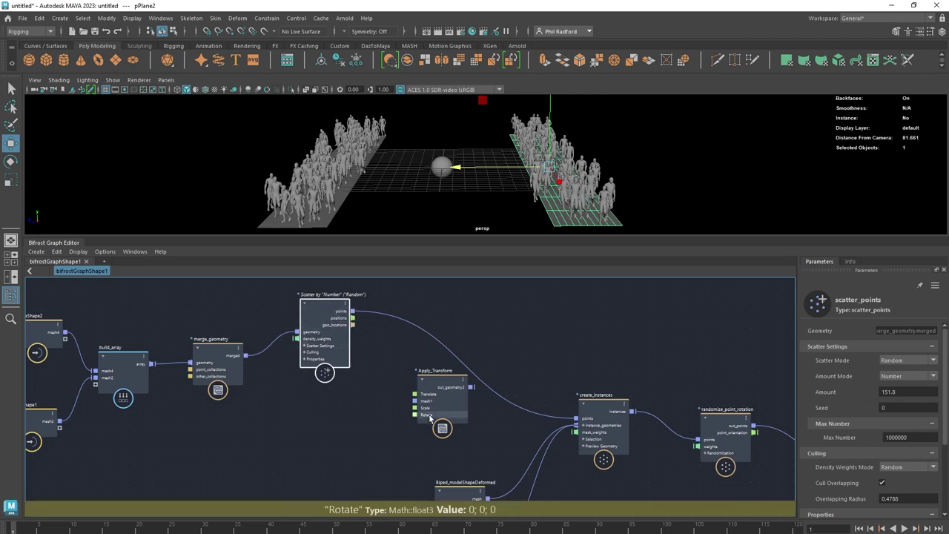
left_click_drag(436, 384, 434, 388)
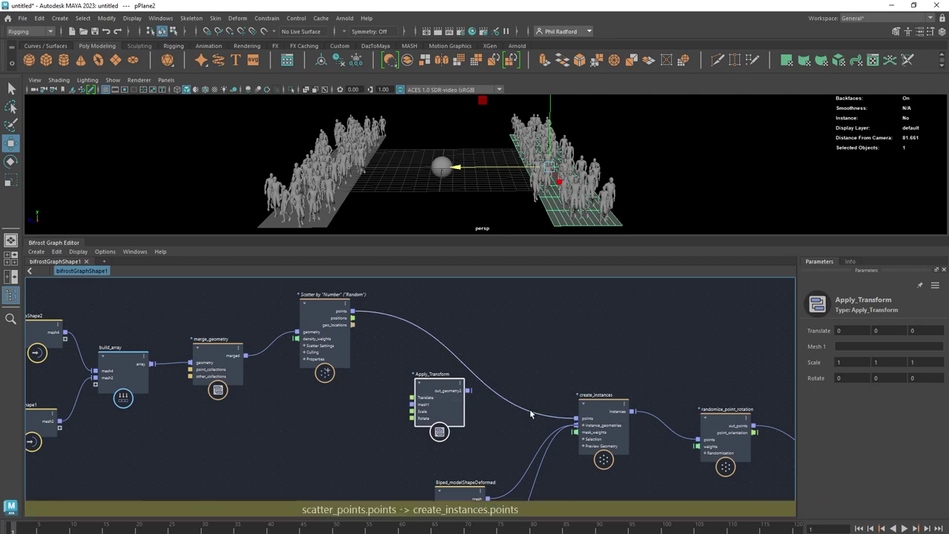
mouse_move(528, 410)
left_mouse_down()
mouse_move(434, 409)
mouse_move(446, 371)
mouse_move(528, 398)
left_mouse_up()
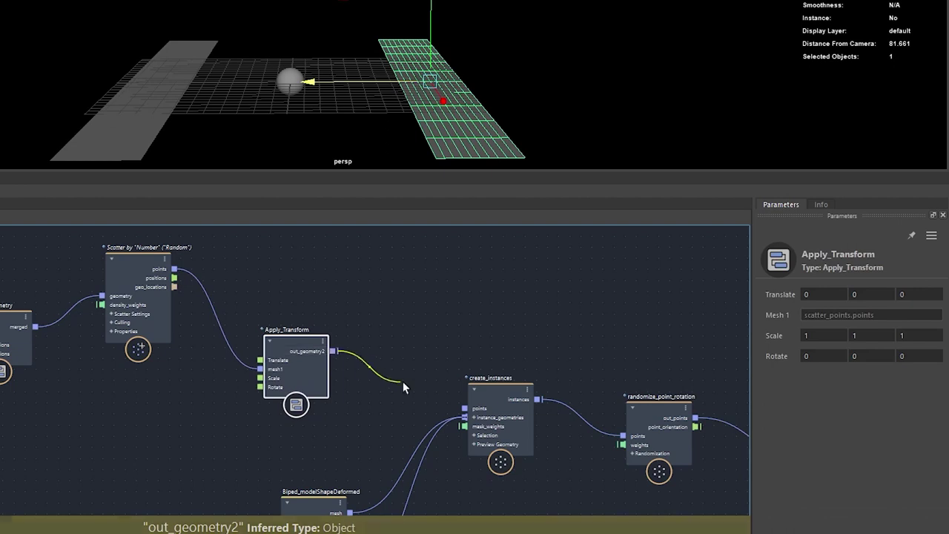
left_click_drag(402, 381, 465, 408)
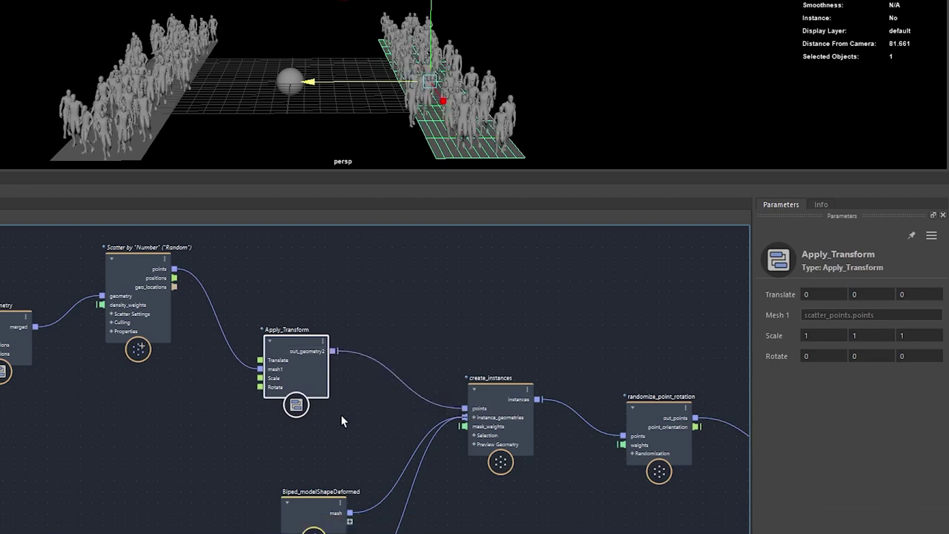
left_click_drag(299, 351, 294, 337)
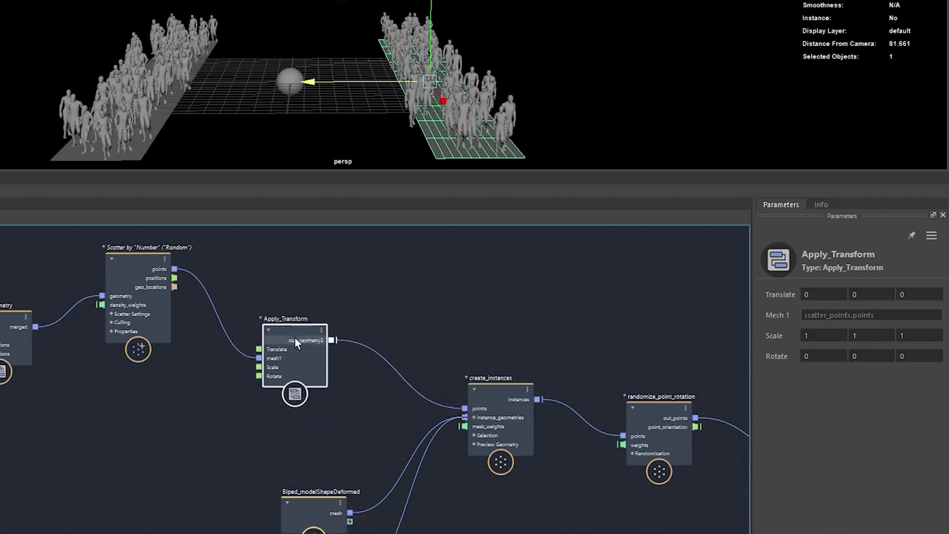
Step: Try a small X translation on Apply_Transform and reset it to 0
left_click(810, 297)
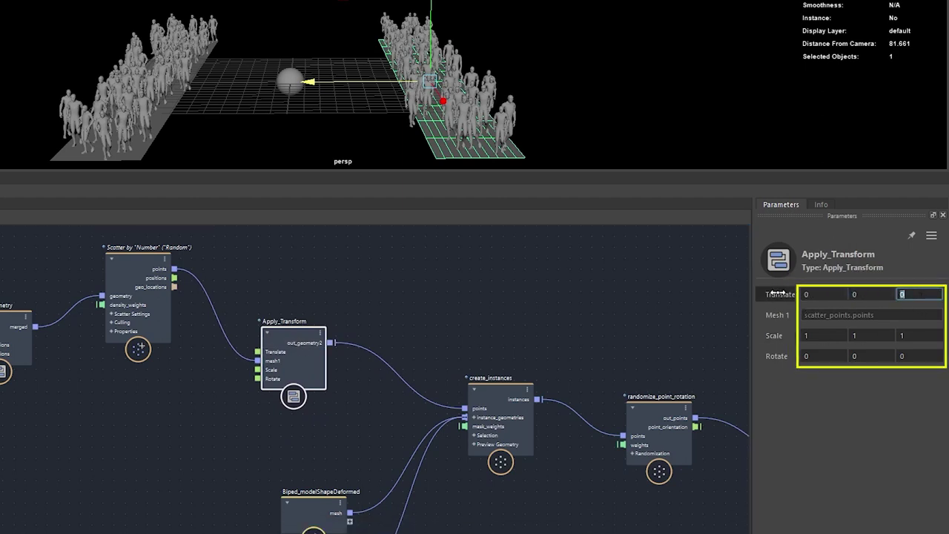
left_click_drag(776, 294, 808, 298)
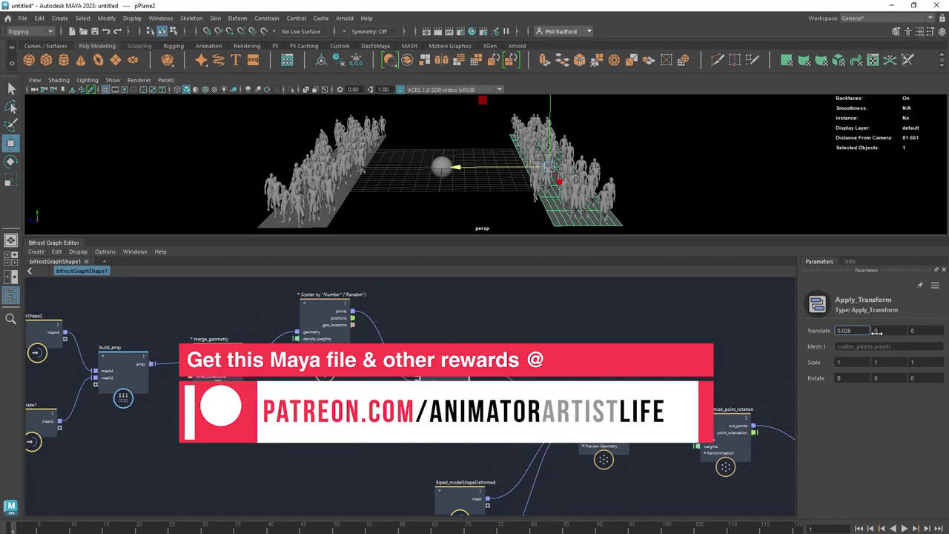
left_click_drag(876, 333, 868, 401)
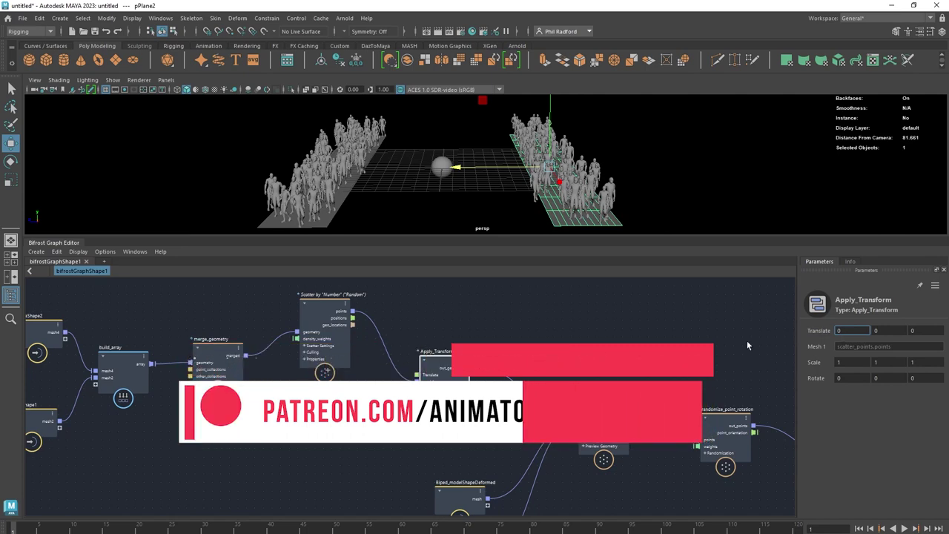
Step: Reposition Apply_Transform between scatter_points and create_instances, leaving room for nodes feeding its Translate input
middle_click_drag(324, 432, 499, 400)
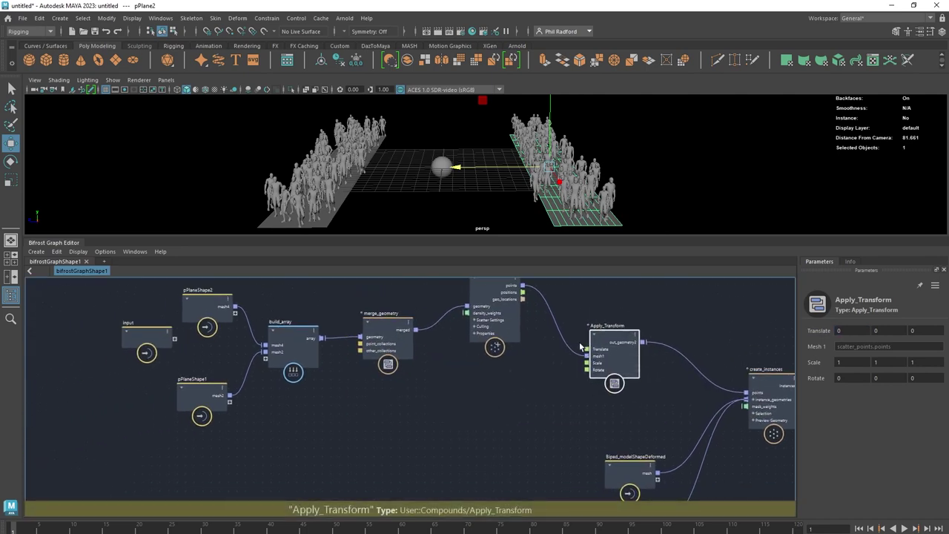
mouse_move(586, 348)
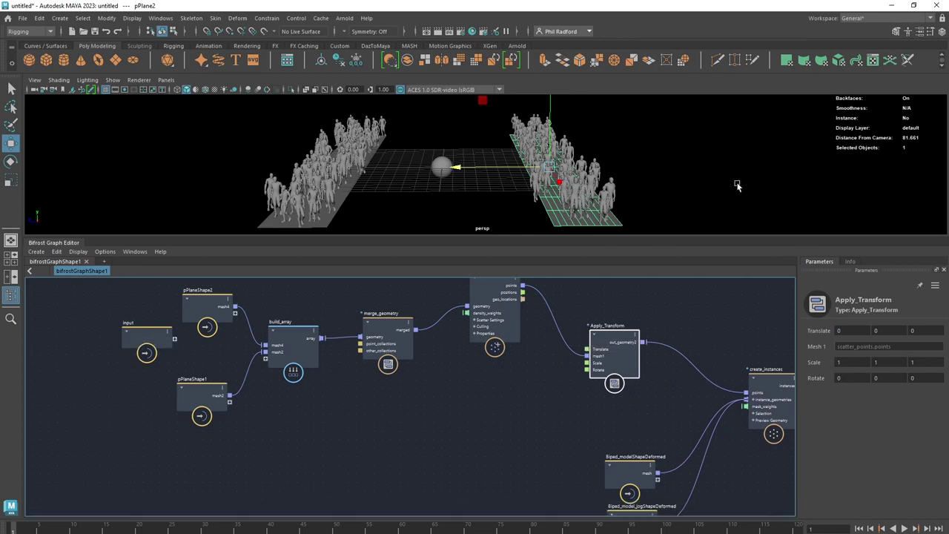
middle_click_drag(518, 407, 426, 409, "alt")
right_click_drag(432, 410, 458, 416, "alt")
middle_click_drag(445, 391, 482, 403, "alt")
left_click_drag(549, 371, 556, 360)
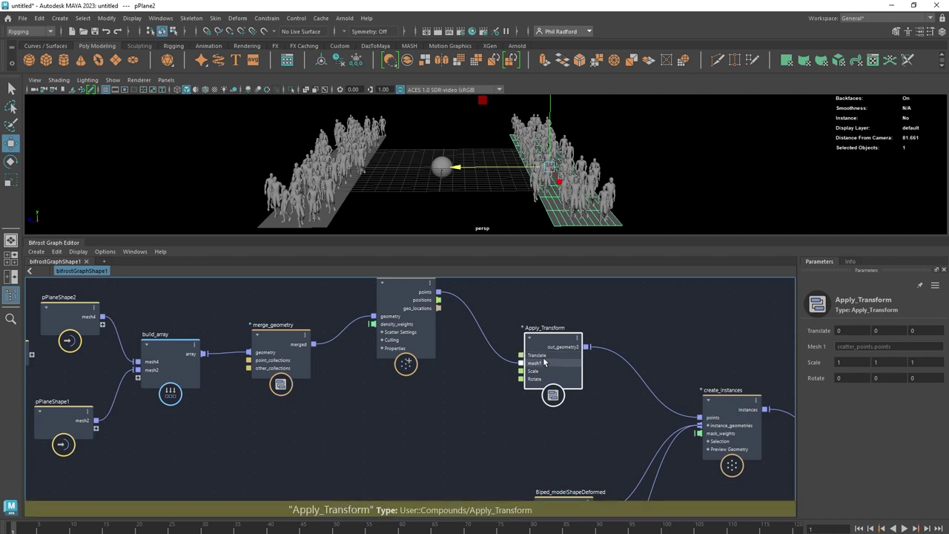
left_click_drag(545, 361, 539, 361)
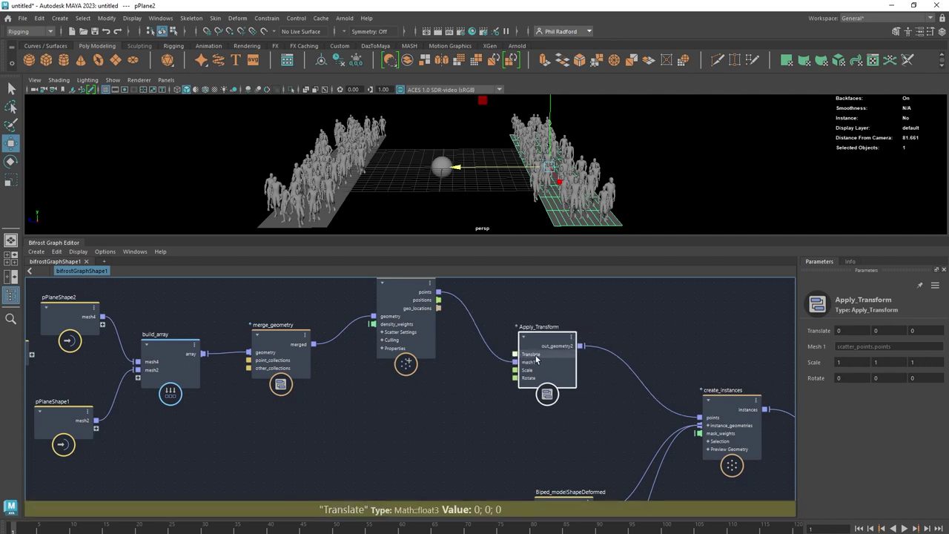
left_click(856, 330)
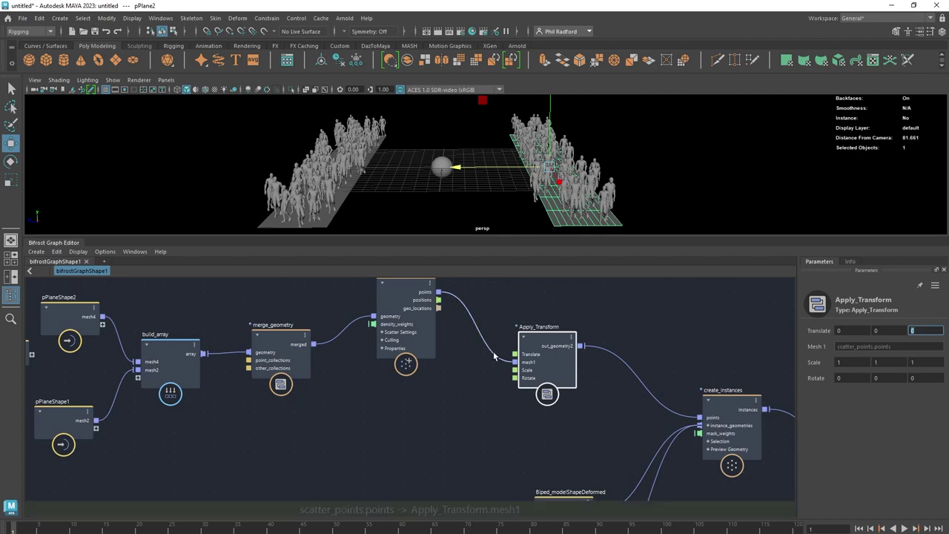
left_click_drag(557, 346, 573, 345)
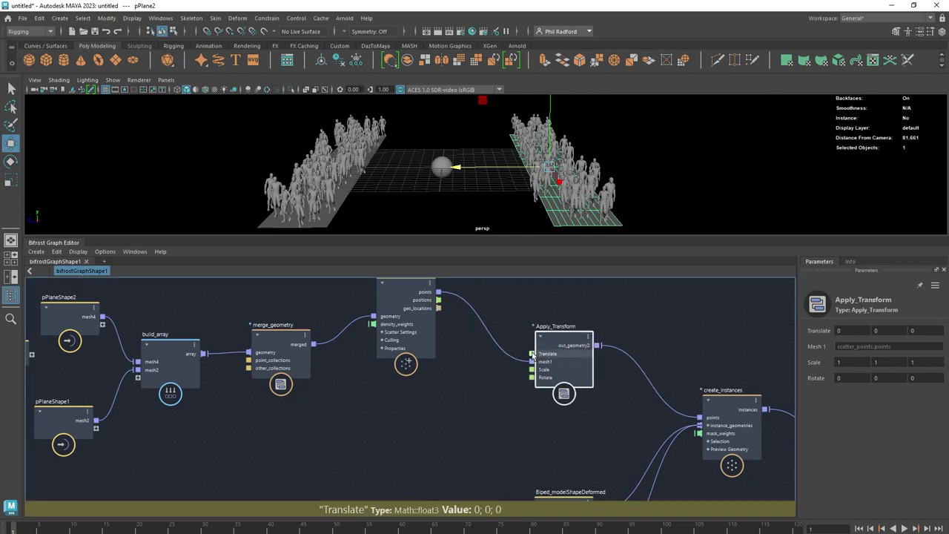
Step: Add a value node below scatter_points and connect its output to Apply_Transform's Translate input
left_click(458, 415)
key("Tab")
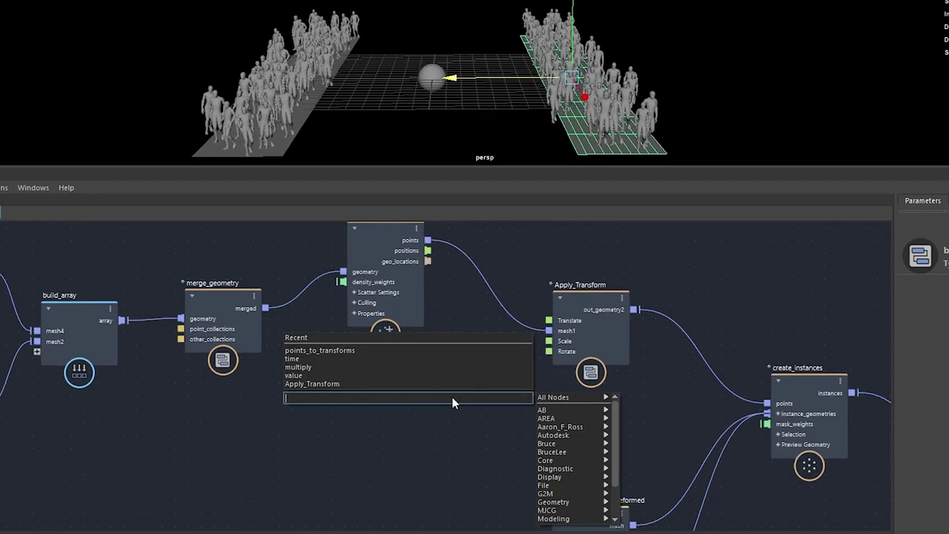
type("val")
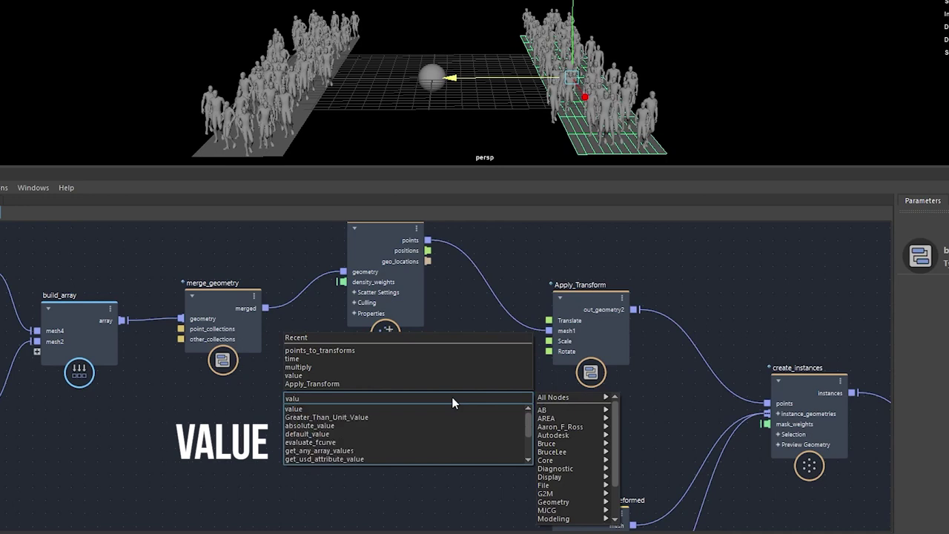
type("u")
key("Return")
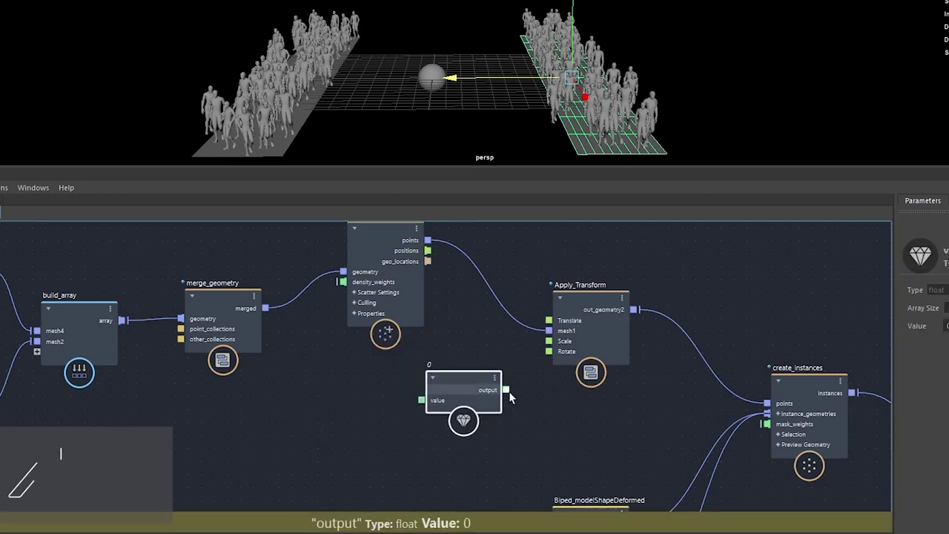
left_click_drag(506, 389, 565, 324)
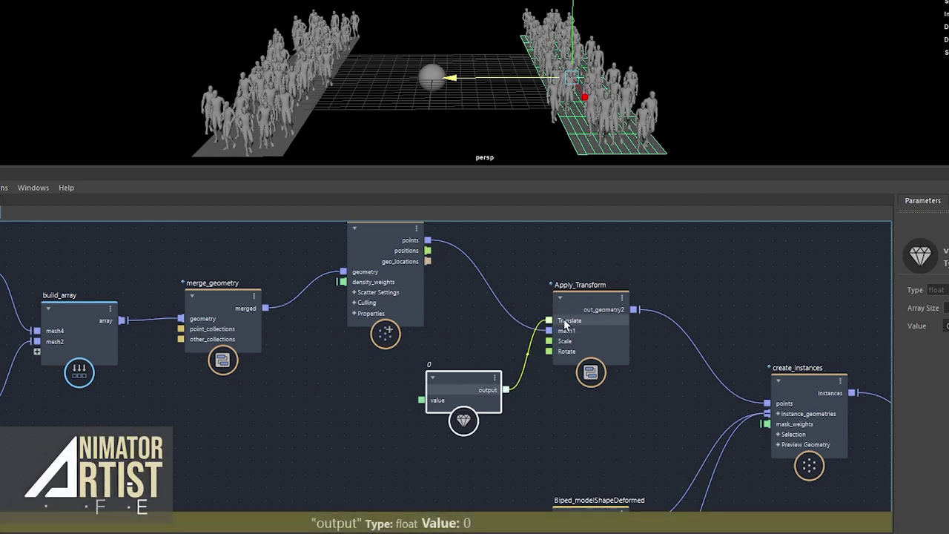
left_click_drag(455, 381, 434, 416)
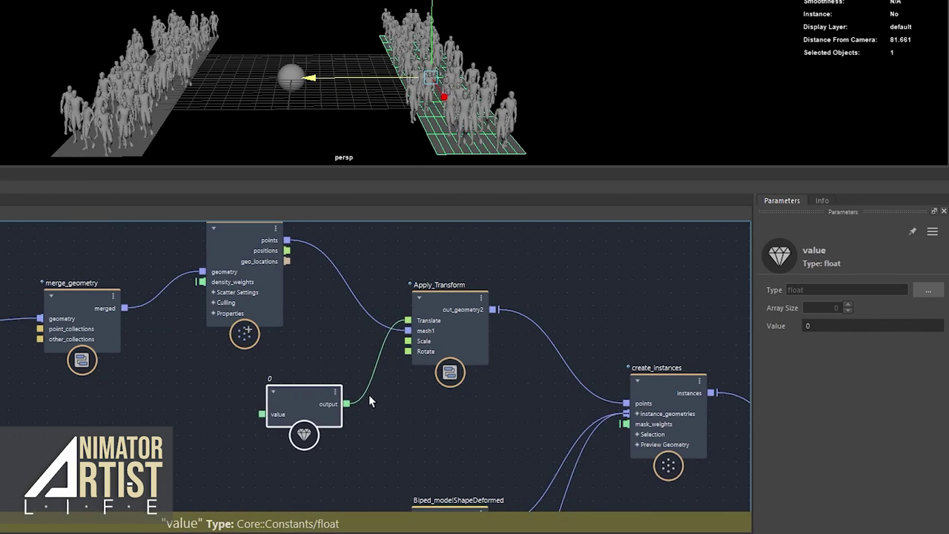
Step: Change the value node's type to a three-component 32-bit floating point vector
left_click_drag(753, 500, 729, 445)
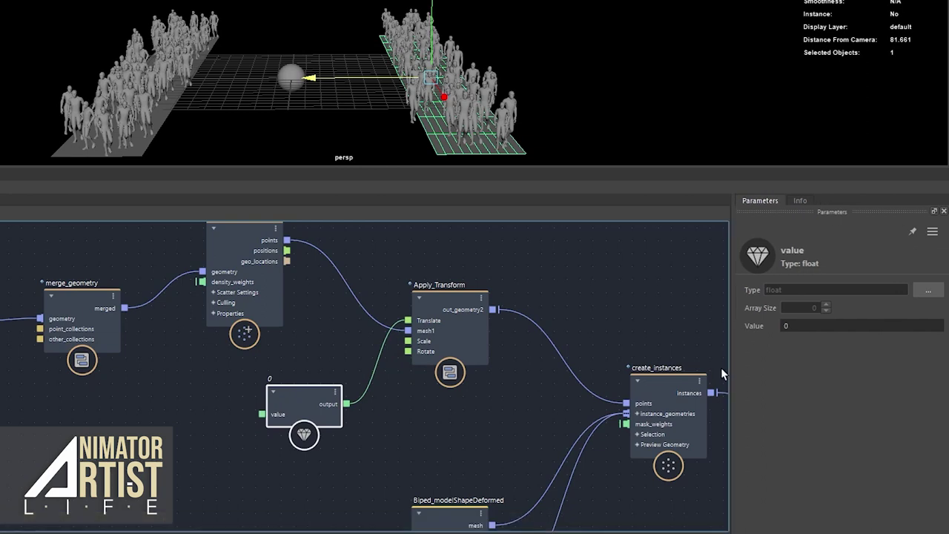
left_click(934, 294)
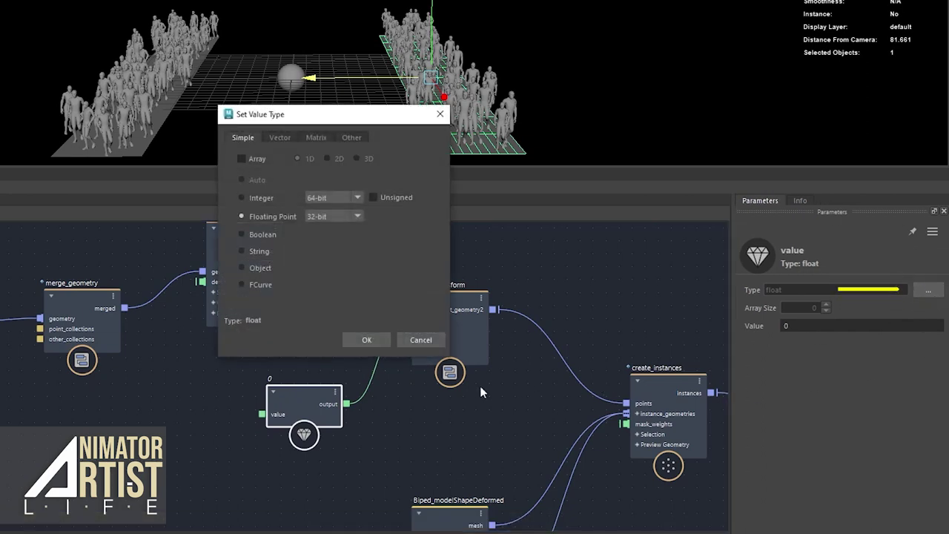
left_click_drag(278, 120, 242, 138)
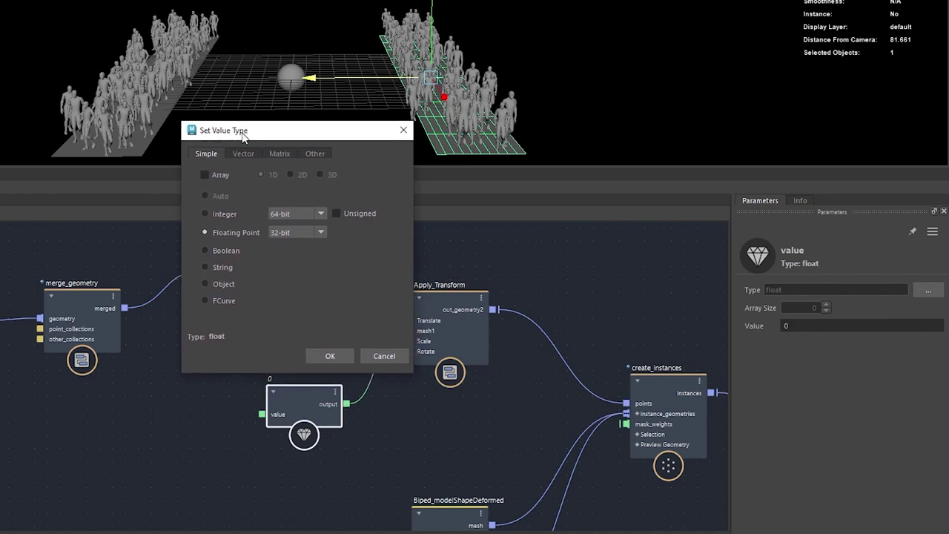
left_click(244, 153)
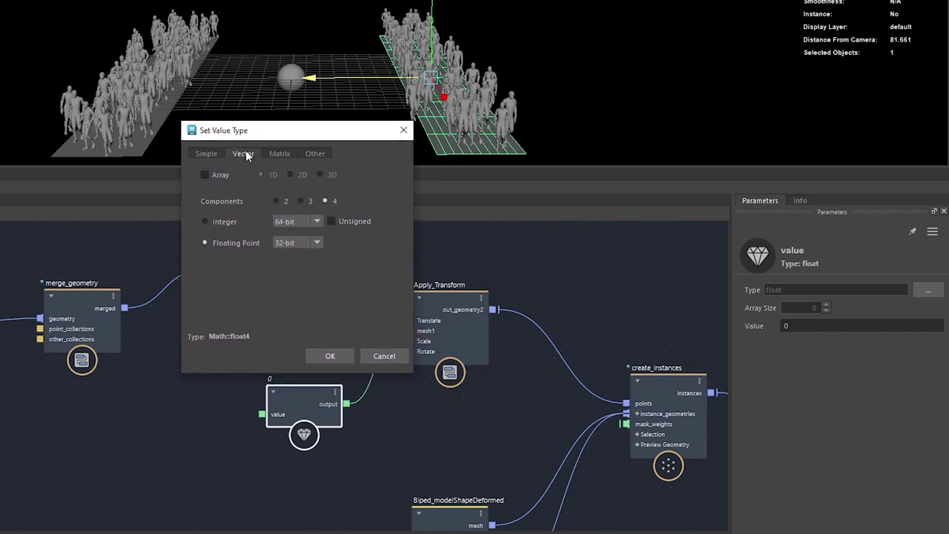
left_click(206, 154)
left_click(242, 155)
left_click(329, 356)
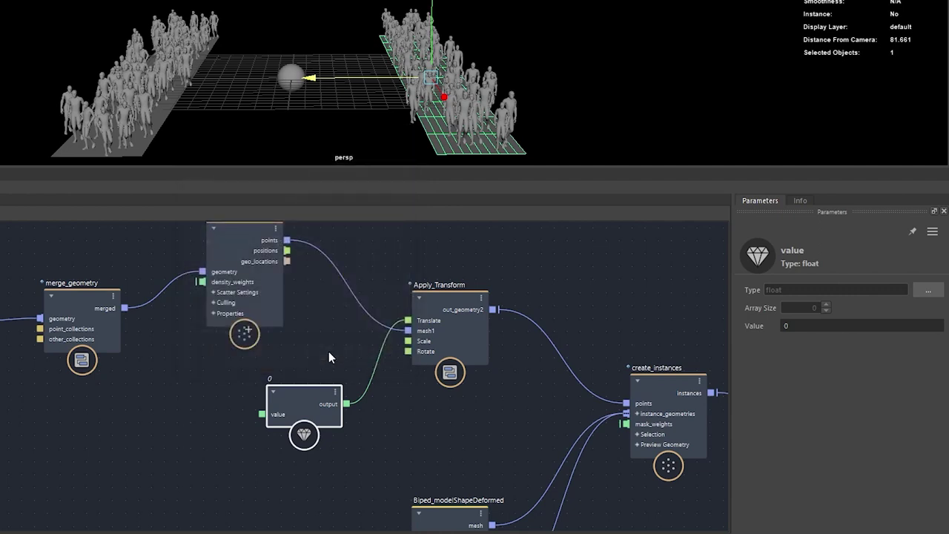
Step: Reposition the value node and expand its value input into x, y and z ports
left_click_drag(313, 399, 317, 411)
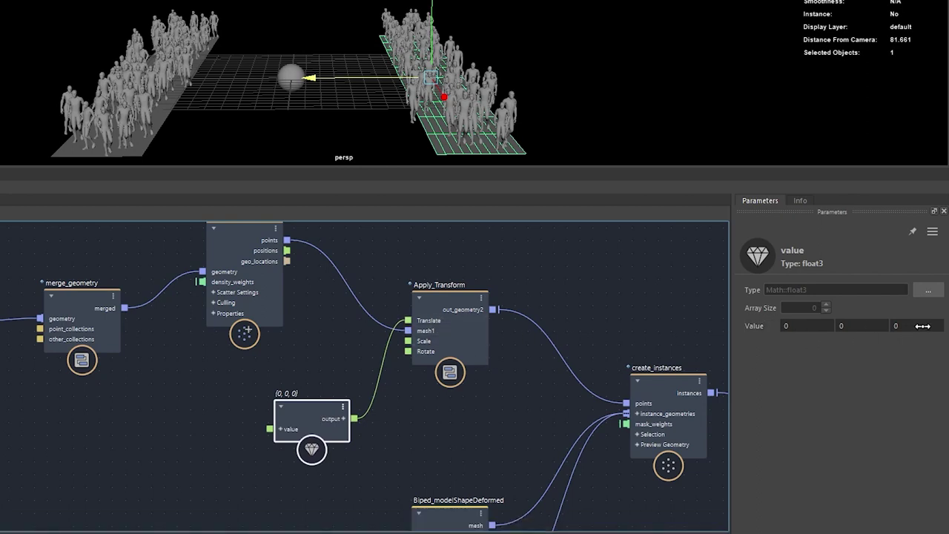
left_click_drag(315, 418, 317, 413)
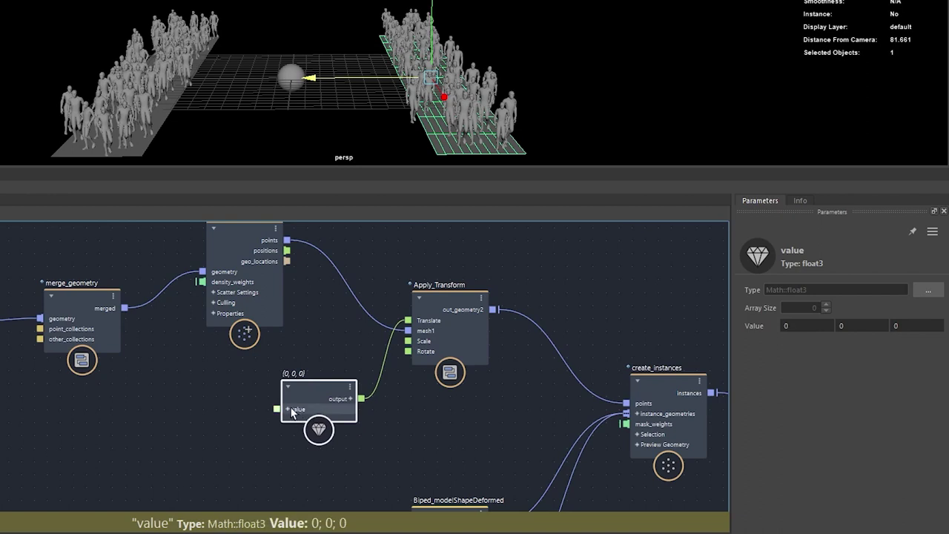
left_click(288, 409)
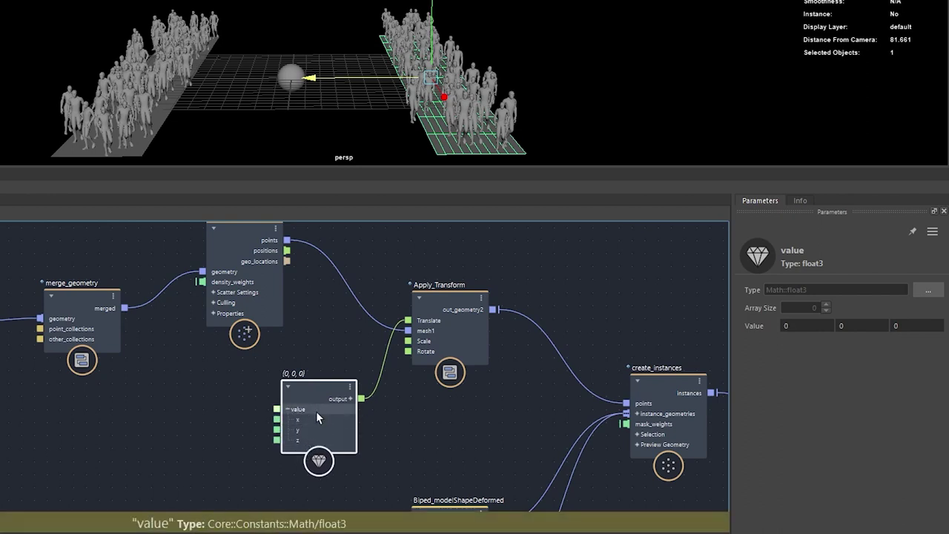
Step: Search for a time node to add in the empty area below merge_geometry
left_click(155, 436)
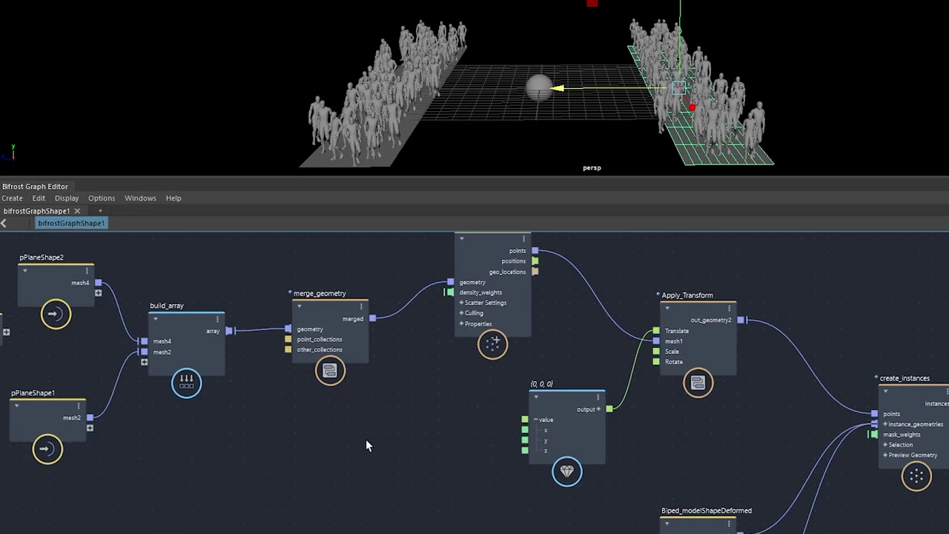
key("Tab")
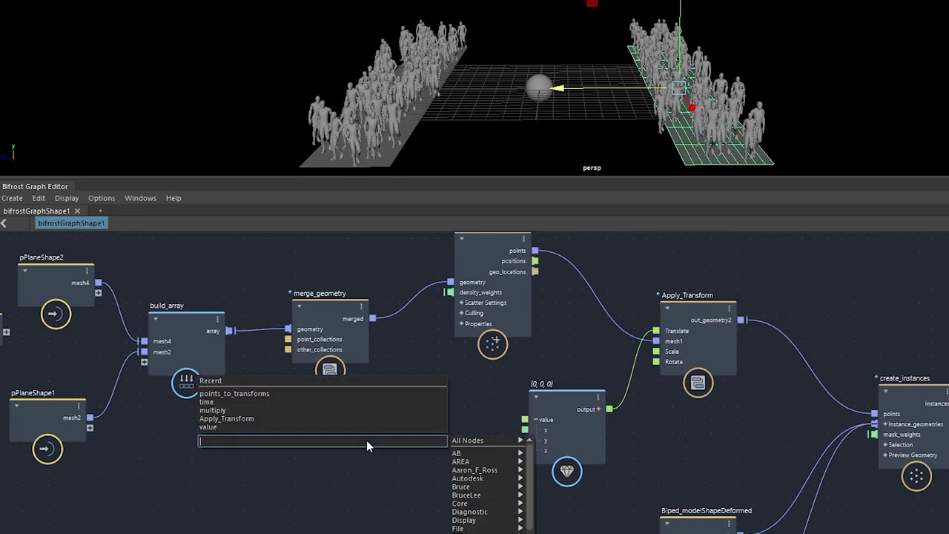
type("time")
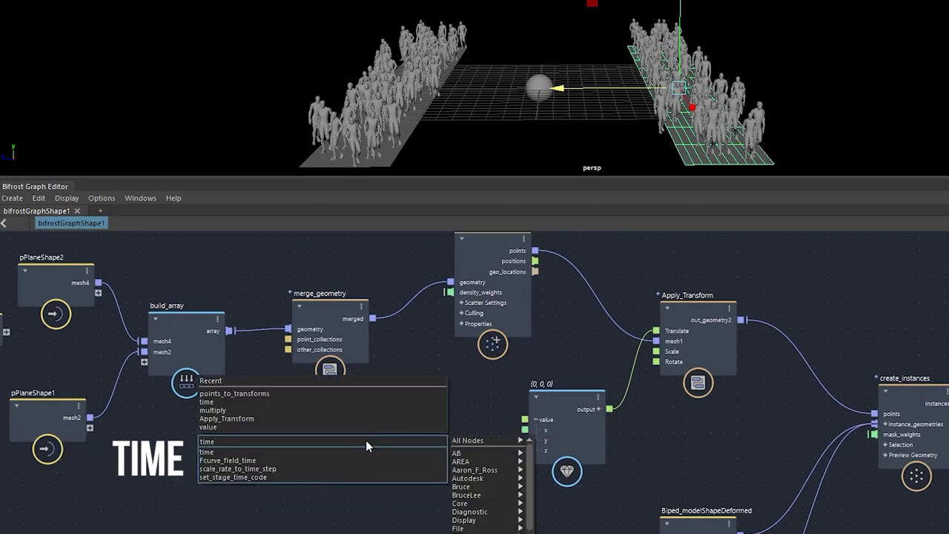
Step: Add a time node to the graph and place it upstream of the {0, 0, 0} vector value node, leaving room between them
left_click(330, 453)
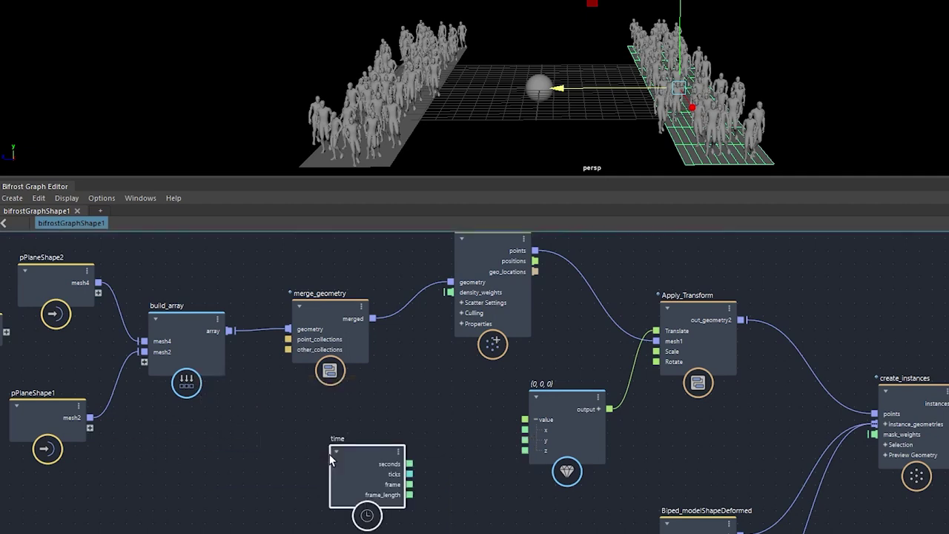
left_click_drag(349, 466, 336, 441)
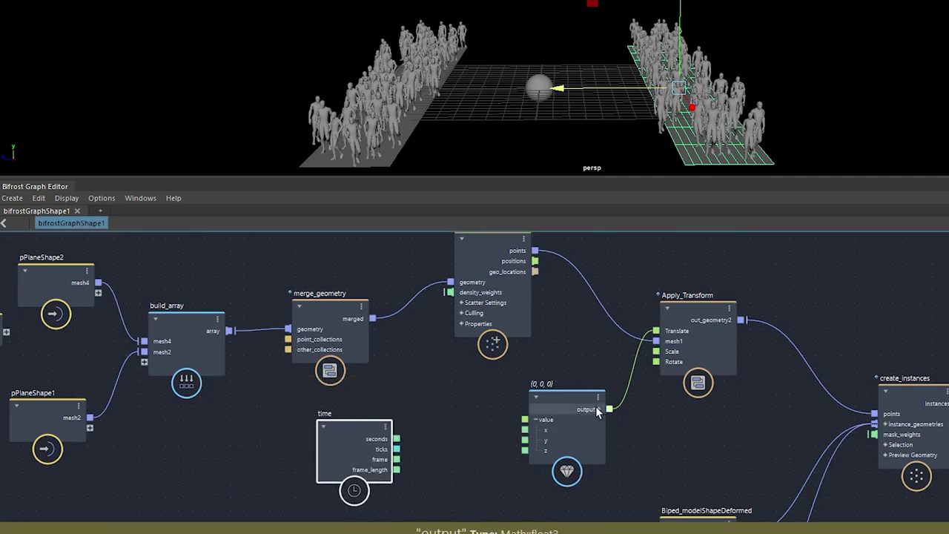
left_click_drag(573, 417, 580, 423)
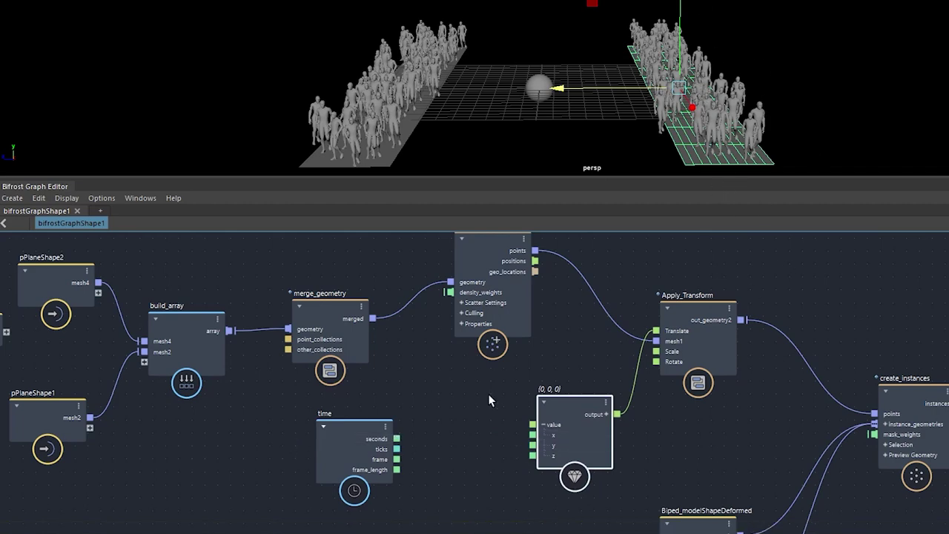
left_click_drag(351, 431, 322, 419)
left_click_drag(564, 430, 571, 430)
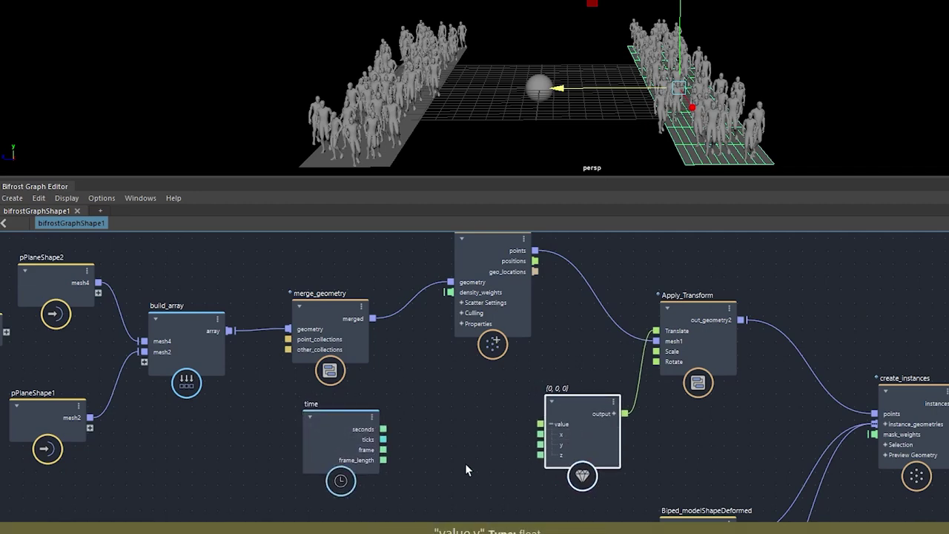
middle_click_drag(462, 460, 479, 400)
mouse_move(330, 377)
left_mouse_down()
mouse_move(357, 380)
mouse_move(341, 373)
mouse_move(337, 383)
left_mouse_up()
Step: Add a multiply node between the time and vector value nodes and connect time's seconds output to it
left_click(469, 443)
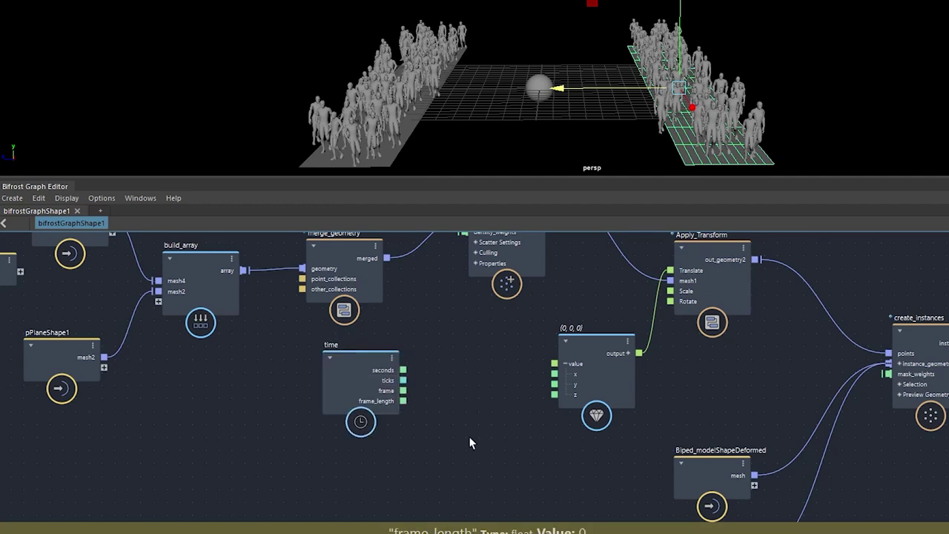
key("Tab")
type("mult")
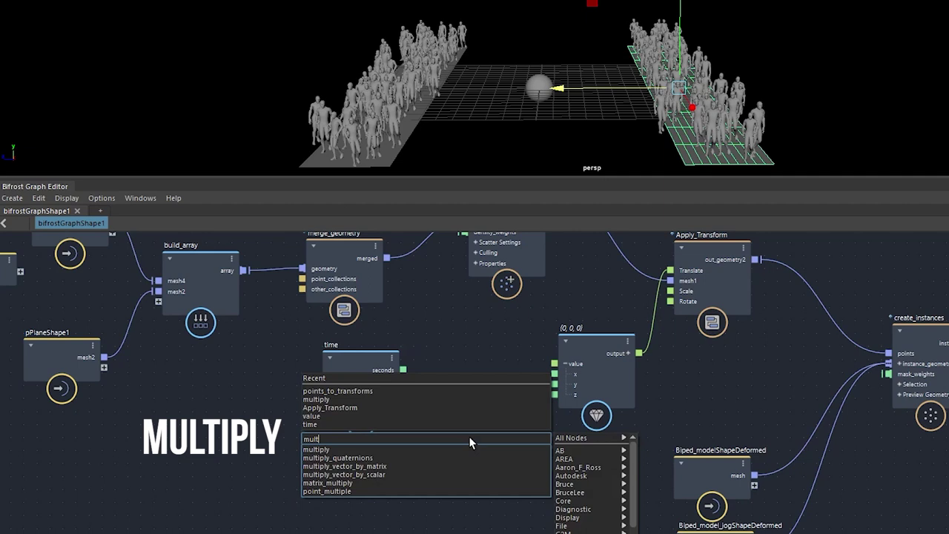
left_click(405, 447)
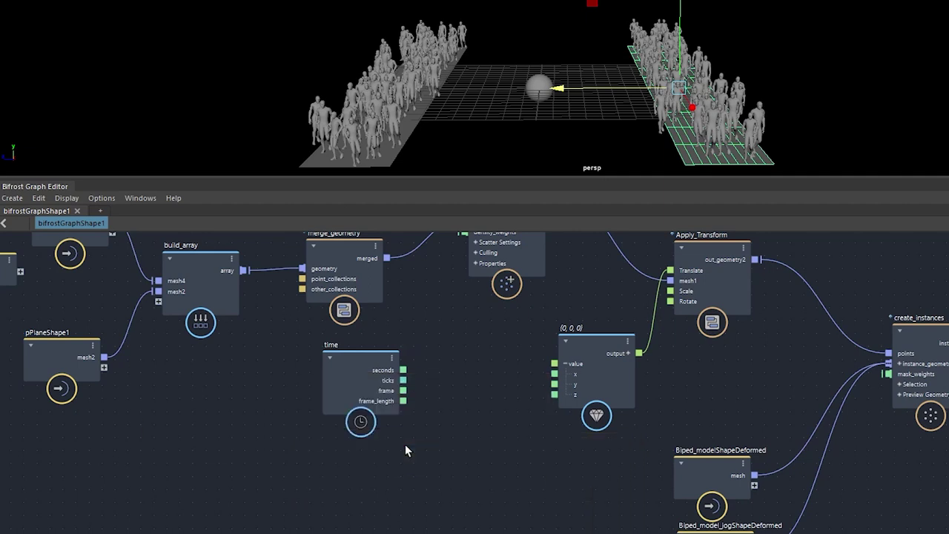
left_click_drag(466, 452, 472, 414)
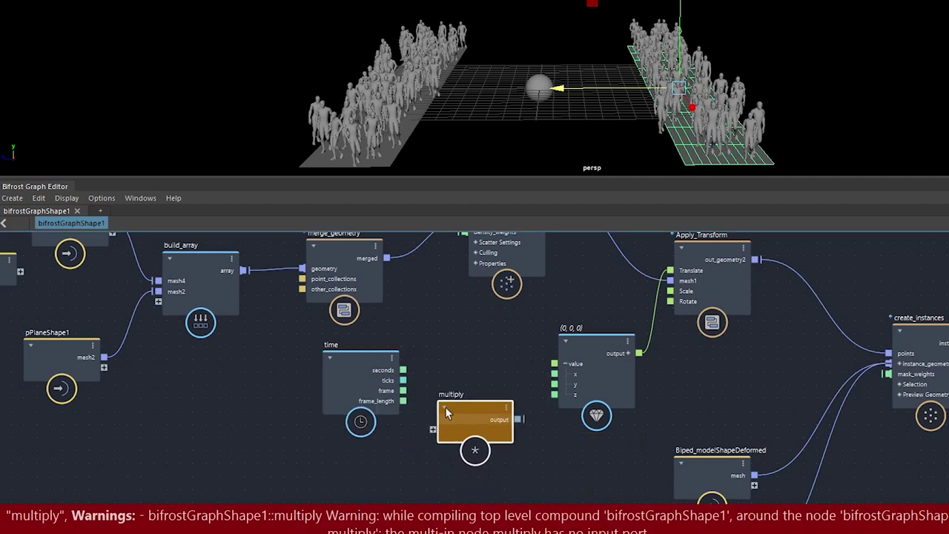
left_click_drag(406, 375, 445, 439)
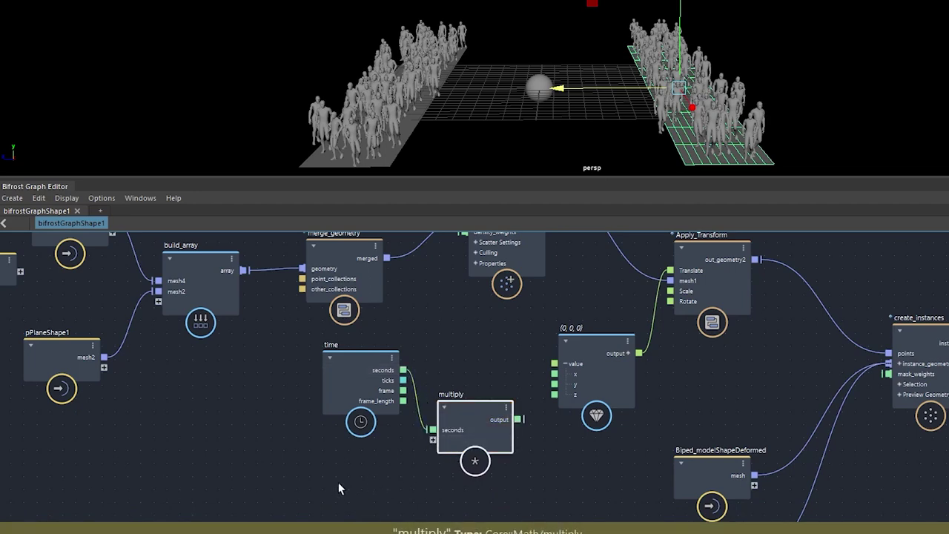
Step: Add a float value node below the time node and connect its output as the multiply node's second input
key("Tab")
type("valu")
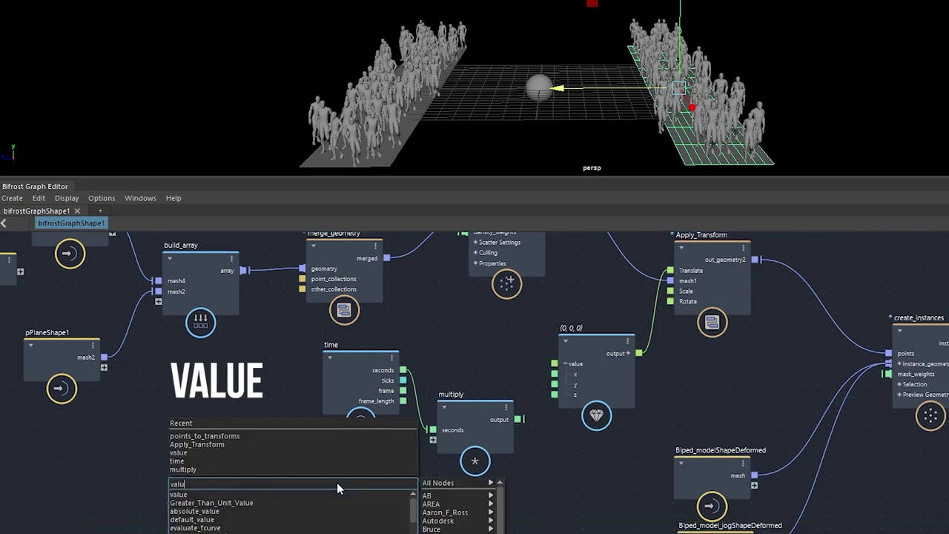
left_click(294, 494)
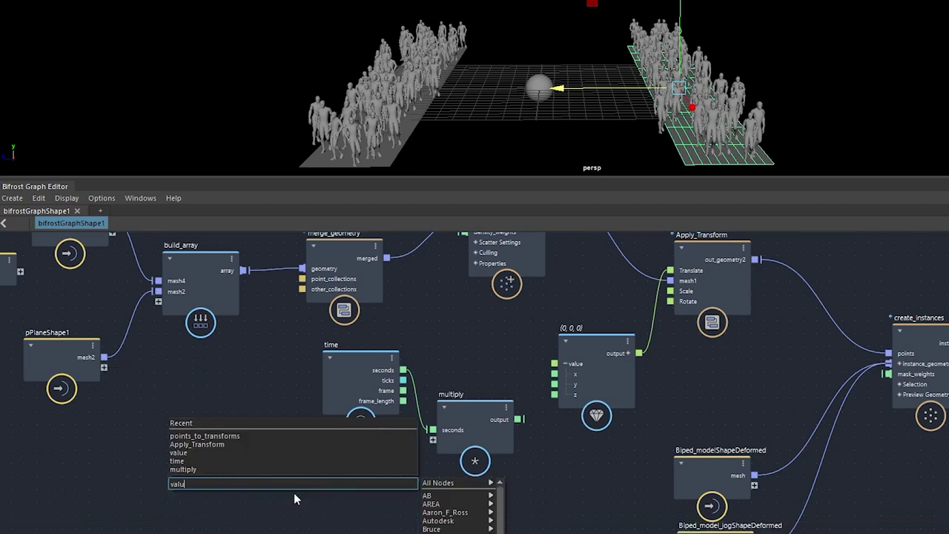
left_click_drag(294, 497, 285, 475)
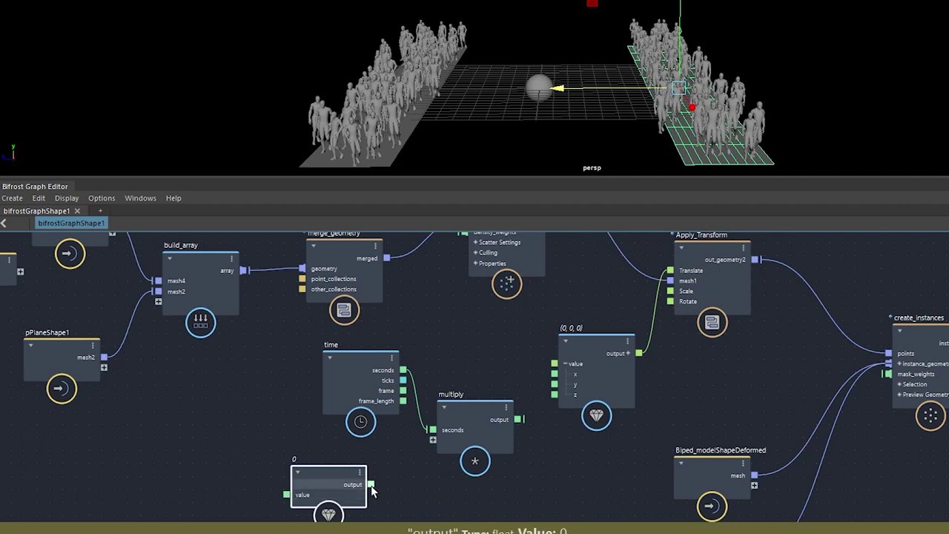
left_click_drag(371, 484, 440, 445)
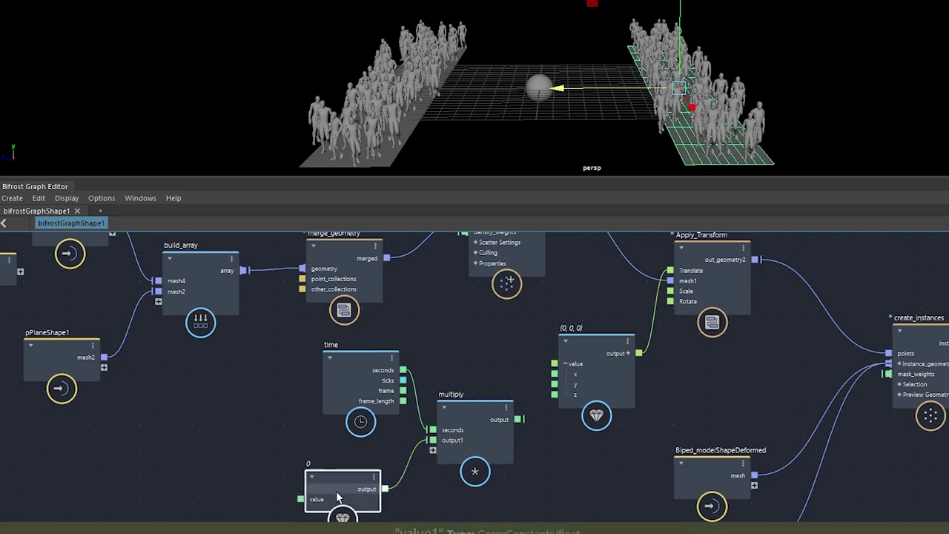
left_click_drag(321, 489, 352, 492)
Step: Connect the multiply output to the vector value's x component and neatly align the time and float value nodes
left_click_drag(524, 431, 572, 377)
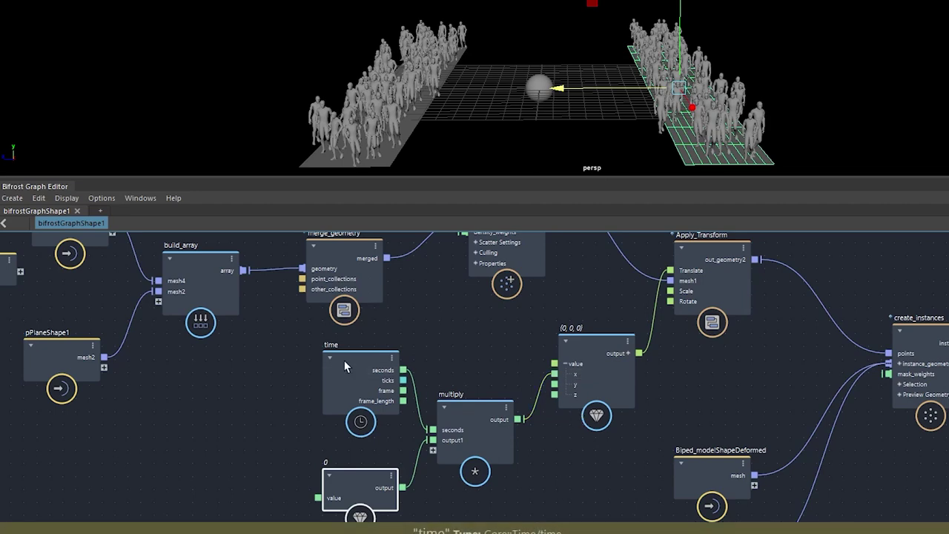
left_click_drag(344, 360, 333, 361)
left_click_drag(362, 488, 355, 468)
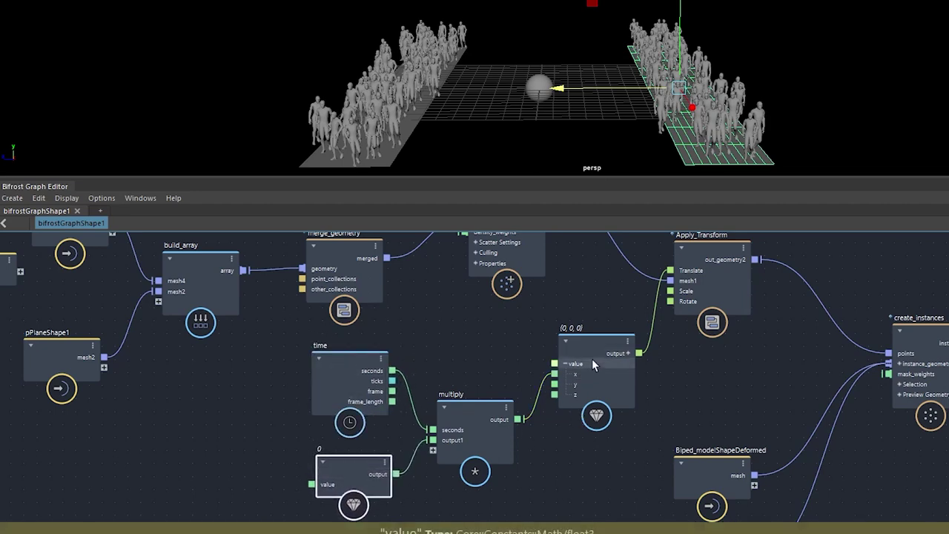
left_click_drag(592, 358, 594, 360)
left_click_drag(347, 474, 352, 477)
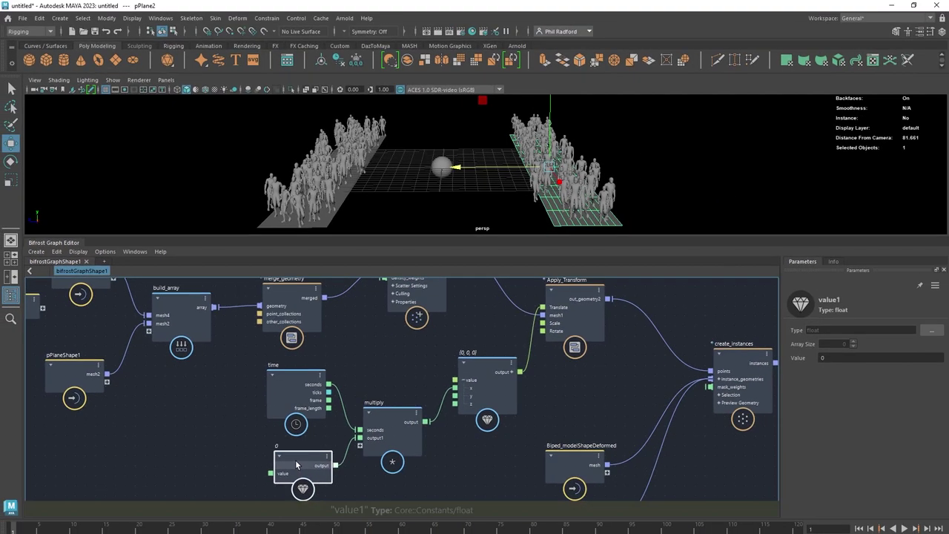
Step: Set the float value node that feeds multiply to 6
left_click(830, 360)
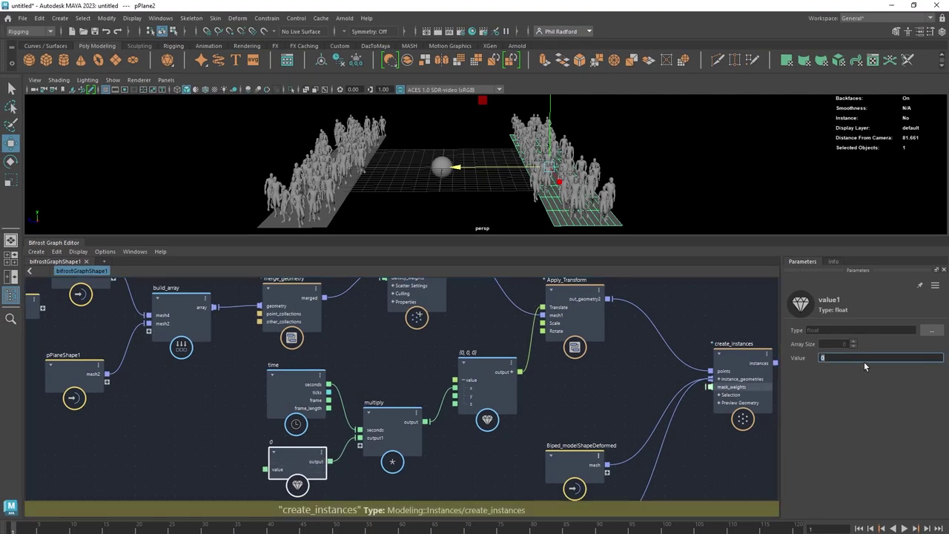
type("6")
key("Return")
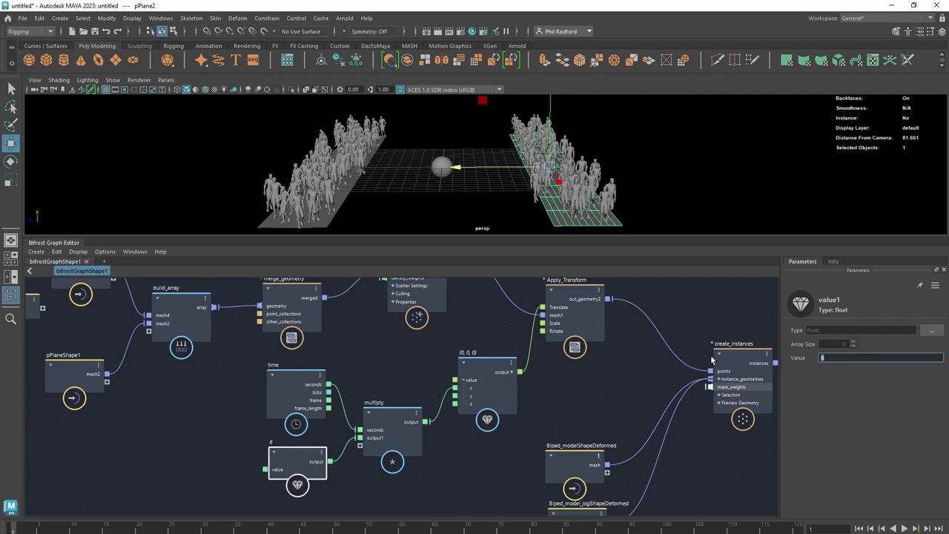
Step: Play back the animation to check how the crowd travels, and stop it partway through
middle_click_drag(600, 389, 534, 432, "alt")
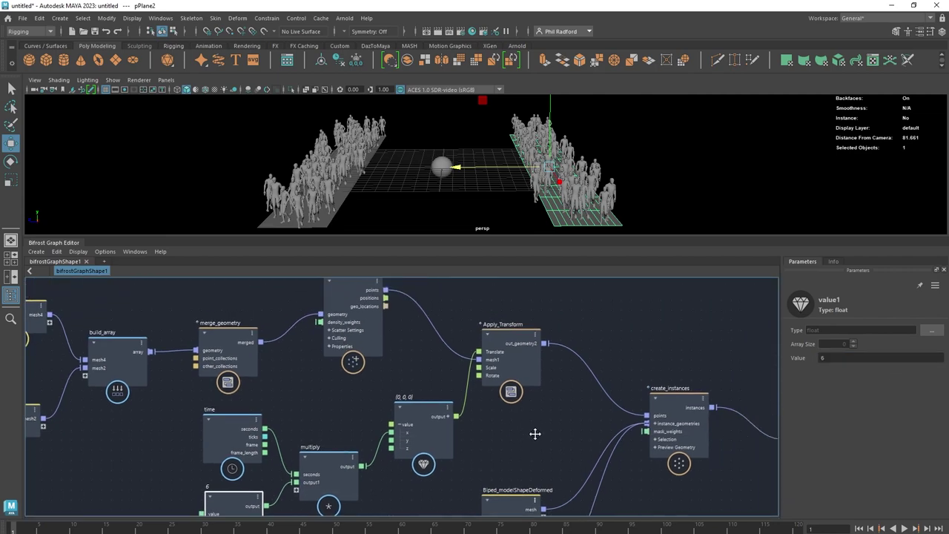
mouse_move(534, 432)
right_mouse_down("alt")
mouse_move(484, 432)
mouse_move(532, 444)
right_mouse_up("alt")
middle_click_drag(547, 430, 531, 439, "alt")
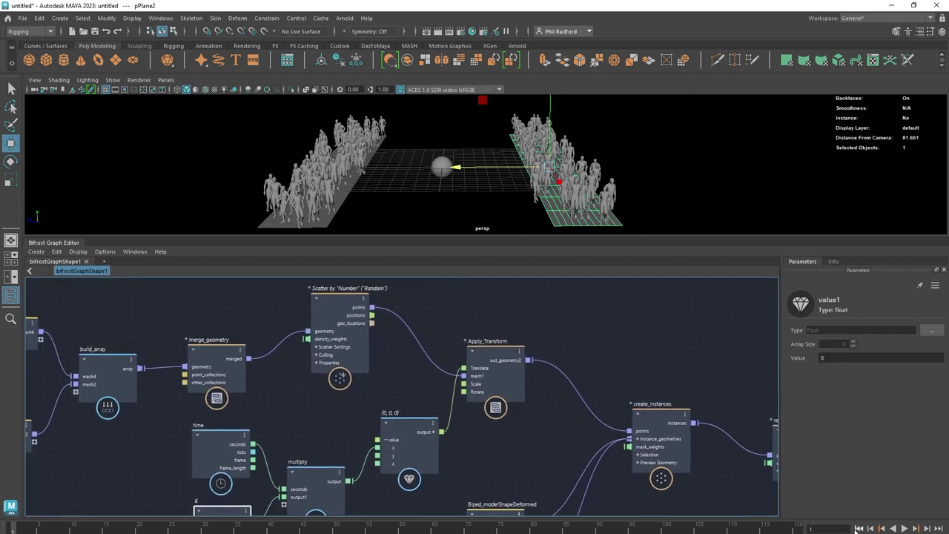
left_click(907, 529)
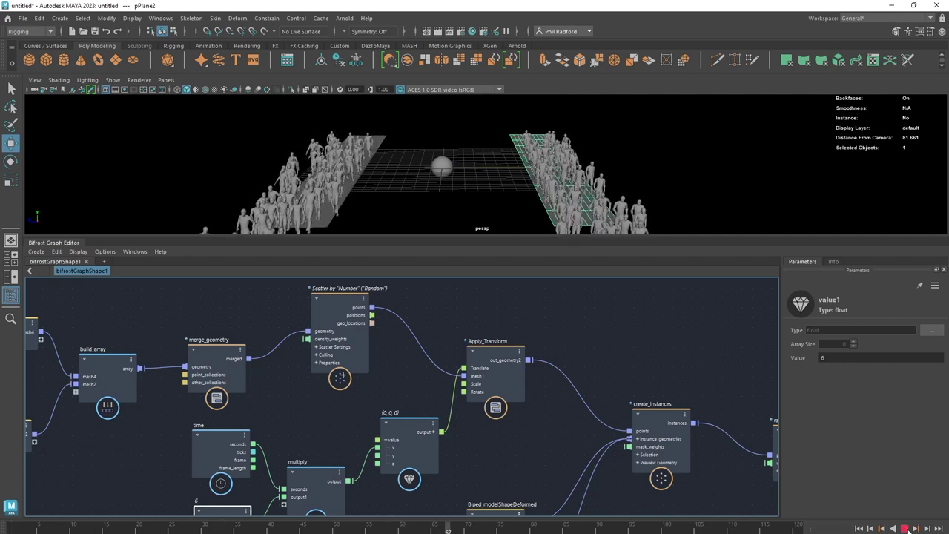
left_click(906, 529)
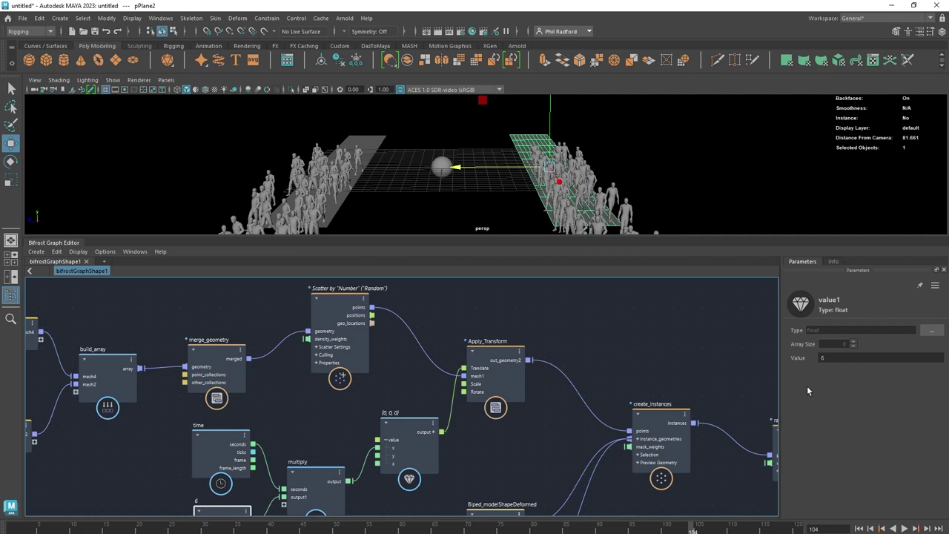
Step: Set the float value node that feeds multiply to 4
left_click(843, 358)
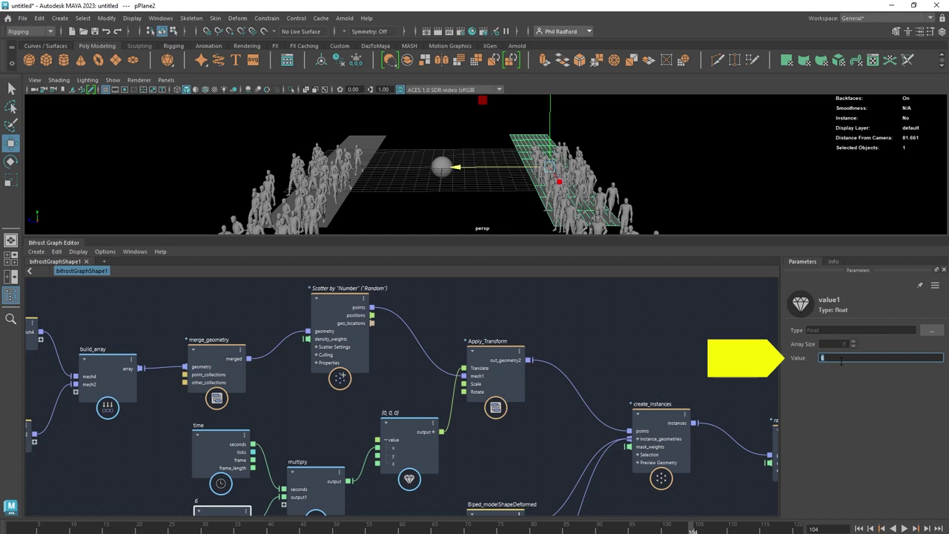
type("4")
key("Return")
Step: Rewind to frame 1, replay the animation to check the crowd's walking speed, and stop it
left_click(859, 529)
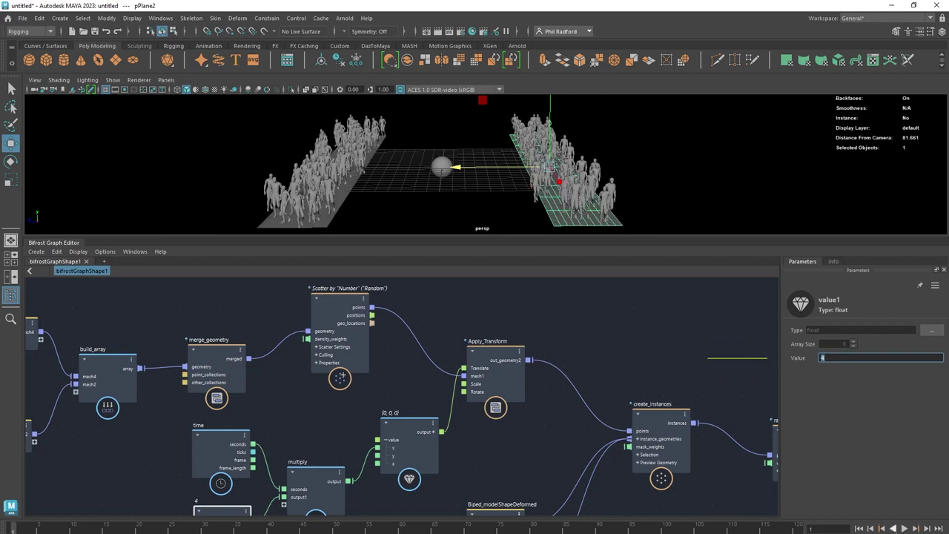
left_click(904, 528)
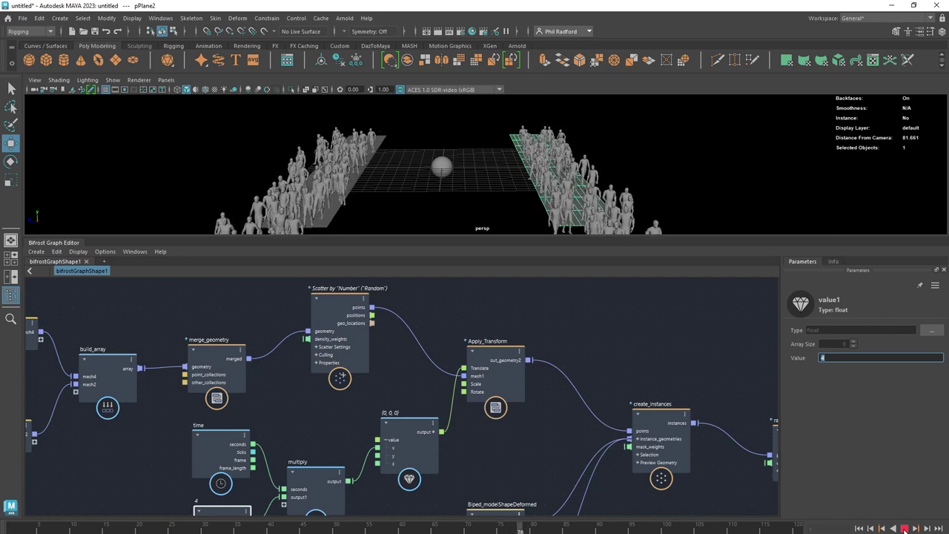
left_click(904, 529)
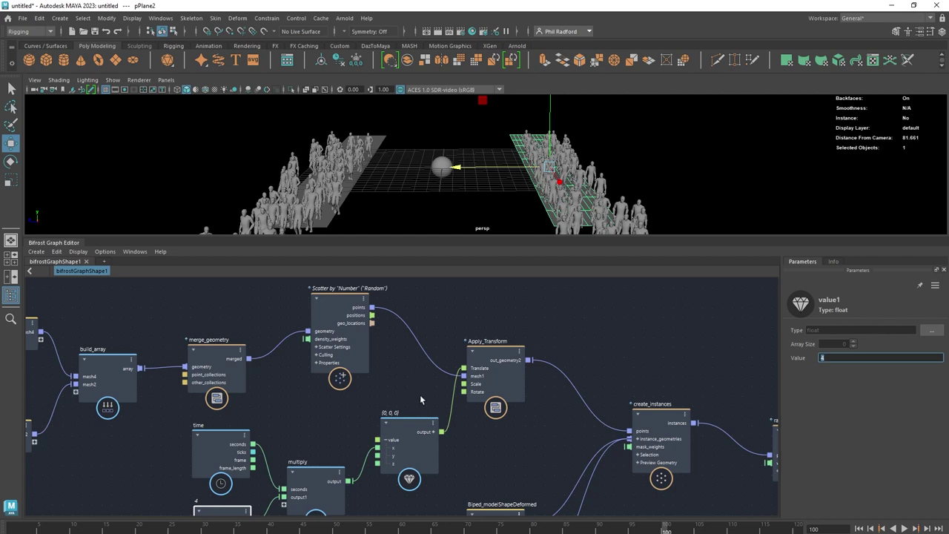
Step: Move the randomize_point_scale, randomize_point_rotation and create_instances nodes further downstream to open space after Apply_Transform
middle_click_drag(482, 445, 464, 410, "alt")
scroll(464, 411, "up", 2)
scroll(464, 410, "down", 2)
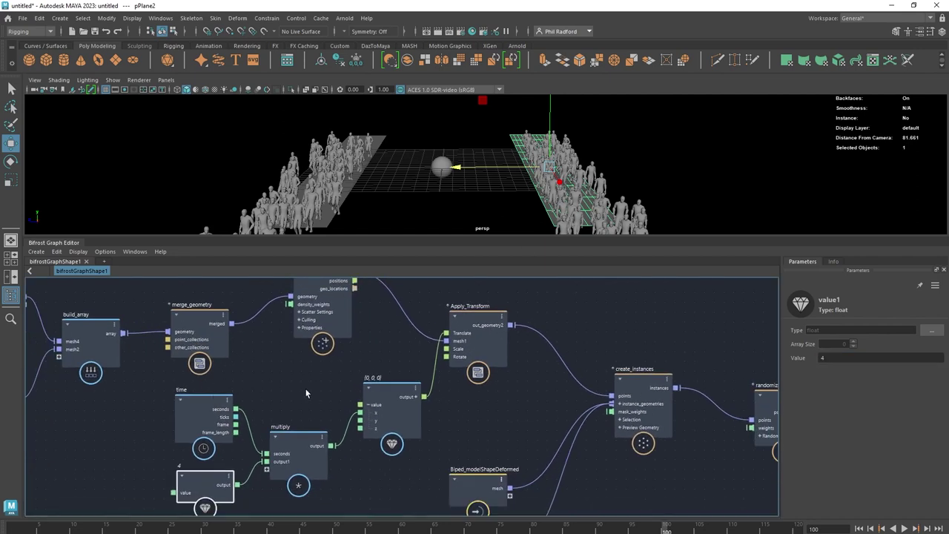
middle_click_drag(308, 394, 191, 379)
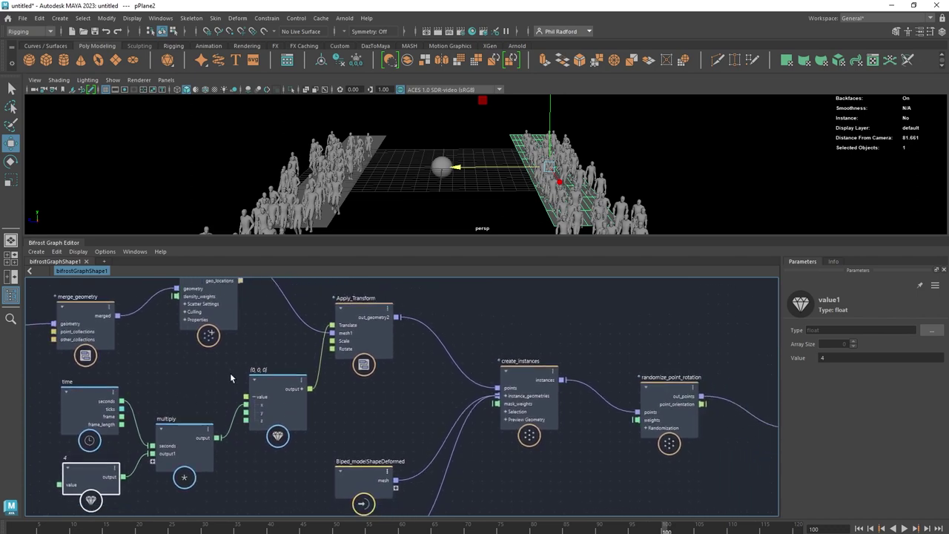
scroll(221, 360, "down", 2)
middle_click_drag(515, 462, 488, 451)
left_click_drag(609, 410, 691, 386)
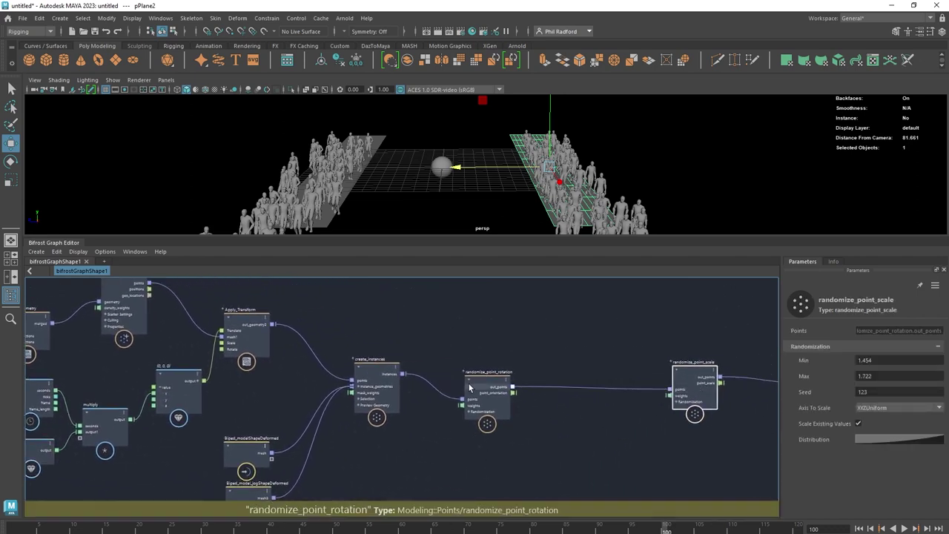
left_click_drag(469, 387, 599, 400)
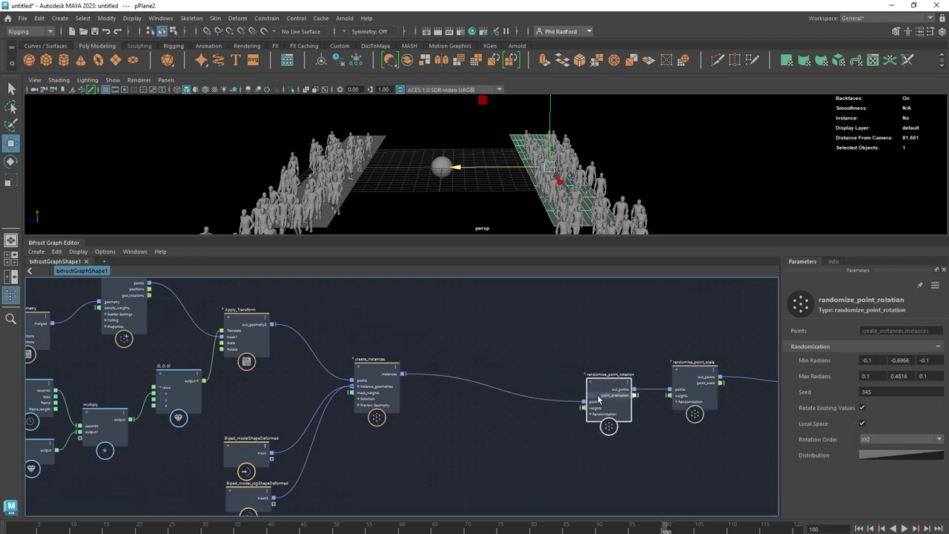
left_click_drag(378, 393, 511, 423)
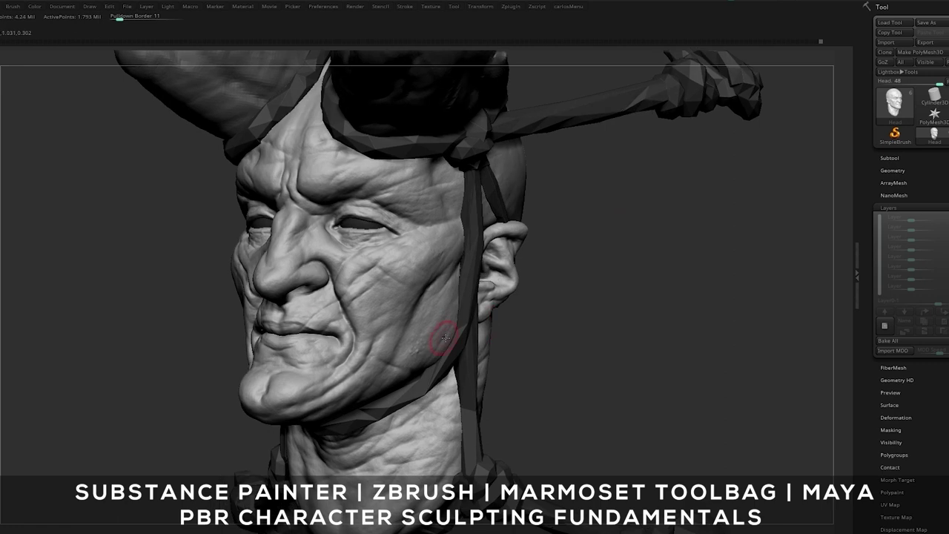
Step: Move the two Biped model input nodes together, and the Apply_Transform node, closer to create_instances
right_click_drag(400, 273, 406, 239, "alt")
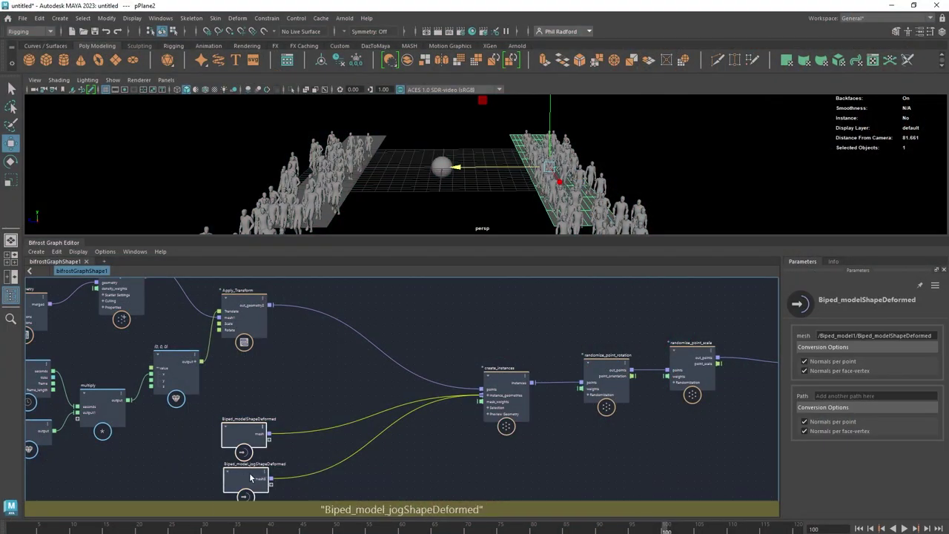
left_click_drag(254, 460, 406, 462)
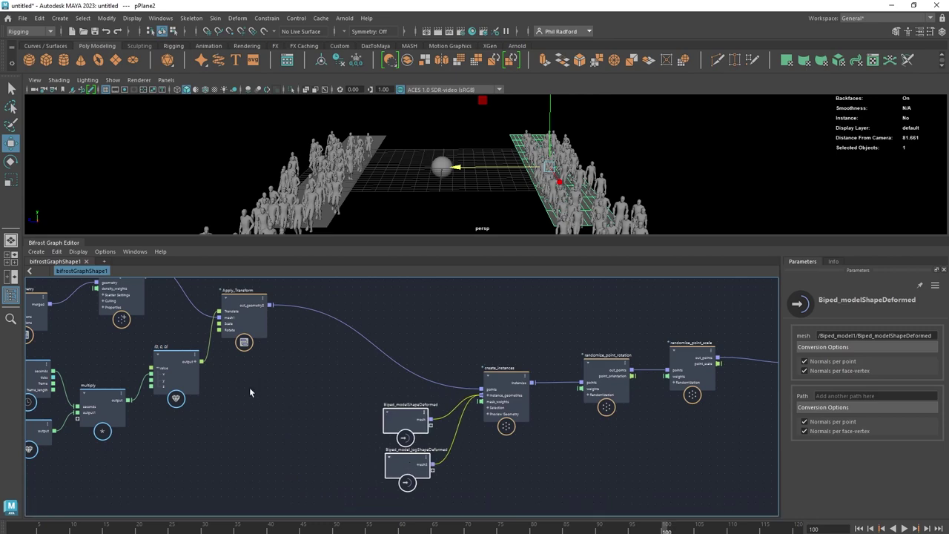
middle_click_drag(405, 462, 528, 459)
left_click_drag(364, 318, 444, 355)
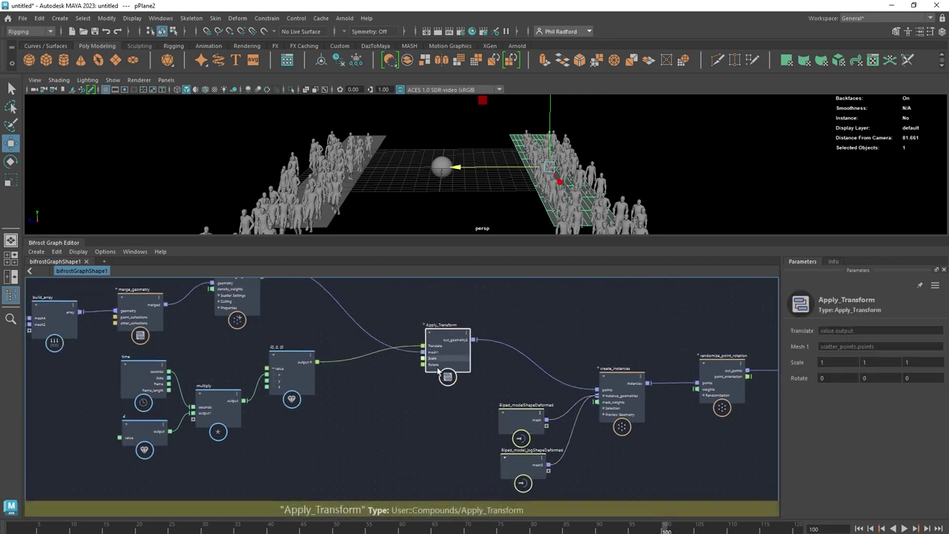
Step: Move the time, float value, multiply and vector value nodes together closer to Apply_Transform, and shift the scatter_points node slightly lower
middle_click_drag(359, 426, 395, 425)
left_click_drag(347, 460, 131, 380)
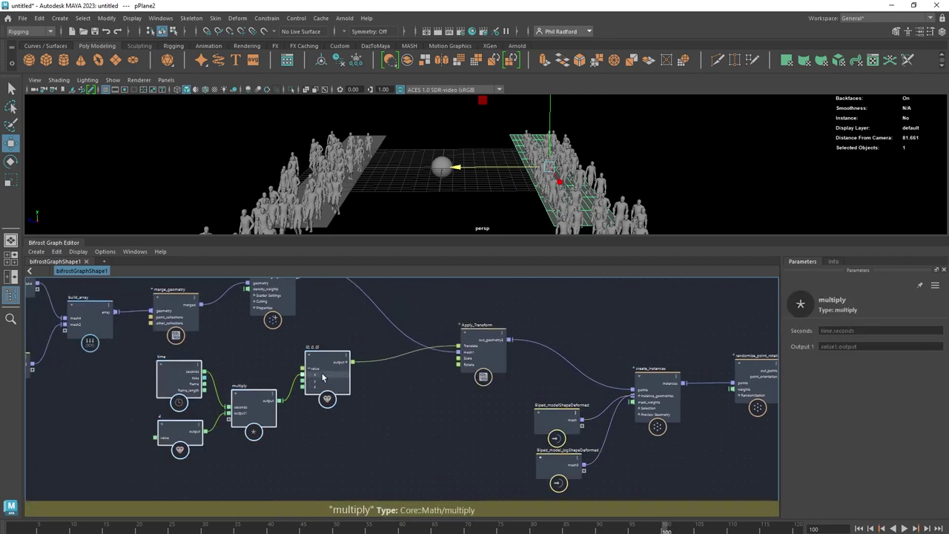
left_click_drag(323, 378, 416, 408)
middle_click_drag(245, 344, 300, 366)
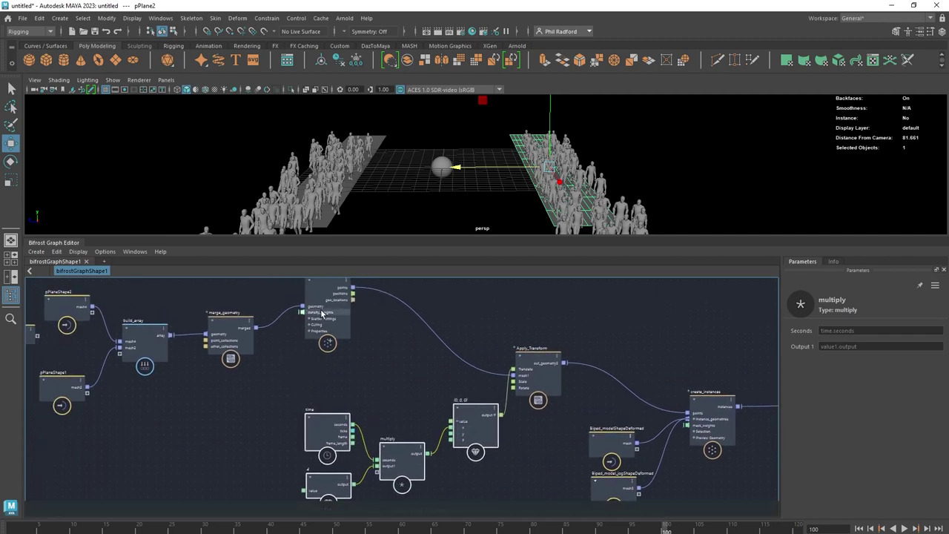
left_click_drag(322, 311, 326, 337)
middle_click_drag(233, 373, 308, 370)
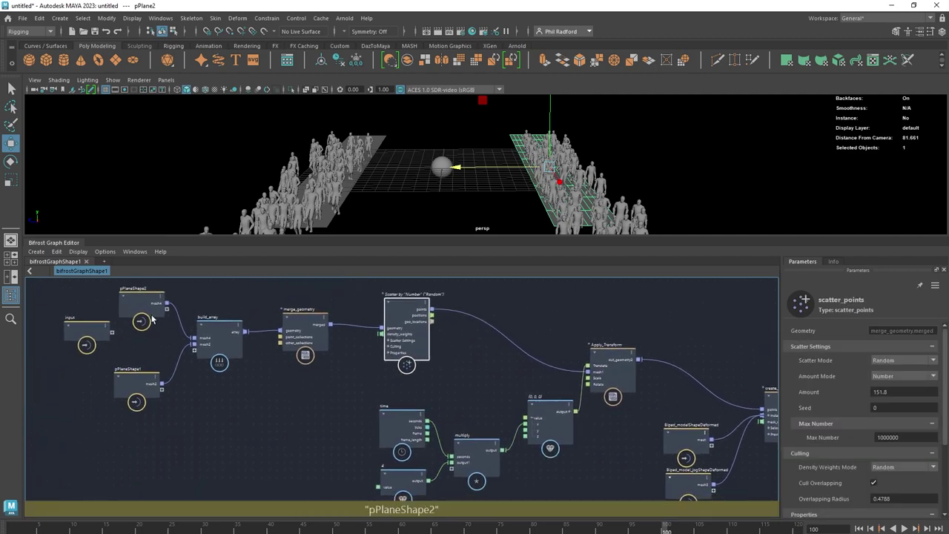
Step: Nudge the pPlaneShape2 and pPlaneShape1 input nodes into place before build_array, and raise build_array slightly
left_click_drag(147, 322, 143, 319)
left_click_drag(141, 382, 140, 377)
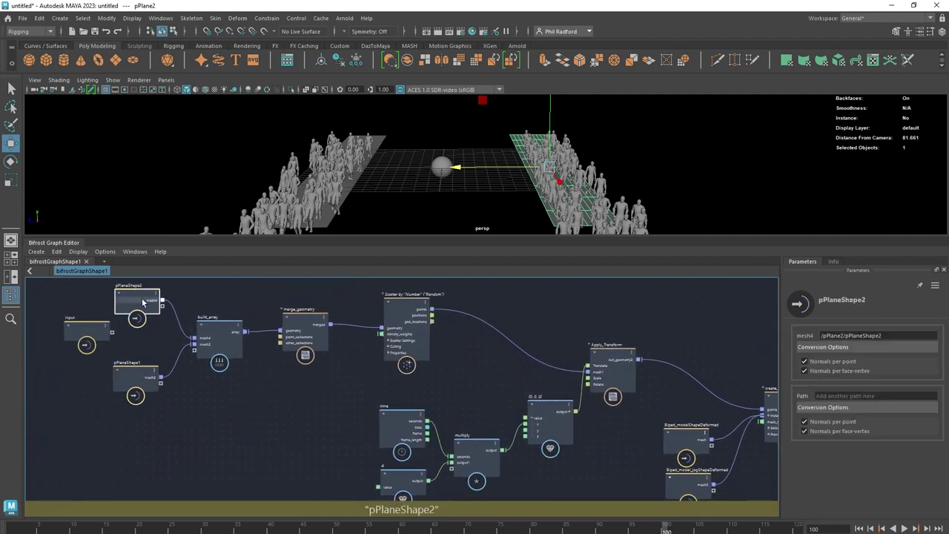
left_click_drag(143, 302, 144, 305)
left_click_drag(135, 383, 134, 378)
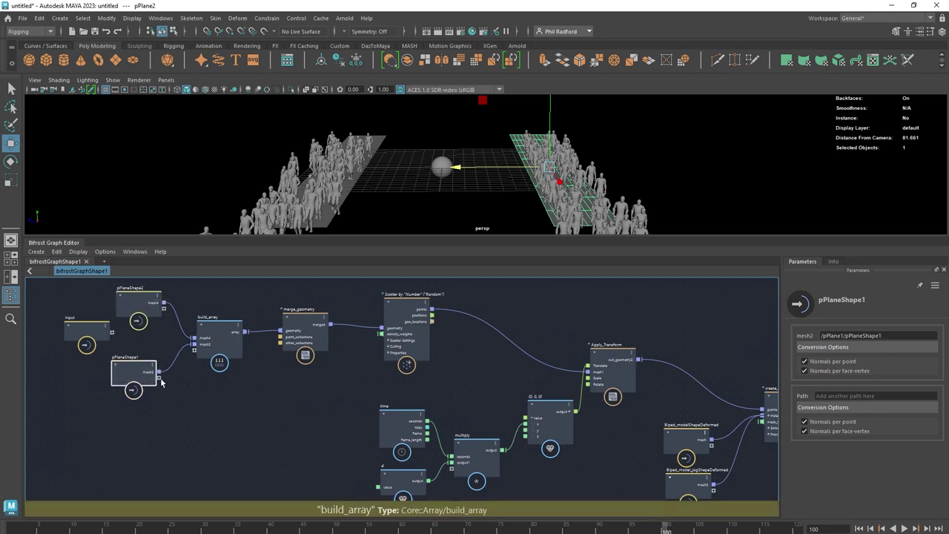
left_click_drag(215, 344, 217, 330)
Step: Line up merge_geometry and scatter_points so their connection runs level, and raise Apply_Transform slightly
left_click(288, 320)
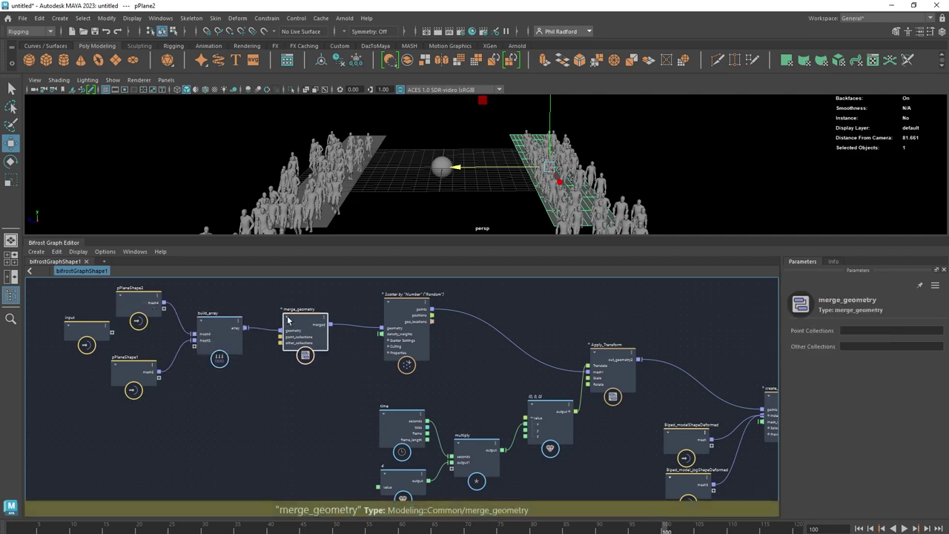
left_click_drag(288, 320, 280, 318)
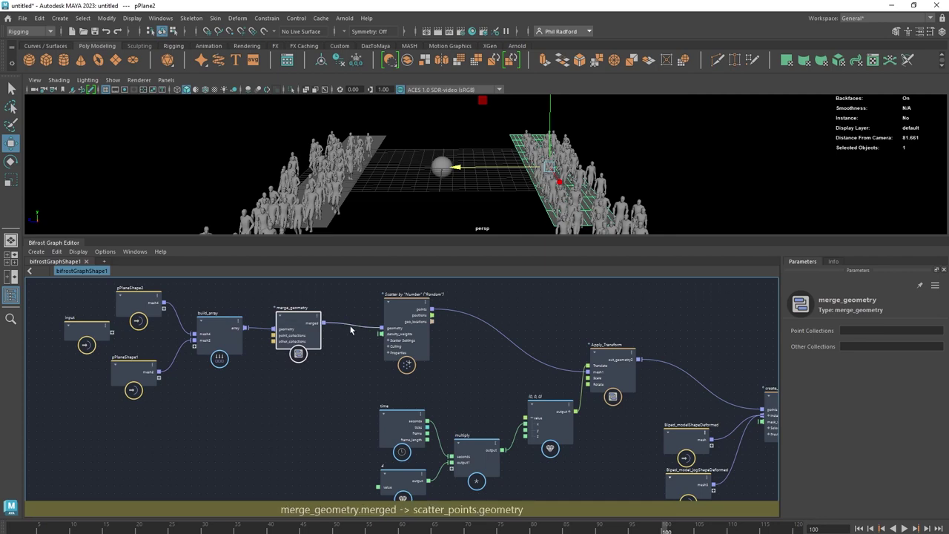
left_click_drag(397, 312, 399, 304)
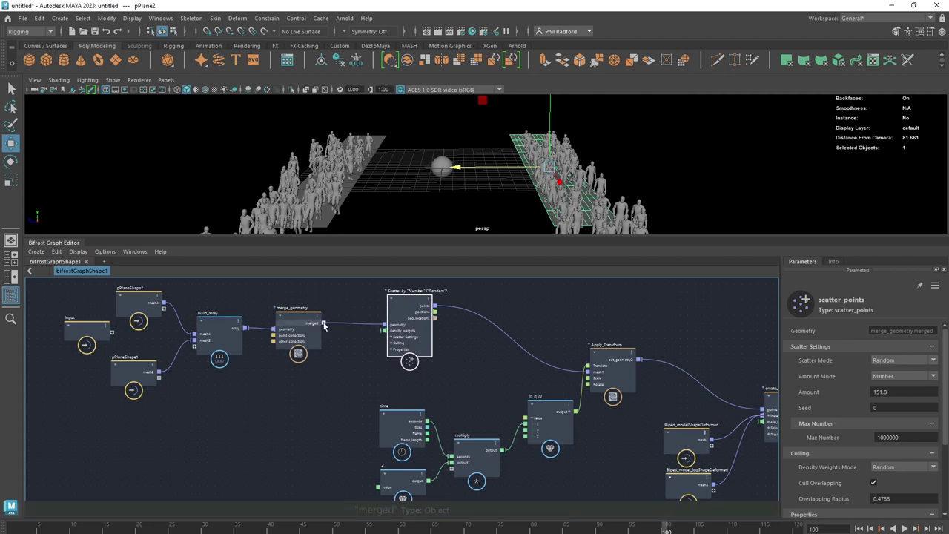
left_click_drag(396, 318, 395, 317)
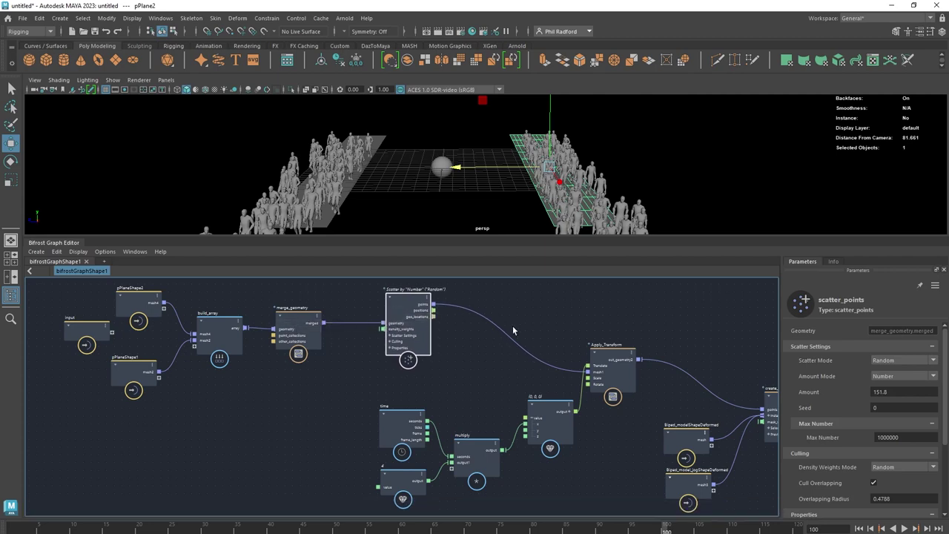
left_click_drag(602, 368, 602, 356)
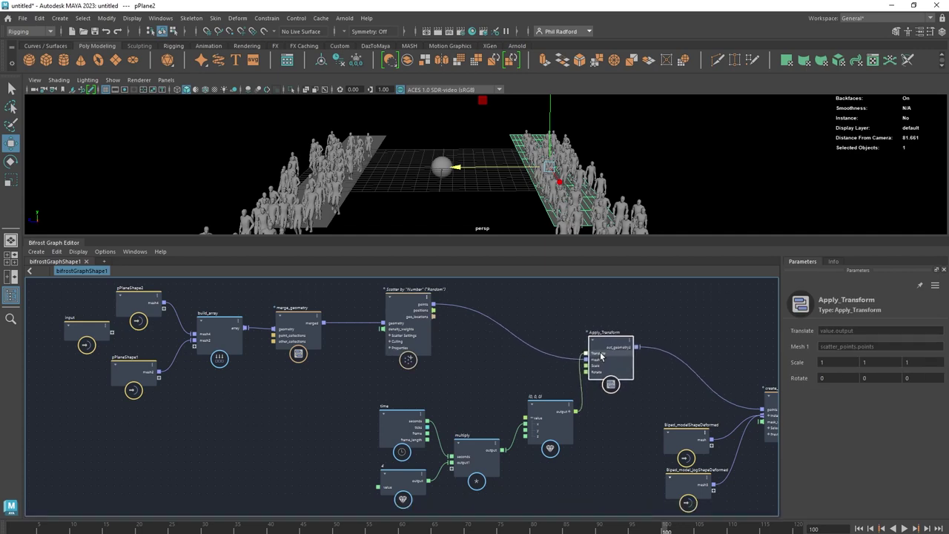
Step: Nudge the four time-driven translation nodes closer to Apply_Transform, and the two Biped model inputs slightly away from create_instances
middle_click_drag(604, 422, 500, 406, "alt")
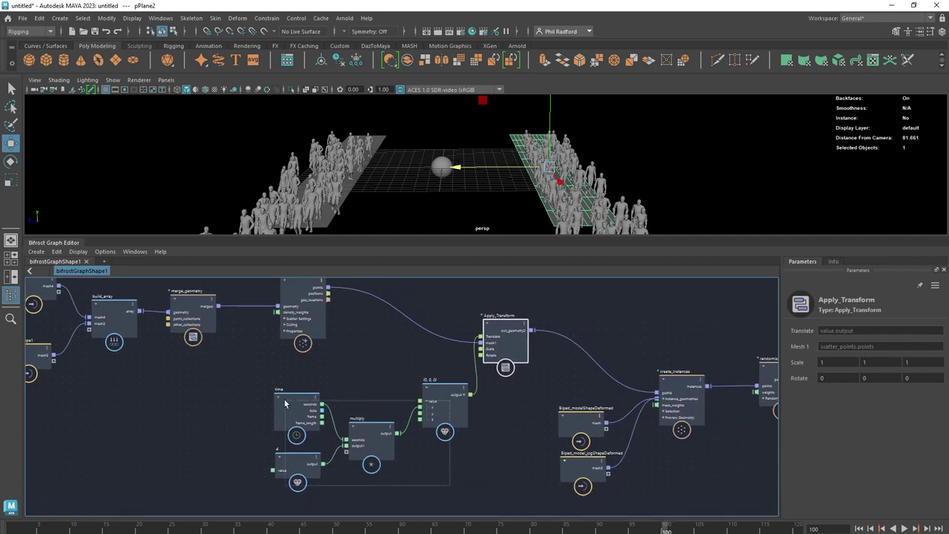
left_click_drag(285, 403, 285, 403)
mouse_move(296, 408)
left_mouse_down()
mouse_move(329, 411)
mouse_move(306, 410)
left_mouse_up()
middle_click_drag(509, 380, 407, 376, "alt")
left_click(579, 384)
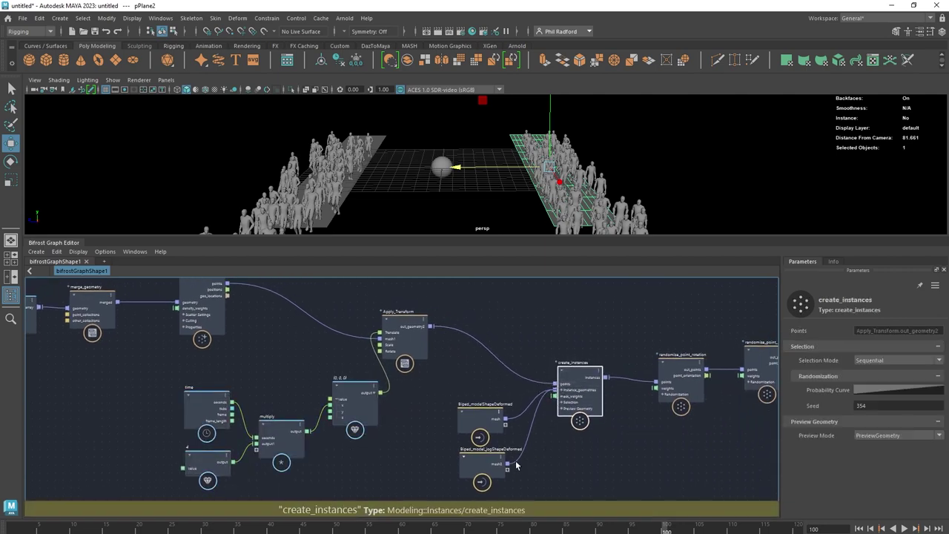
left_click_drag(444, 398, 464, 468)
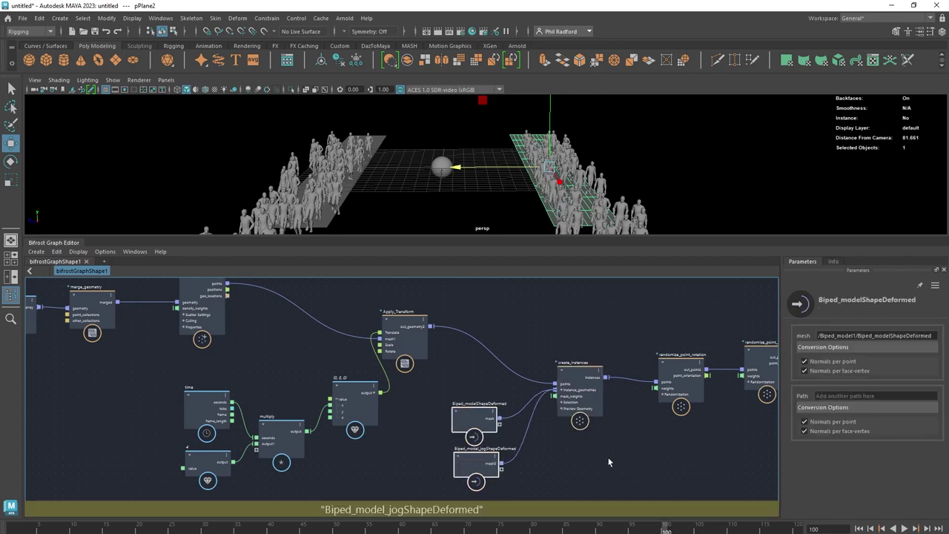
middle_click_drag(608, 462, 520, 453)
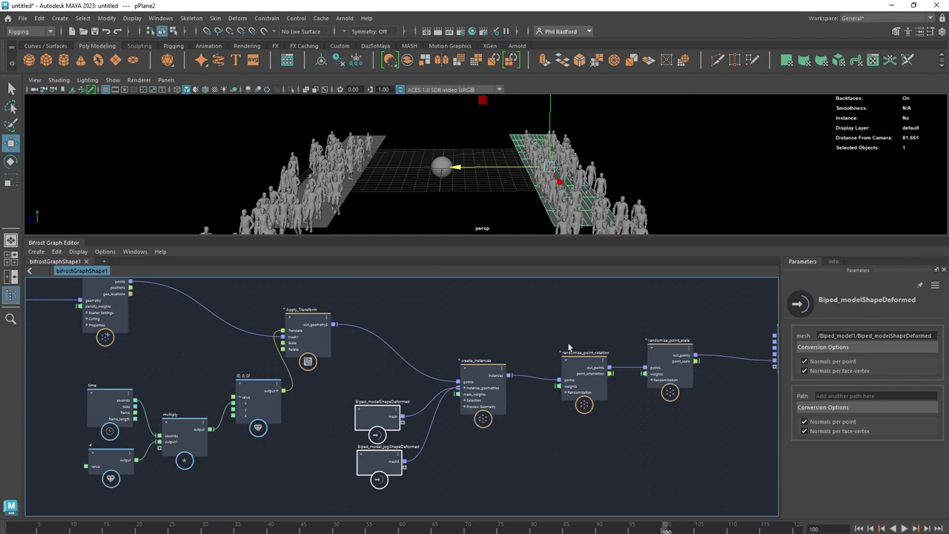
Step: Move randomize_point_rotation and randomize_point_scale closer to create_instances, and shift the four time-driven translation nodes slightly up and away from Apply_Transform
left_click(518, 330)
scroll(490, 326, "down", 3)
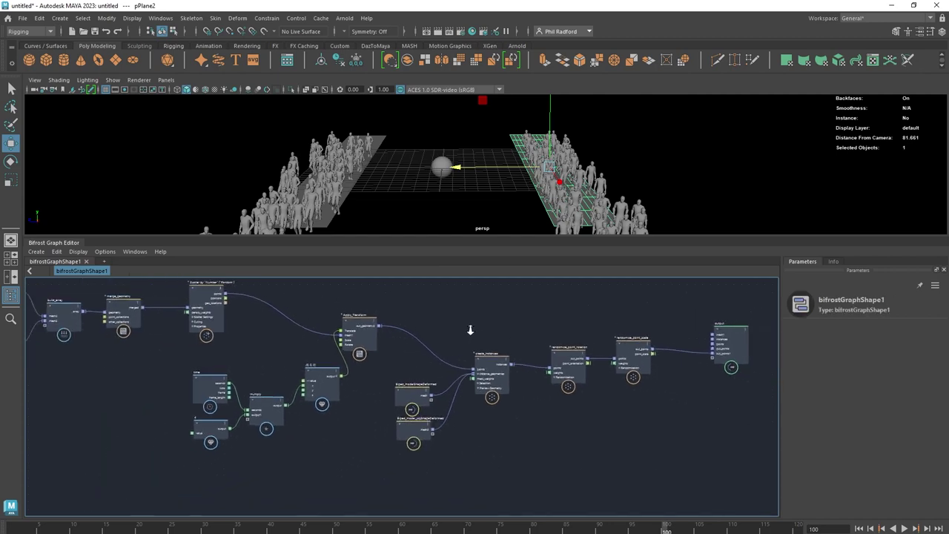
middle_click_drag(455, 314, 468, 339, "alt")
mouse_move(469, 338)
right_mouse_down("alt")
mouse_move(455, 341)
mouse_move(476, 355)
right_mouse_up("alt")
middle_click_drag(476, 355, 408, 318)
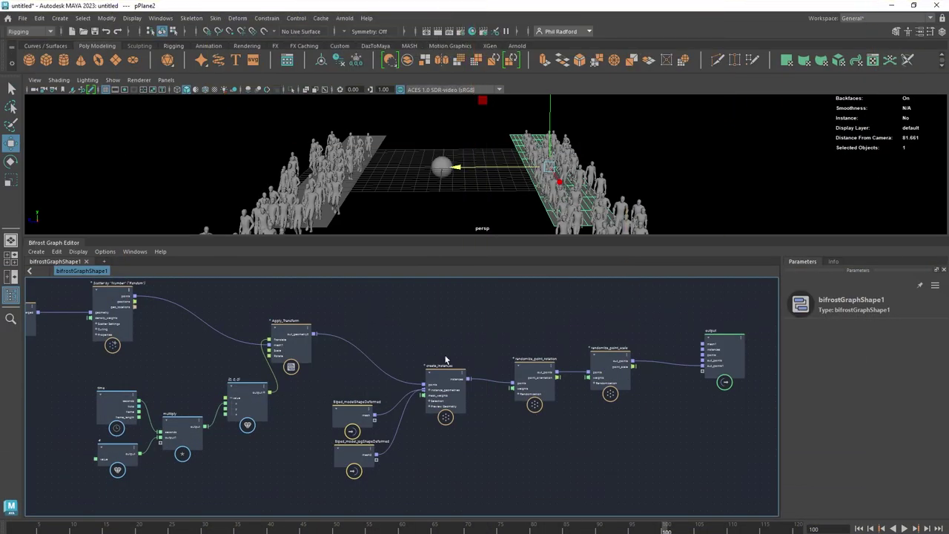
left_click_drag(605, 377, 591, 377)
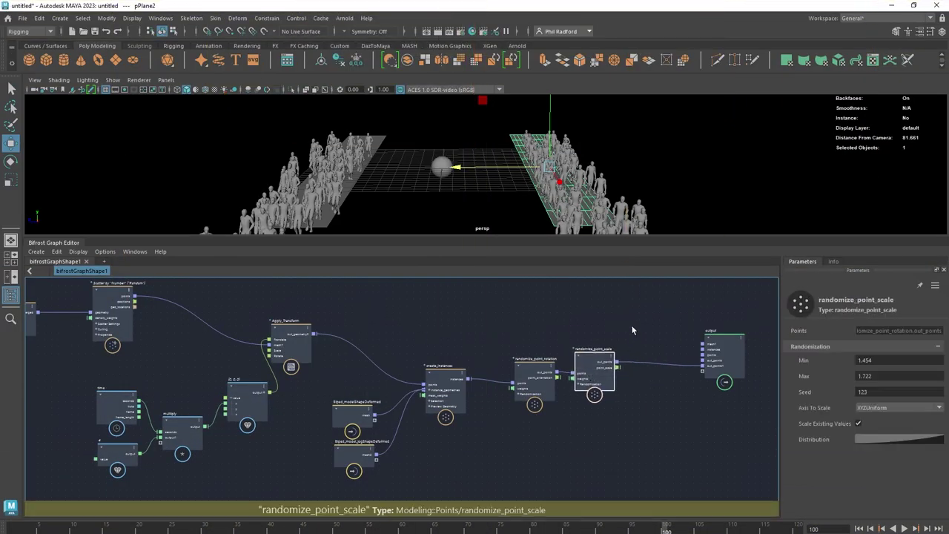
left_click_drag(636, 339, 533, 420)
left_click_drag(541, 387, 516, 384)
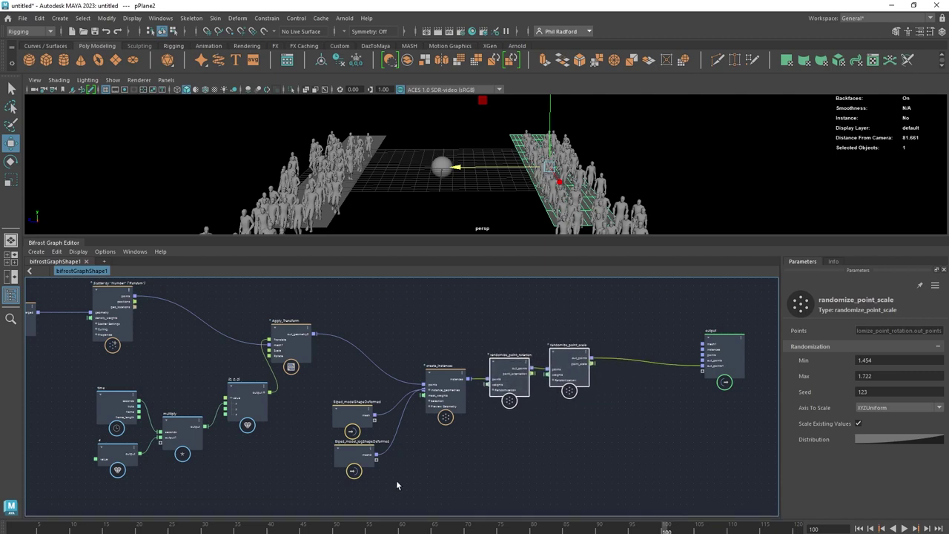
middle_click_drag(426, 458, 553, 455, "alt")
left_click_drag(199, 478, 369, 391)
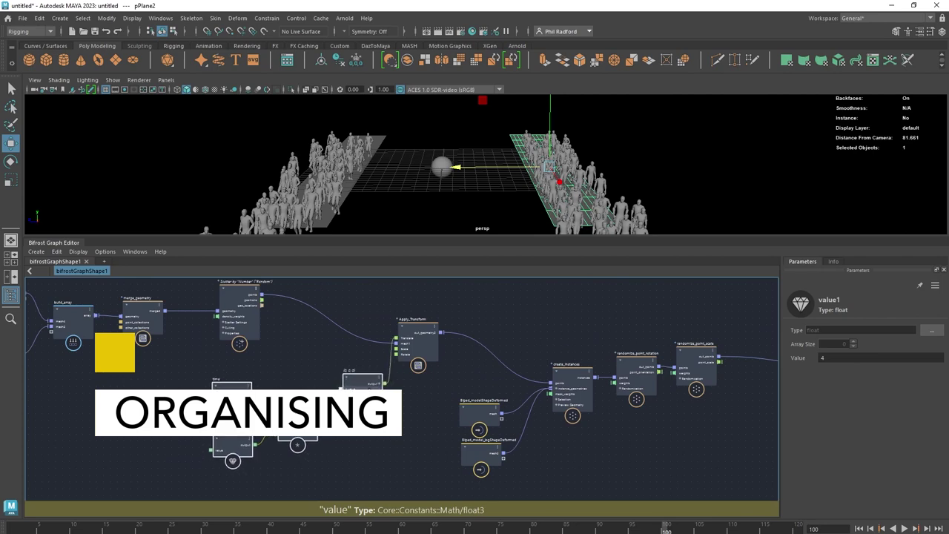
Step: Create a backdrop around the create_instances, randomize_point_rotation and randomize_point_scale nodes
middle_click_drag(649, 430, 549, 427, "alt")
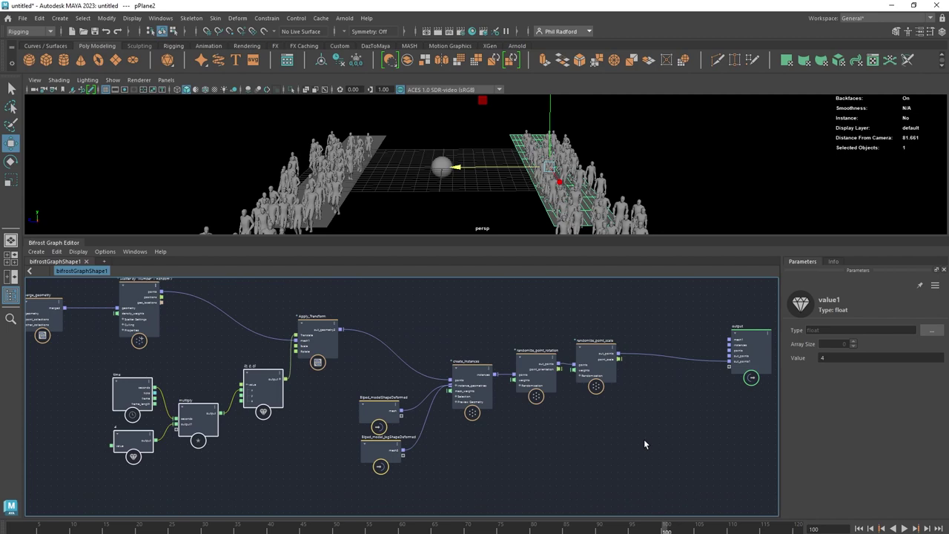
left_click_drag(640, 445, 436, 321)
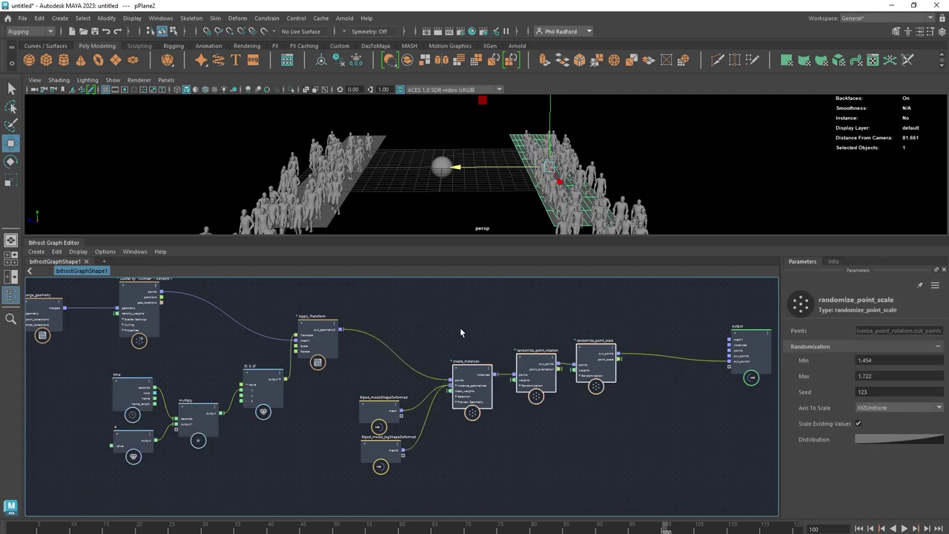
right_click(461, 330)
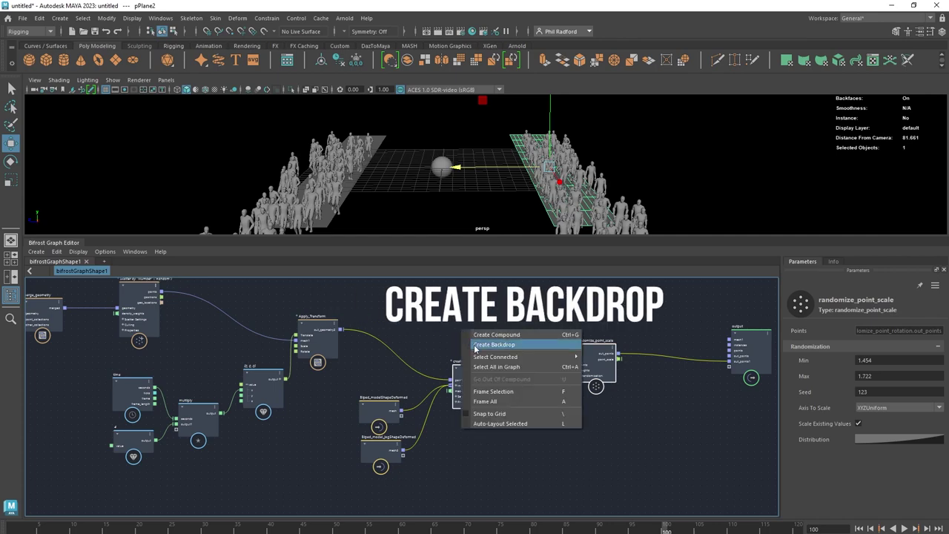
left_click(476, 346)
left_click(488, 337)
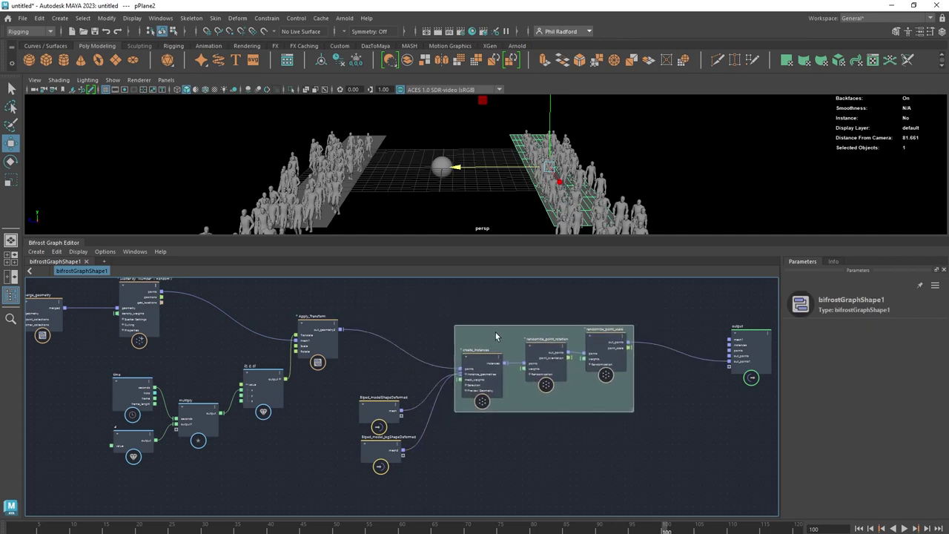
Step: Move the backdrop with its nodes slightly toward the output node, and adjust the spacing of create_instances and randomize_point_rotation inside it
left_click_drag(496, 332, 508, 334)
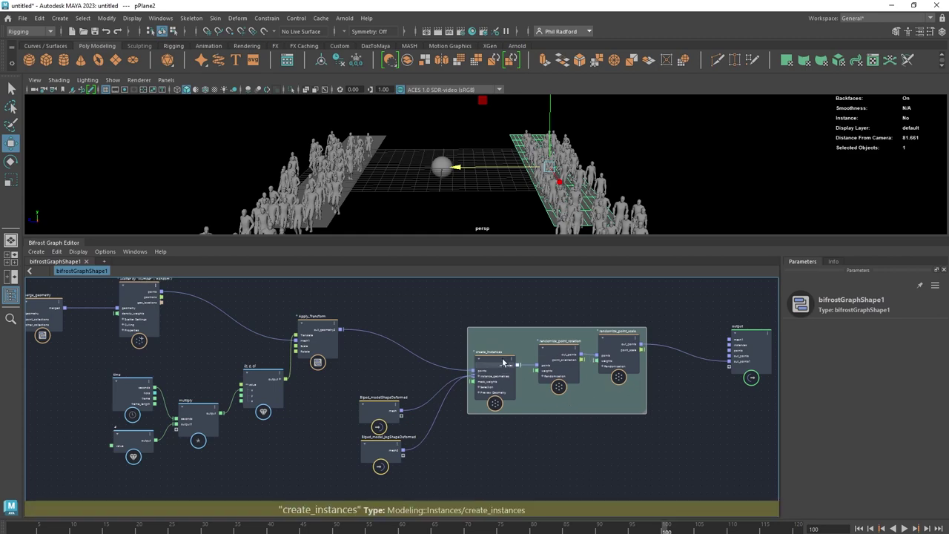
left_click(562, 361)
left_click_drag(560, 362, 563, 363)
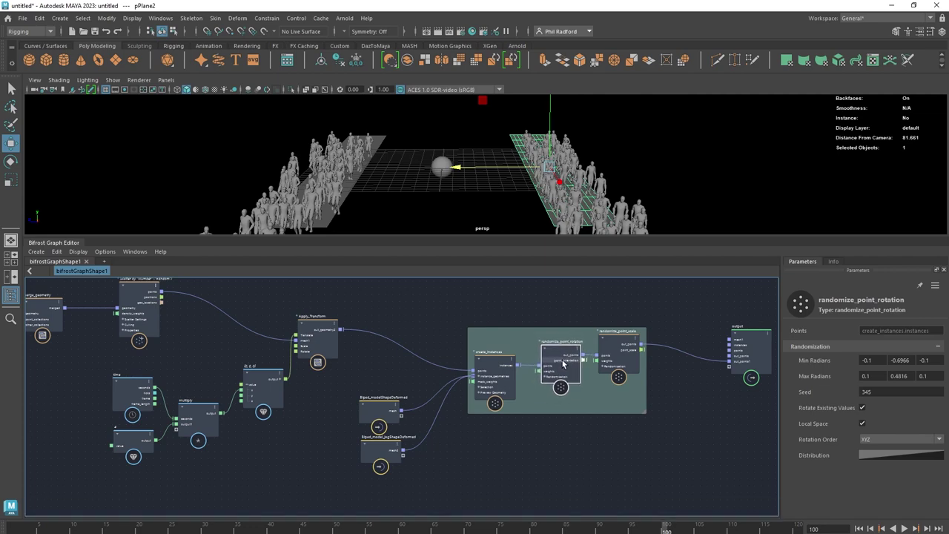
scroll(609, 424, "up", 3)
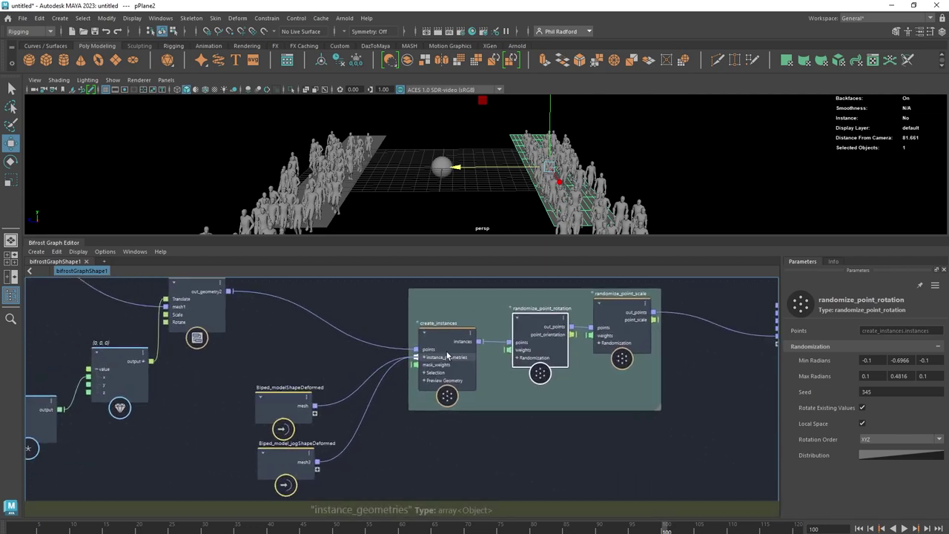
left_click(462, 360)
Step: Recolour the backdrop dark blue (#24216d) and label it "Use this for instance randomization"
middle_click_drag(647, 434, 640, 485, "alt")
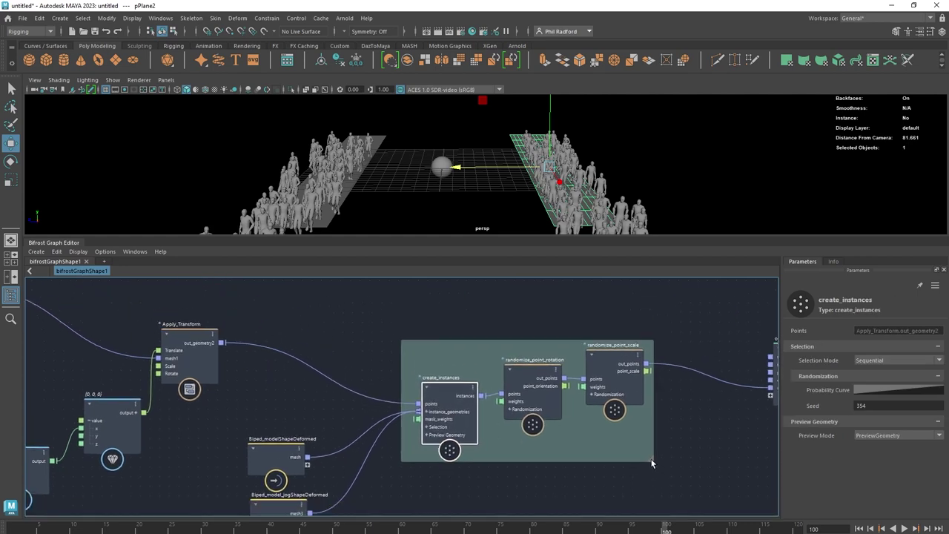
double_click(651, 459)
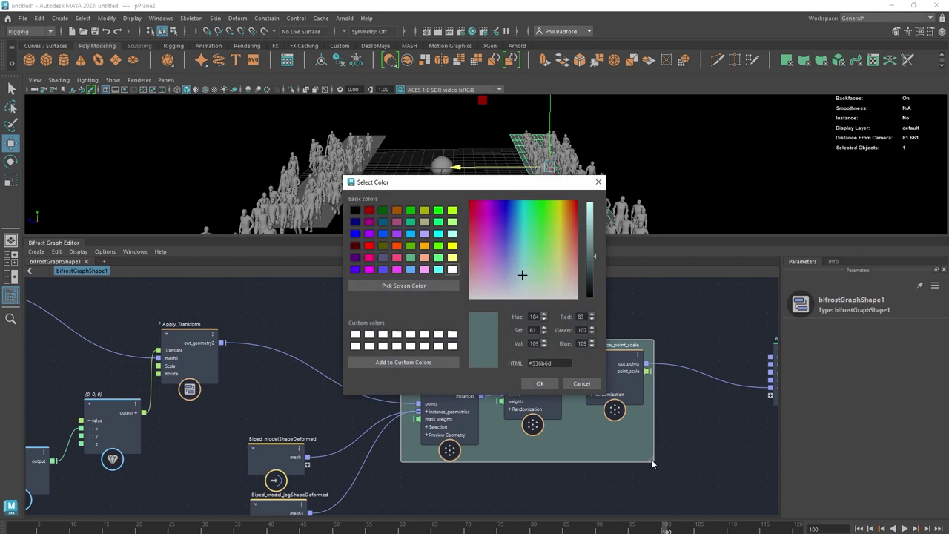
left_click_drag(543, 273, 504, 232)
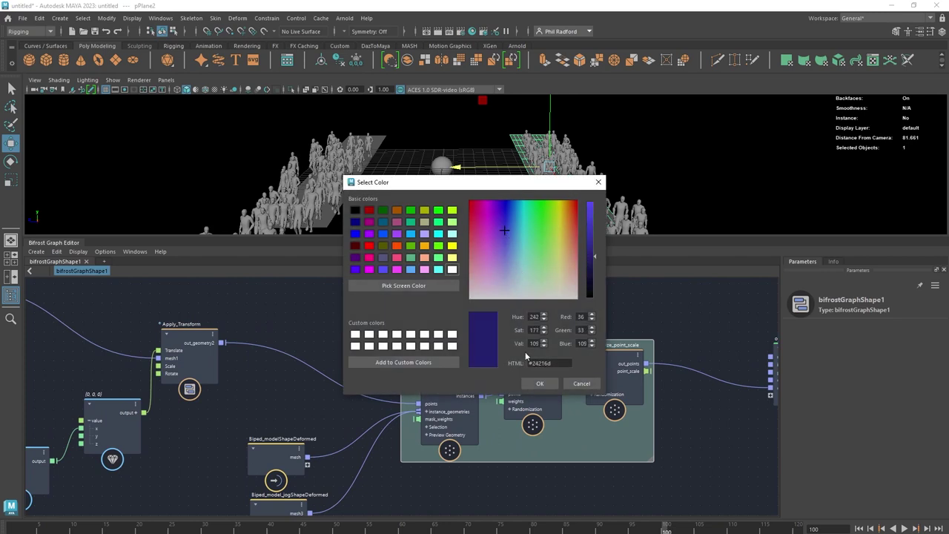
left_click(548, 387)
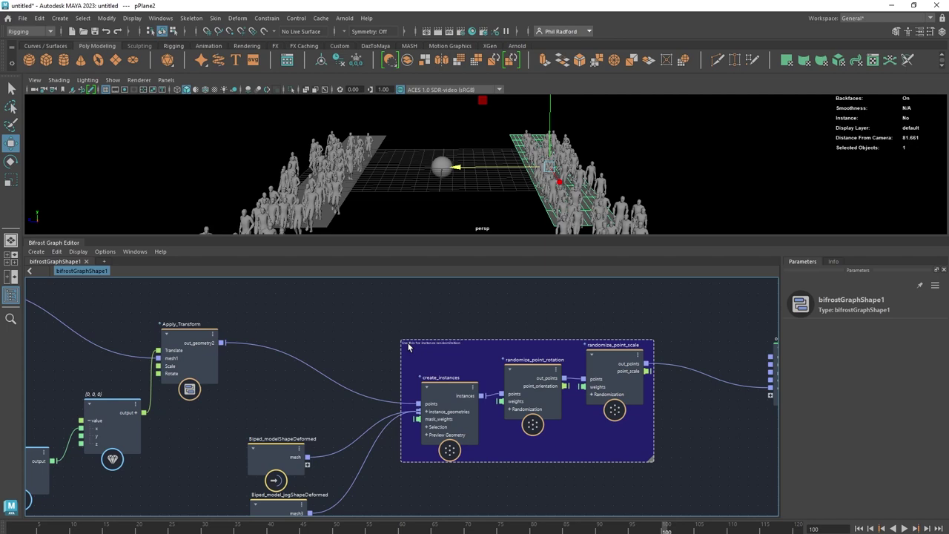
left_click(425, 316)
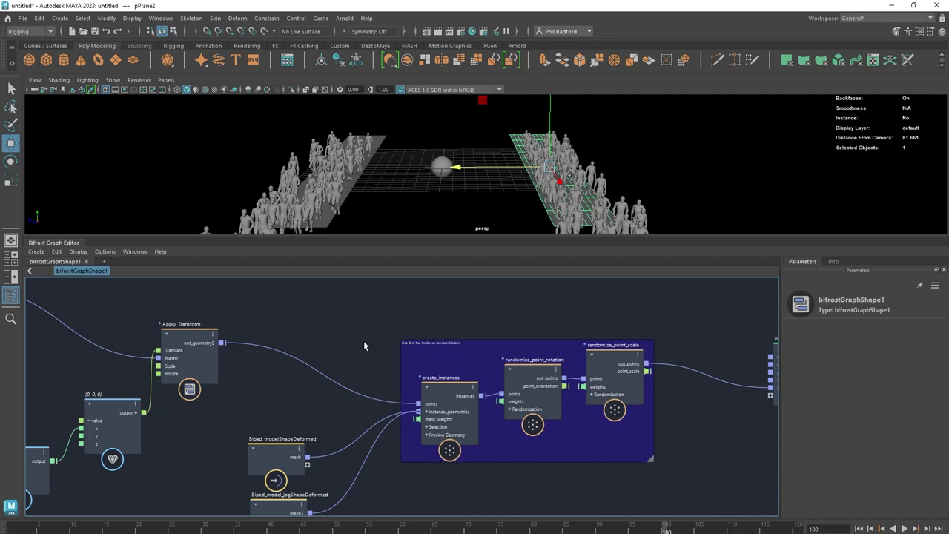
Step: Move the two Biped model input nodes together closer to the blue backdrop
middle_click_drag(364, 345, 682, 334)
scroll(649, 315, "down", 2)
middle_click_drag(391, 351, 290, 402)
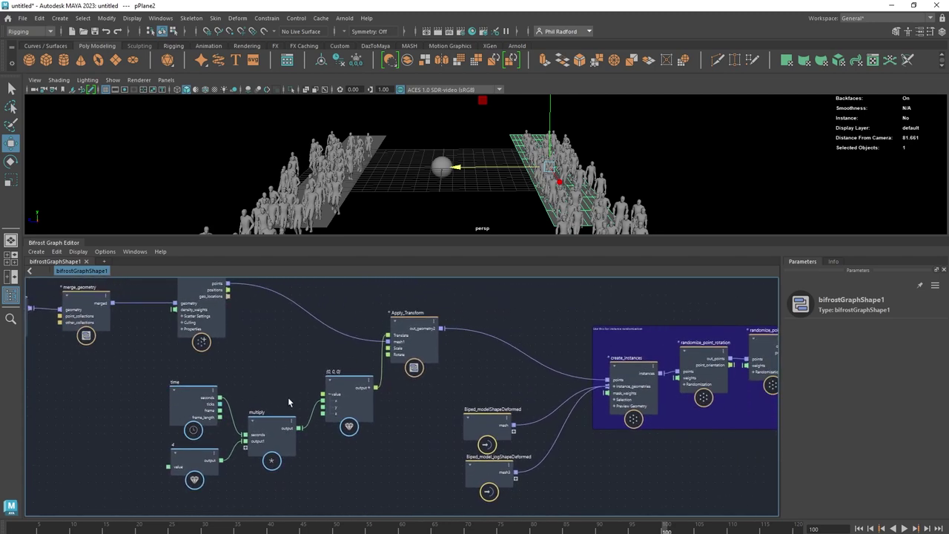
left_click_drag(426, 411, 552, 477)
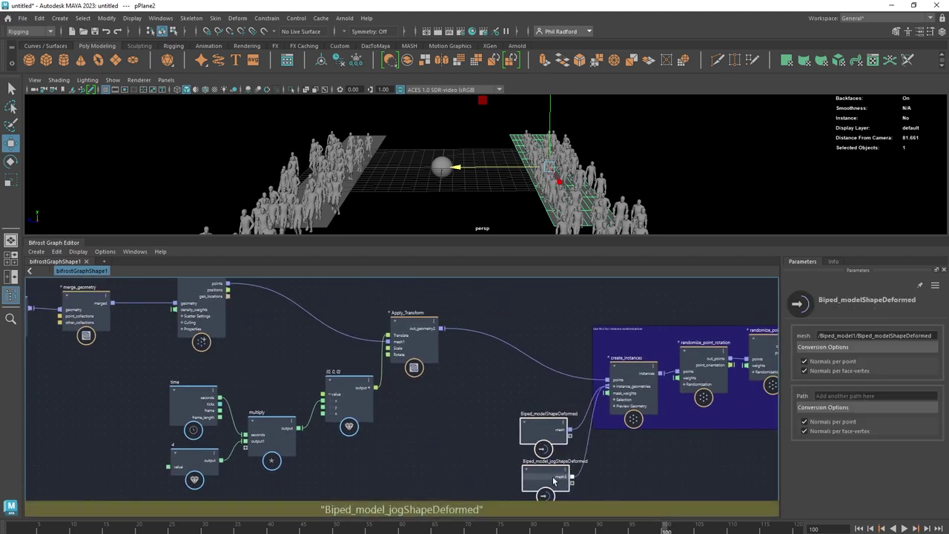
Step: Move Apply_Transform further downstream and bring the time, float value, multiply and vector value nodes closer to it
middle_click_drag(454, 413, 470, 424)
left_click_drag(437, 356, 471, 322)
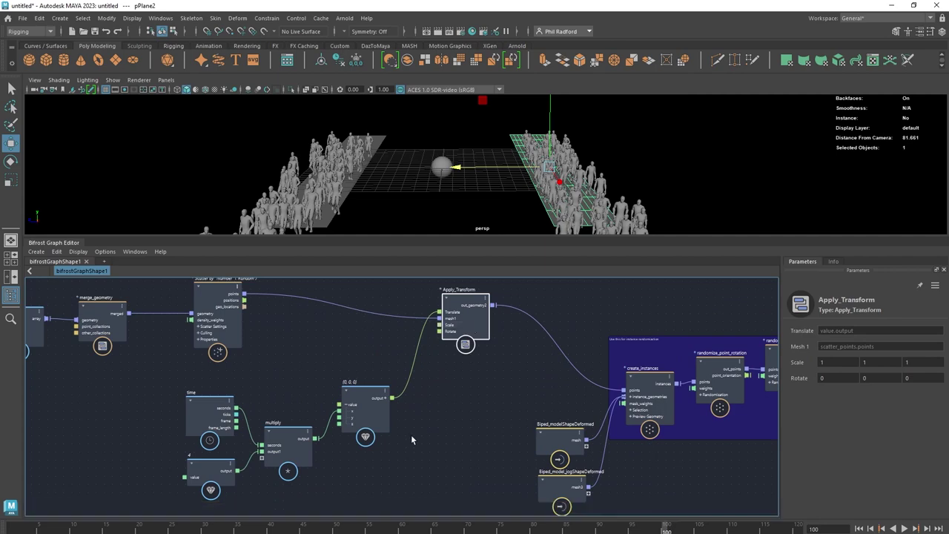
left_click_drag(323, 483, 169, 368)
left_click_drag(368, 420, 418, 401)
left_click_drag(461, 332, 477, 349)
Step: Move the time, float value, multiply, vector value and Apply_Transform nodes closer to the blue backdrop and enclose them in a new backdrop
left_click_drag(221, 365, 499, 462)
right_click(472, 414)
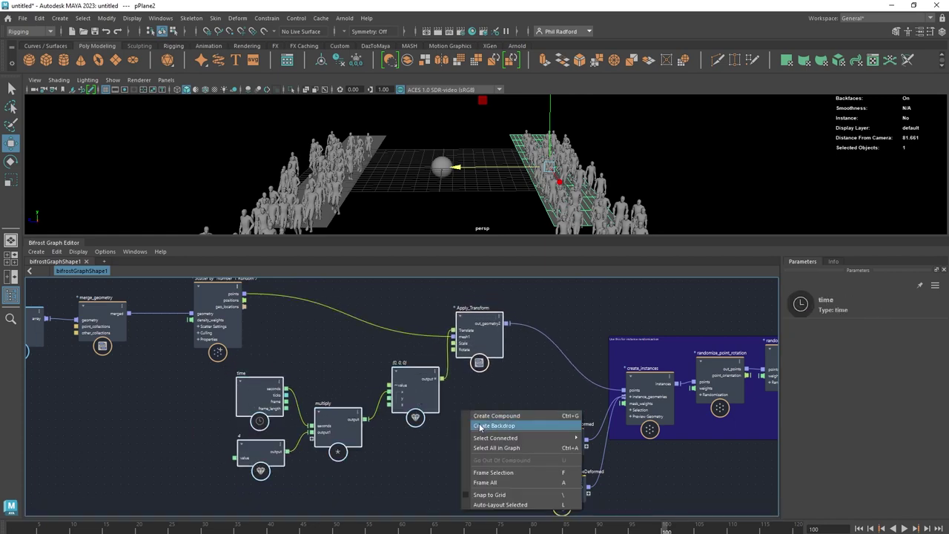
left_click(480, 425)
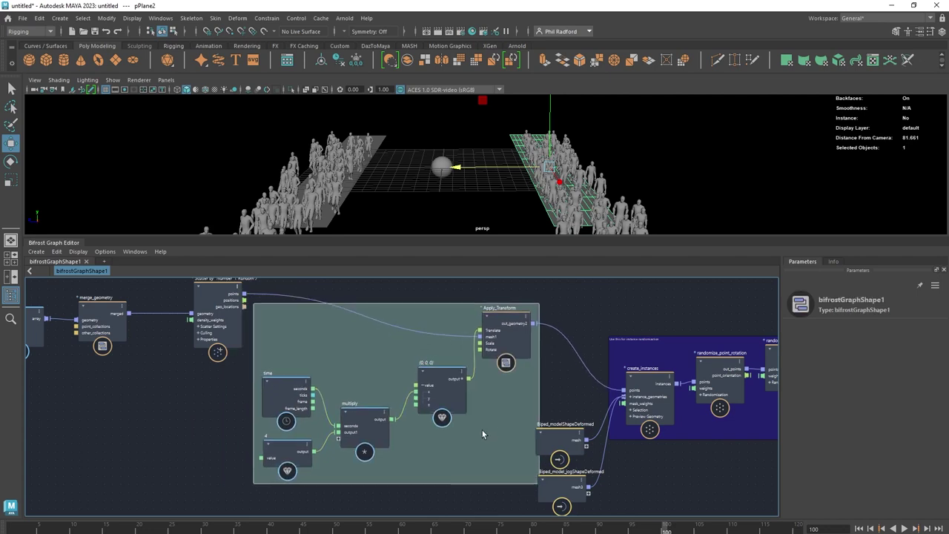
scroll(482, 430, "down", 4)
middle_click_drag(262, 409, 243, 414)
left_click_drag(248, 354, 147, 271)
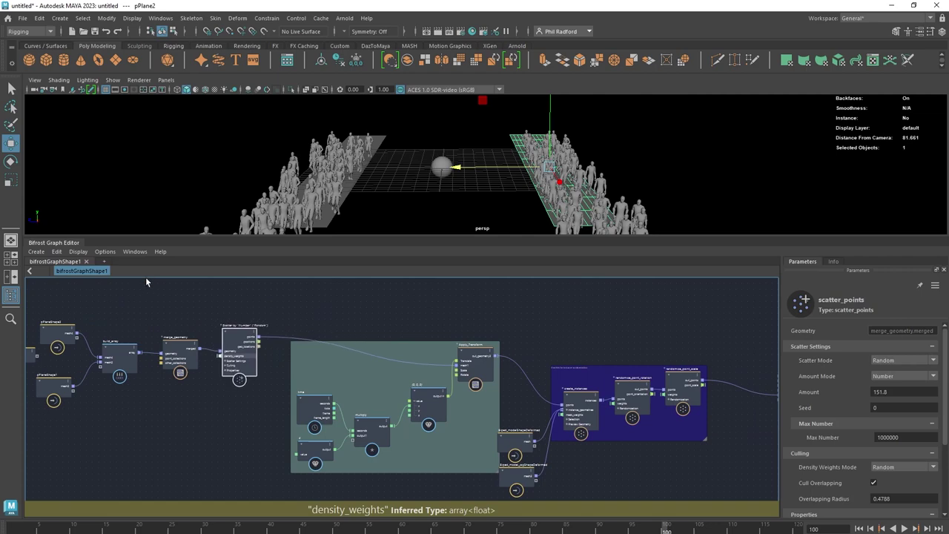
Step: Rearrange Apply_Transform, the vector value, time and multiply nodes, raising Apply_Transform to the new backdrop's upper edge
middle_click_drag(465, 440, 423, 439, "alt")
right_click_drag(424, 438, 423, 437, "alt")
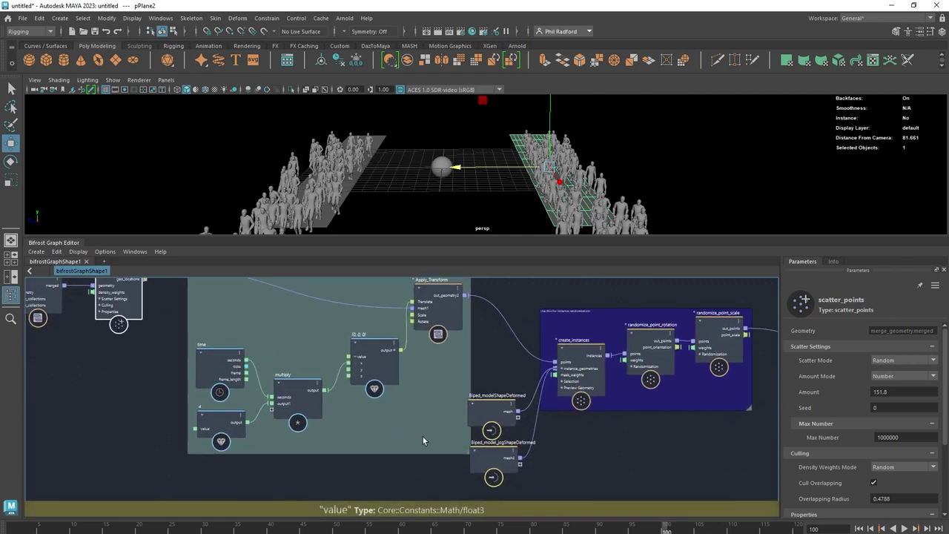
middle_click_drag(422, 437, 400, 464, "alt")
right_click_drag(401, 465, 373, 467, "alt")
middle_click_drag(401, 433, 496, 423, "alt")
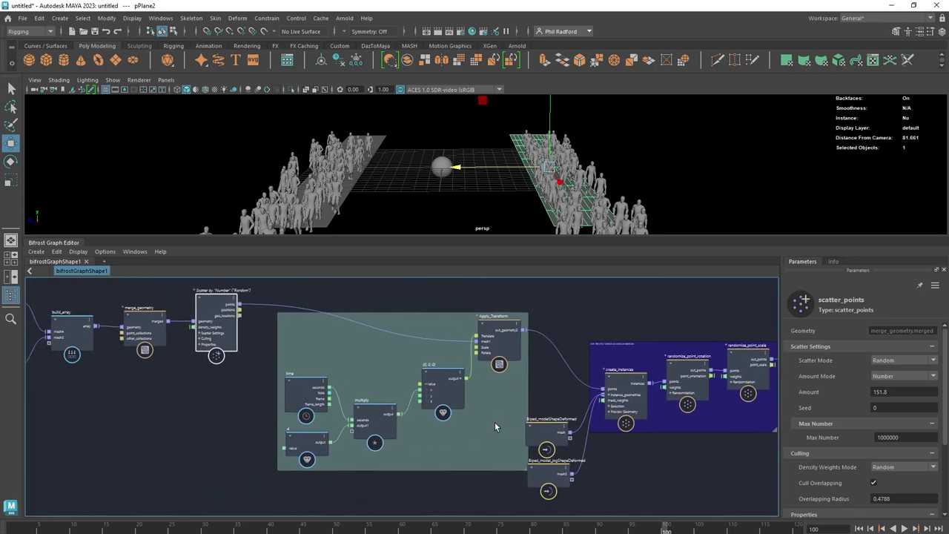
left_click_drag(501, 335, 475, 306)
left_click_drag(444, 380, 408, 354)
mouse_move(305, 391)
left_mouse_down()
mouse_move(272, 375)
mouse_move(302, 386)
left_mouse_up()
left_click_drag(369, 421, 362, 415)
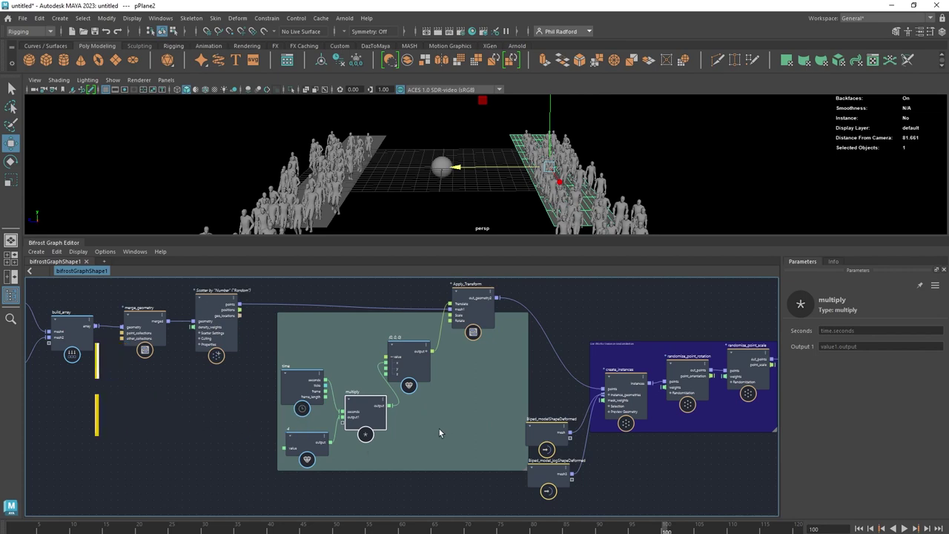
Step: Group the time, float value, multiply, vector value and Apply_Transform nodes into a compound
left_click(307, 442)
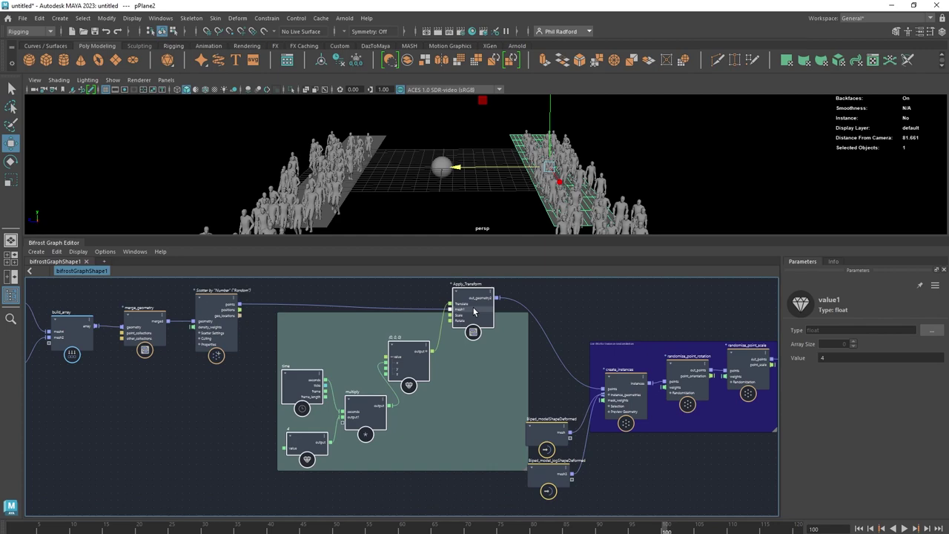
left_click(235, 406)
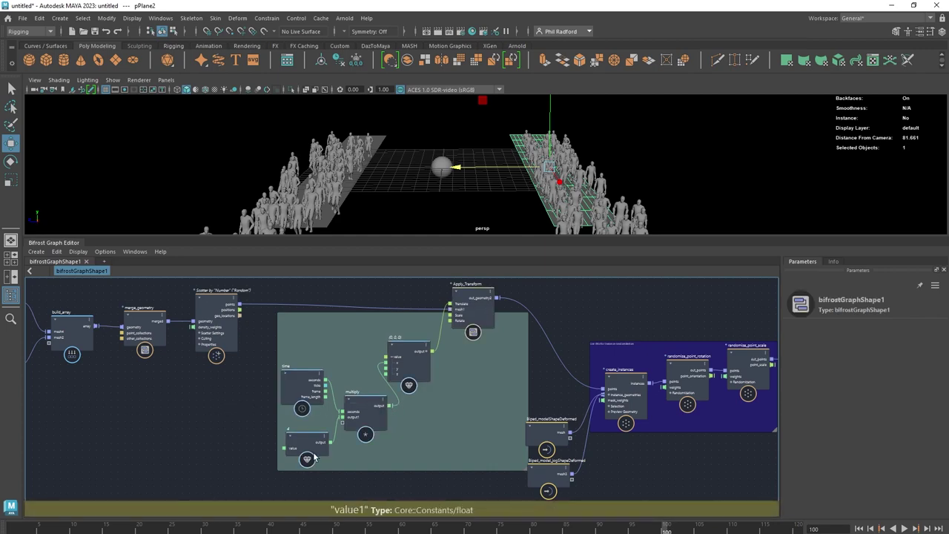
left_click(300, 387)
left_click(300, 440, "shift")
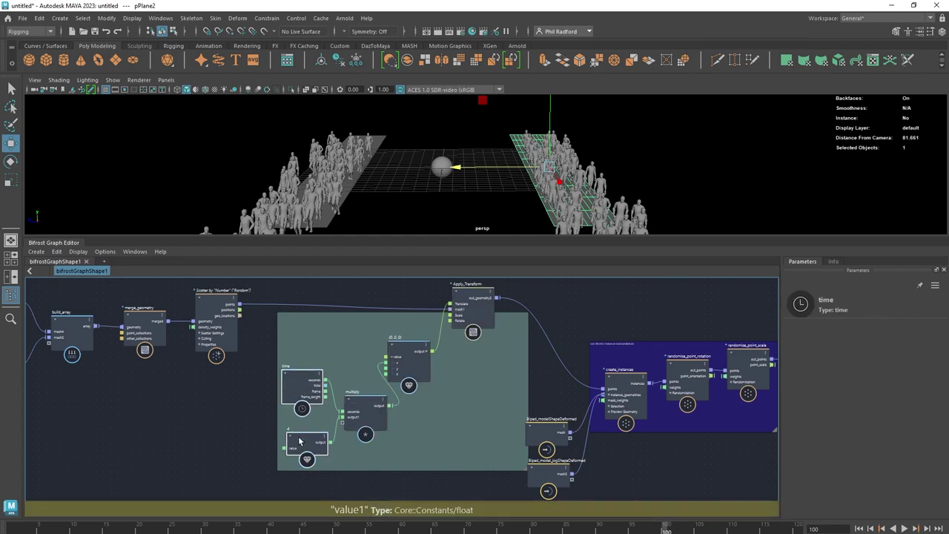
left_click(357, 417, "shift")
left_click(397, 357, "shift")
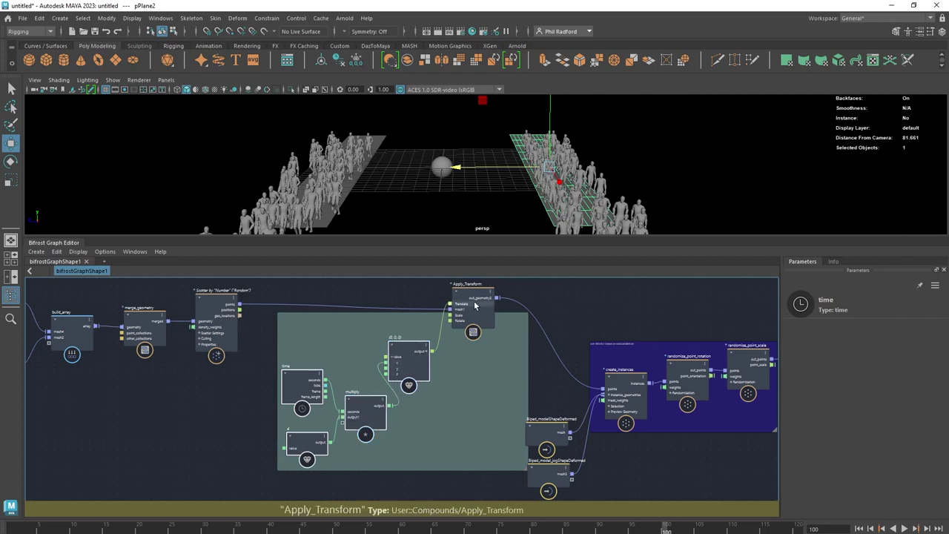
left_click(470, 298, "shift")
scroll(573, 291, "up", 3)
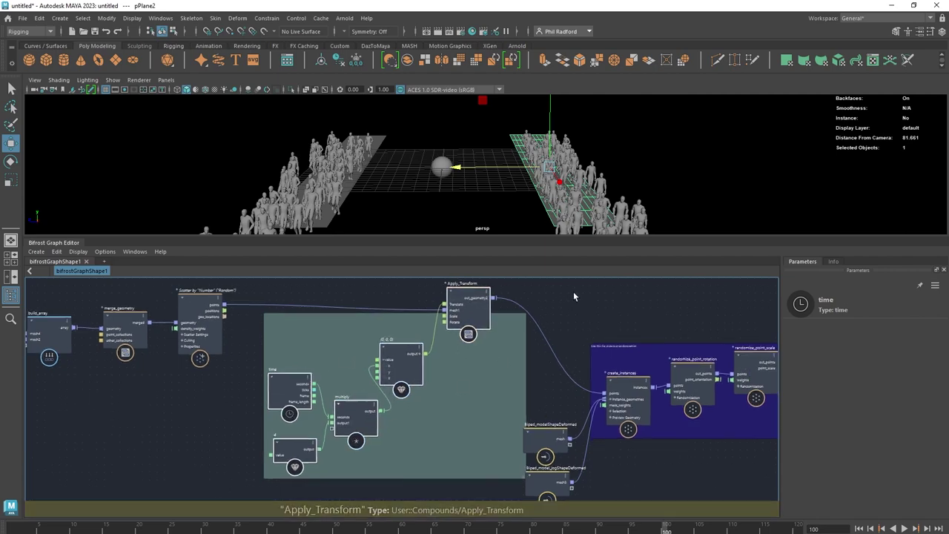
middle_click_drag(575, 320, 596, 326)
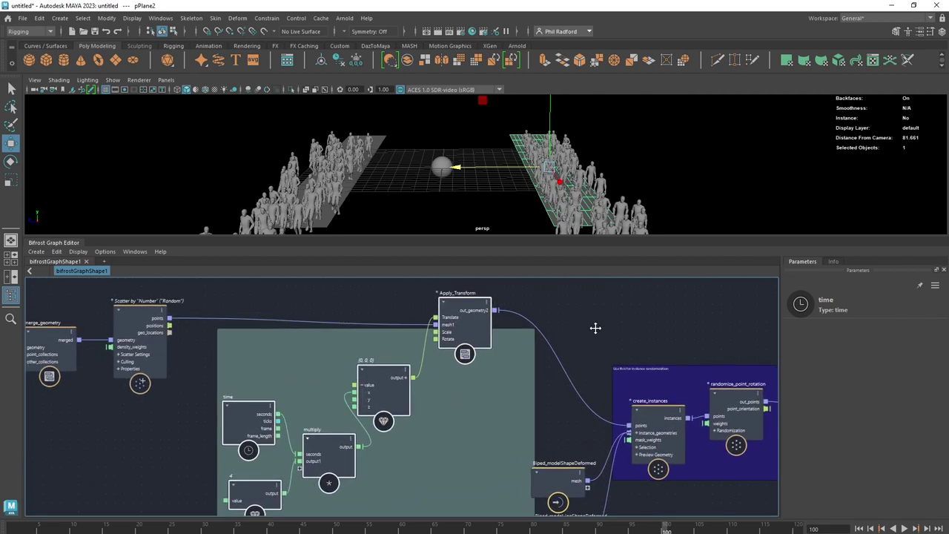
right_click(430, 304)
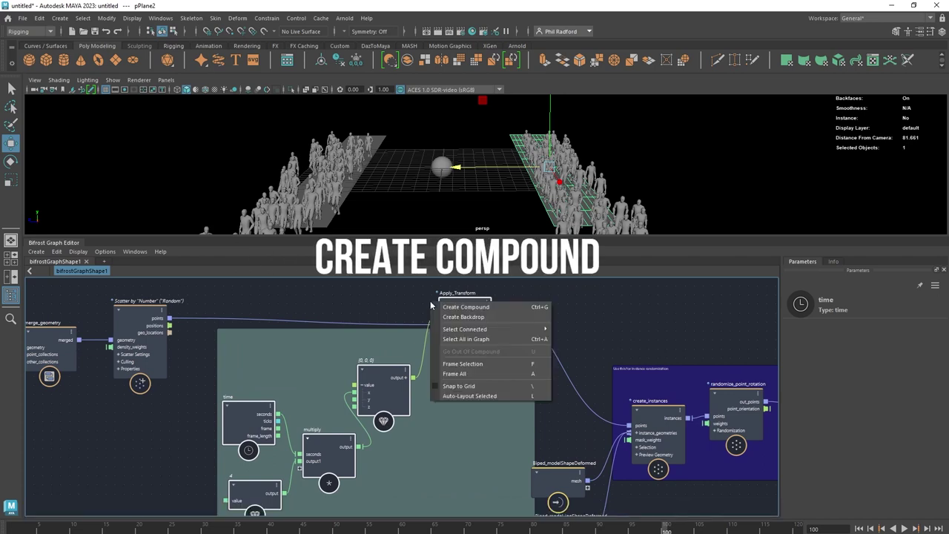
left_click(466, 307)
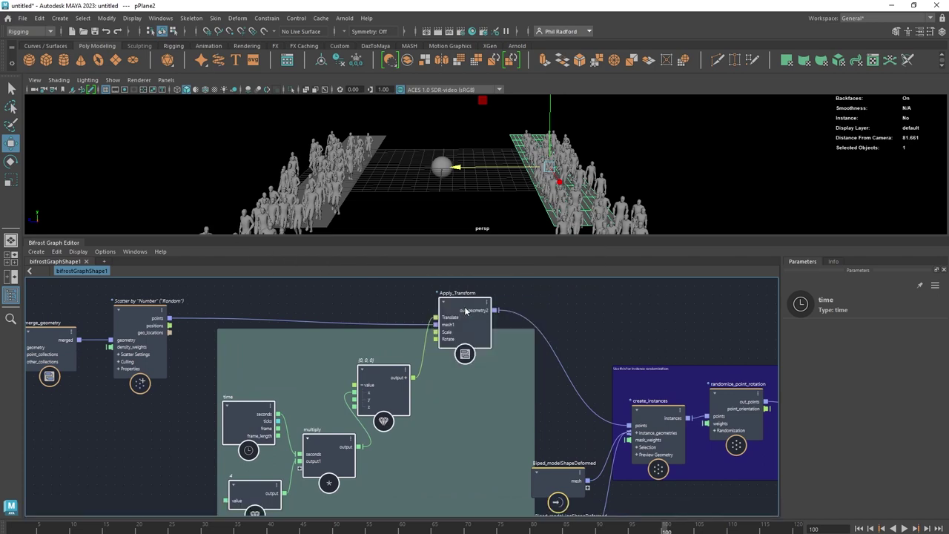
Step: Position the compound over the green backdrop's upper edge, between the scatter node and create_instances
left_click_drag(332, 407, 383, 321)
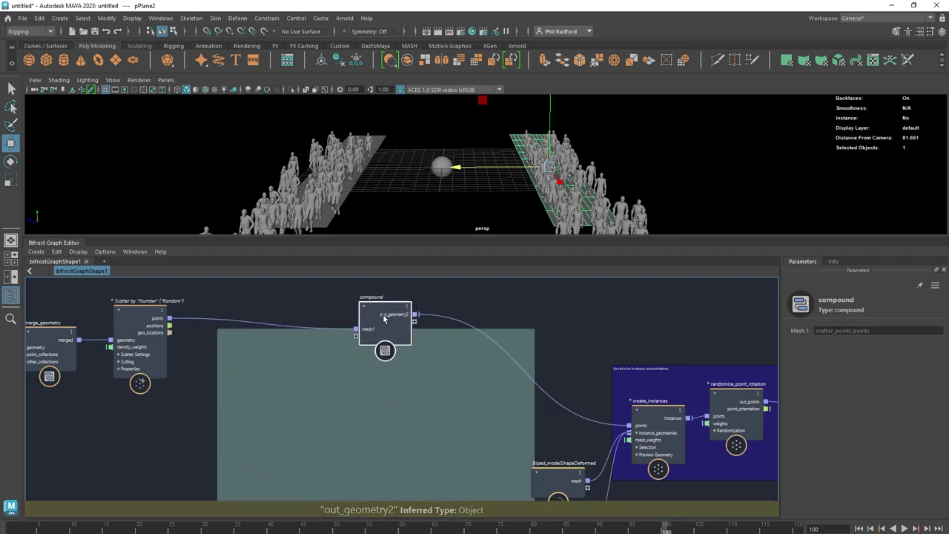
left_click(429, 390)
scroll(428, 389, "down", 2)
middle_click_drag(428, 389, 455, 363, "alt")
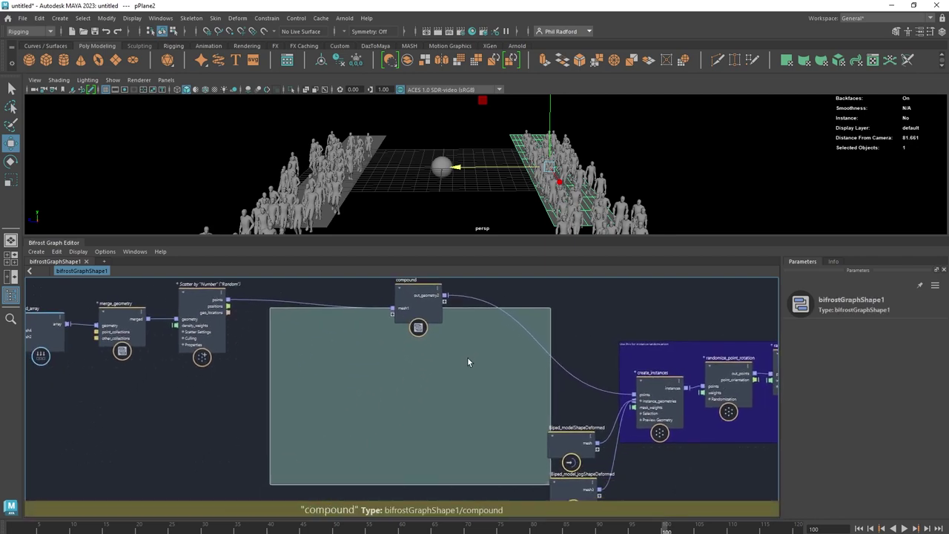
mouse_move(426, 304)
left_mouse_down()
mouse_move(425, 284)
mouse_move(434, 367)
mouse_move(425, 299)
left_mouse_up()
middle_click_drag(333, 344, 323, 386, "alt")
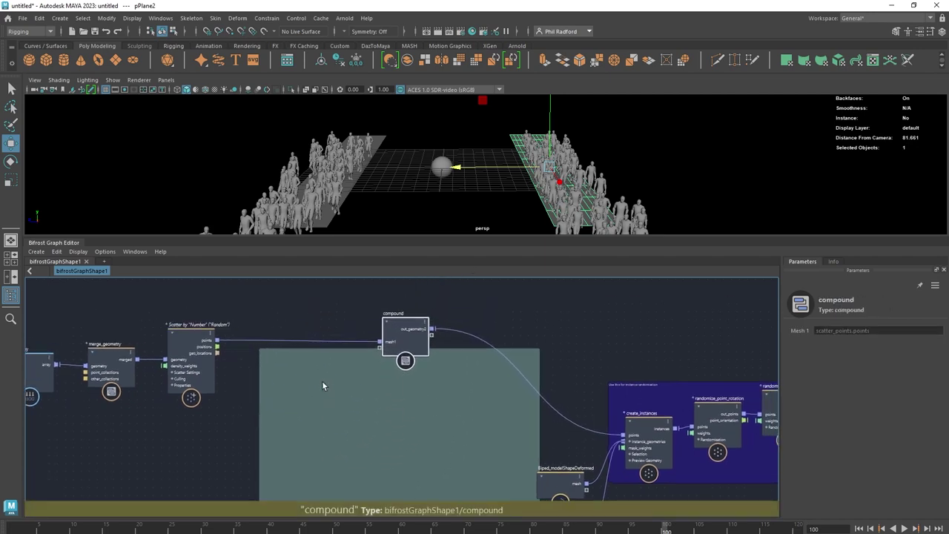
Step: Explode the compound back into its individual nodes
middle_click_drag(401, 396, 427, 372, "alt")
right_click_drag(427, 372, 475, 396, "alt")
middle_click_drag(442, 388, 441, 429, "alt")
left_click_drag(435, 312, 434, 311)
right_click(435, 315)
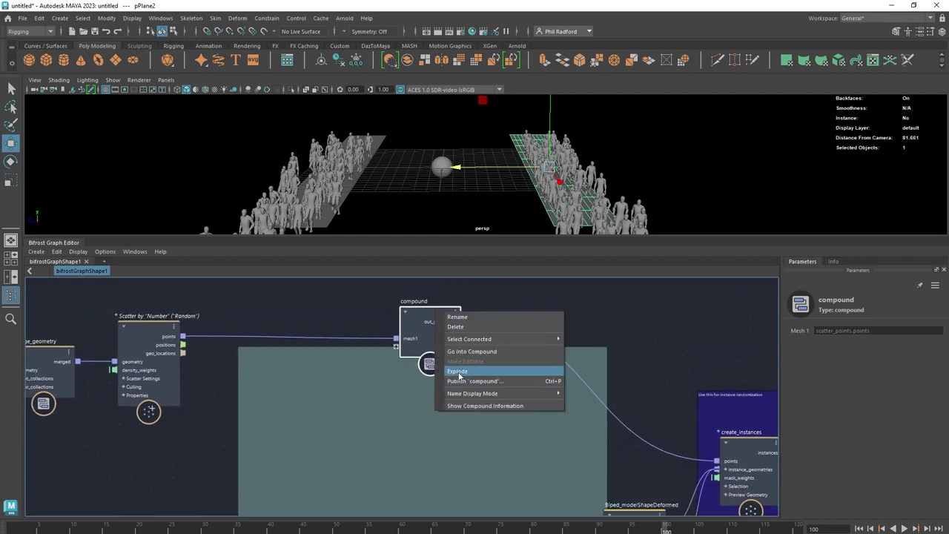
left_click(458, 371)
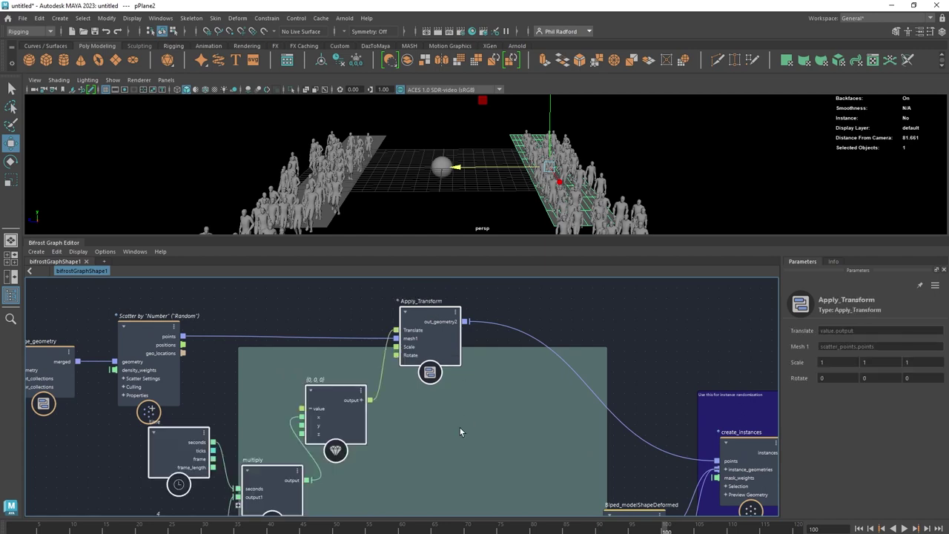
Step: Create a compound from the selected transform and time nodes and place it level with the scatter node's points output
right_click(445, 317)
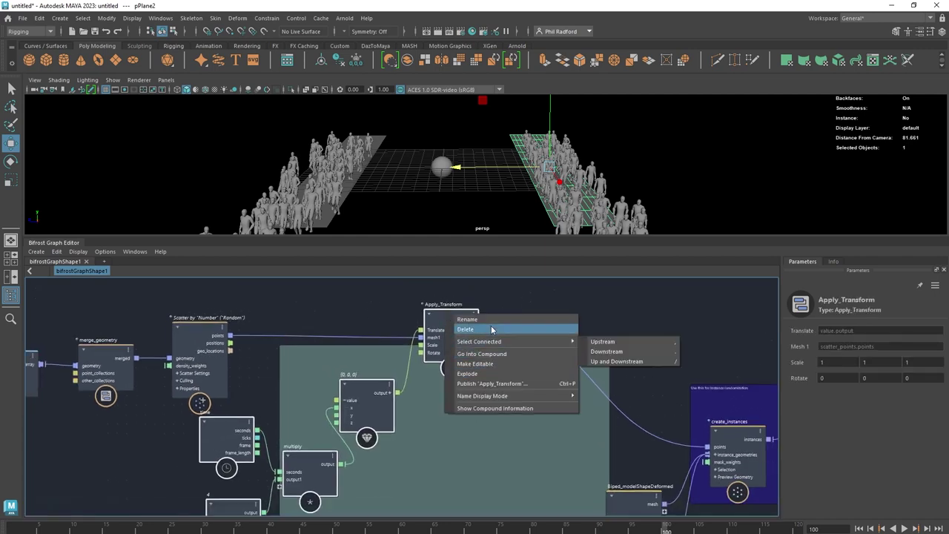
right_click(410, 313)
right_click(410, 315)
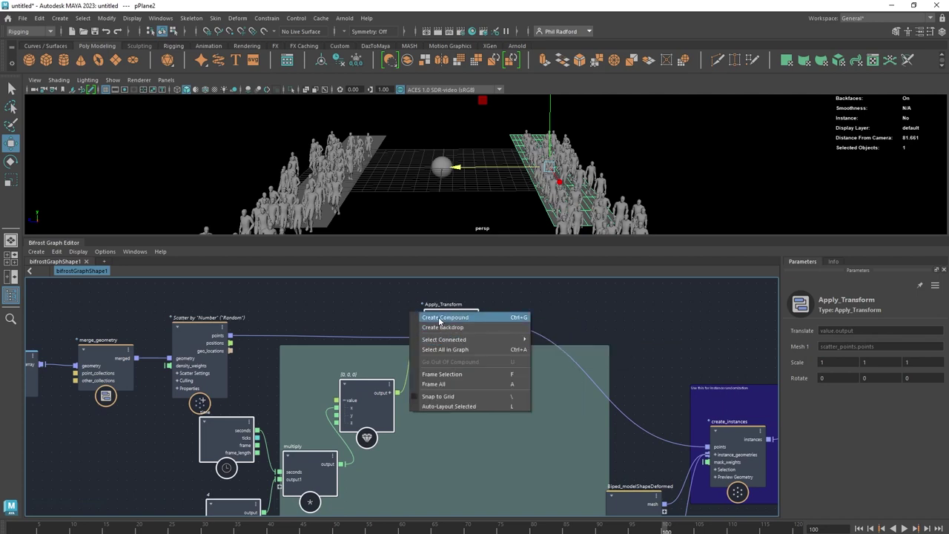
left_click(443, 318)
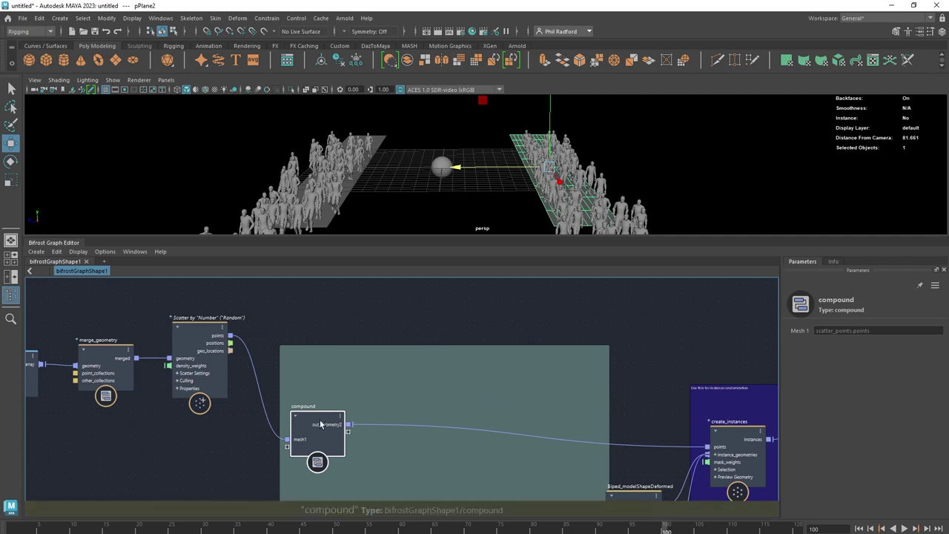
left_click_drag(438, 342, 441, 324)
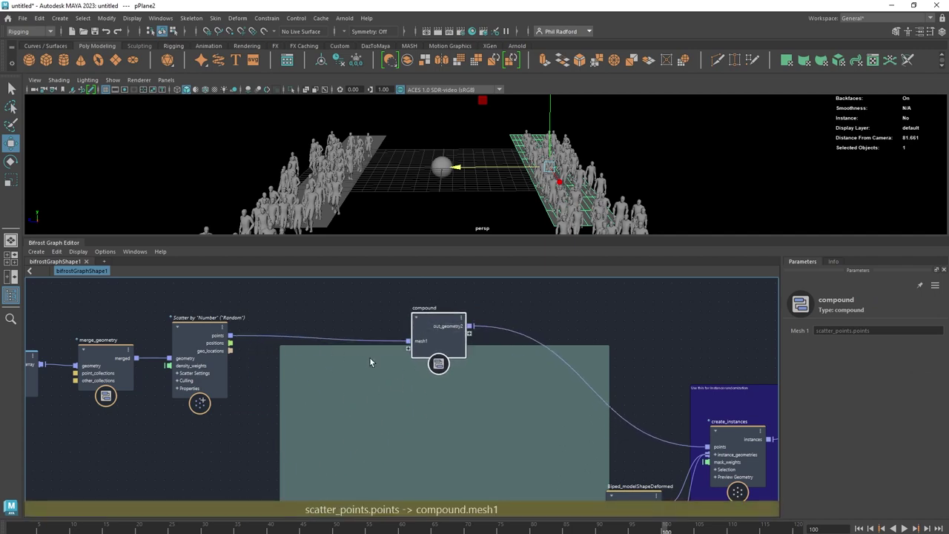
Step: Open the compound and move its input node above the time node and its output node beside Apply_Transform
double_click(436, 316)
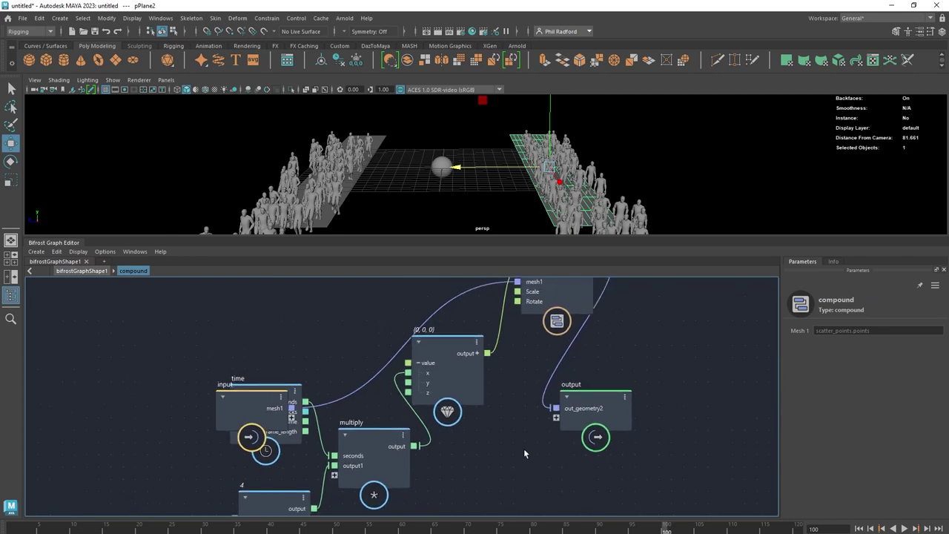
scroll(523, 448, "down", 2)
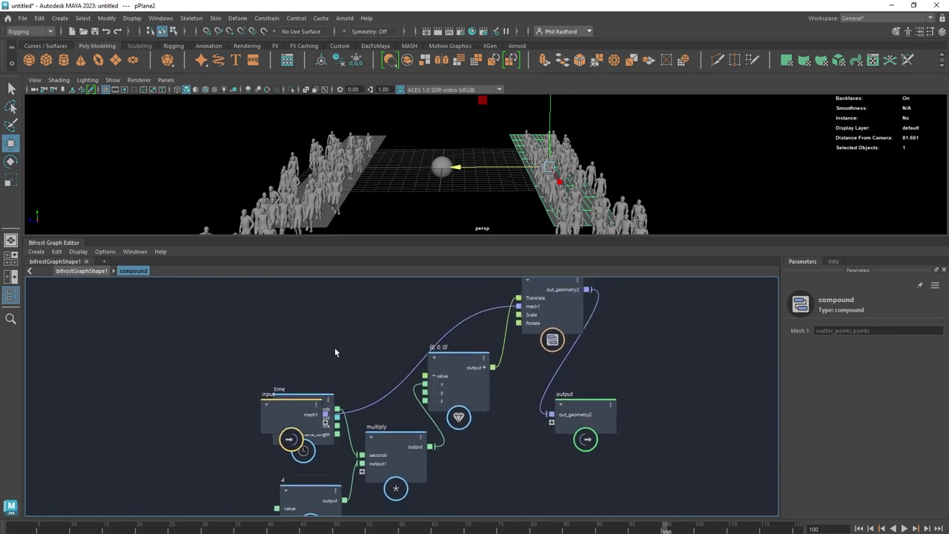
scroll(334, 348, "down", 2)
middle_click_drag(346, 375, 307, 372, "alt")
left_click_drag(262, 400, 304, 301)
left_click_drag(508, 396, 583, 318)
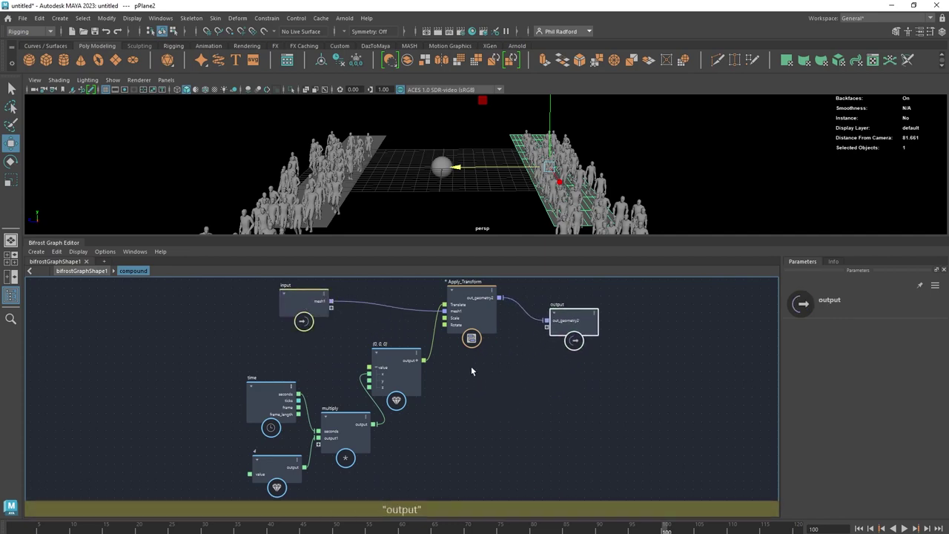
Step: Spread out the vector value, time, multiply and float value nodes inside the compound
left_click_drag(396, 365, 407, 350)
left_click_drag(271, 400, 250, 405)
left_click_drag(349, 433, 345, 426)
left_click_drag(274, 463, 242, 469)
middle_click_drag(497, 403, 487, 408, "alt")
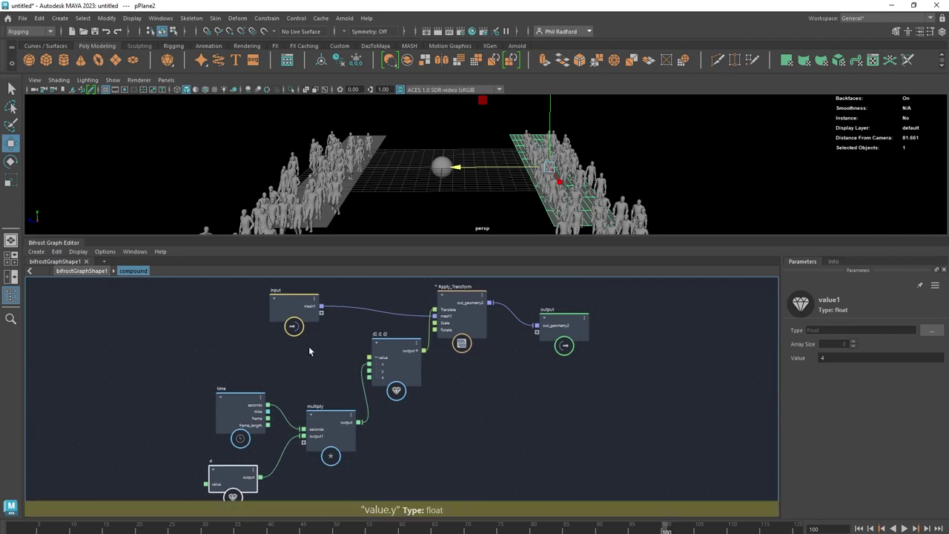
Step: Move the compound's input node farther upstream and its output node farther downstream, nudging the time node slightly
left_click_drag(287, 311, 221, 312)
left_click_drag(566, 341, 626, 316)
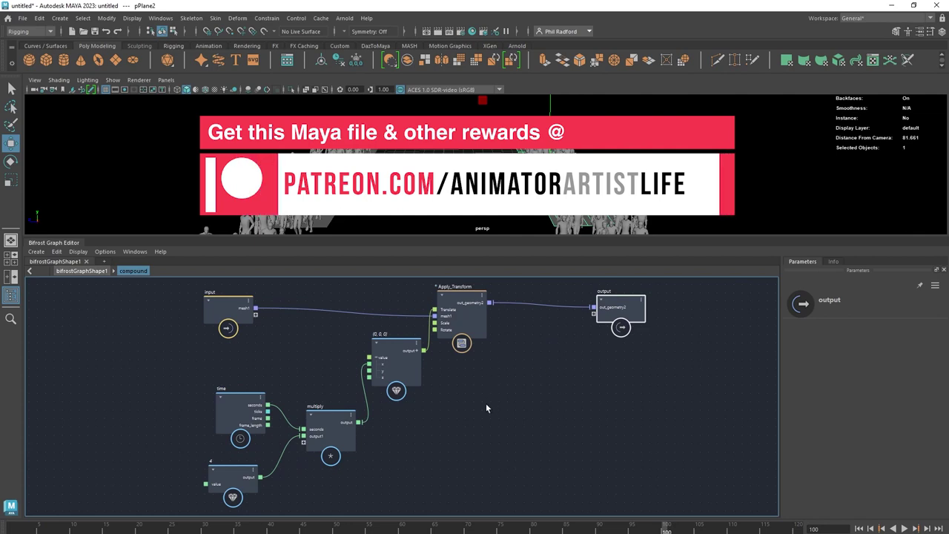
left_click_drag(244, 406, 239, 409)
left_click_drag(233, 318, 169, 314)
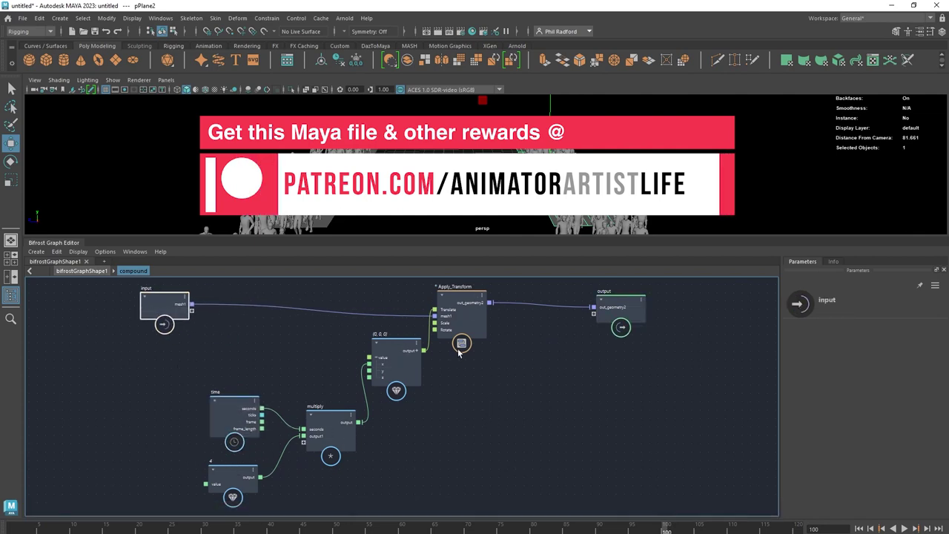
left_click_drag(172, 311, 169, 315)
left_click_drag(621, 311, 643, 309)
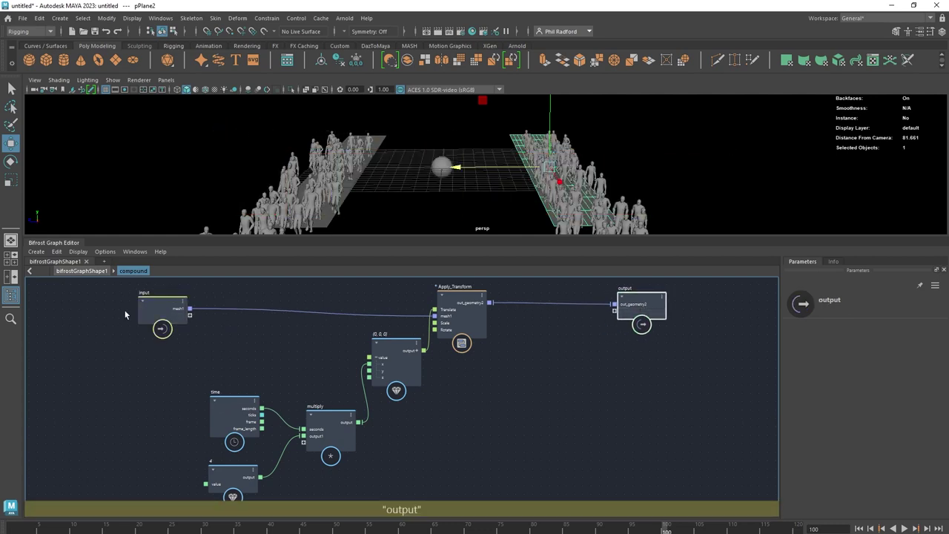
Step: Check the compound node in the parent bifrostGraphShape1 graph, then go back inside the compound
left_click(102, 273)
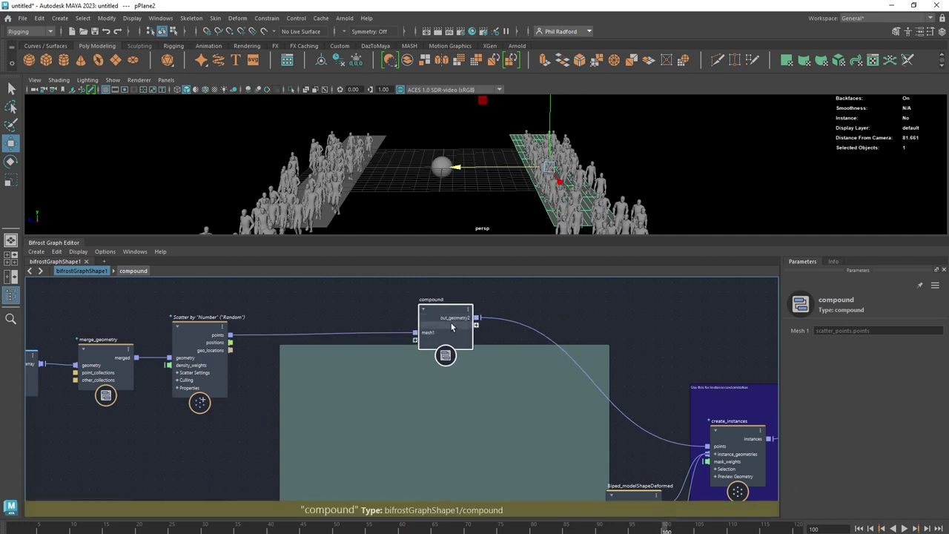
left_click(133, 271)
middle_click_drag(429, 424, 471, 420)
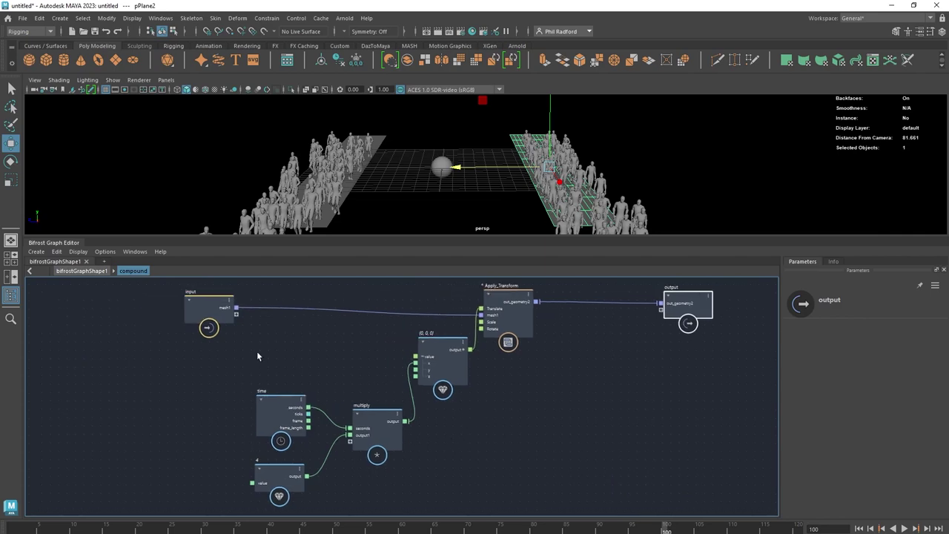
Step: Adjust the input and float value node positions and expose the float node's value as a new port on the compound's input node
left_click_drag(215, 306, 198, 309)
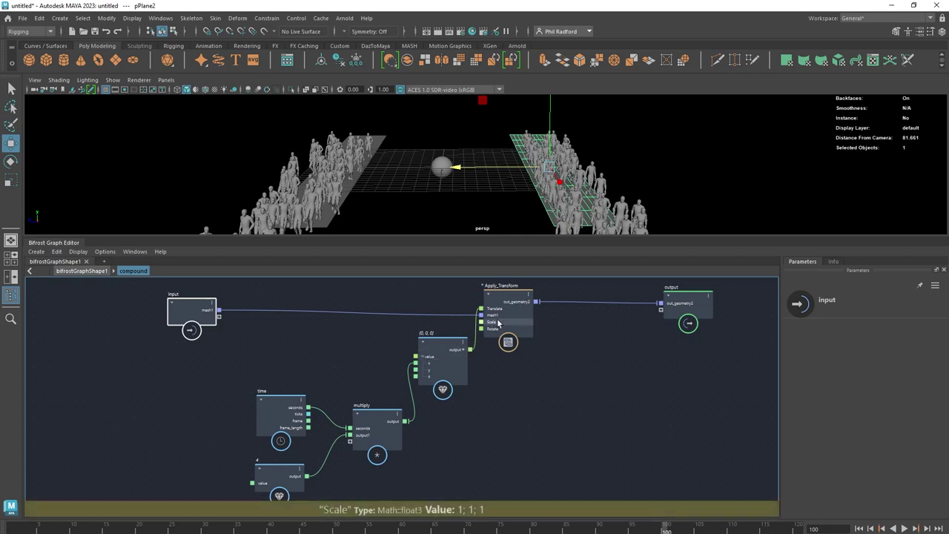
left_click_drag(269, 476, 271, 467)
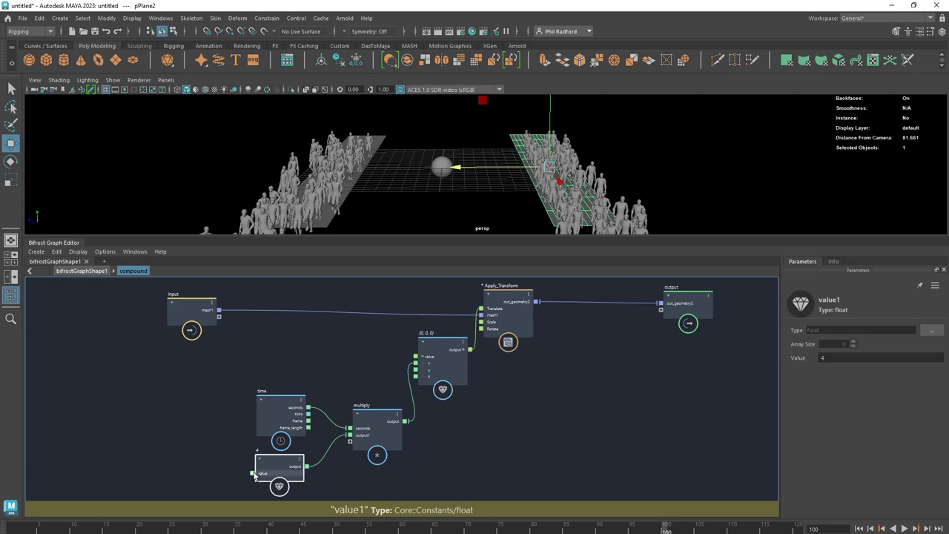
left_click_drag(253, 473, 219, 319)
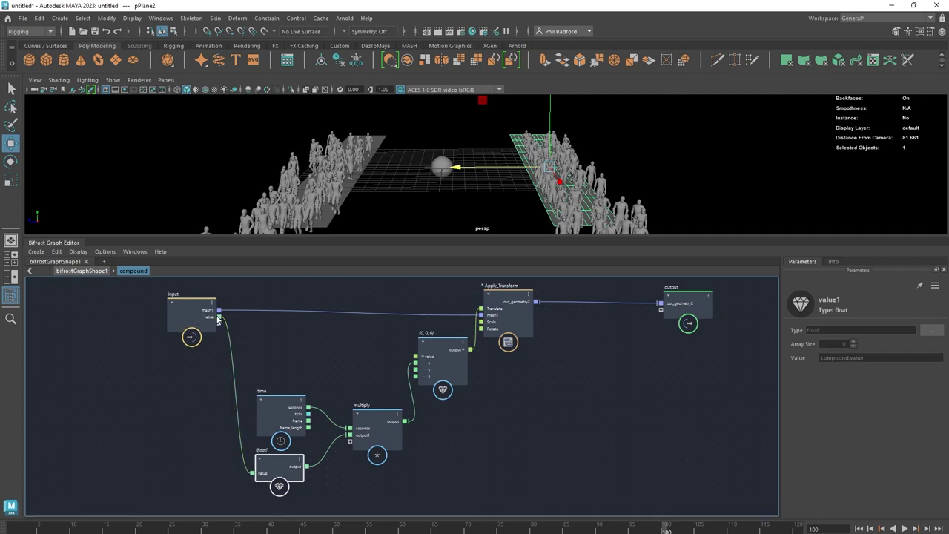
Step: Return to the parent bifrostGraphShape1 graph and set the compound's exposed Value to 12
left_click(82, 271)
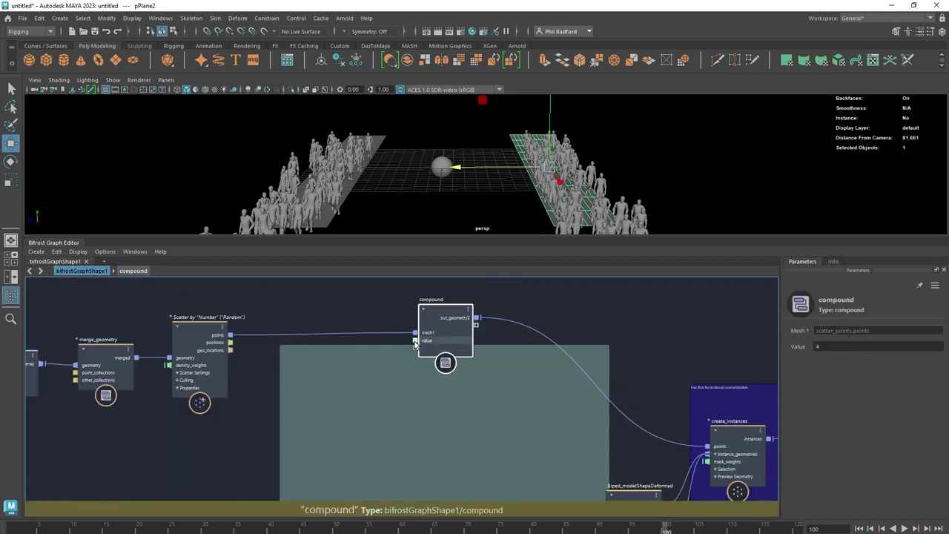
left_click_drag(422, 340, 421, 345)
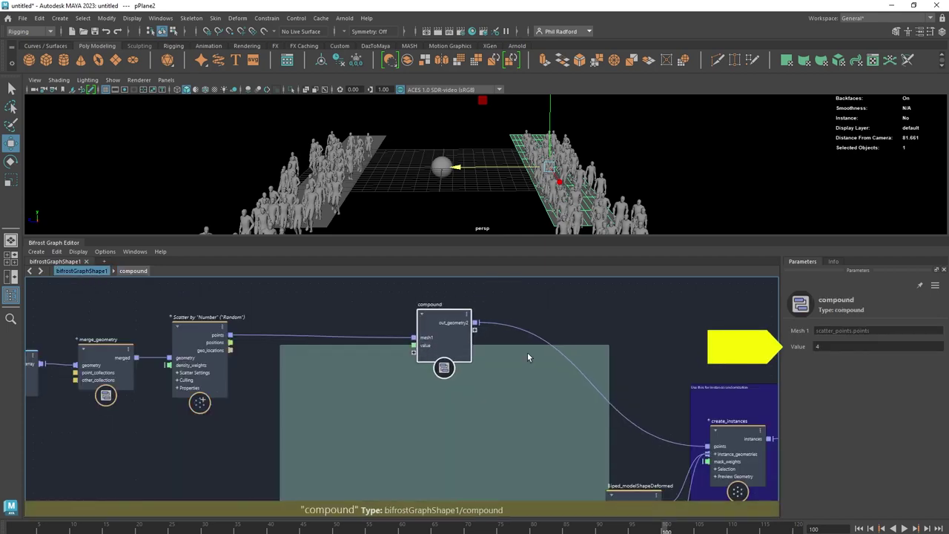
left_click(830, 347)
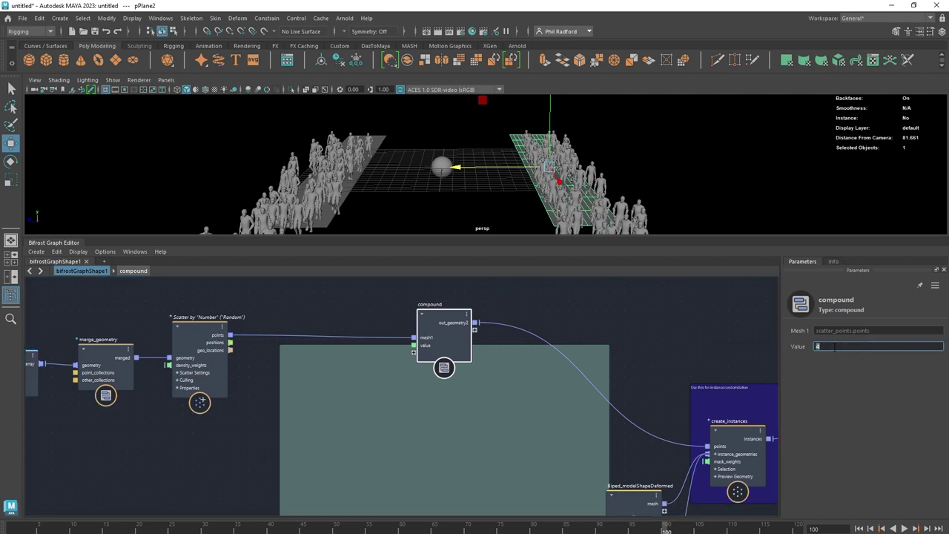
type("12")
key("Return")
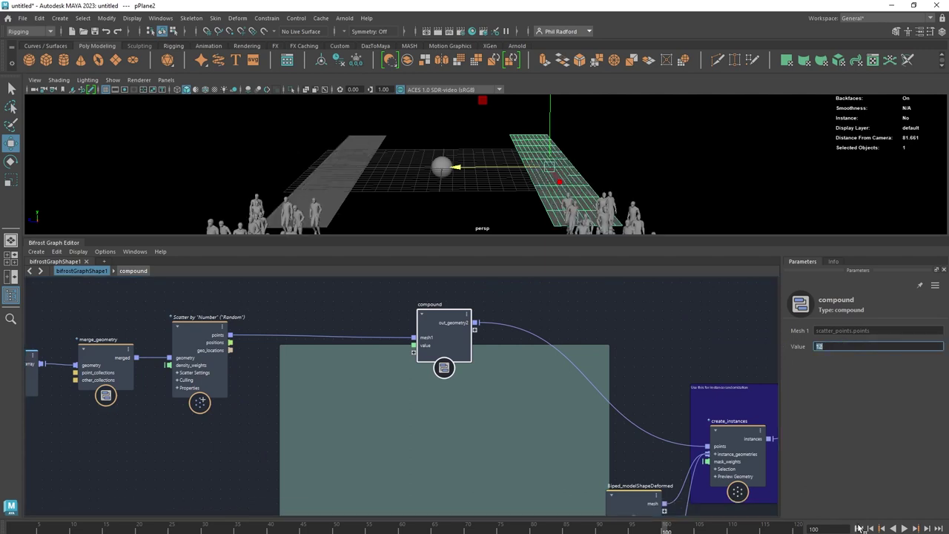
Step: Rewind the timeline to the first frame and set the compound's Value to 4
left_click(859, 528)
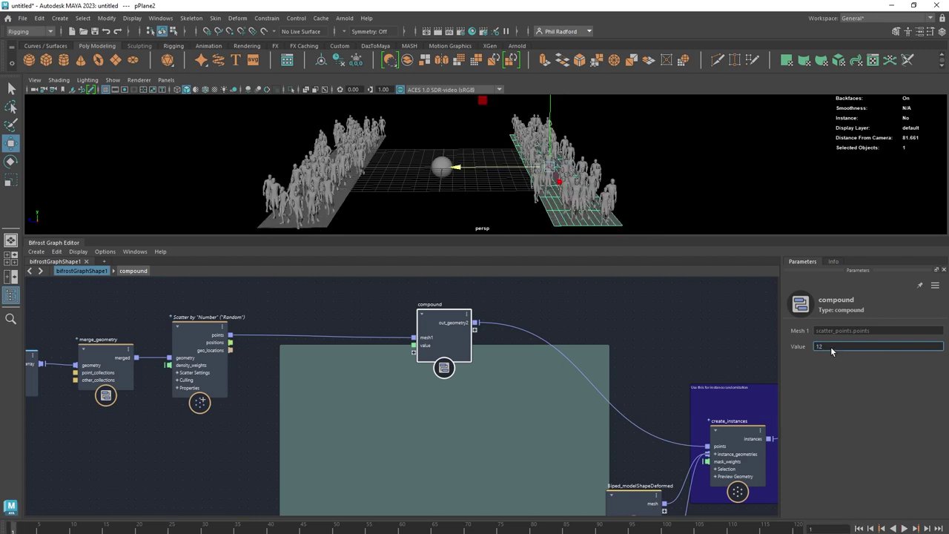
type("4")
key("Return")
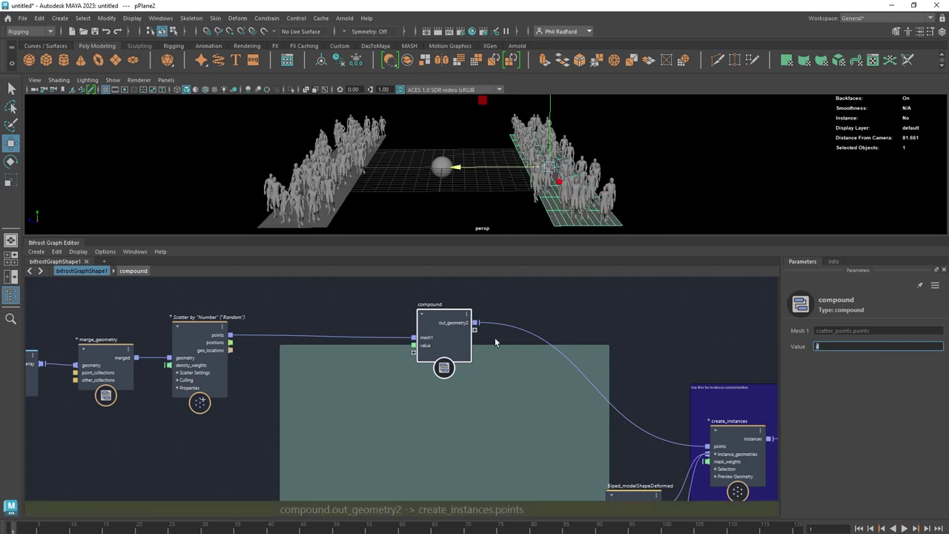
Step: Inside the compound, expose the vector value node's y and z components as new ports on the input node
double_click(436, 319)
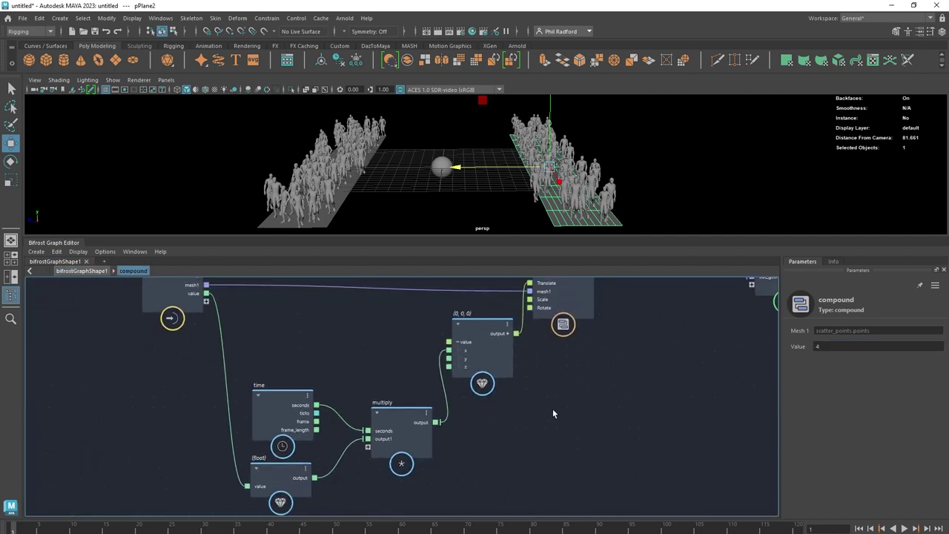
left_click(519, 370)
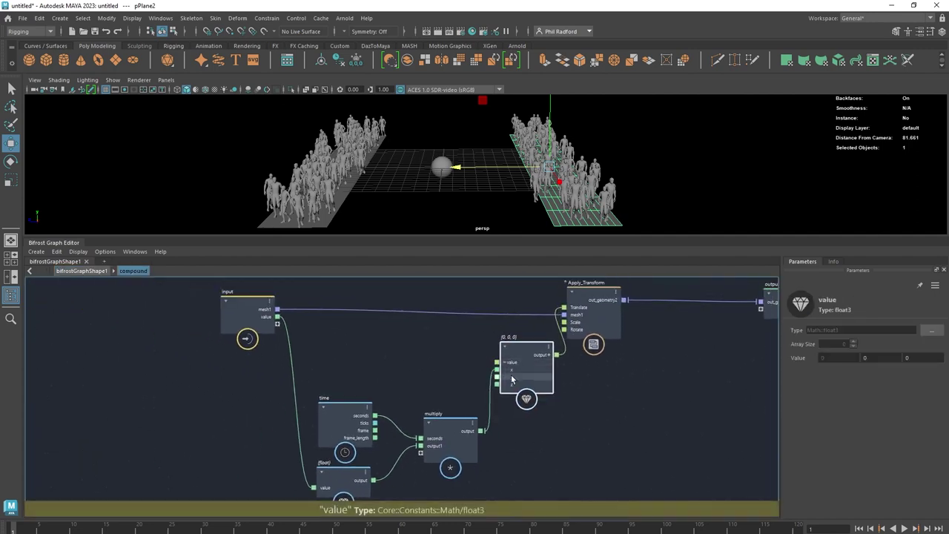
left_click_drag(499, 380, 277, 328)
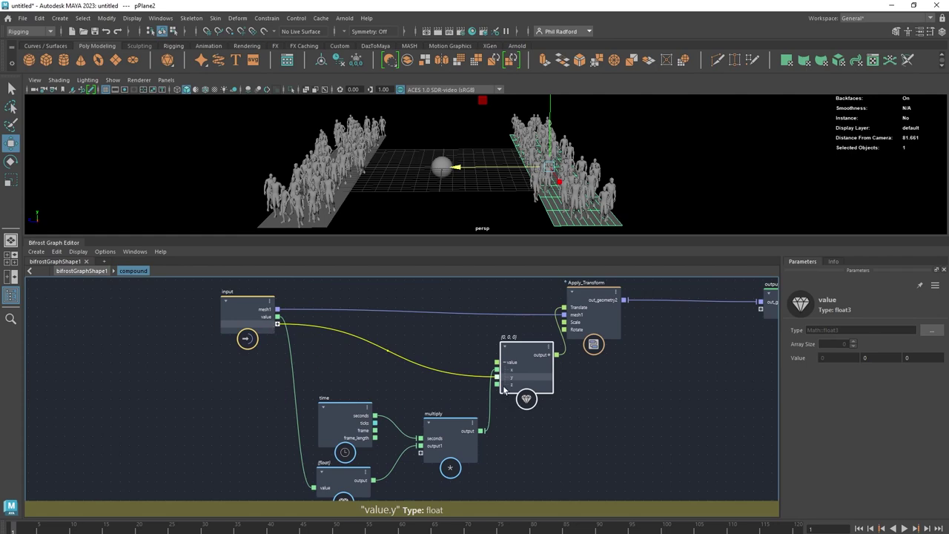
left_click_drag(498, 385, 277, 331)
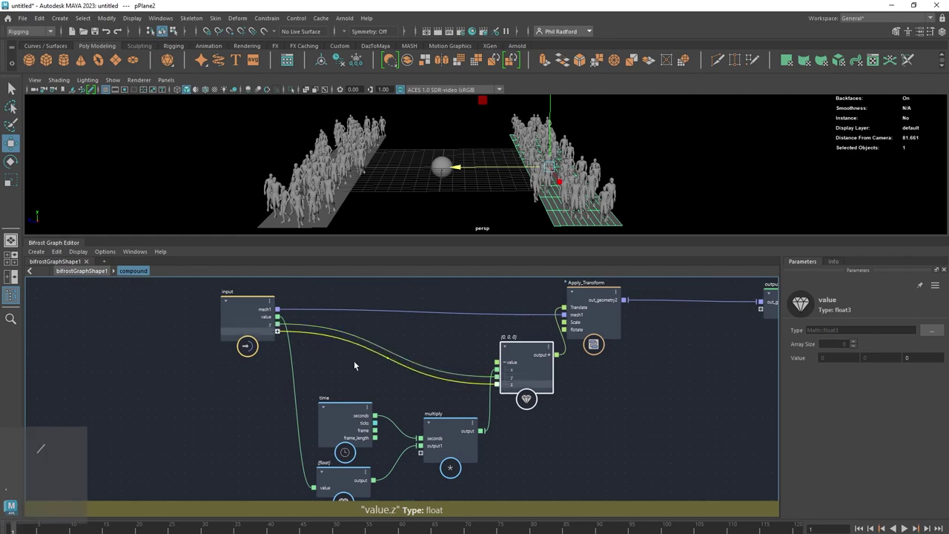
Step: Expose Apply_Transform's Scale and Rotate as ports on the compound's input node, and return to the parent graph
left_click_drag(564, 322, 277, 339)
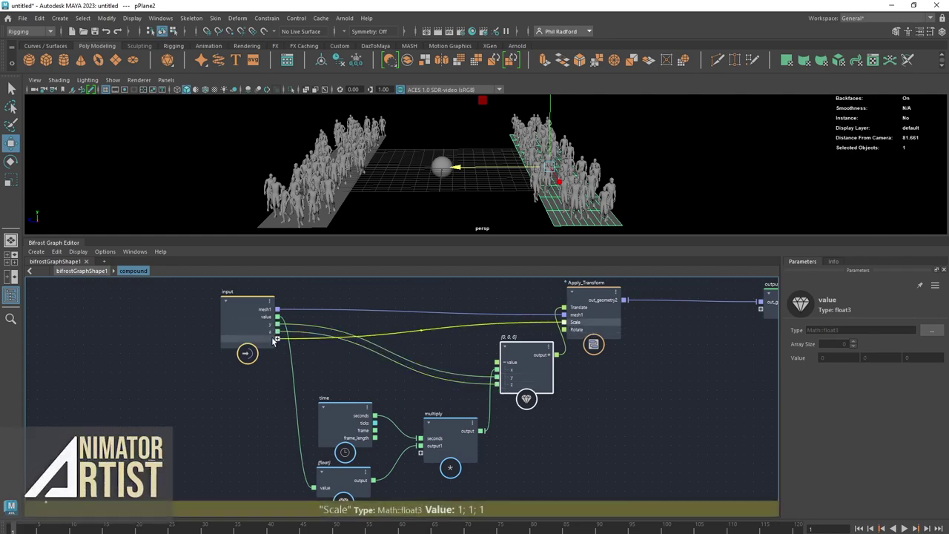
left_click_drag(565, 330, 268, 332)
left_click(88, 271)
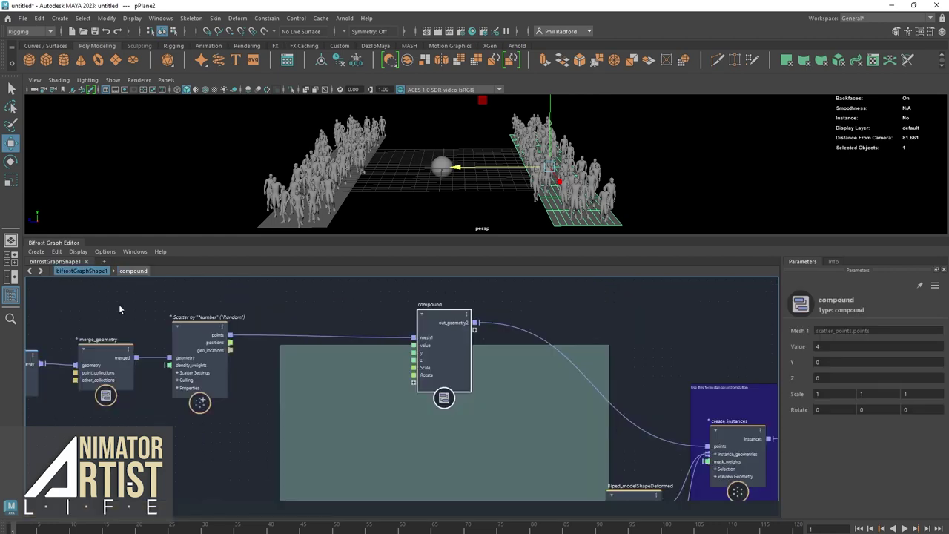
Step: Nudge the compound node slightly and rename it my_point_translate
left_click_drag(443, 350, 437, 357)
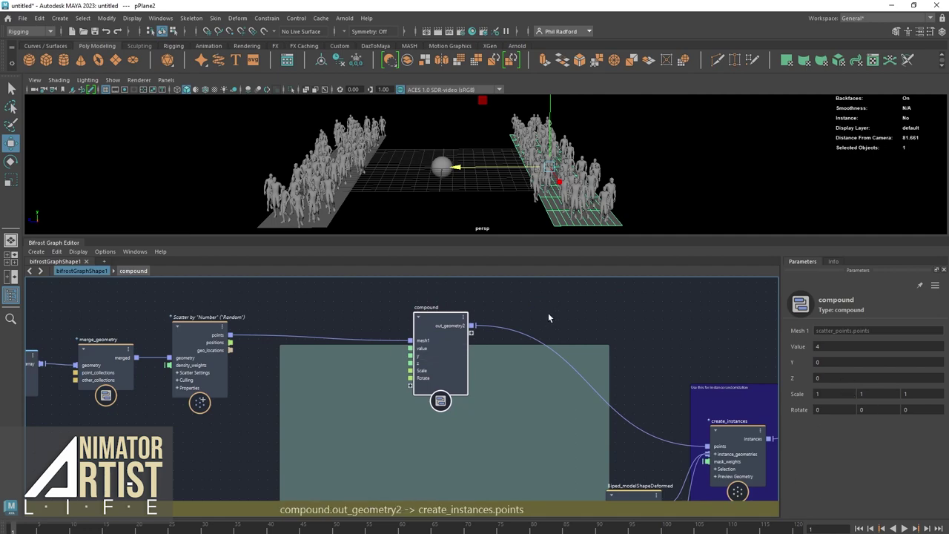
left_click_drag(443, 321, 440, 321)
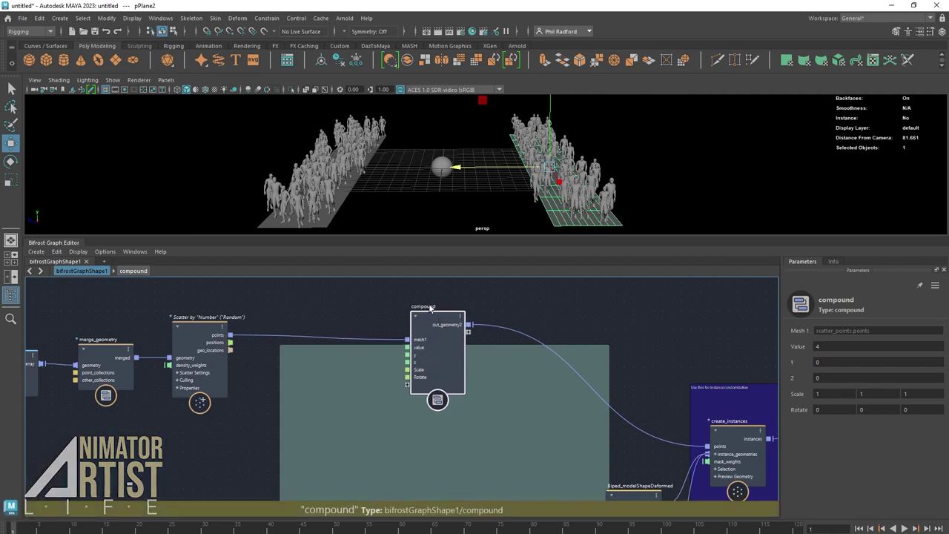
double_click(428, 307)
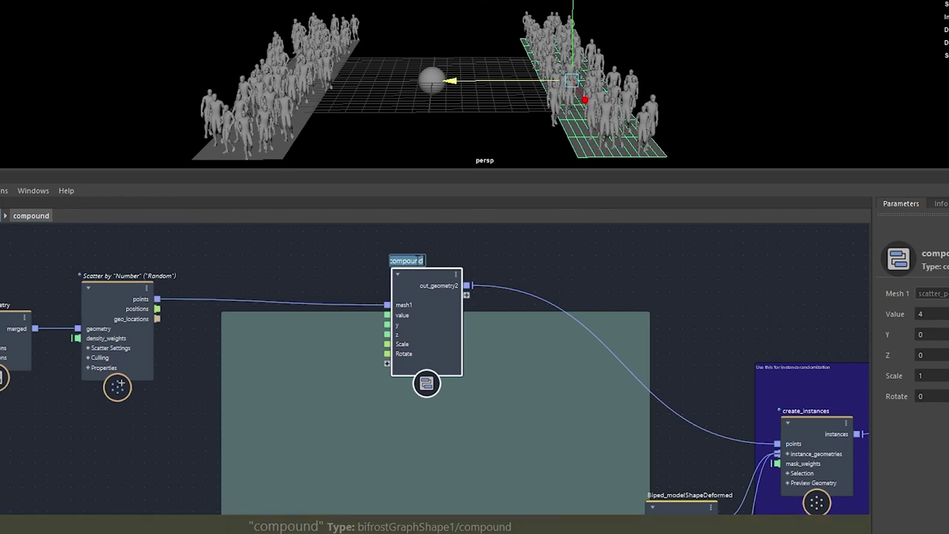
type("my")
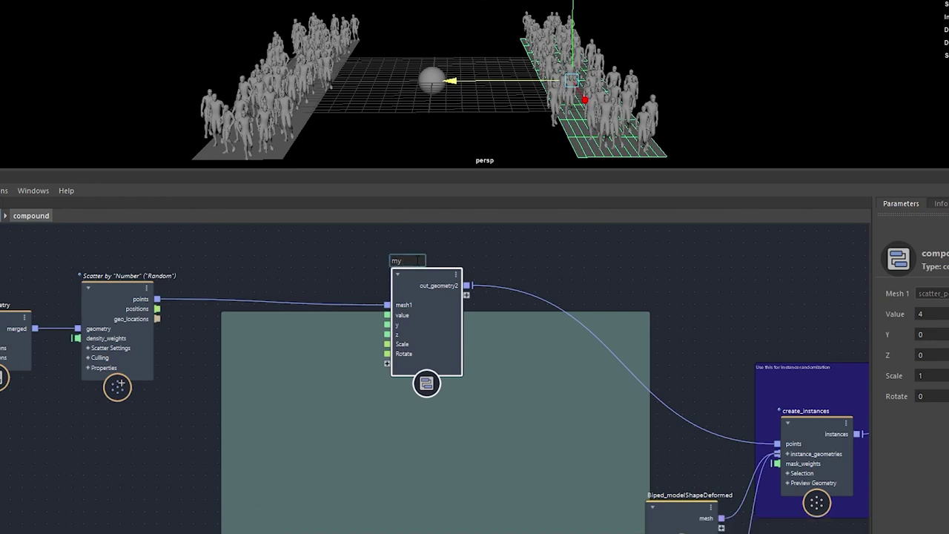
type(" point trans")
type("late")
key("Return")
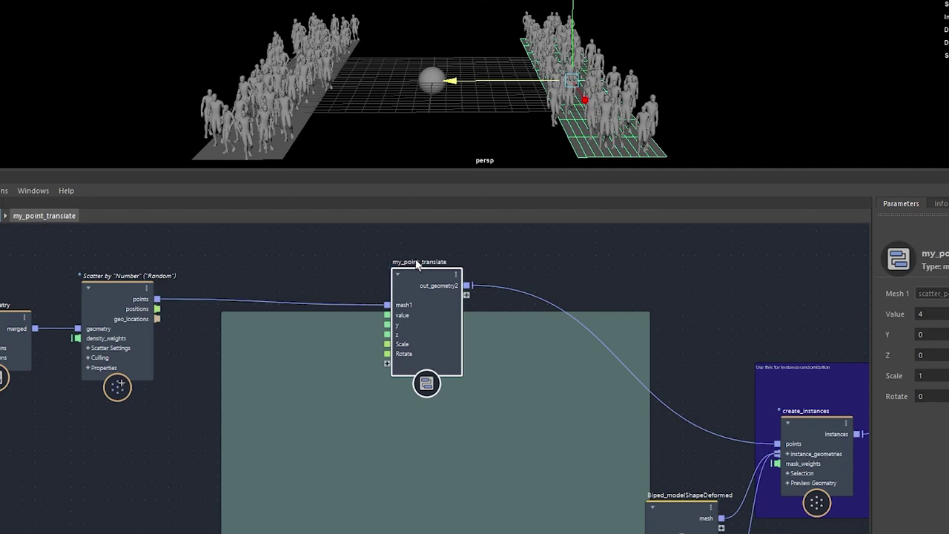
Step: Publish the my_point_translate compound to a new file in the Bifrost Compounds folder under the User::Compounds namespace
left_click_drag(431, 280, 422, 273)
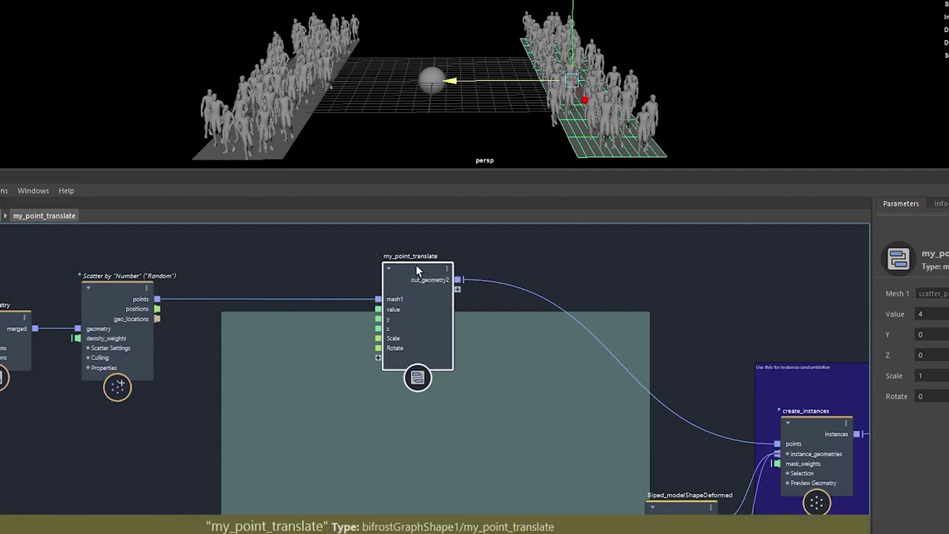
mouse_move(416, 270)
left_mouse_down()
mouse_move(429, 268)
mouse_move(398, 278)
mouse_move(404, 272)
left_mouse_up()
right_click(414, 274)
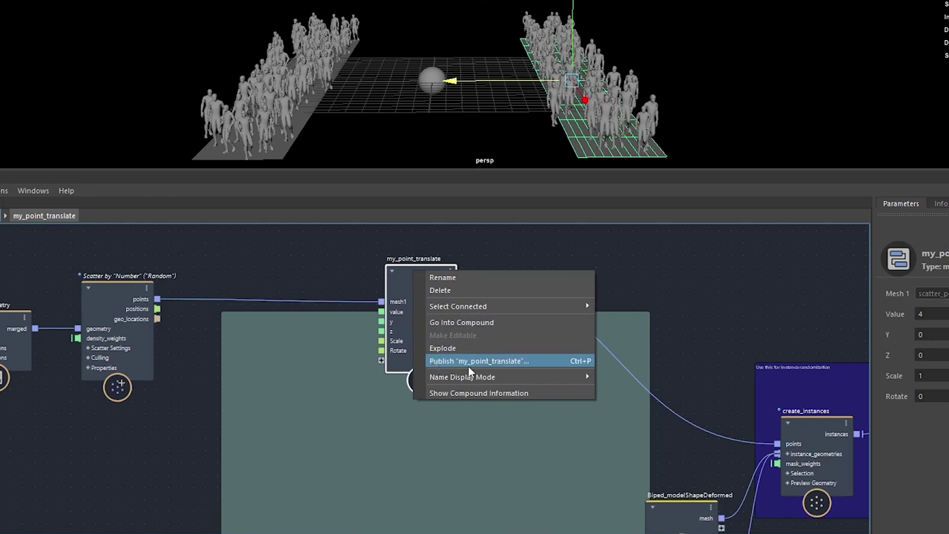
left_click(510, 360)
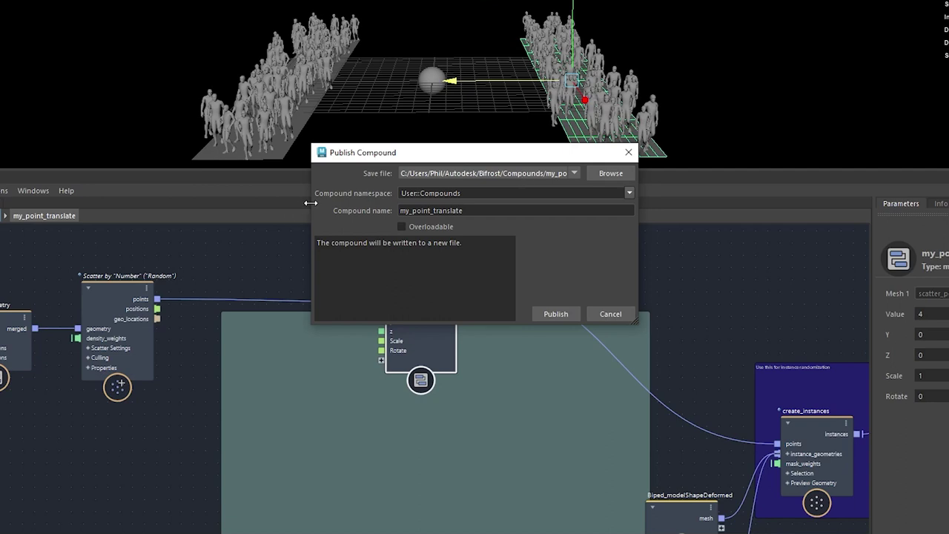
left_click_drag(310, 201, 272, 205)
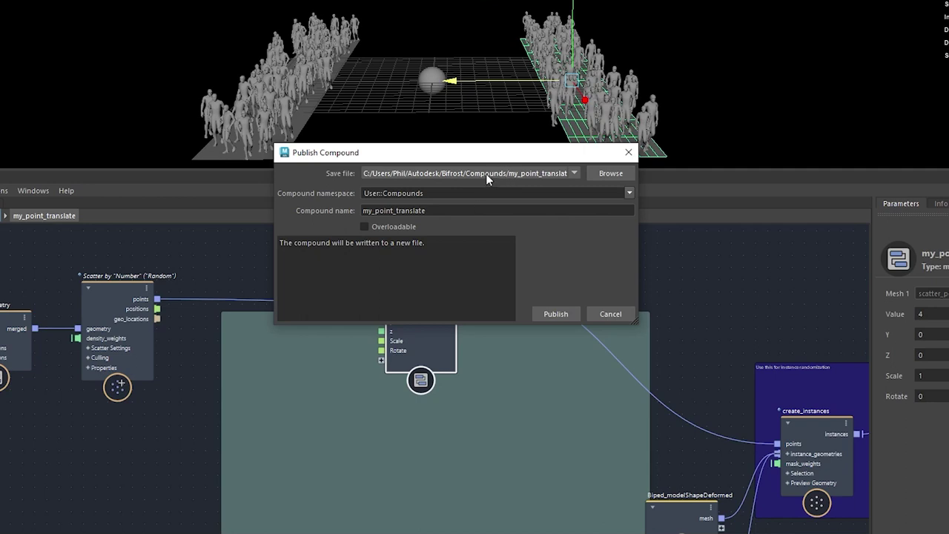
left_click(556, 315)
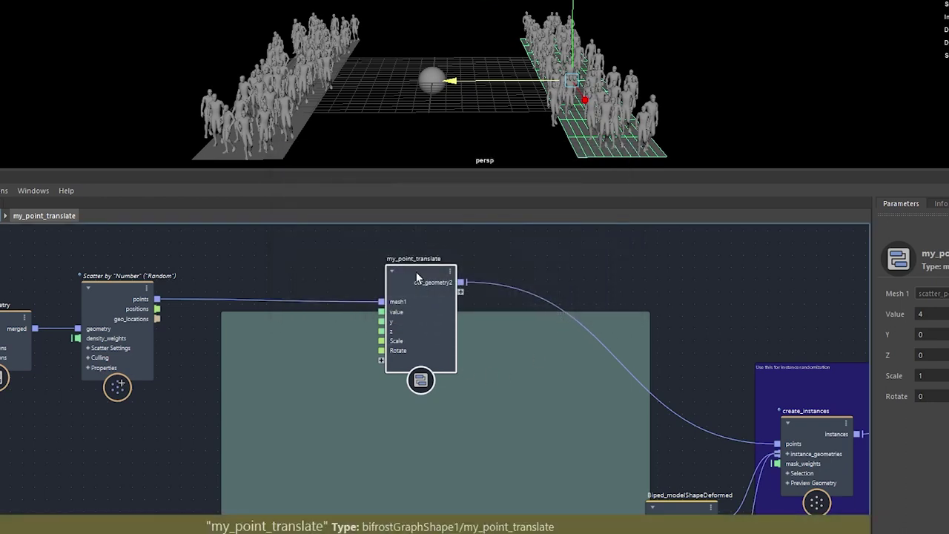
Step: Delete the original my_point_translate node and add the published my_point_translate compound to the graph in its place
mouse_move(416, 277)
left_mouse_down()
mouse_move(402, 277)
mouse_move(411, 278)
left_mouse_up()
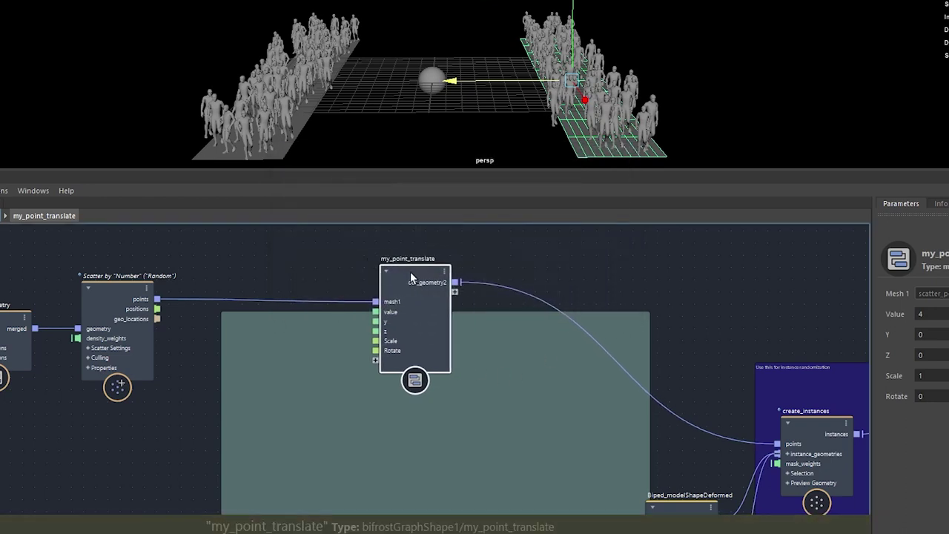
key("Delete")
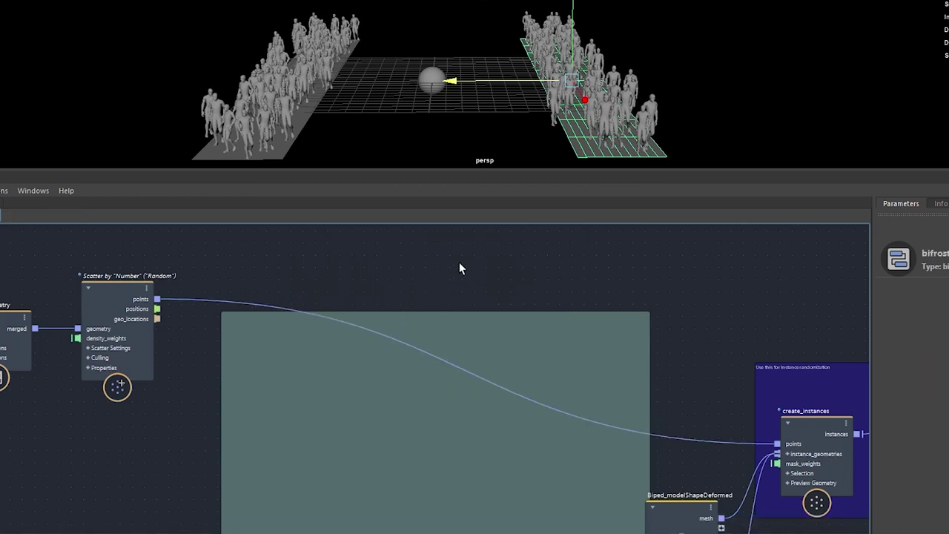
key("Tab")
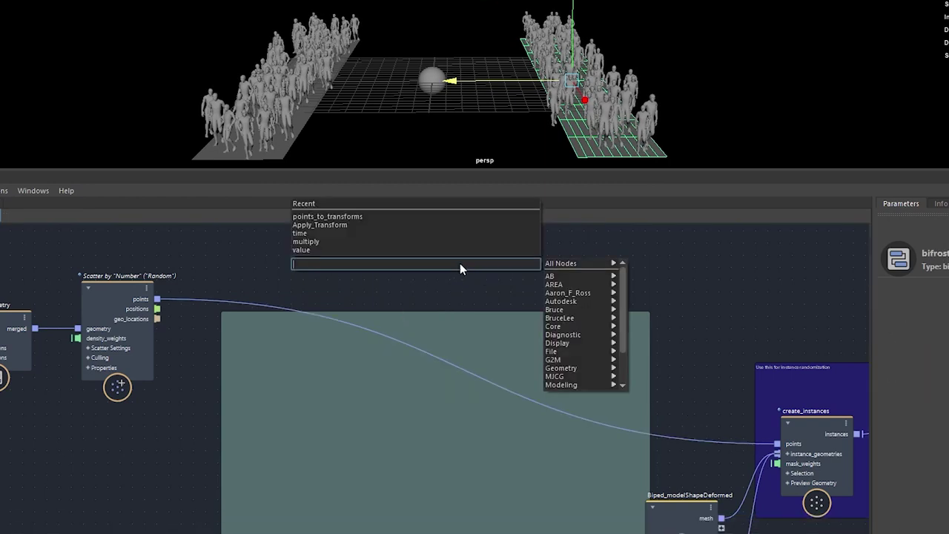
type("my")
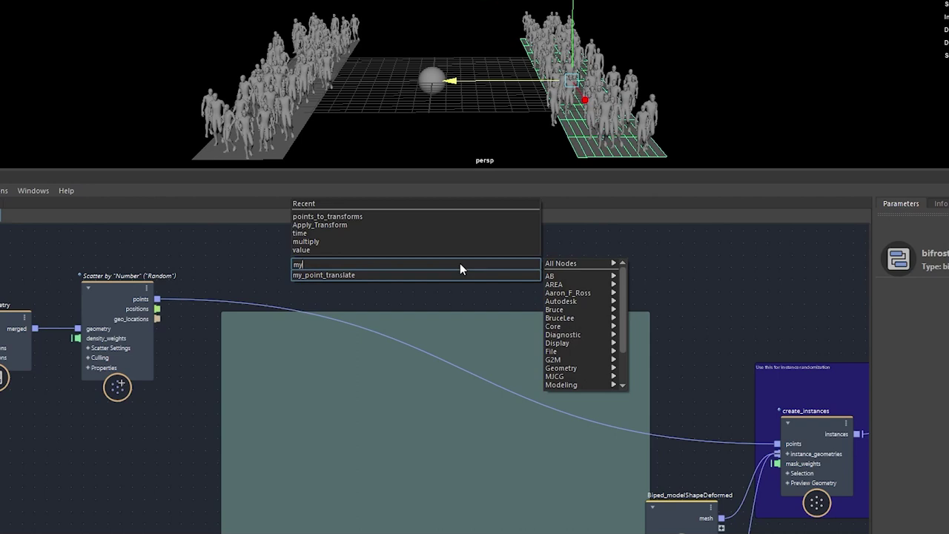
left_click(410, 274)
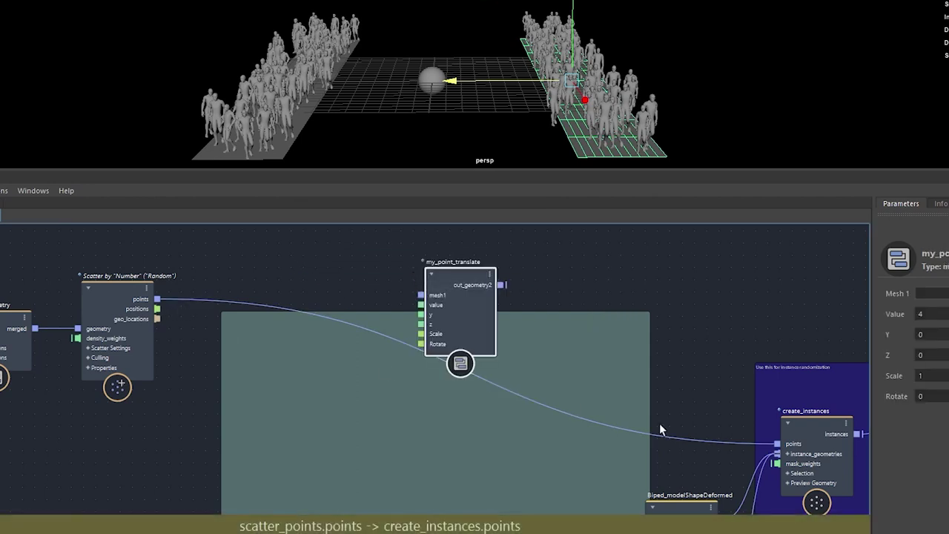
Step: Connect the scatter node's points to my_point_translate's mesh1, and its out_geometry2 to create_instances' points
left_click_drag(713, 438, 422, 295)
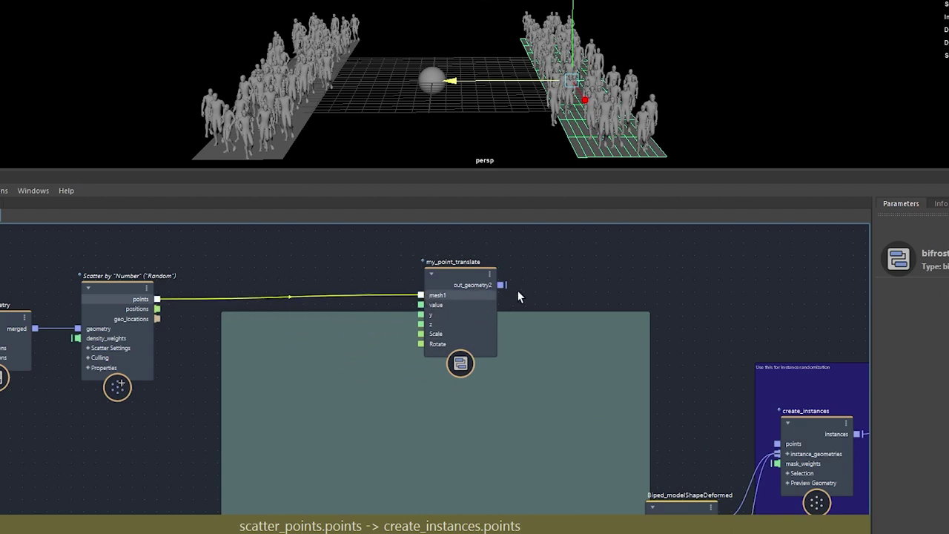
left_click_drag(502, 285, 779, 444)
mouse_move(455, 295)
left_mouse_down()
mouse_move(431, 356)
mouse_move(433, 287)
mouse_move(437, 295)
left_mouse_up()
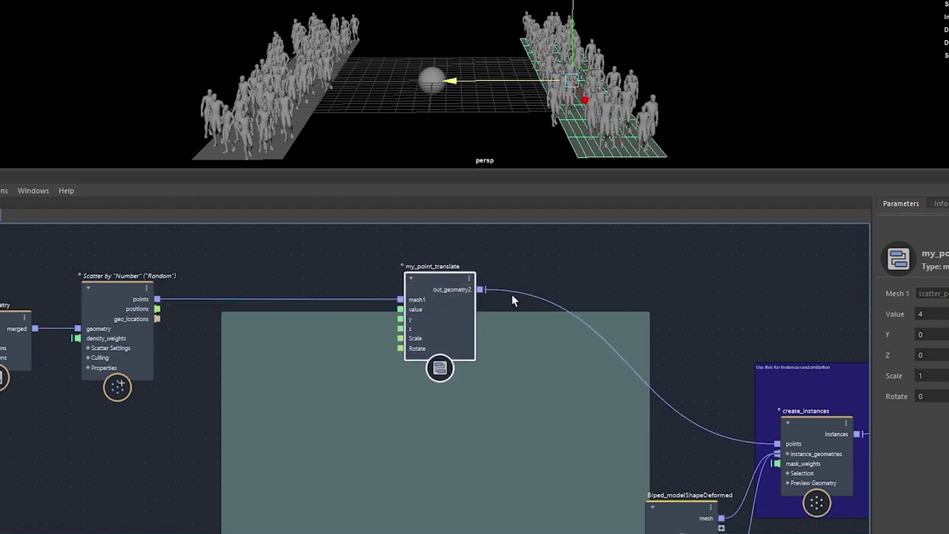
Step: Review the graph from the plane inputs and scatter chain through my_point_translate to the instance randomization backdrop
middle_click_drag(637, 279, 549, 270, "alt")
mouse_move(549, 269)
right_mouse_down("alt")
mouse_move(534, 272)
mouse_move(548, 277)
right_mouse_up("alt")
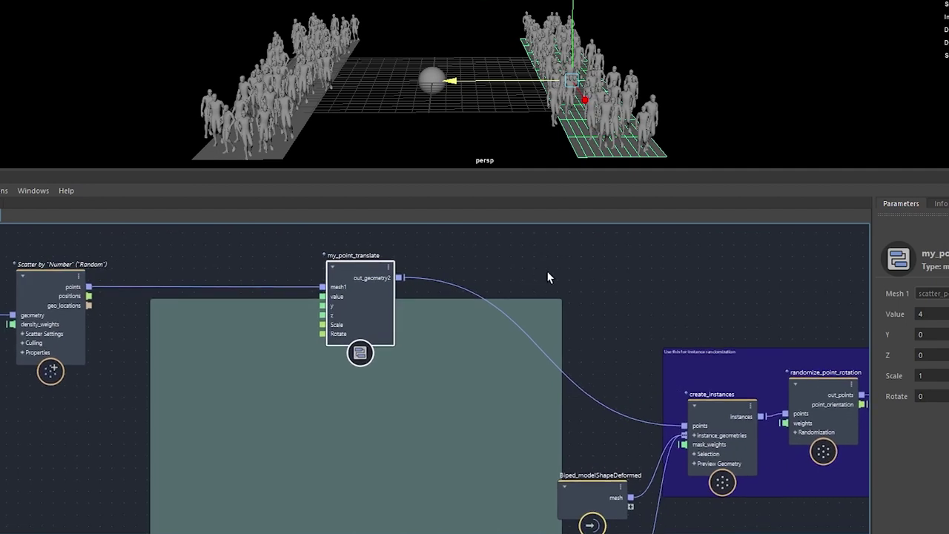
middle_click_drag(571, 276, 708, 280, "alt")
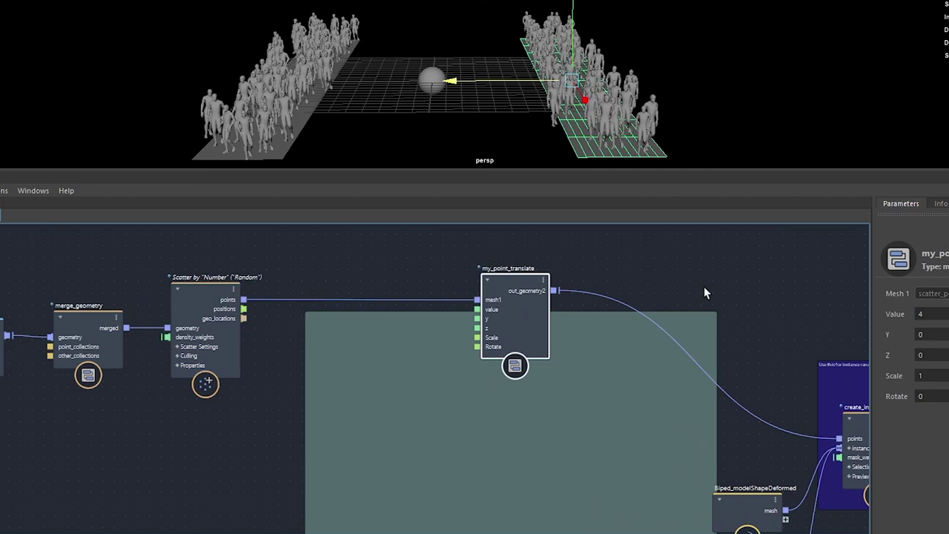
middle_click_drag(244, 412, 346, 401)
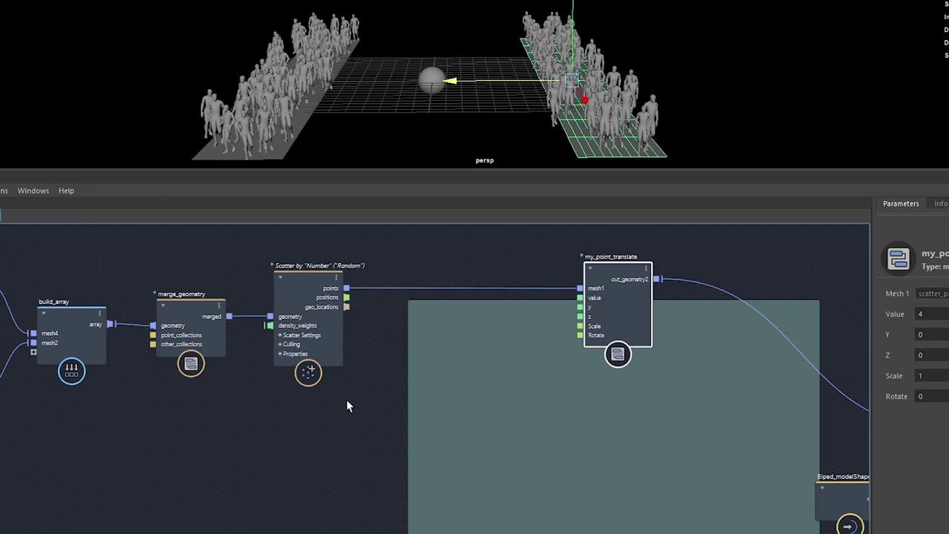
middle_click_drag(309, 433, 411, 438)
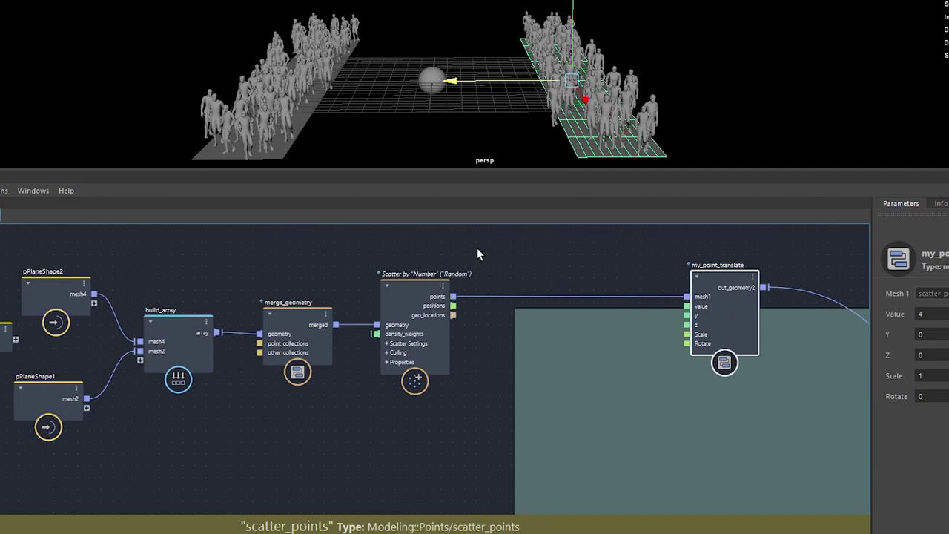
left_click_drag(477, 247, 133, 442)
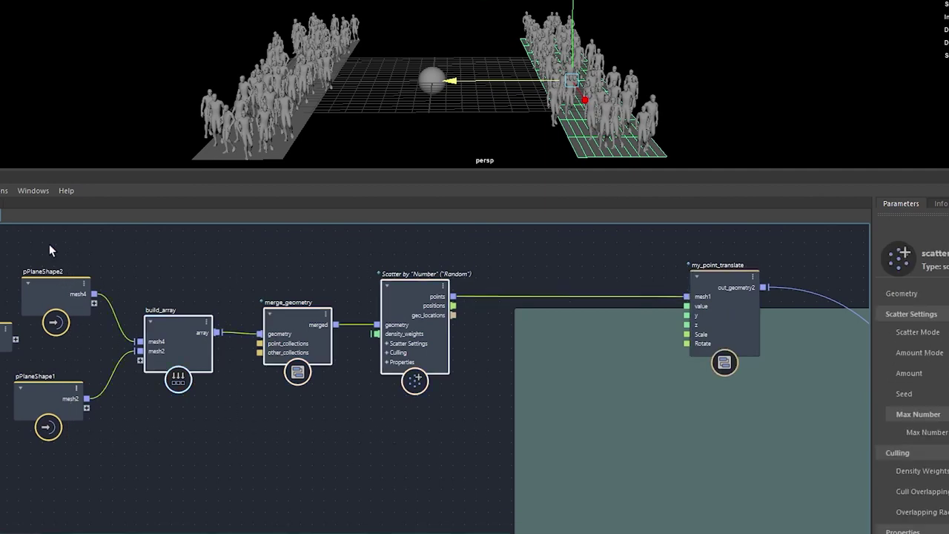
left_click_drag(50, 246, 29, 453)
middle_click_drag(382, 441, 0, 419)
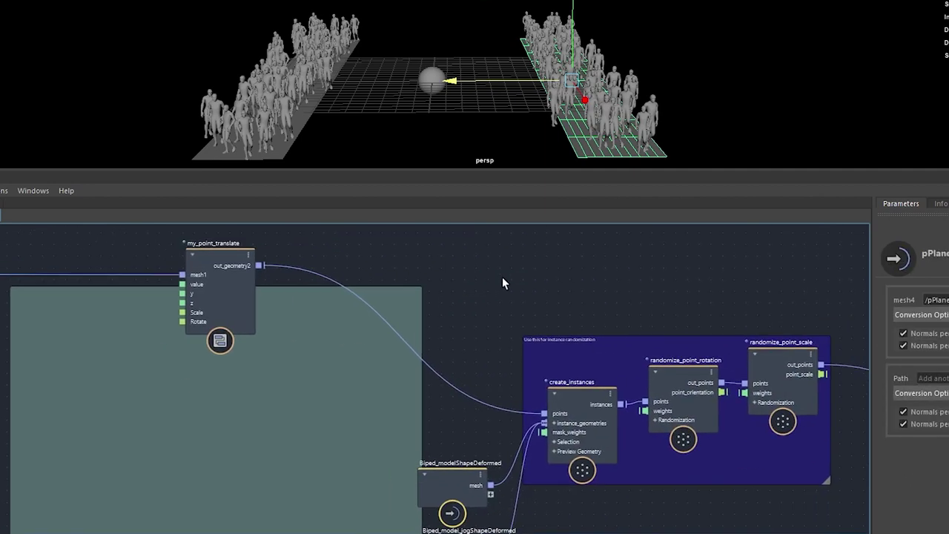
Step: Group create_instances, randomize_point_rotation and randomize_point_scale into one compound and inspect the nodes inside it
middle_click_drag(503, 277, 396, 227)
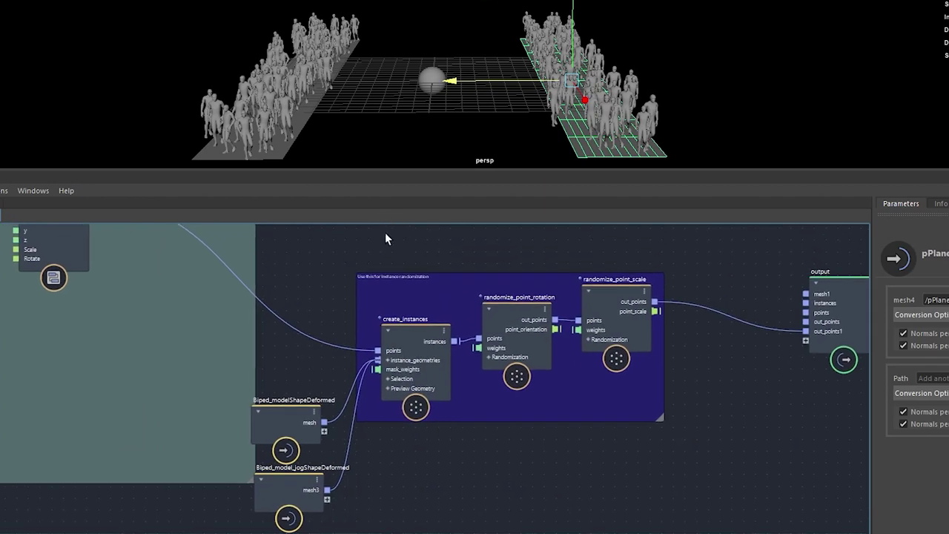
left_click_drag(410, 334, 409, 312)
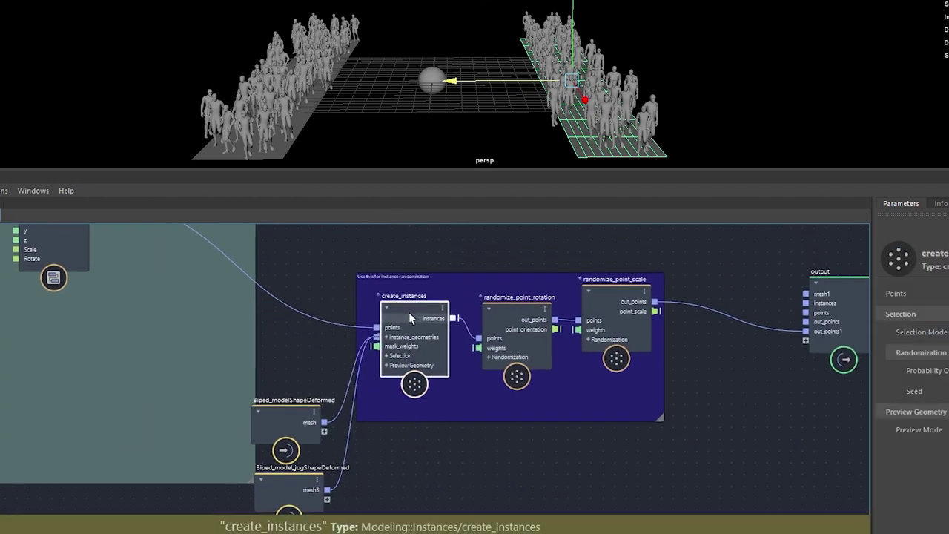
left_click(506, 376)
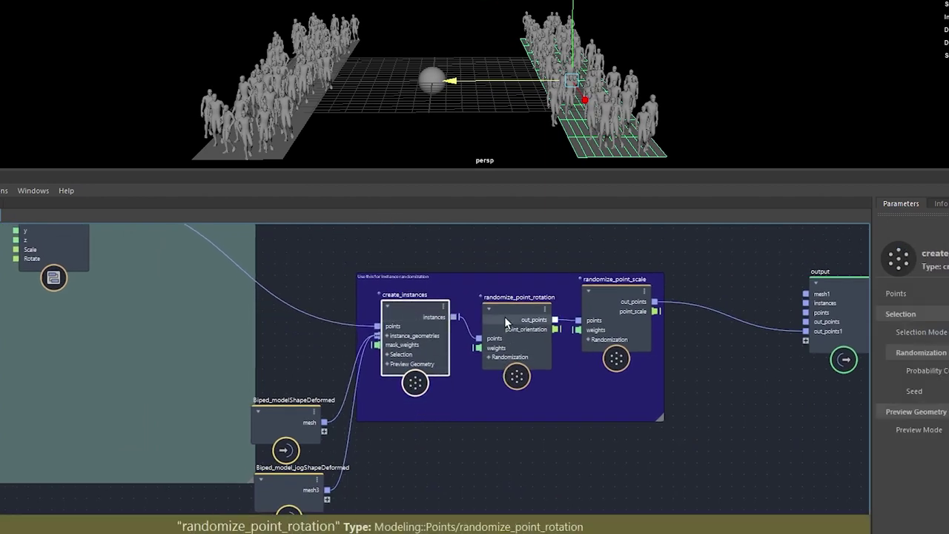
left_click(606, 300, "shift")
right_click(564, 244)
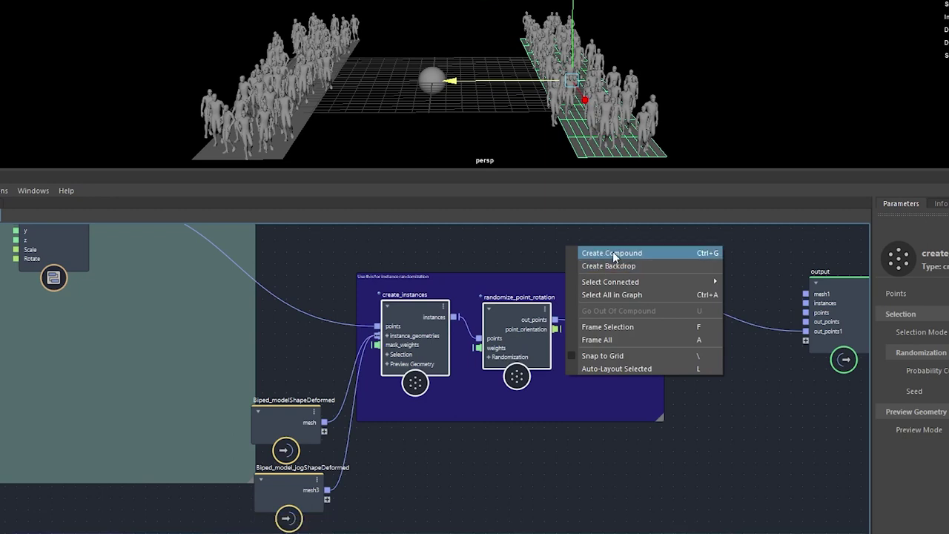
left_click(613, 253)
double_click(500, 302)
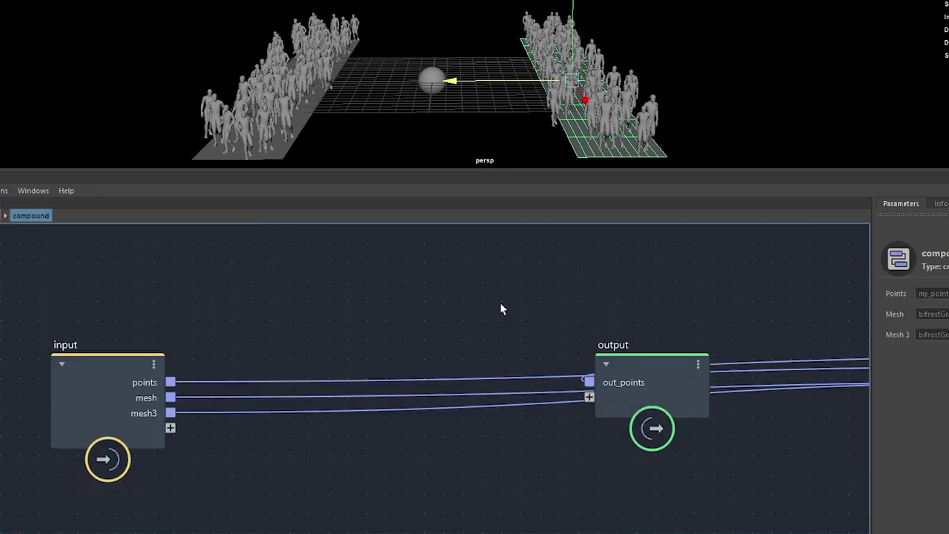
scroll(786, 456, "down", 3)
middle_click_drag(827, 437, 296, 388)
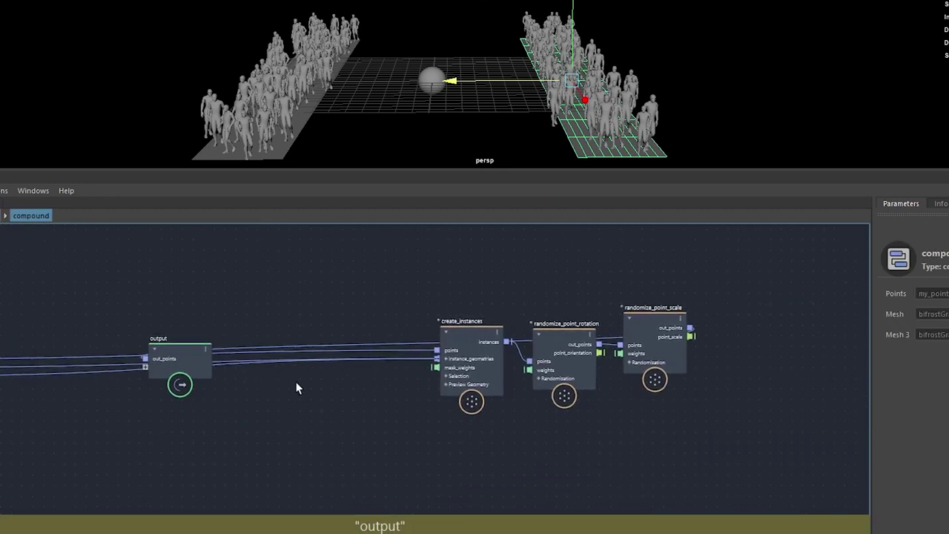
left_click(2, 215)
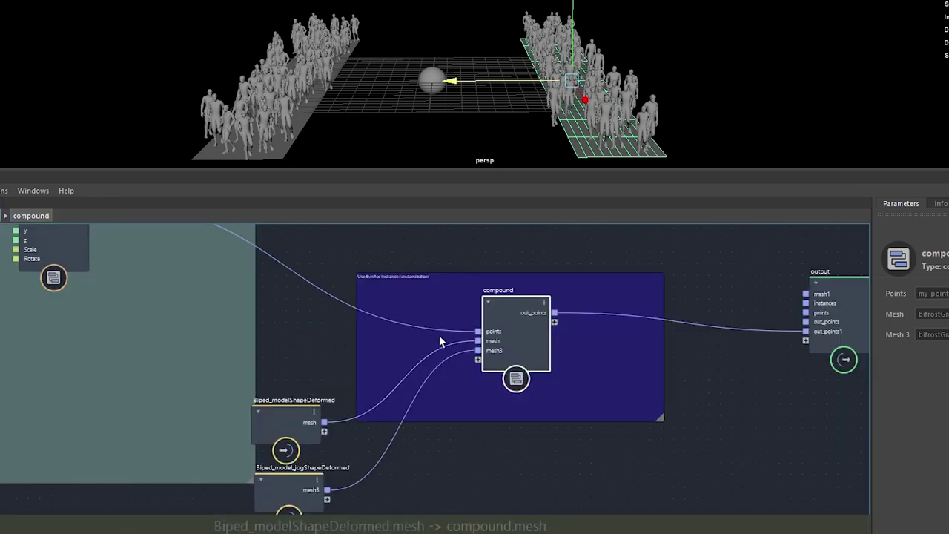
Step: Reposition the new compound in the instance randomization backdrop and undo its creation to restore the three separate nodes
mouse_move(513, 308)
left_mouse_down()
mouse_move(495, 305)
mouse_move(501, 316)
left_mouse_up()
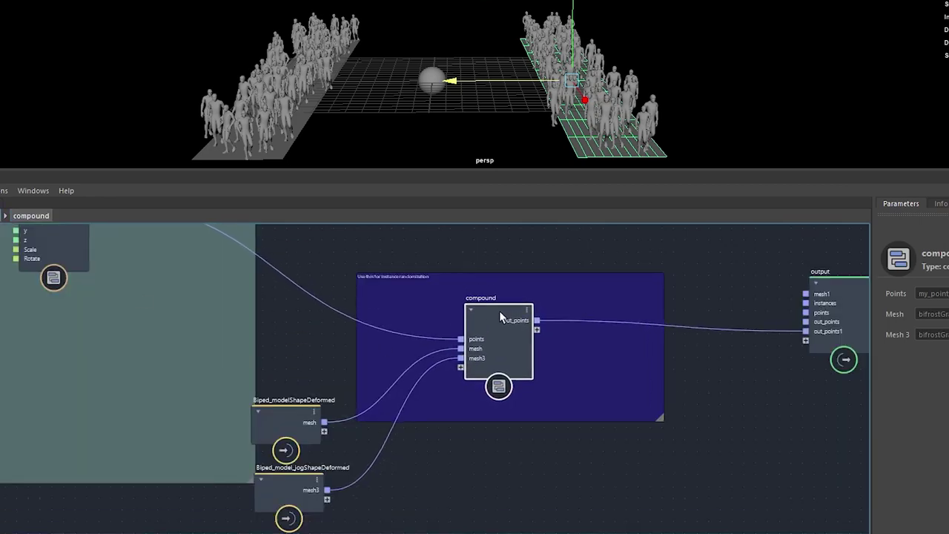
left_click(501, 299)
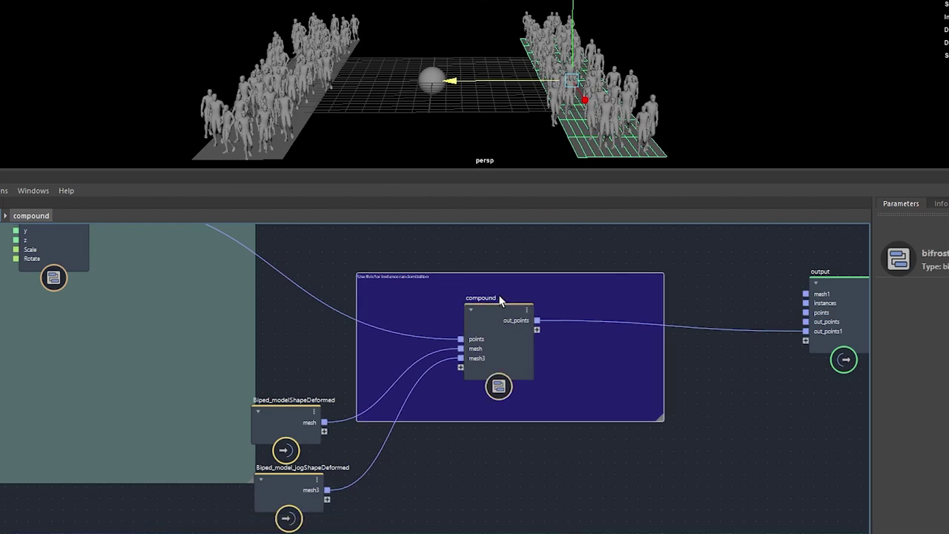
left_click(505, 307)
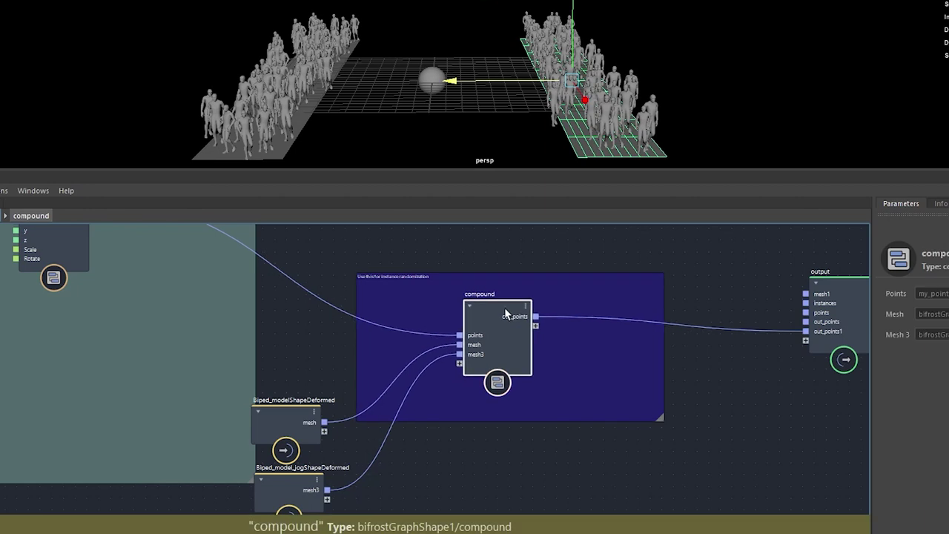
mouse_move(505, 307)
left_mouse_down()
mouse_move(505, 298)
mouse_move(522, 300)
left_mouse_up()
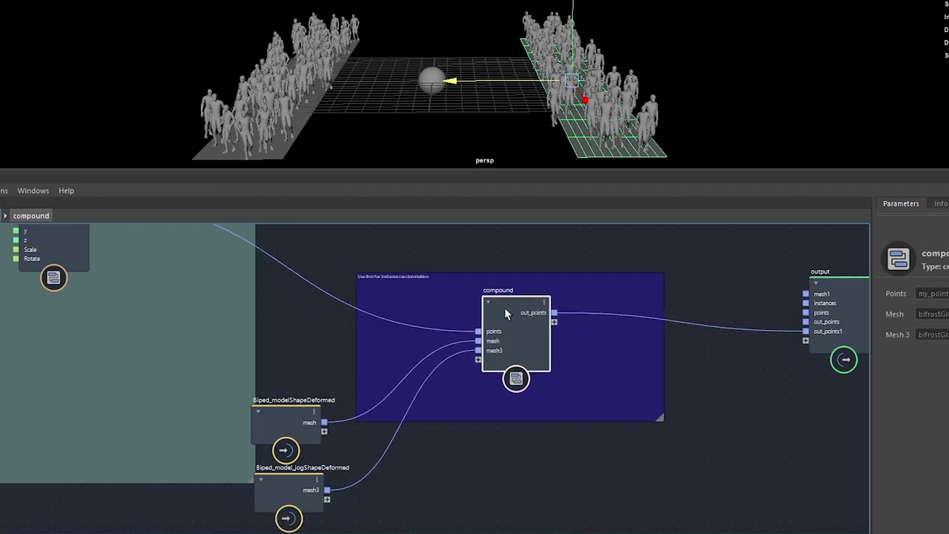
key("ctrl+z")
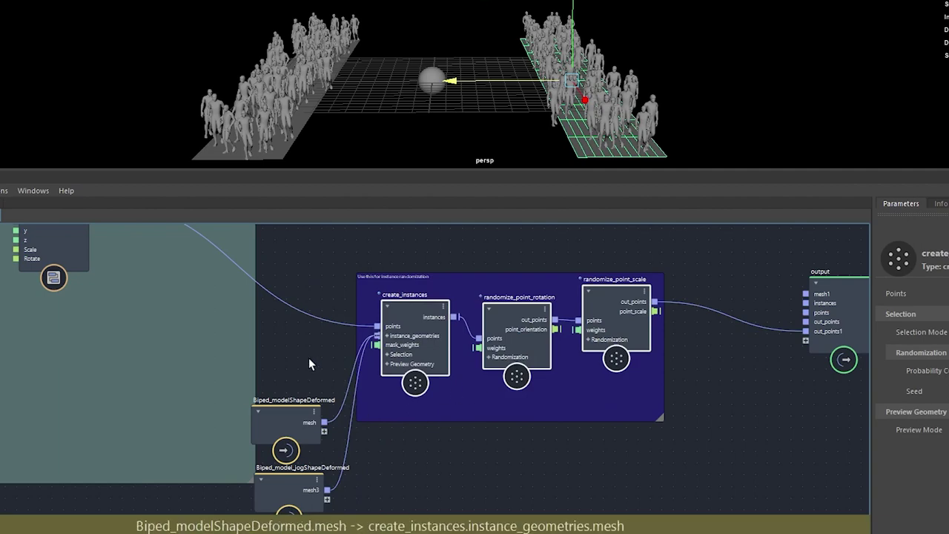
Step: Separate my_point_translate from the green backdrop and delete the empty backdrop
middle_click_drag(308, 358, 731, 438)
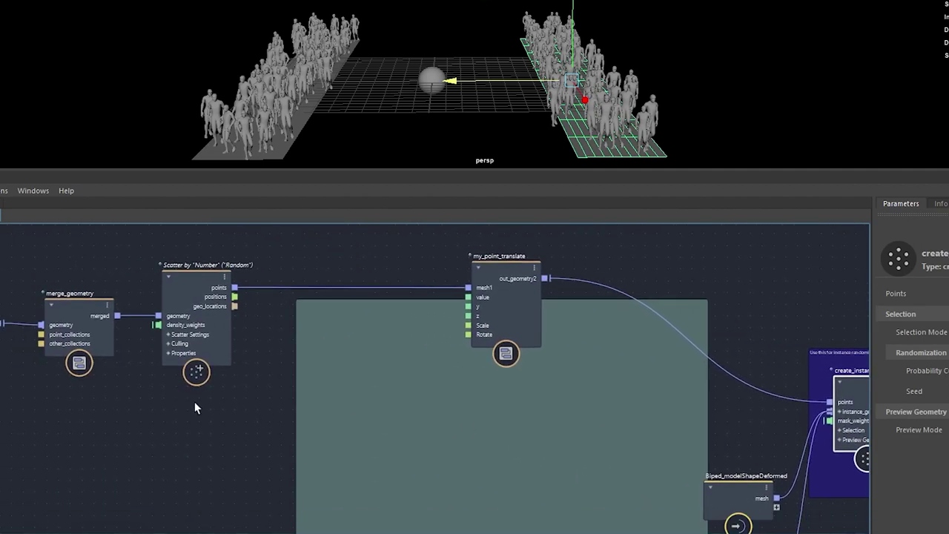
middle_click_drag(194, 408, 358, 416, "alt")
right_click_drag(358, 417, 309, 419, "alt")
middle_click_drag(361, 426, 346, 398, "alt")
scroll(47, 393, "down", 2)
scroll(89, 397, "up", 2)
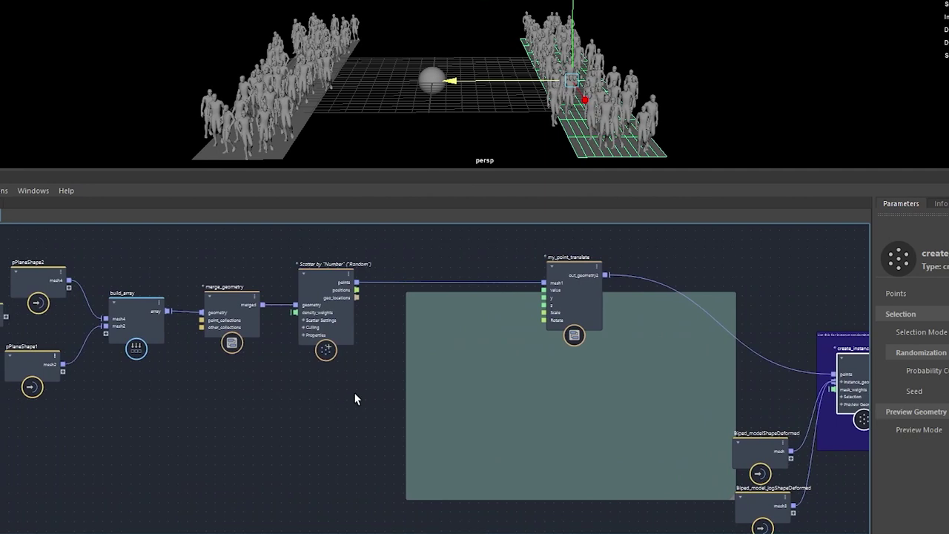
mouse_move(562, 280)
left_mouse_down()
mouse_move(547, 279)
mouse_move(552, 288)
left_mouse_up()
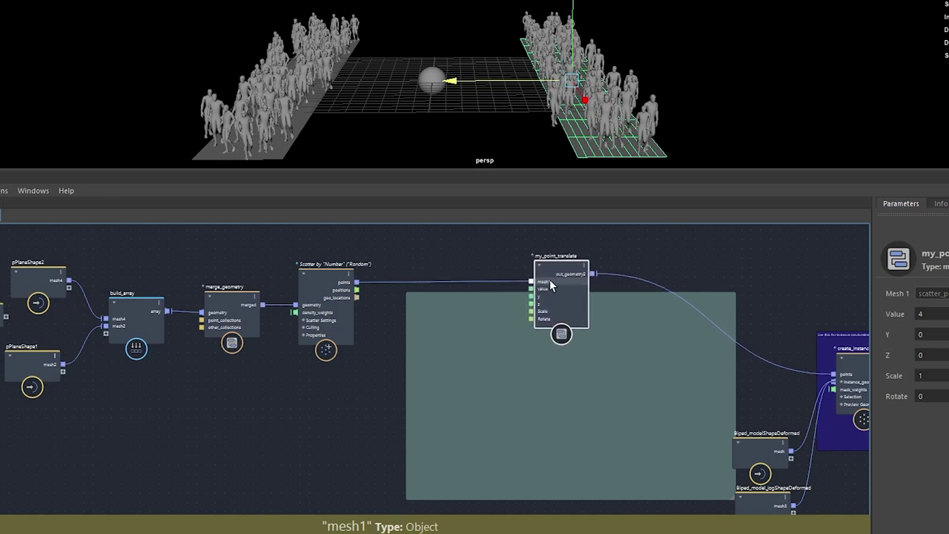
middle_click_drag(547, 404, 454, 402, "alt")
left_click_drag(459, 399, 398, 473)
left_click_drag(411, 348, 447, 301)
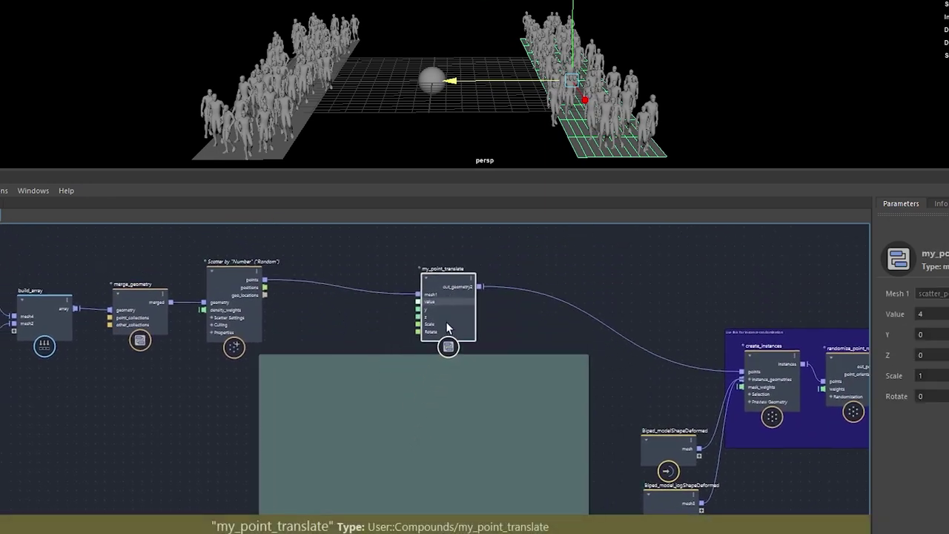
left_click(476, 433)
Step: Reposition the instance randomization group and move both Biped input nodes further away from create_instances to make room for new nodes
middle_click_drag(553, 406, 334, 328, "alt")
left_click_drag(691, 427, 441, 327)
left_click_drag(535, 309, 530, 332)
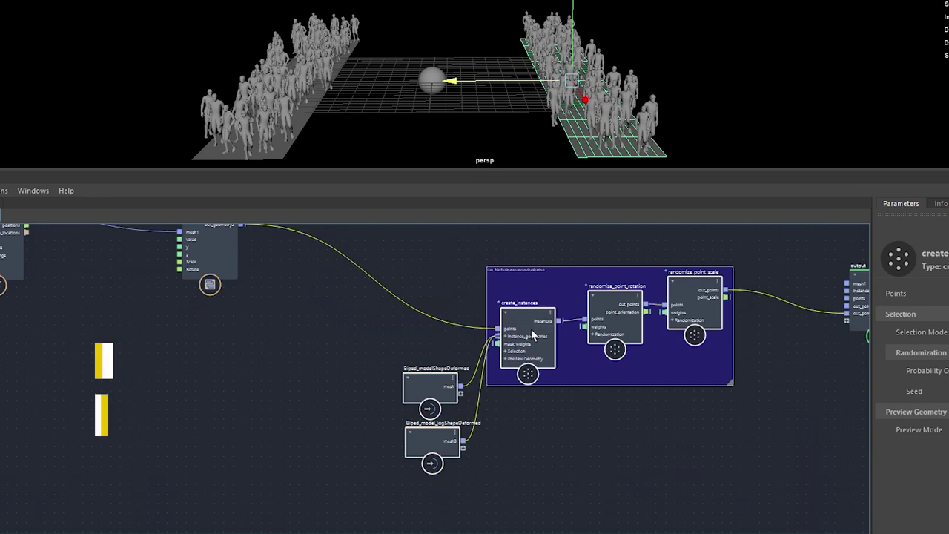
left_click_drag(356, 356, 286, 436)
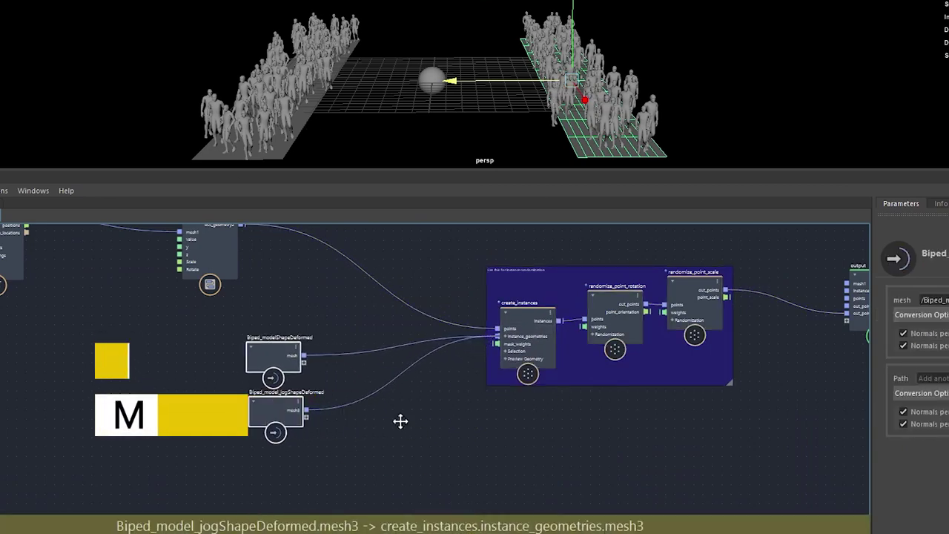
scroll(423, 426, "up", 4)
scroll(387, 429, "down", 2)
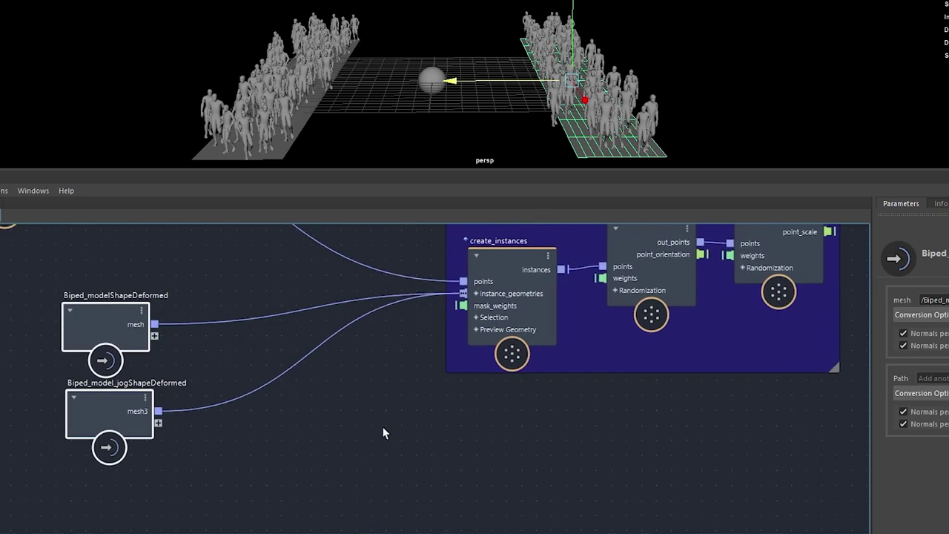
scroll(383, 426, "down", 3)
right_click_drag(377, 420, 372, 415, "alt")
left_click_drag(168, 373, 61, 390)
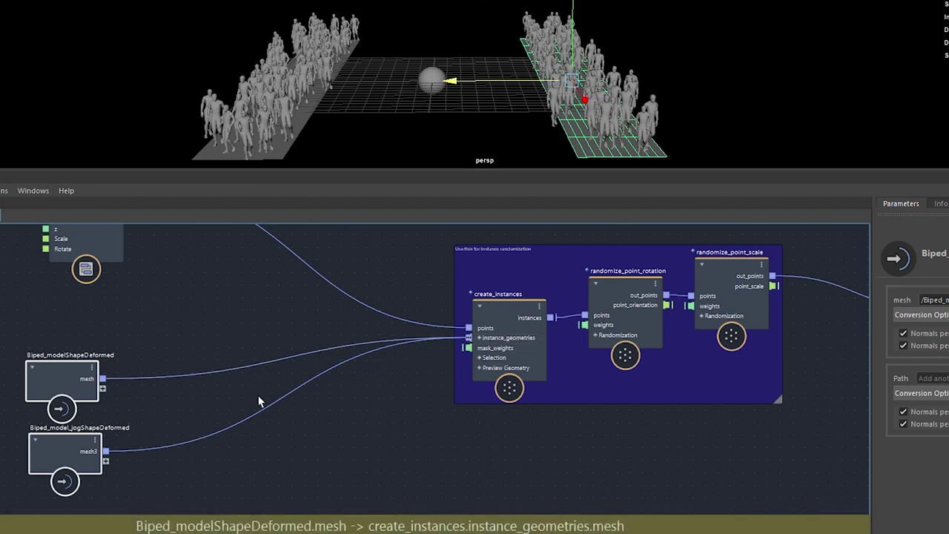
middle_click_drag(427, 429, 520, 385)
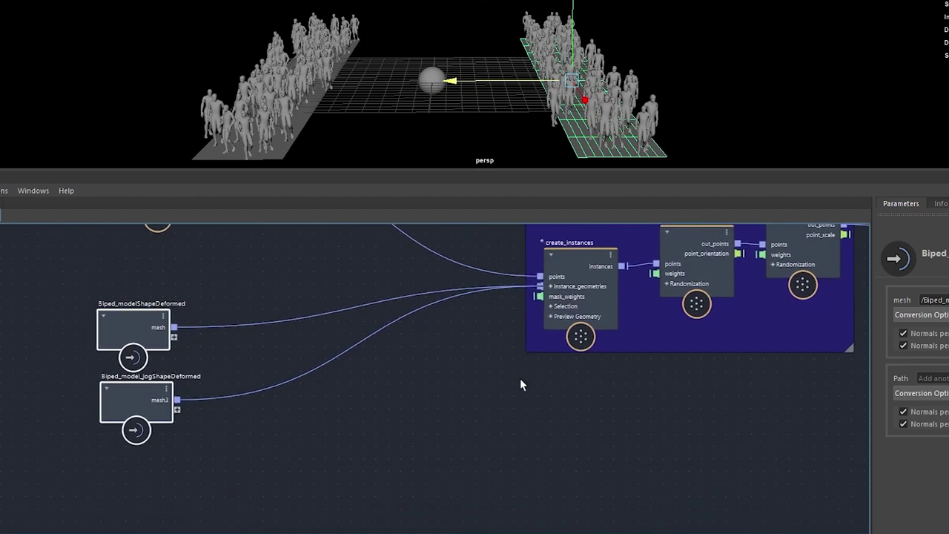
Step: Add an assign_material node and place it between the Biped input nodes and create_instances
left_click(410, 381)
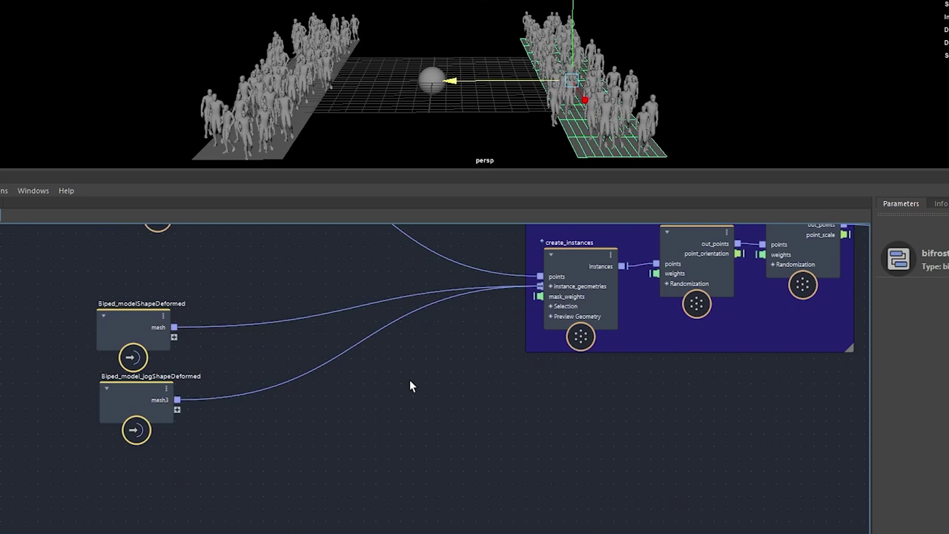
key("Tab")
type("a")
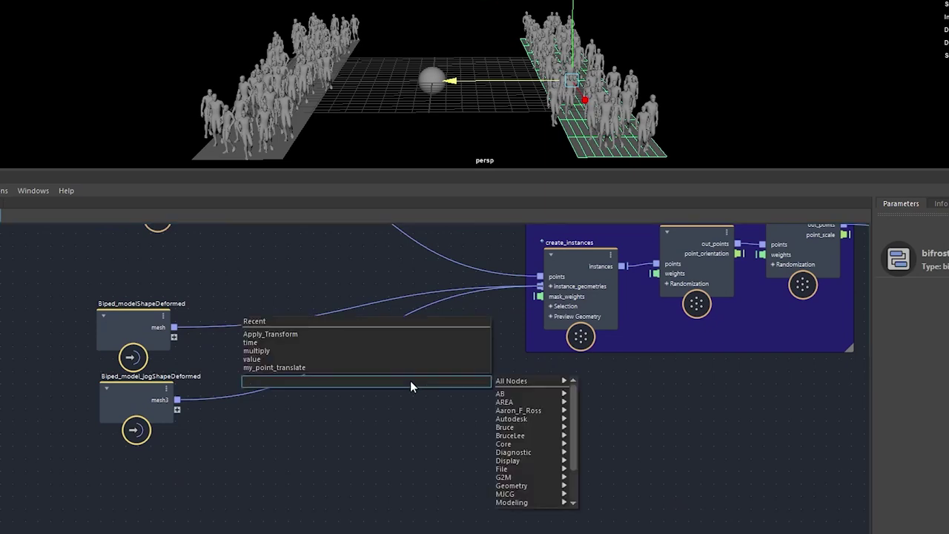
type("ssig")
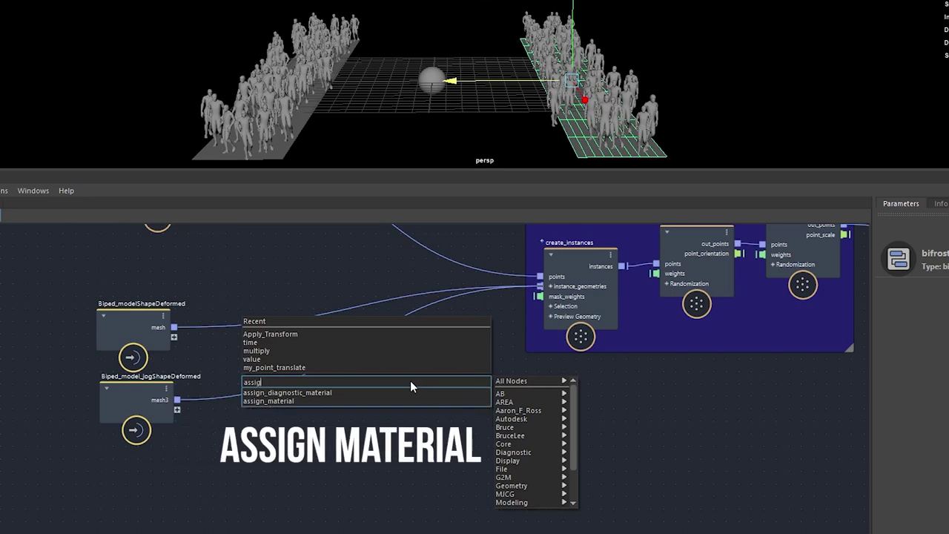
left_click(296, 403)
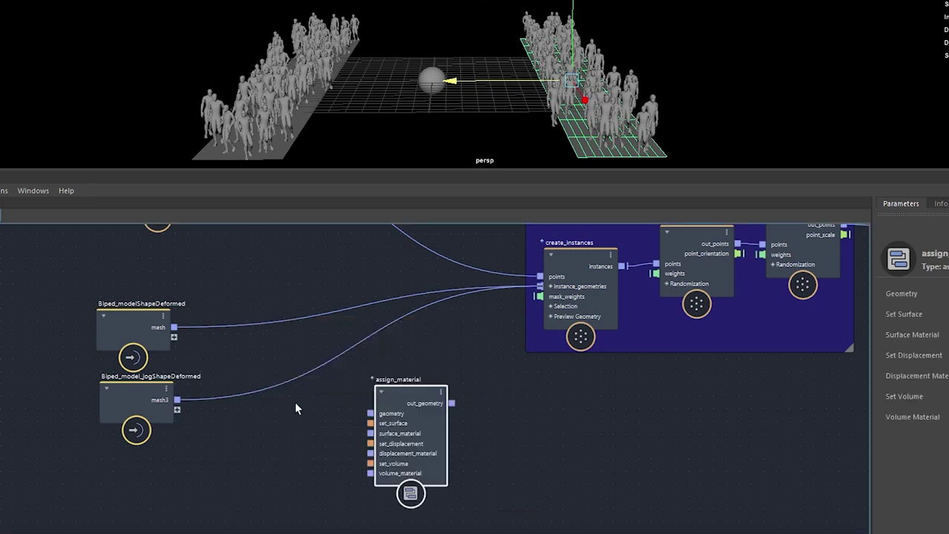
left_click_drag(413, 401, 442, 370)
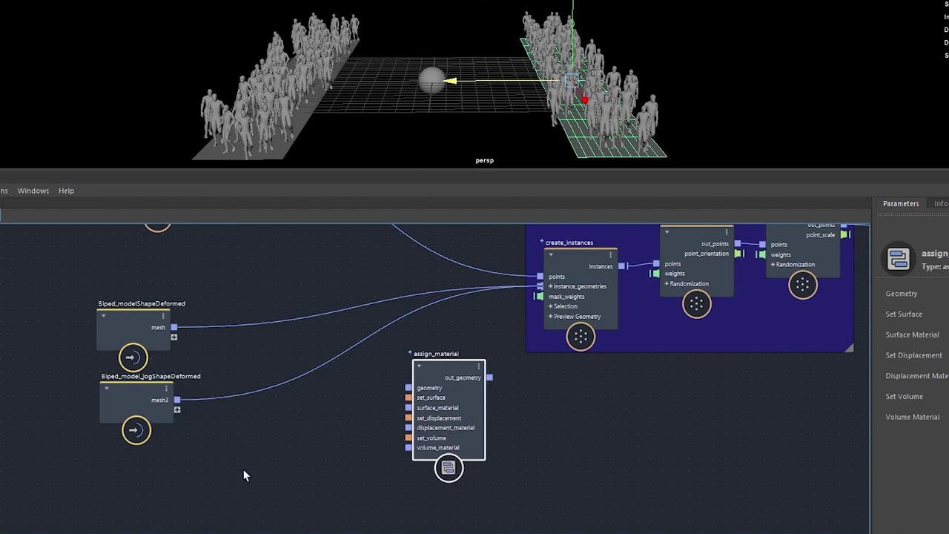
left_click_drag(435, 373, 436, 364)
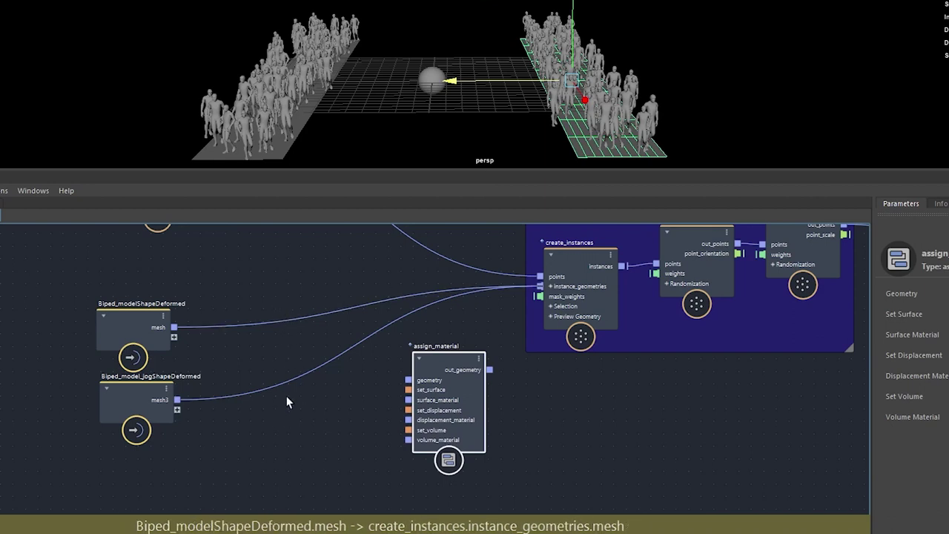
left_click_drag(436, 358, 432, 357)
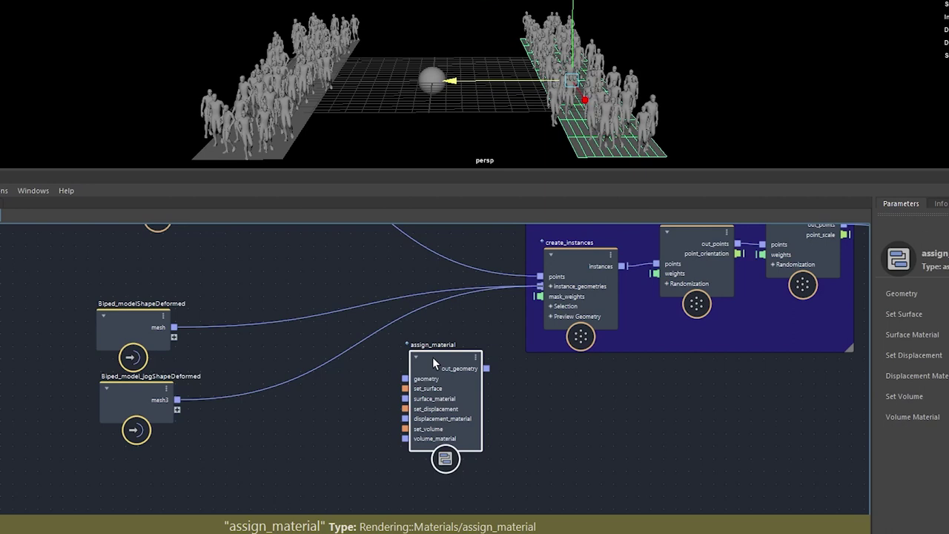
mouse_move(432, 357)
left_mouse_down()
mouse_move(424, 351)
mouse_move(434, 348)
left_mouse_up()
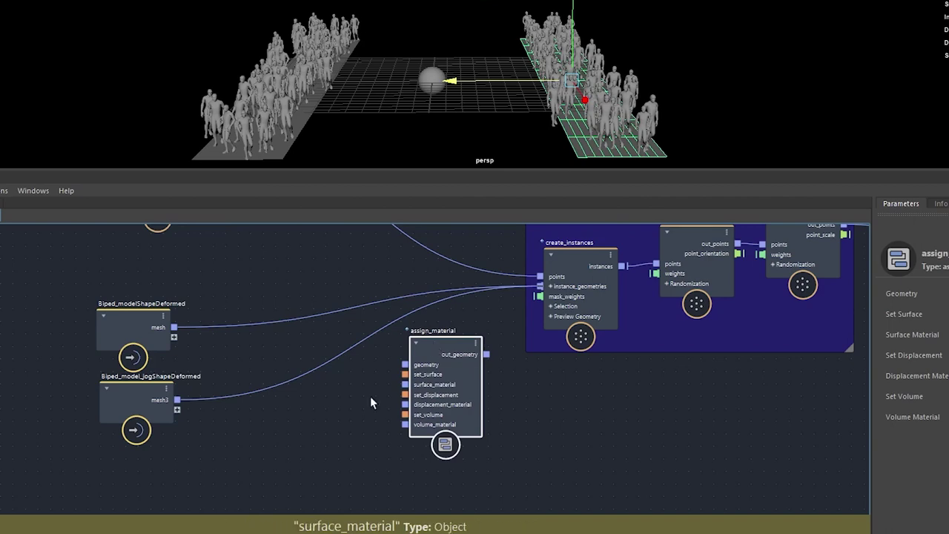
Step: Widen the gap between the two Biped input nodes and the assign_material node
scroll(327, 417, "up", 2)
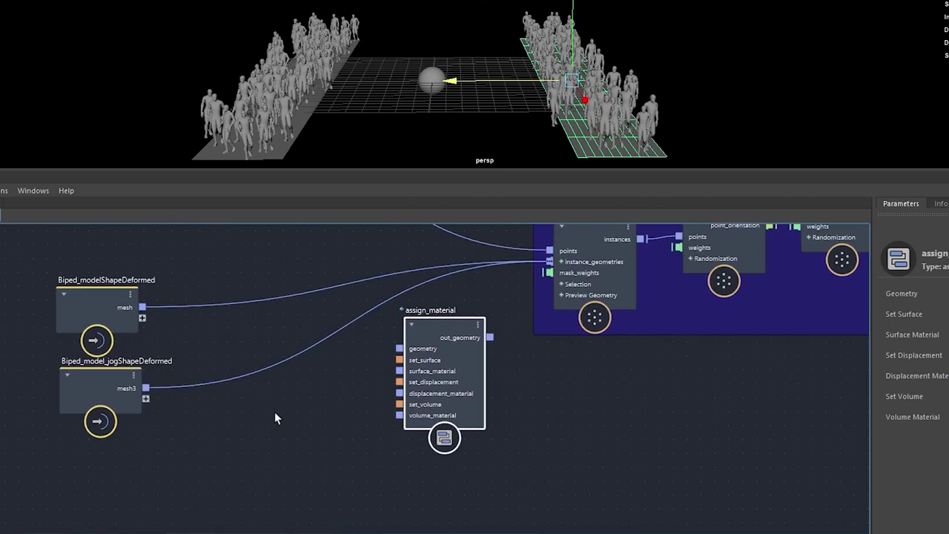
left_click_drag(22, 272, 23, 272)
left_click_drag(104, 392, 40, 362)
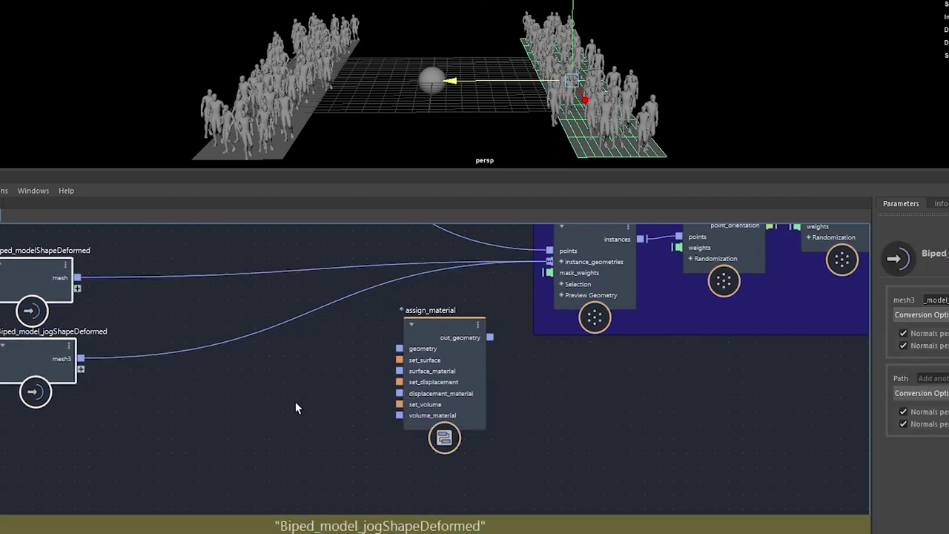
scroll(327, 393, "up", 2)
left_click(442, 347)
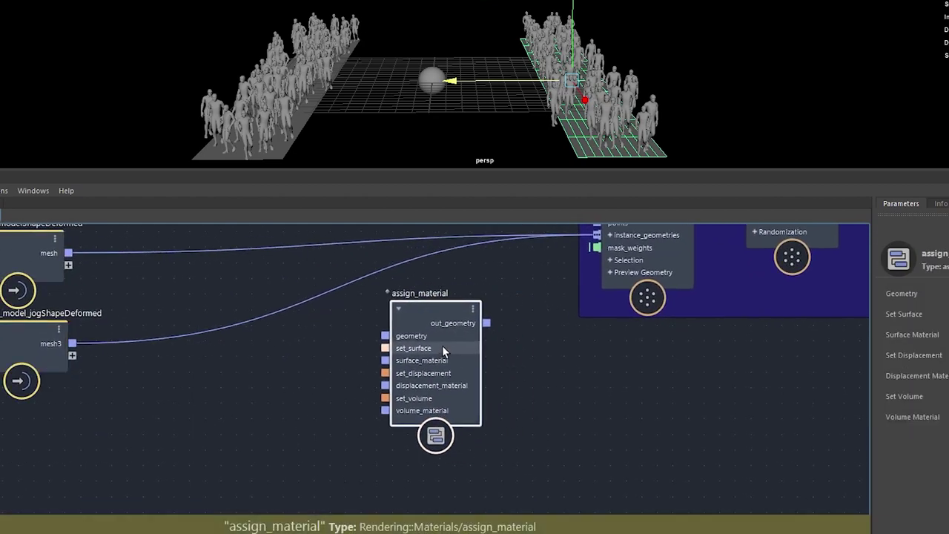
left_click_drag(442, 346, 439, 344)
right_click_drag(552, 384, 522, 410, "alt")
left_click_drag(455, 351, 496, 351)
middle_click_drag(366, 415, 343, 413, "alt")
scroll(336, 412, "up", 1)
scroll(337, 405, "down", 1)
Step: Add a standard_surface_mat node and place it in the space below the Biped input nodes, before assign_material
left_click(300, 401)
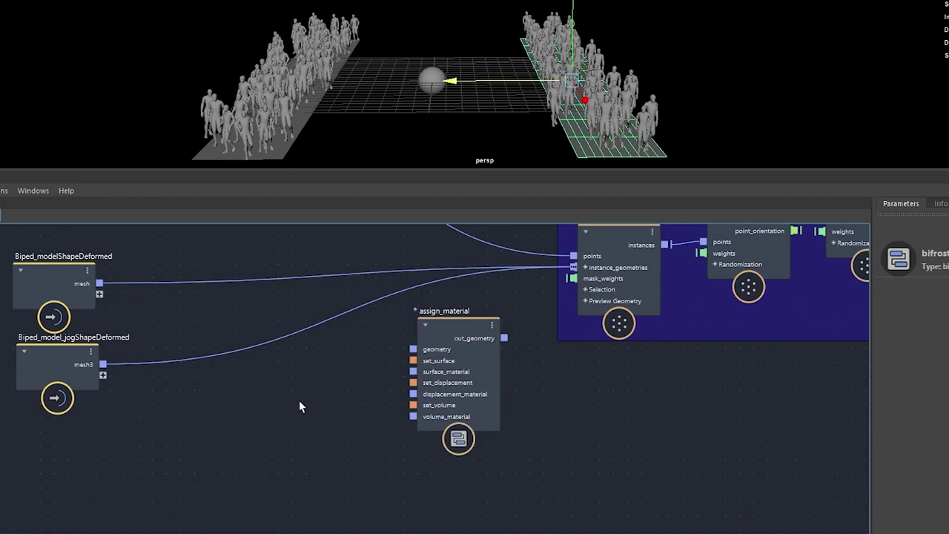
key("Tab")
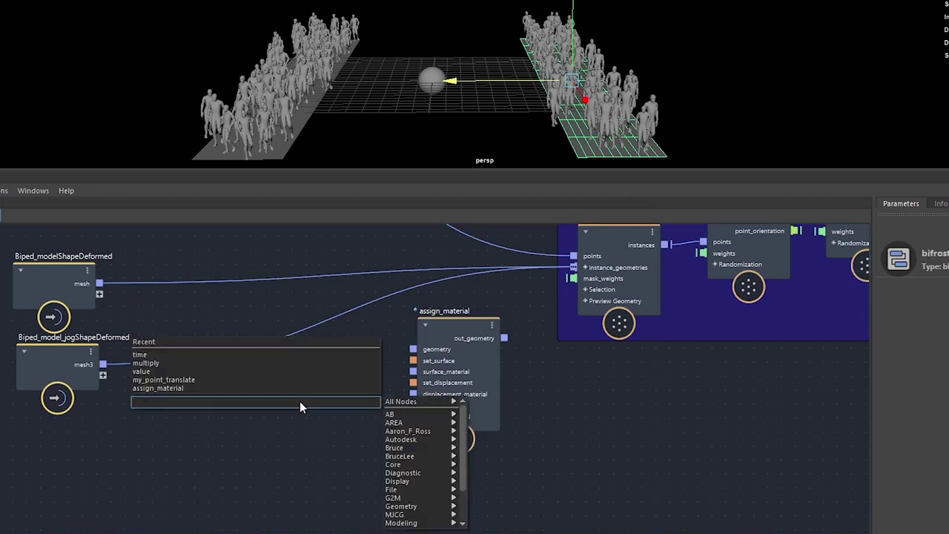
type("sta")
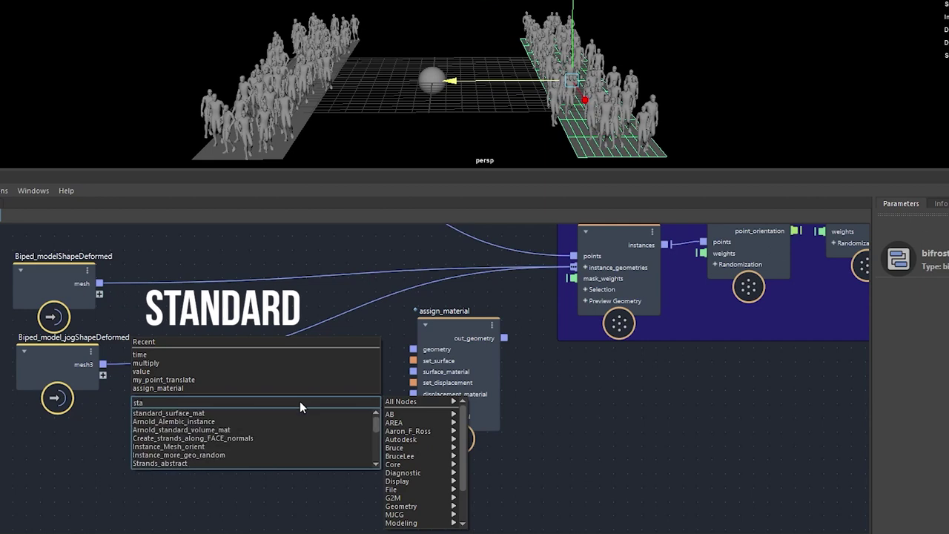
left_click(238, 411)
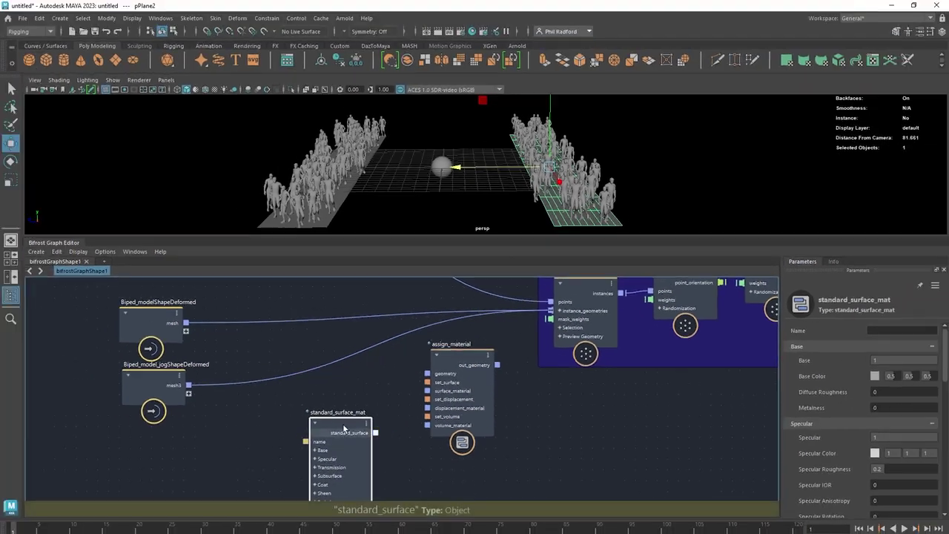
left_click_drag(344, 420, 348, 424)
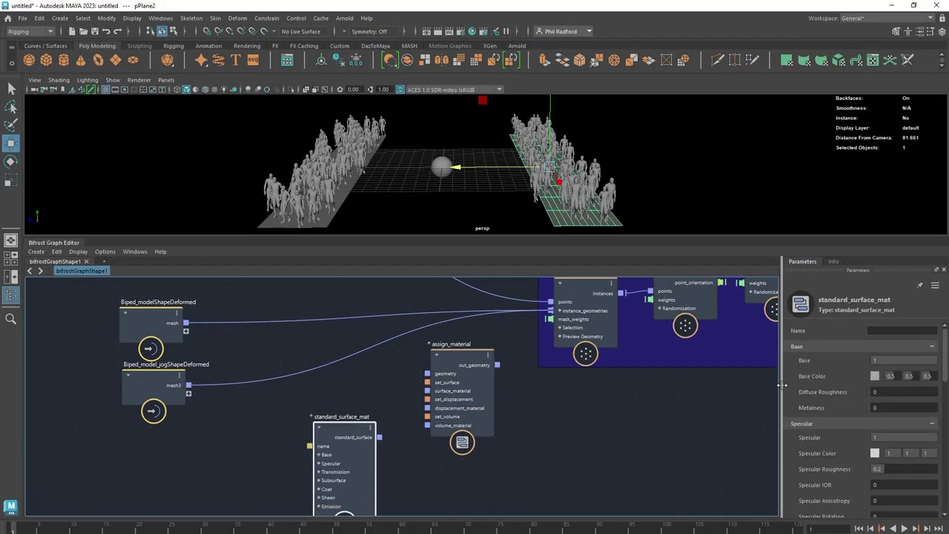
Step: Widen the area showing the selected node's parameters beside the graph
left_click(936, 286)
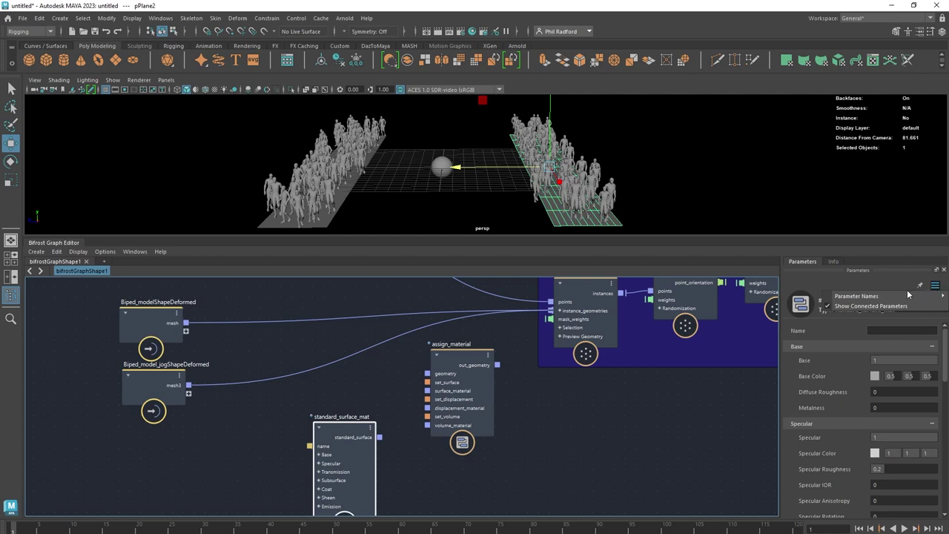
left_click(781, 386)
left_click_drag(780, 386, 755, 392)
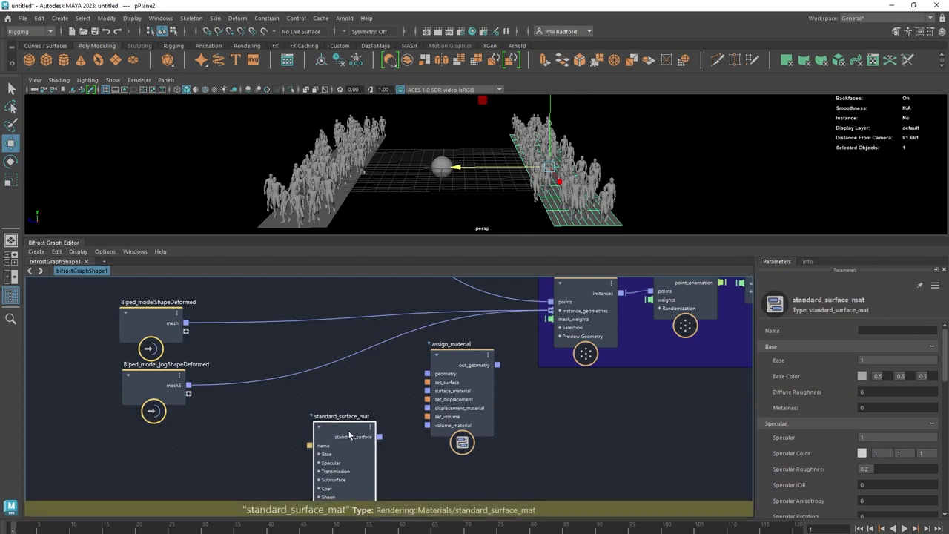
Step: Connect standard_surface to assign_material's surface_material, and route the Biped_model_jogShapeDeformed mesh through assign_material into create_instances' instance_geometries
left_click_drag(350, 436, 346, 418)
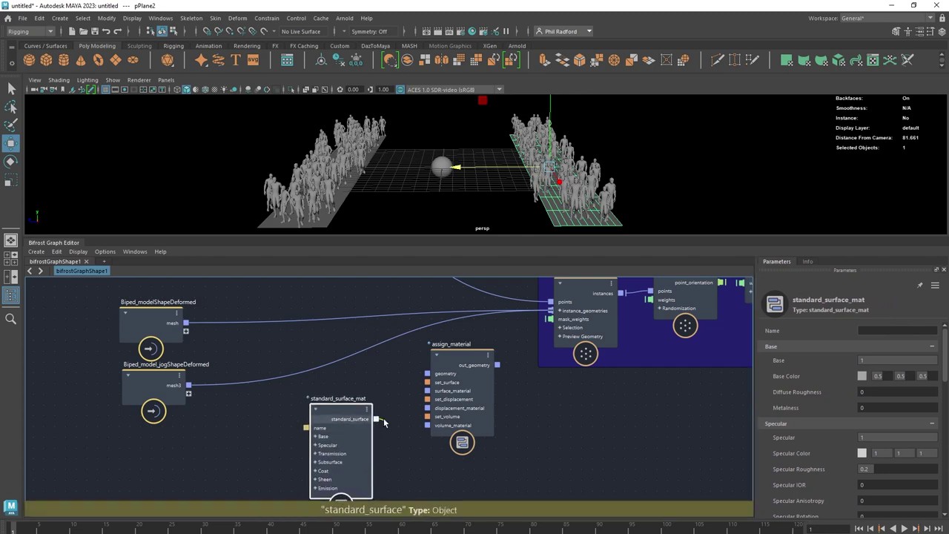
left_click_drag(375, 419, 342, 430)
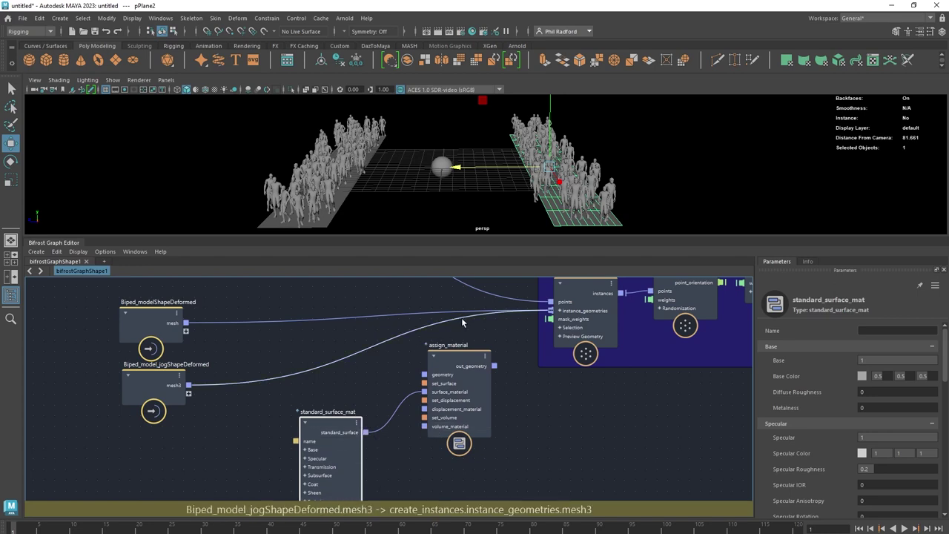
left_click_drag(459, 325, 433, 379)
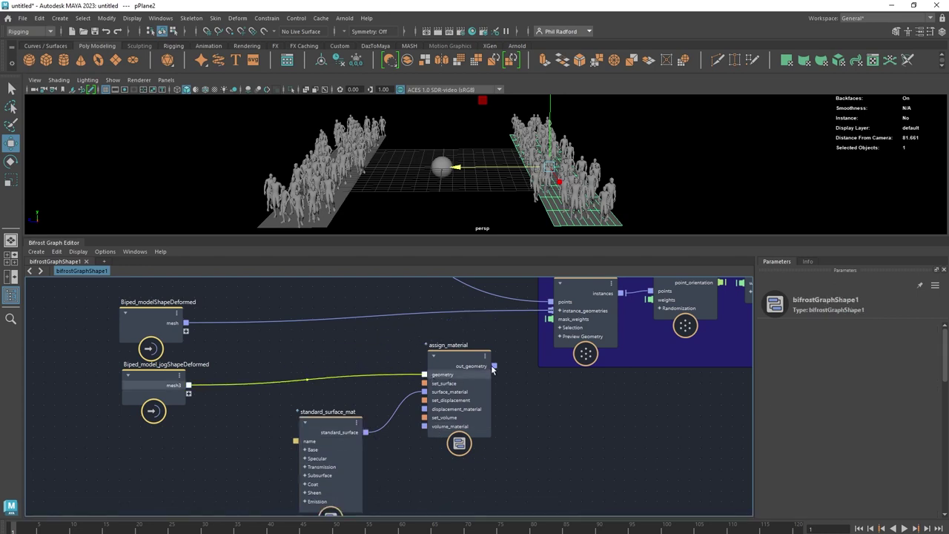
left_click_drag(494, 365, 560, 315)
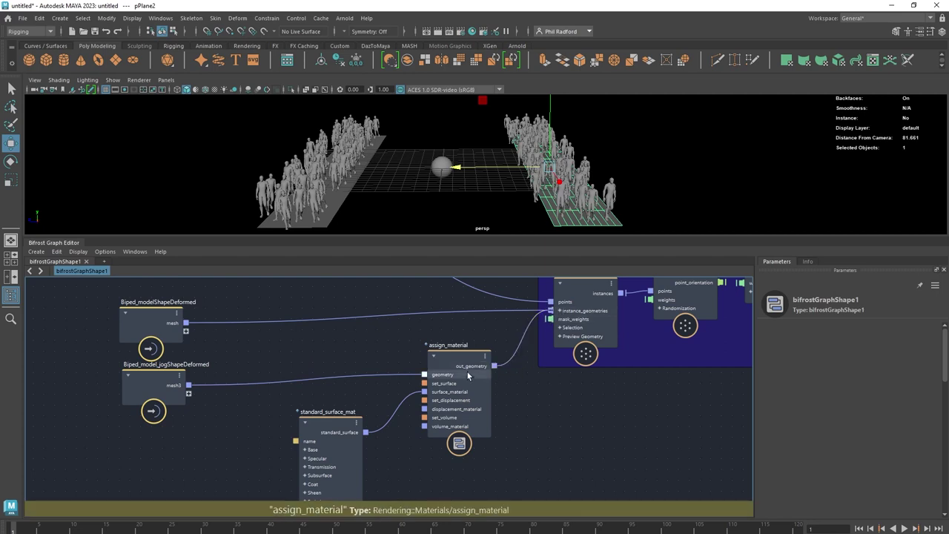
Step: Set standard_surface_mat's base color to dark red (0.2763, 0.0756, 0.0756) and turn on textured display in the viewport
left_click_drag(311, 436, 300, 443)
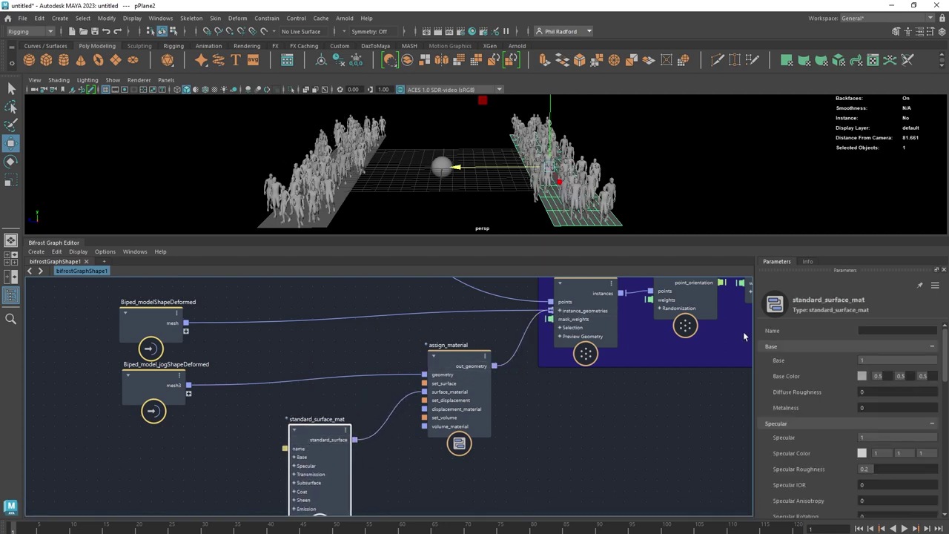
left_click(862, 376)
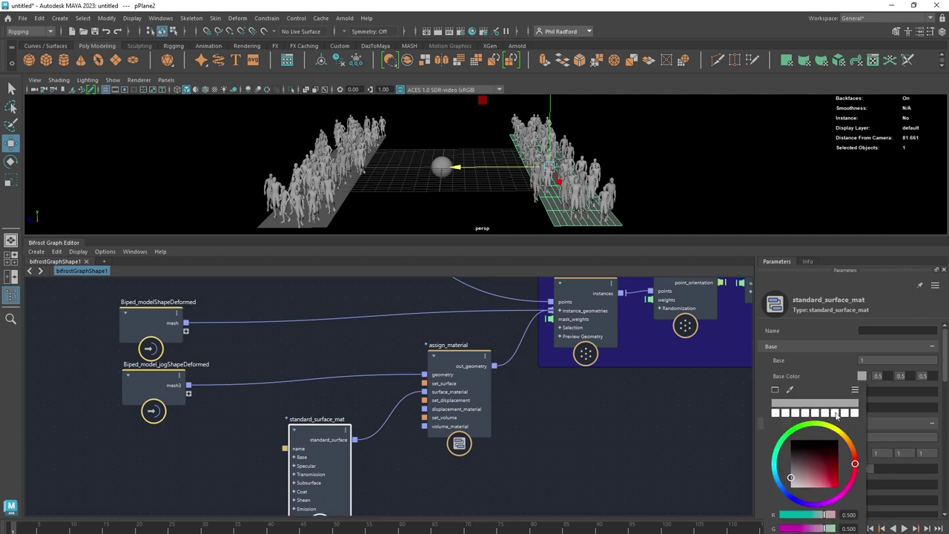
left_click(824, 470)
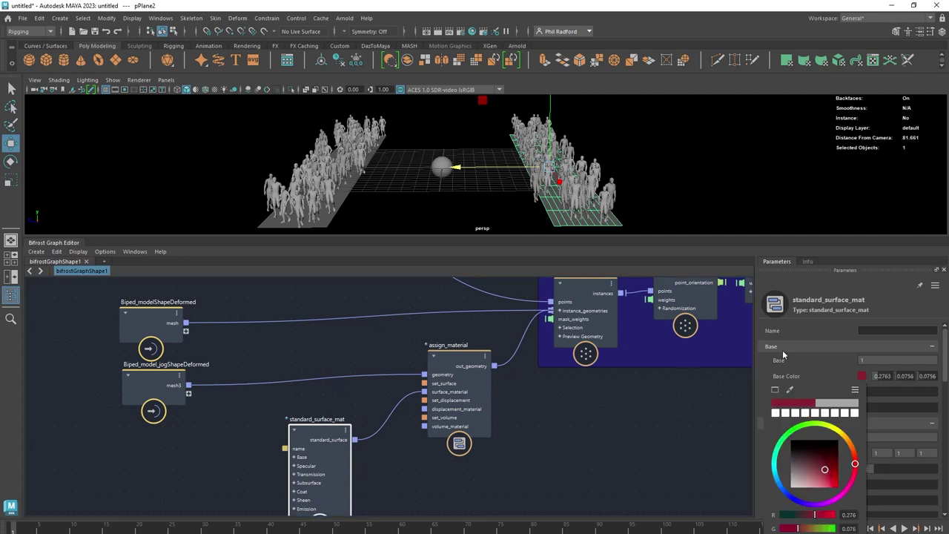
left_click(809, 359)
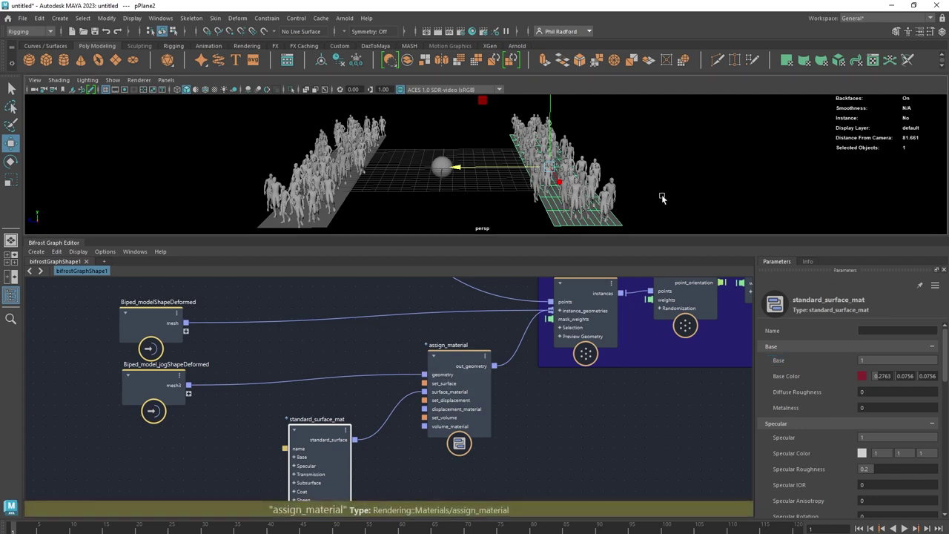
key("6")
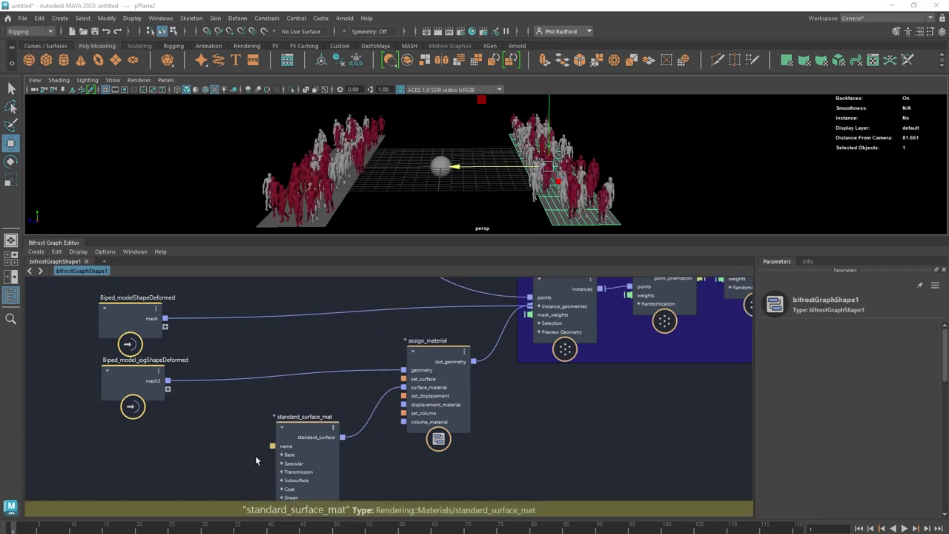
Step: Review the graph from the material nodes through the instance randomization group to the output node
left_click_drag(314, 432, 318, 443)
left_click_drag(432, 372, 430, 371)
middle_click_drag(613, 424, 263, 428, "alt")
middle_click_drag(499, 411, 476, 507, "alt")
left_click_drag(536, 379, 563, 401)
left_click_drag(612, 381, 606, 379)
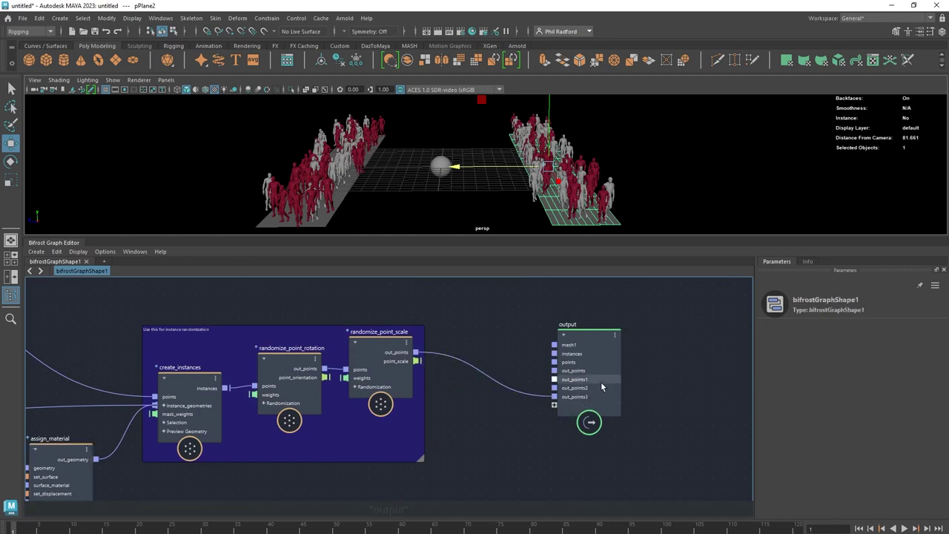
middle_click_drag(236, 502, 565, 398)
middle_click_drag(494, 422, 509, 448)
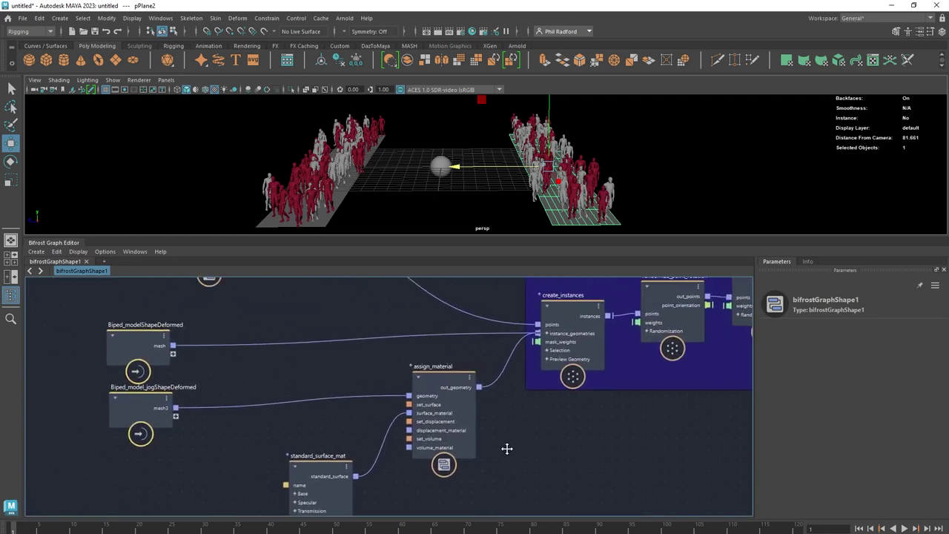
Step: Spread the two Biped input nodes further apart to make room for a second set of material nodes
scroll(509, 447, "down", 2)
left_click(187, 442)
left_click_drag(187, 441, 180, 441)
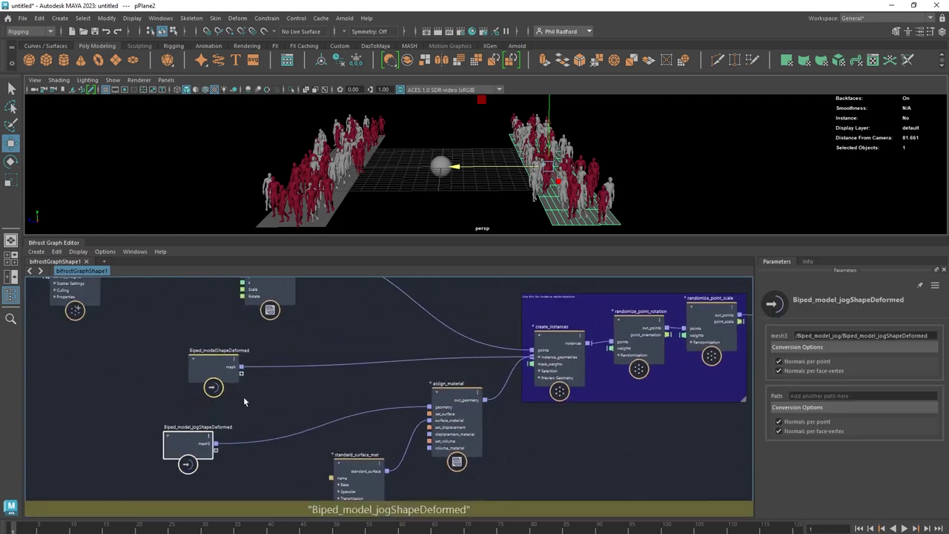
left_click(216, 367)
left_click_drag(215, 367, 200, 339)
middle_click_drag(313, 380, 299, 369)
Step: Duplicate assign_material and standard_surface_mat above the originals, and route the Biped_modelShapeDeformed mesh through the copied assign_material into instance_geometries
left_click(438, 400)
left_click(346, 454)
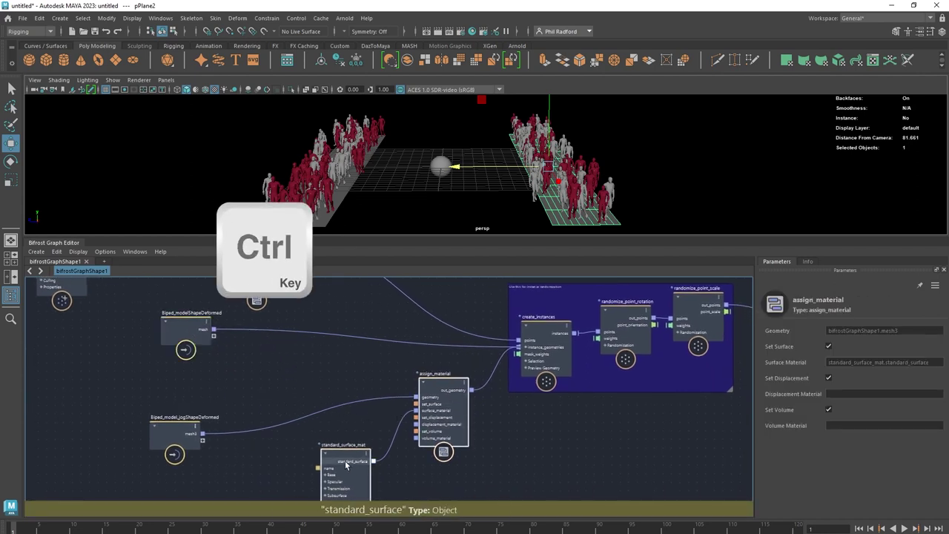
key("ctrl+c")
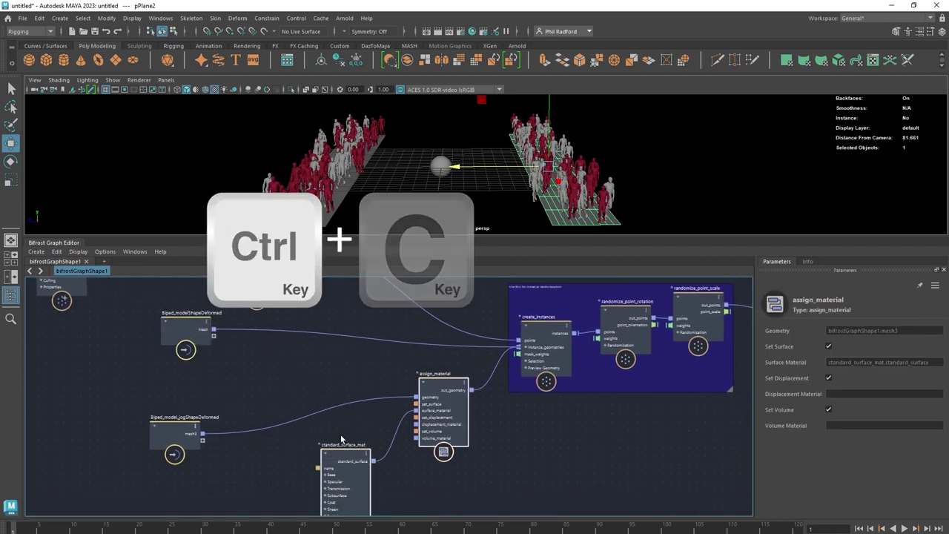
key("ctrl+v")
left_click_drag(356, 423, 373, 338)
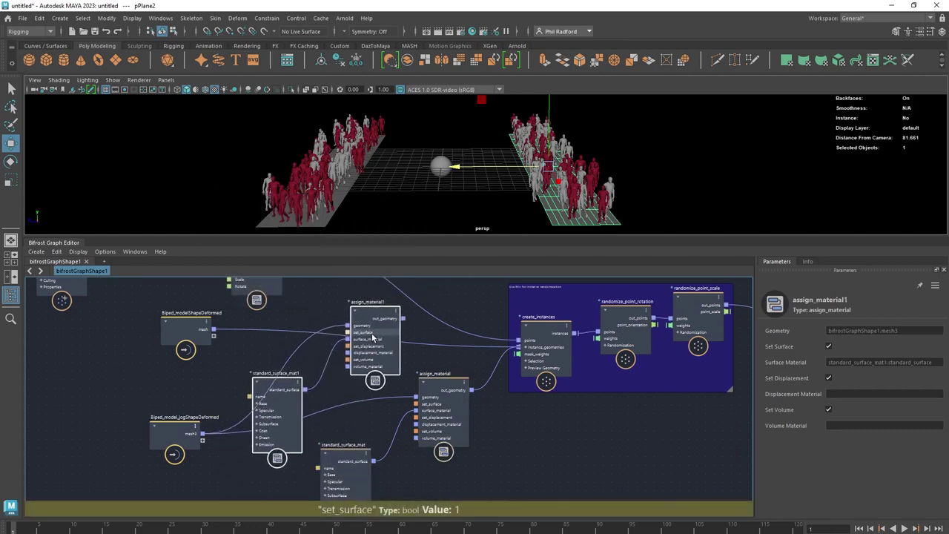
left_click(310, 350)
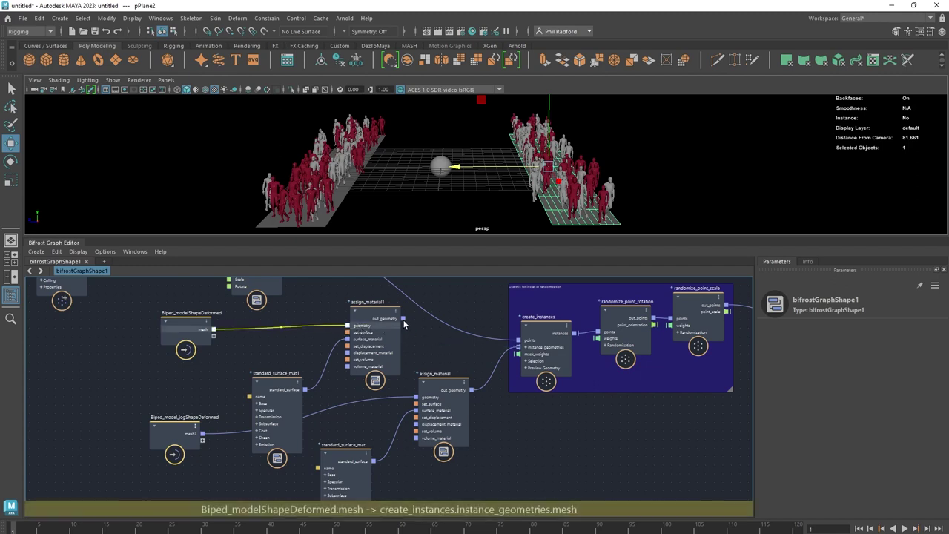
left_click_drag(403, 319, 522, 351)
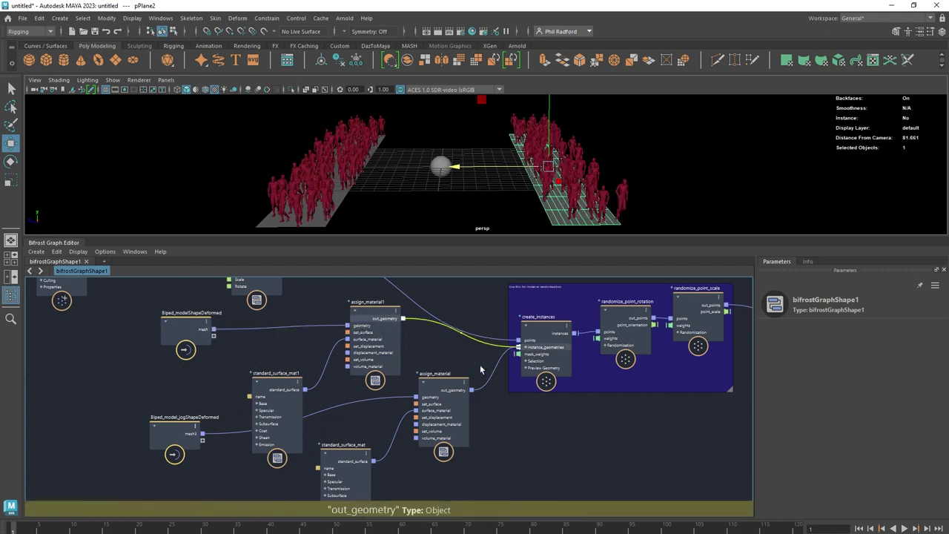
Step: Set standard_surface_mat1's base color to dark blue (0.0187, 0.043, 0.2974) and nudge assign_material1 into place
left_click_drag(293, 388, 293, 375)
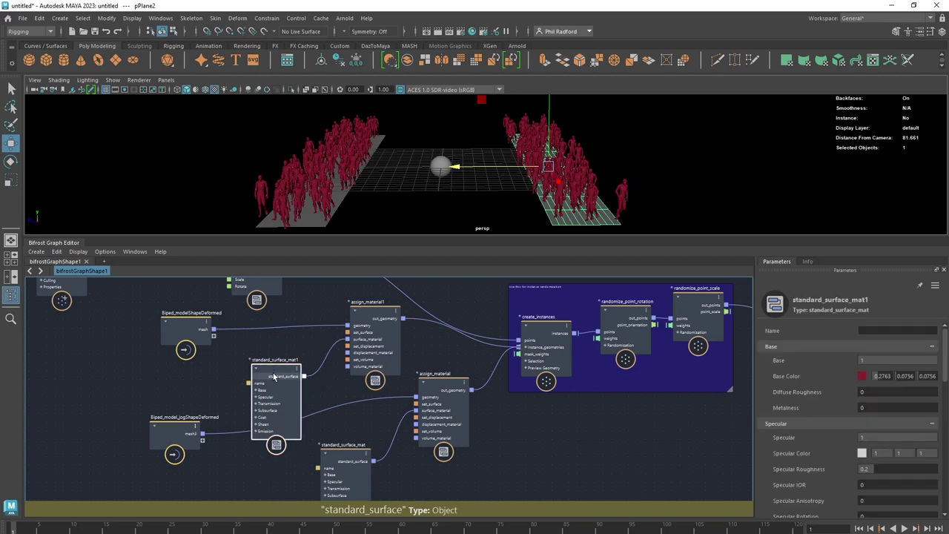
left_click(862, 377)
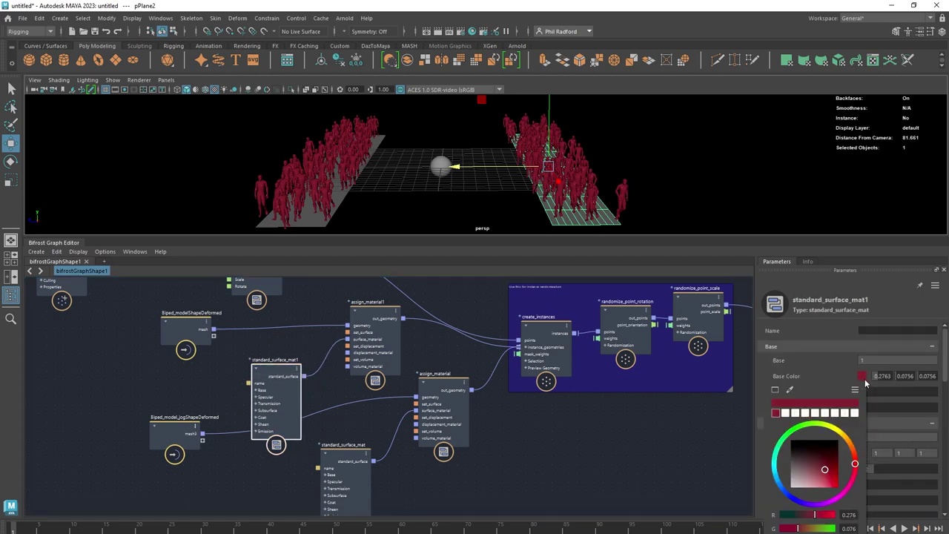
left_click(790, 498)
left_click_drag(814, 476, 835, 471)
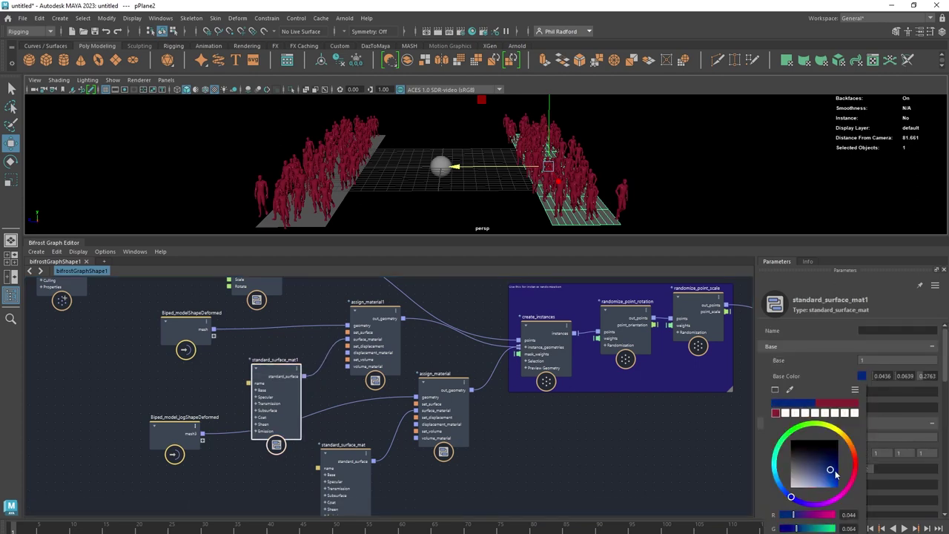
left_click_drag(366, 327, 363, 331)
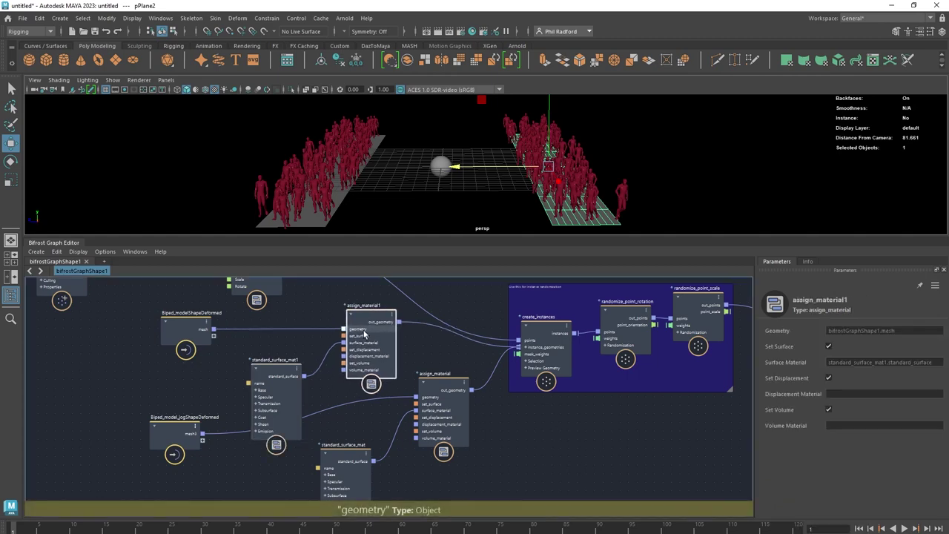
left_click(272, 380)
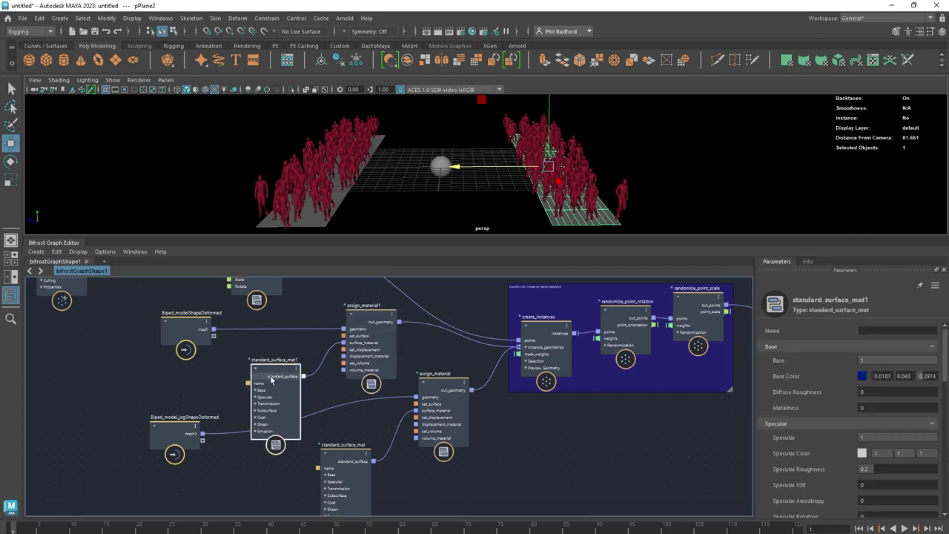
left_click(369, 335)
Step: Move the randomize_point_scale out_points connection from out_points3 to a new port on the output node to refresh the crowd
middle_click_drag(560, 429, 238, 432, "alt")
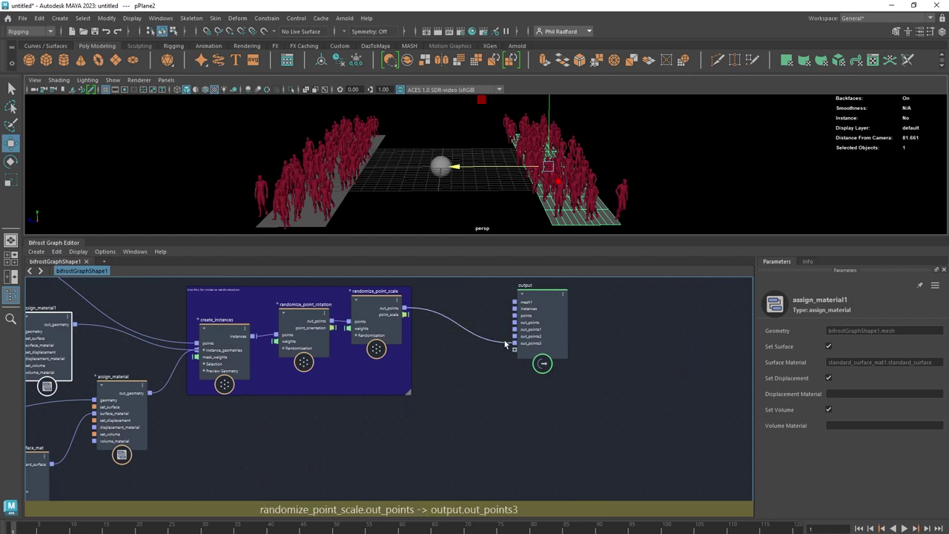
mouse_move(506, 342)
left_mouse_down()
mouse_move(466, 340)
mouse_move(521, 347)
left_mouse_up()
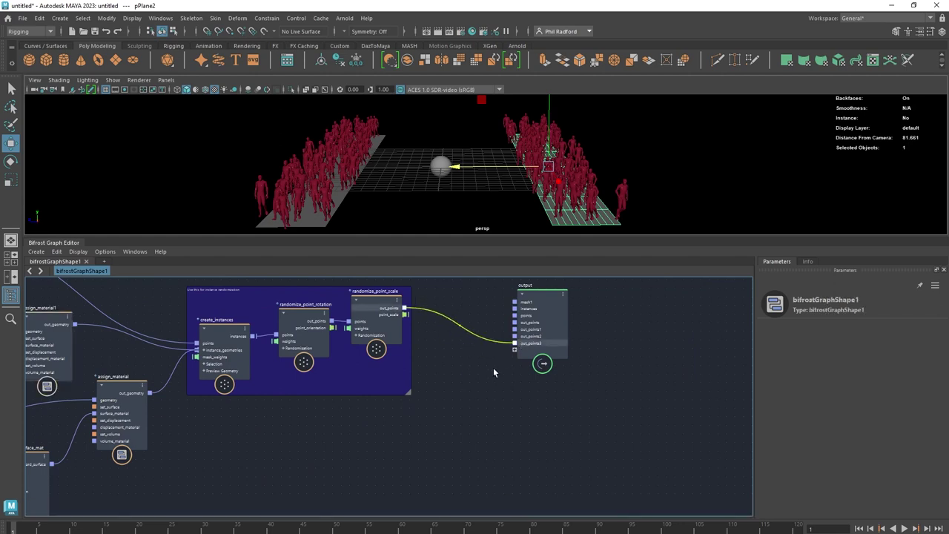
mouse_move(515, 343)
left_mouse_down()
mouse_move(487, 352)
mouse_move(516, 350)
left_mouse_up()
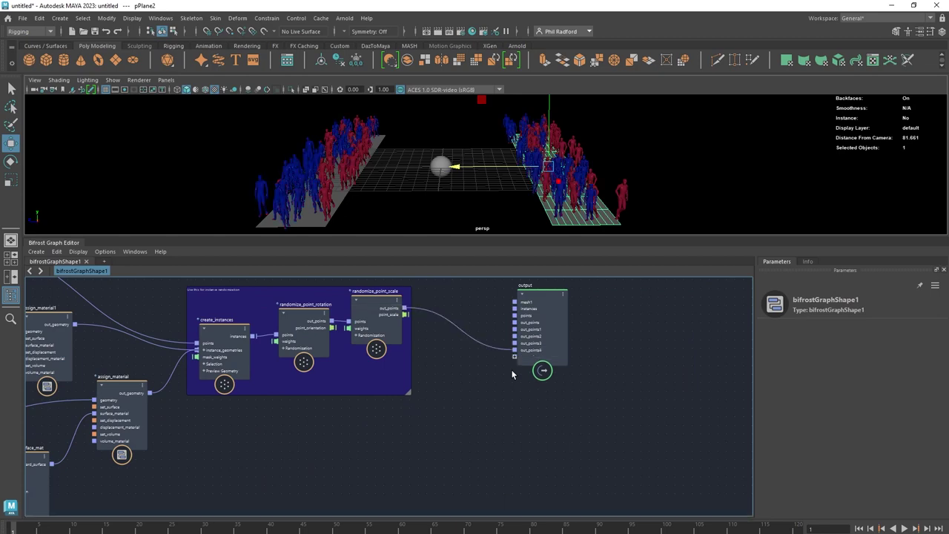
Step: Move assign_material and the jog biped input node lower, and shift standard_surface_mat1 slightly to separate the two material branches
middle_click_drag(263, 442, 569, 423)
scroll(459, 455, "down", 2)
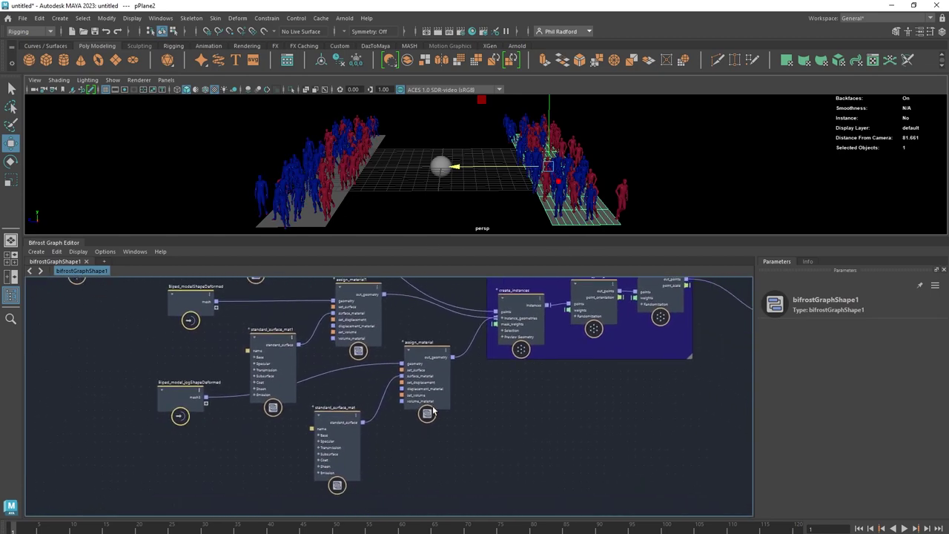
left_click_drag(438, 374, 432, 421)
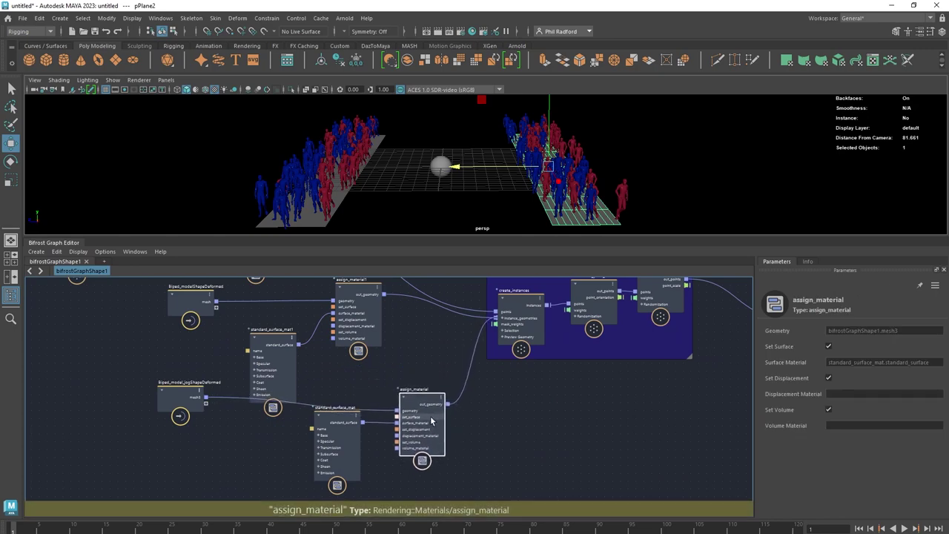
left_click_drag(179, 400, 219, 464)
left_click_drag(268, 367, 262, 364)
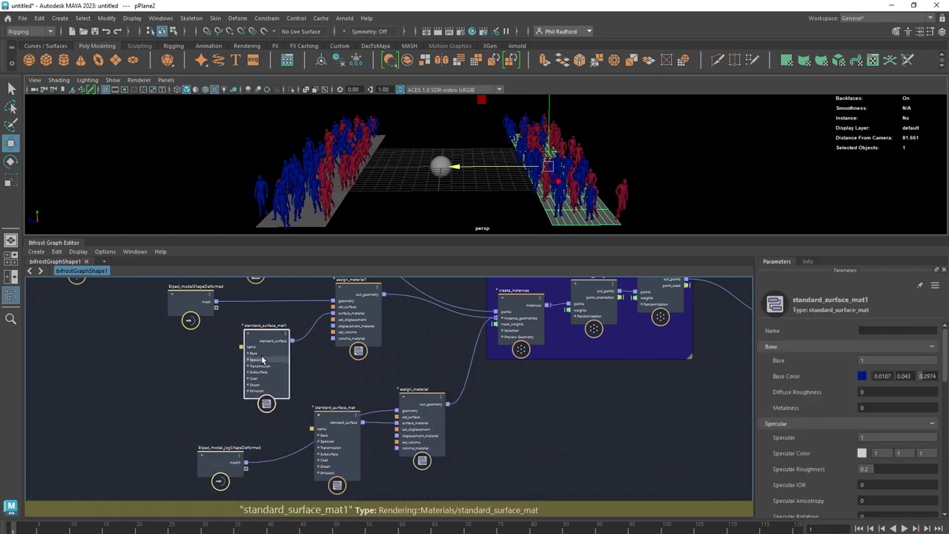
Step: Move the plane inputs, build_array, merge_geometry and scatter_points nodes together closer to my_point_translate
left_click_drag(358, 320, 354, 320)
scroll(430, 371, "down", 5)
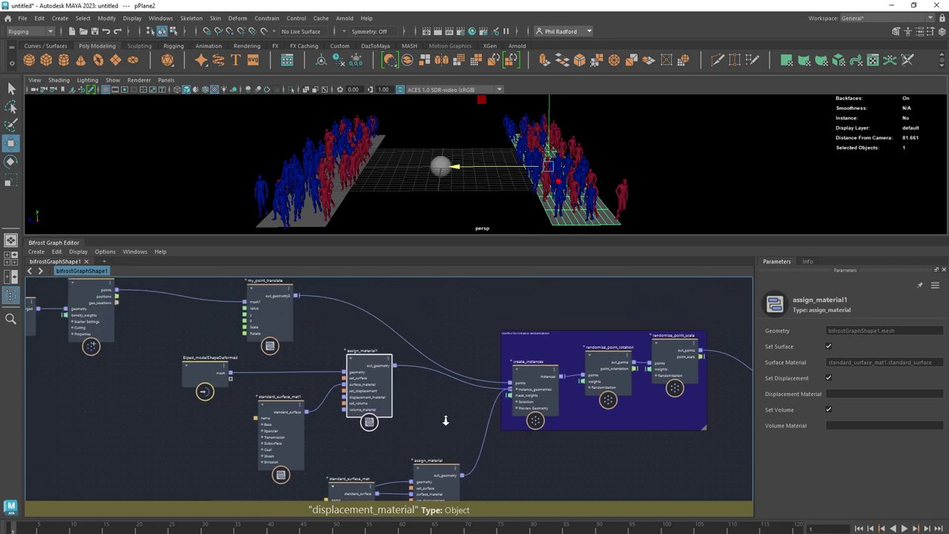
middle_click_drag(228, 431, 247, 422, "alt")
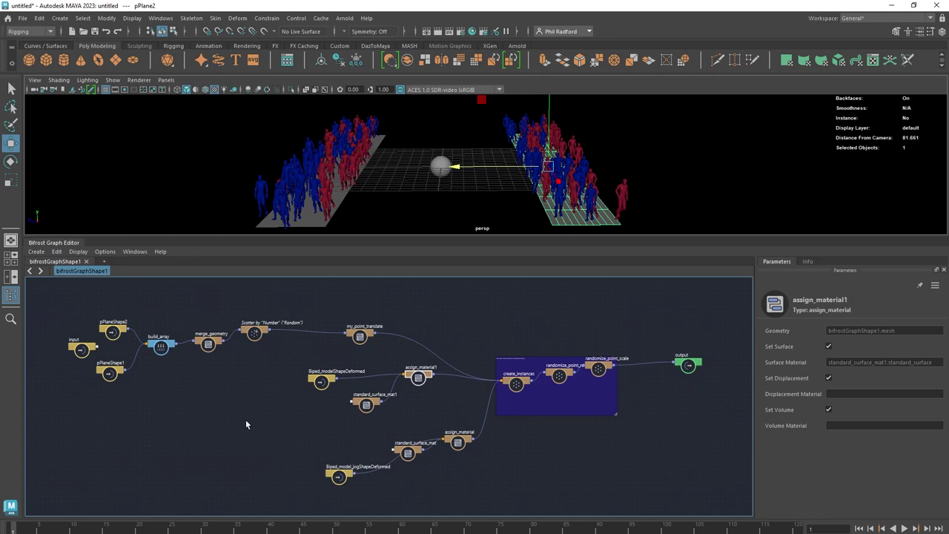
scroll(245, 420, "up", 3)
middle_click_drag(315, 433, 344, 438)
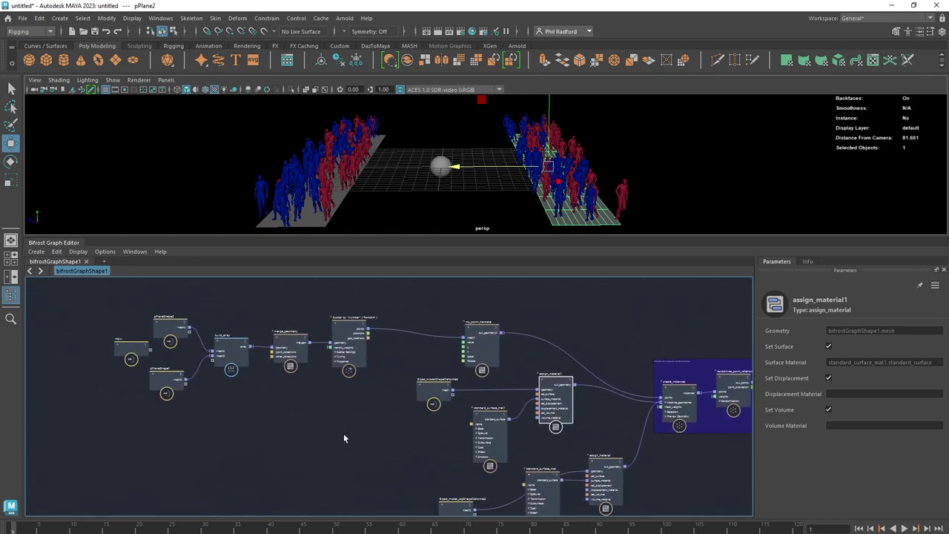
left_click_drag(385, 417, 4, 315)
left_click_drag(349, 340, 391, 348)
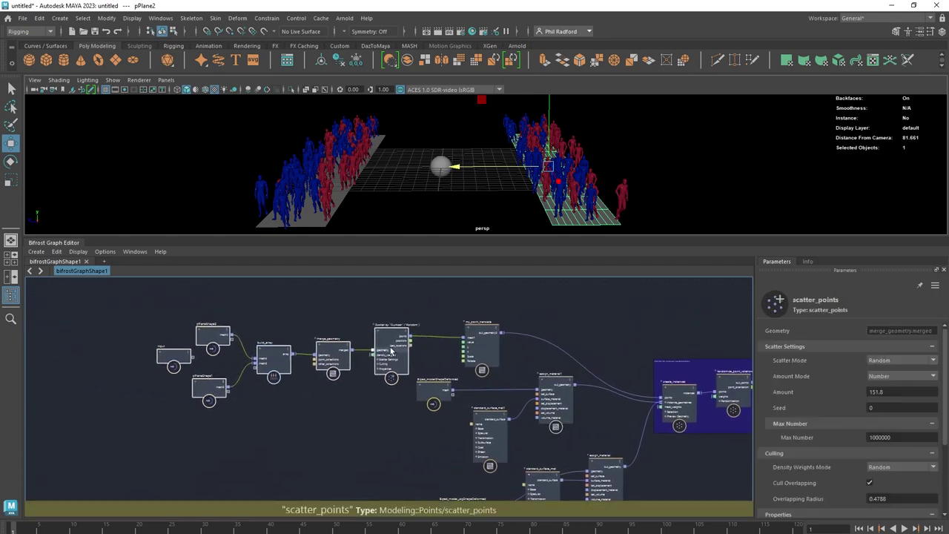
middle_click_drag(355, 420, 273, 410)
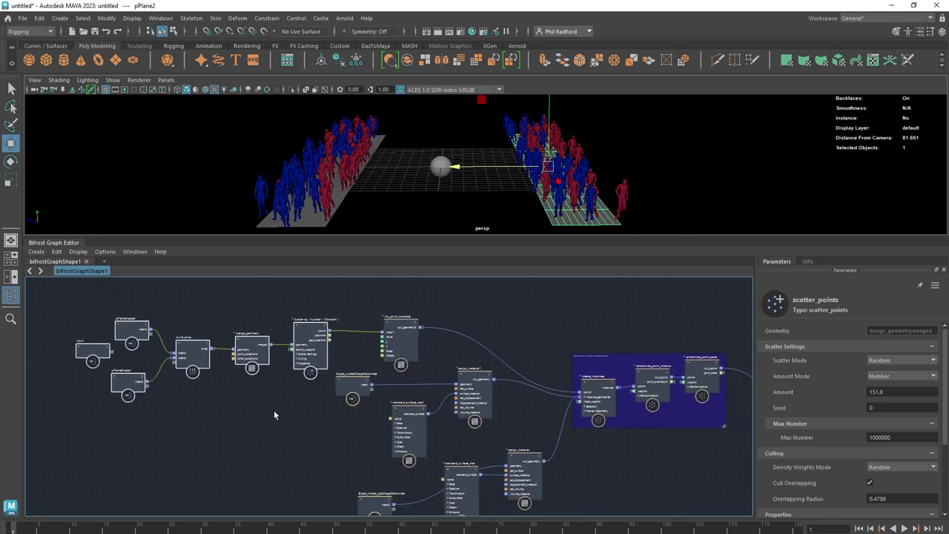
scroll(274, 410, "up", 2)
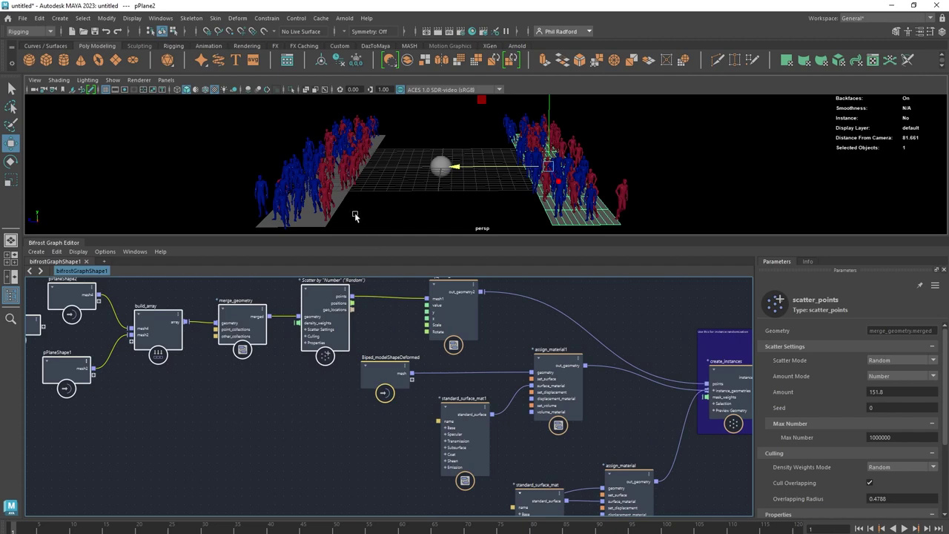
Step: Draw a winding seven-point CV curve along the ground between the two crowd planes
left_click_drag(354, 212, 354, 181, "alt")
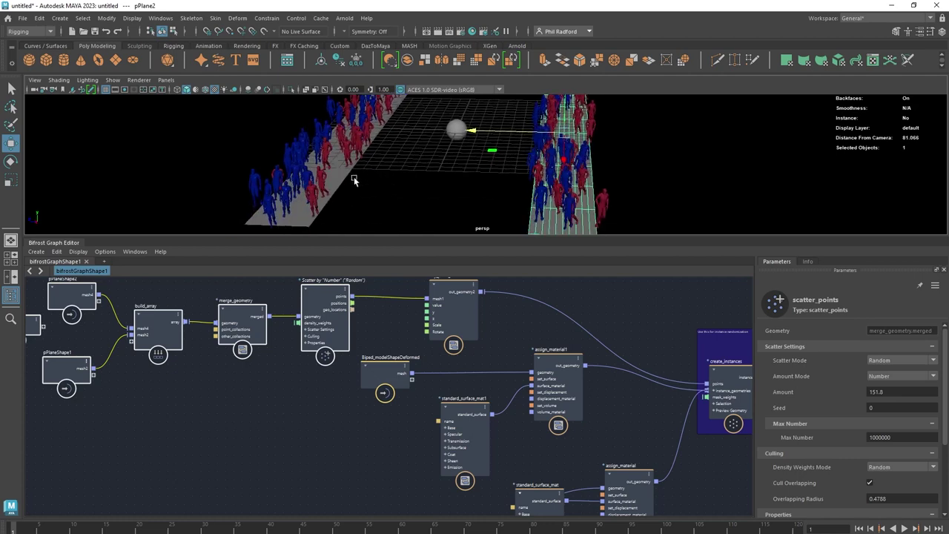
left_click(344, 175)
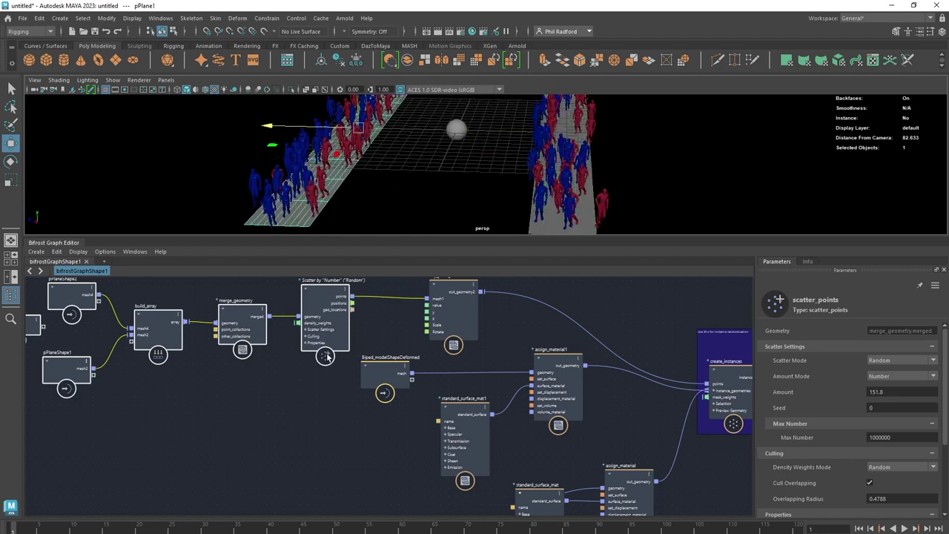
middle_click_drag(280, 420, 285, 462, "alt")
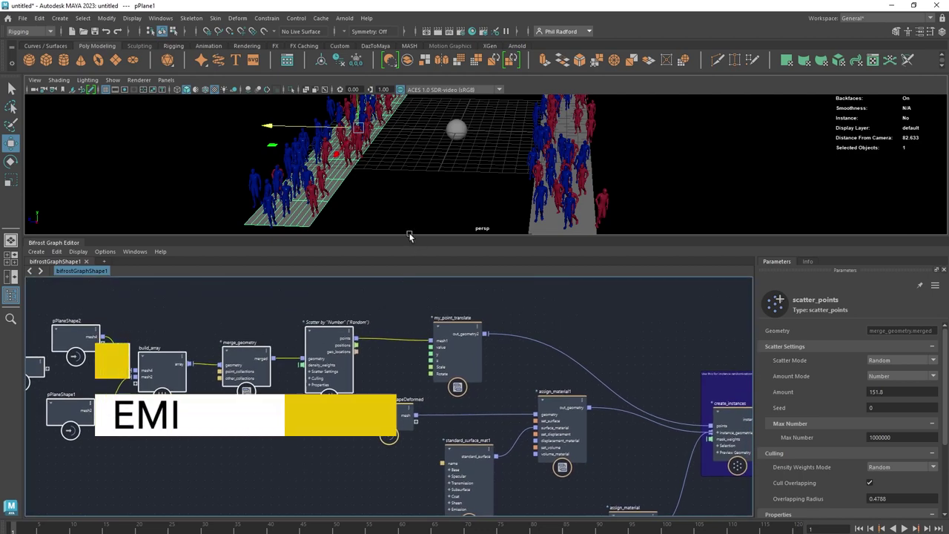
left_click_drag(411, 239, 411, 324)
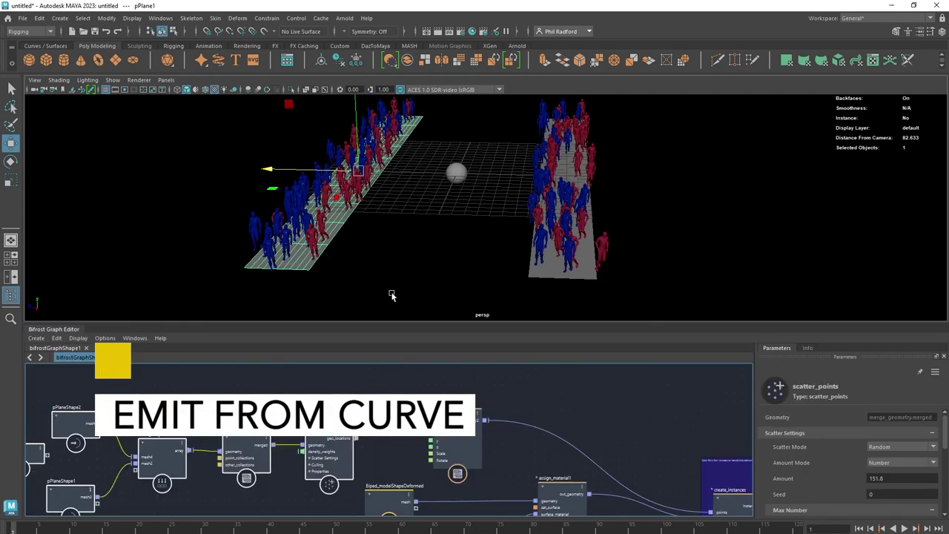
left_click(59, 18)
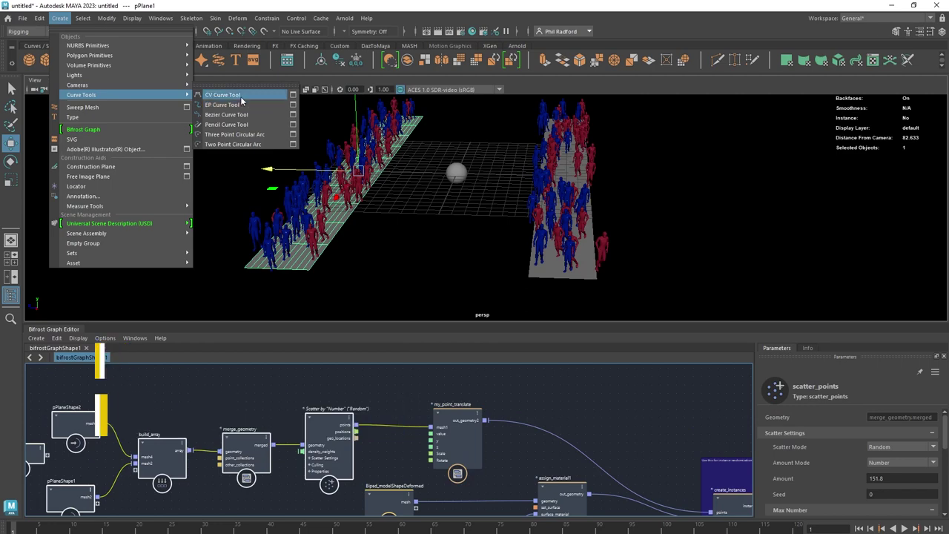
left_click(240, 102)
left_click(499, 121)
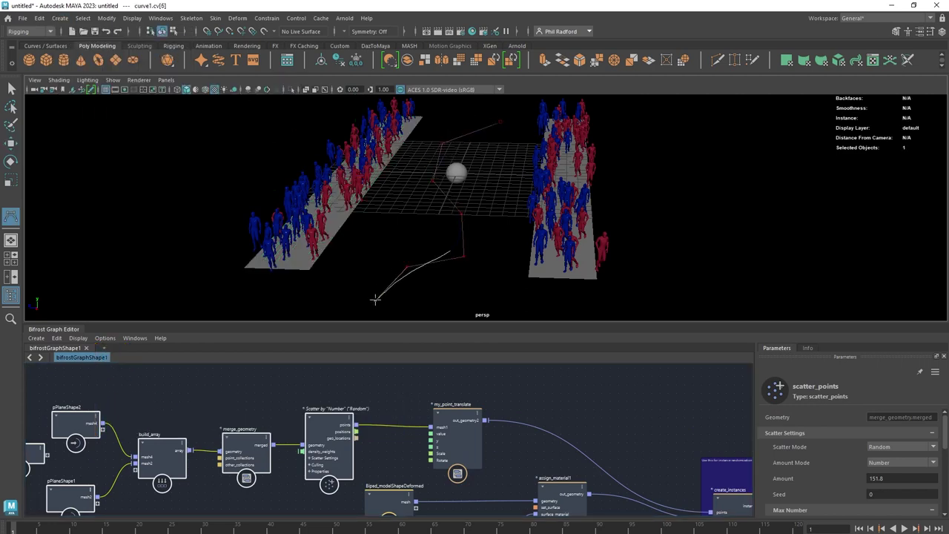
key("Return")
key("w")
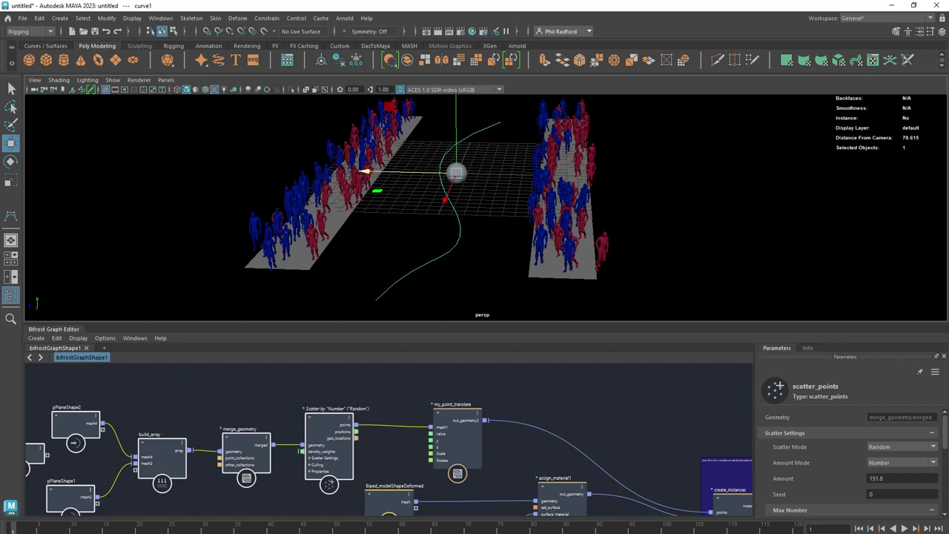
Step: Open the Outliner and add curve1 to the Bifrost graph as an input node above merge_geometry
key("Delete")
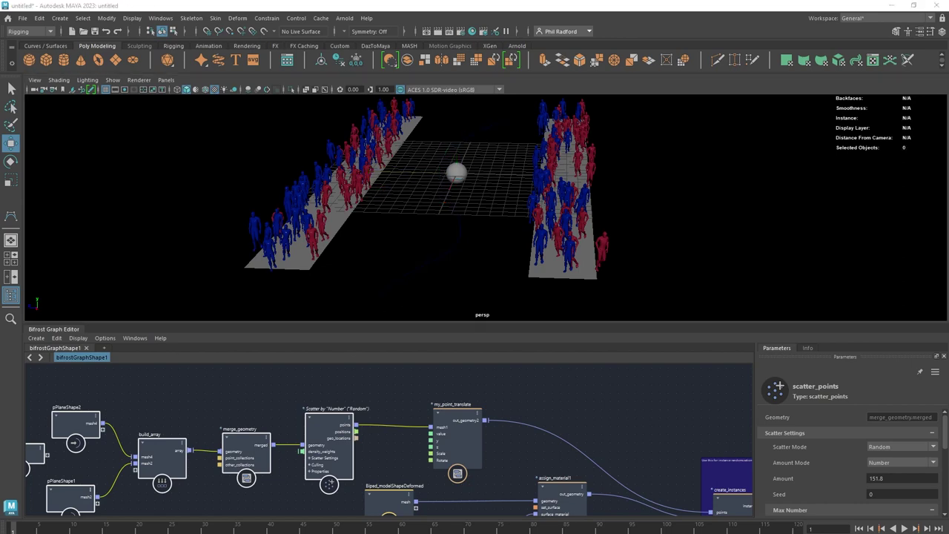
left_click_drag(609, 148, 738, 134)
left_click(734, 270)
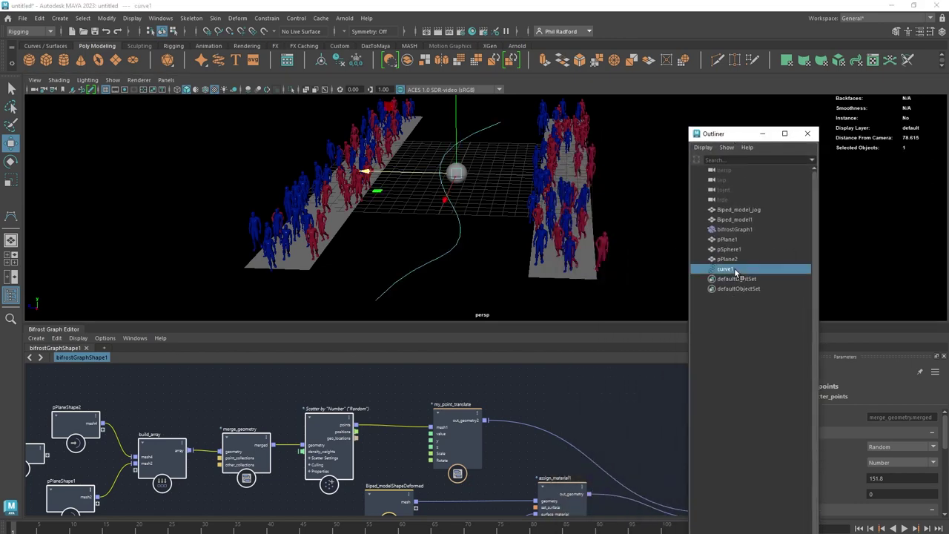
middle_click_drag(250, 378, 250, 380)
middle_click_drag(383, 388, 353, 375, "alt")
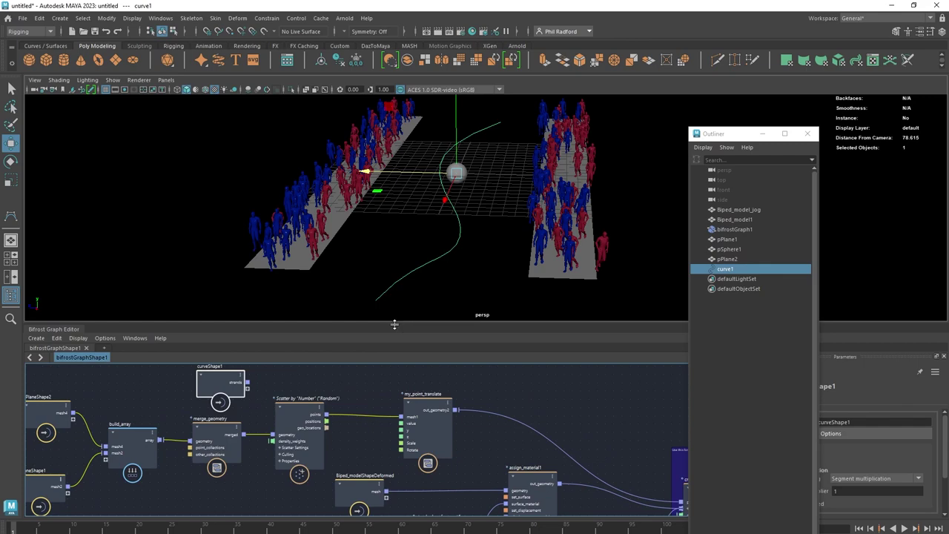
left_click_drag(395, 324, 395, 267)
Step: Disconnect scatter_points from both merge_geometry and my_point_translate, and move it down out of the way
left_click_drag(294, 370, 287, 439)
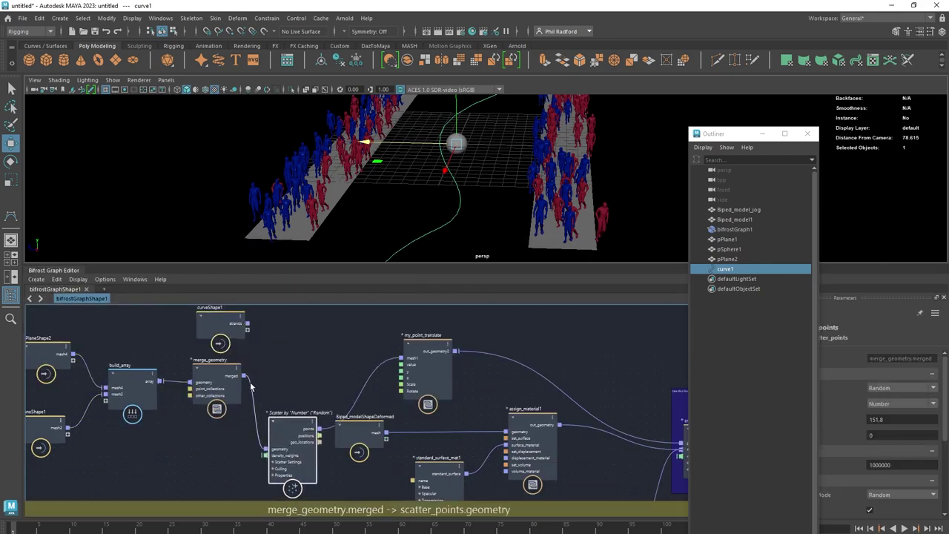
left_click_drag(250, 385, 323, 405)
left_click_drag(369, 378, 370, 378)
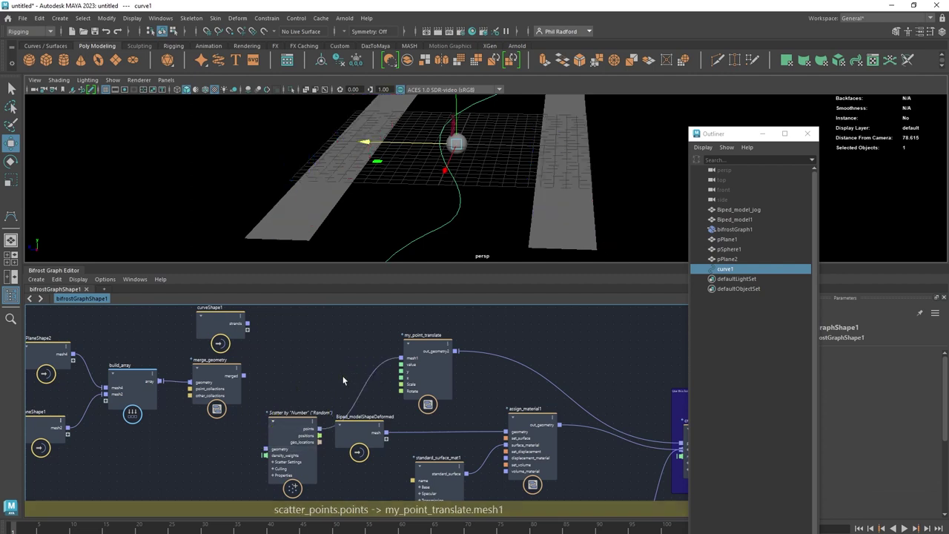
mouse_move(335, 367)
middle_mouse_down("alt")
mouse_move(369, 357)
mouse_move(334, 365)
middle_mouse_up("alt")
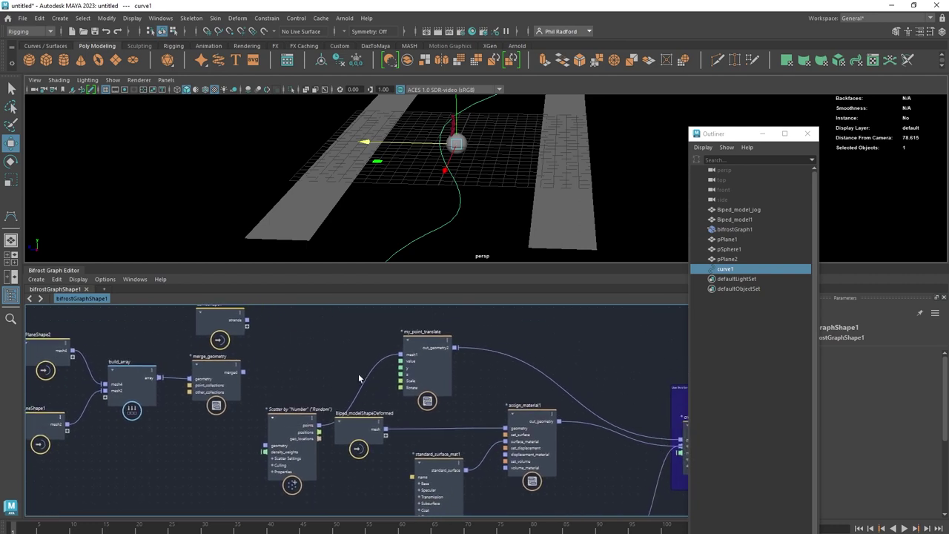
left_click_drag(302, 432, 271, 446)
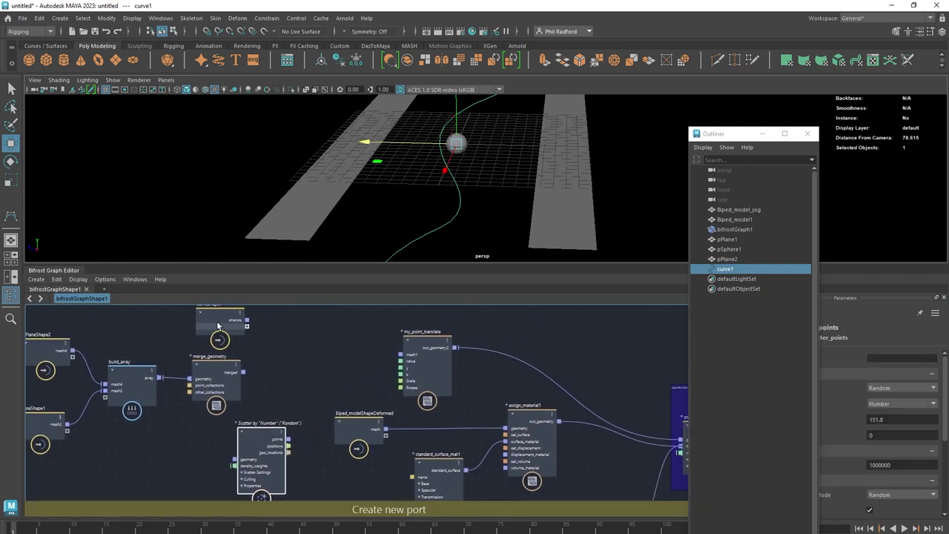
Step: Connect curveShape1's strands to the mesh1 input of my_point_translate, place the node beside it, and close the Outliner
left_click_drag(223, 324, 292, 341)
left_click_drag(368, 354, 407, 354)
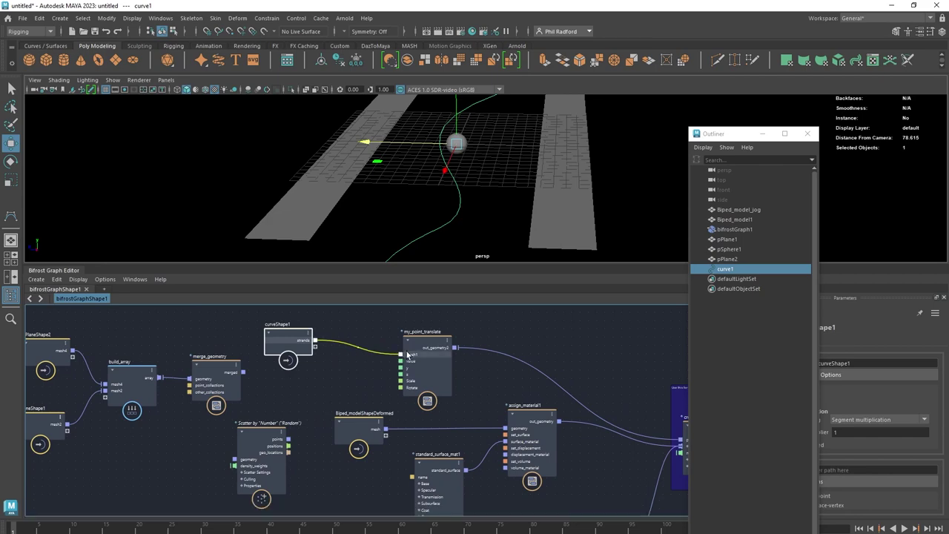
left_click_drag(486, 168, 571, 211, "alt")
middle_click_drag(573, 211, 483, 210, "alt")
right_click_drag(483, 210, 453, 210, "alt")
left_click_drag(453, 210, 455, 208, "alt")
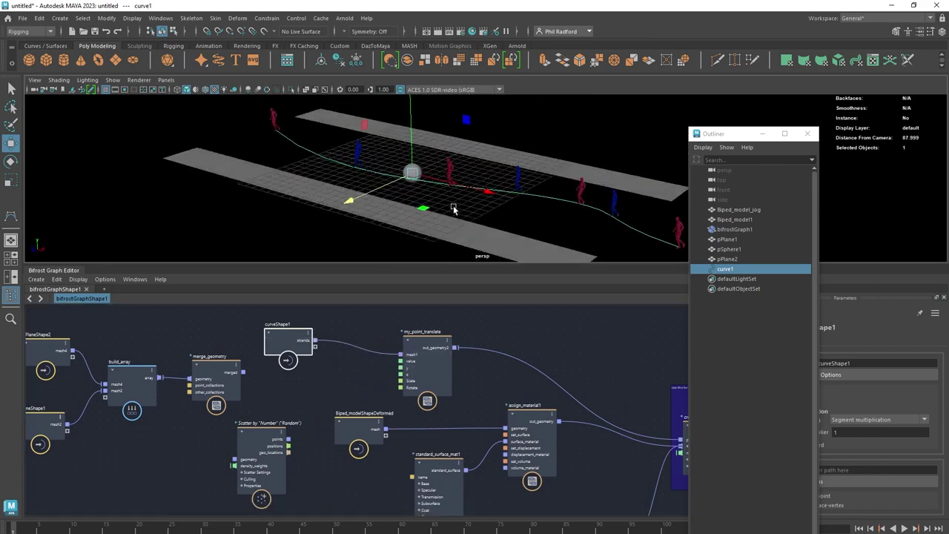
left_click_drag(284, 341, 329, 362)
left_click(808, 133)
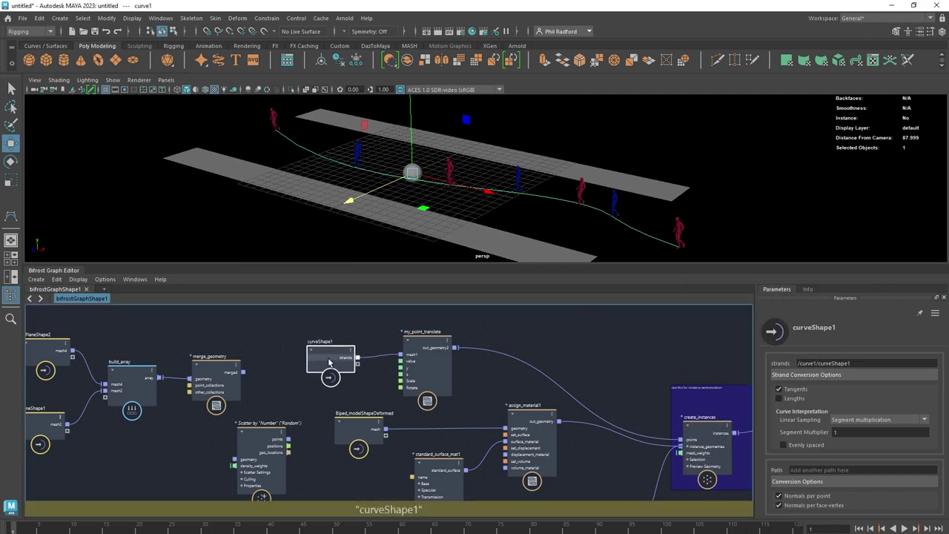
Step: Set curveShape1's linear sampling to Length with a target segment length of 0.9467
left_click(878, 422)
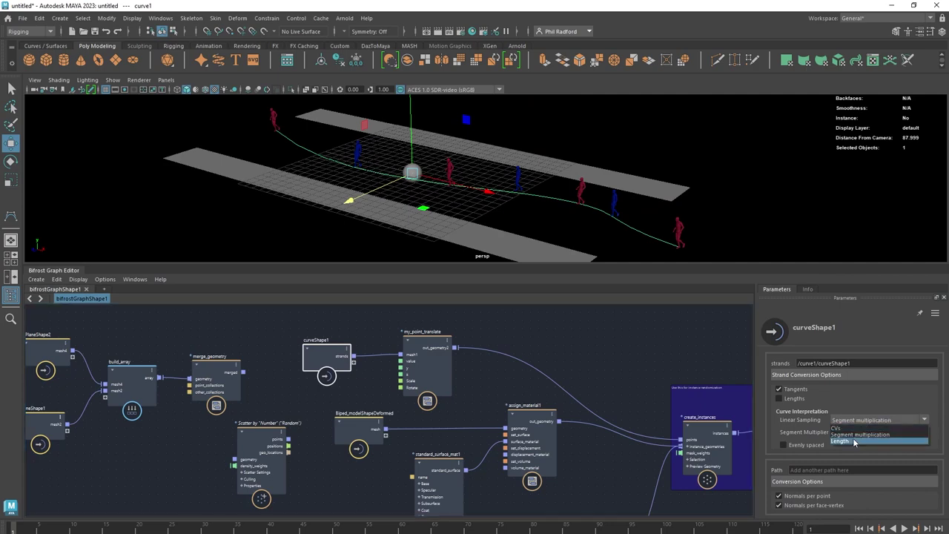
left_click(864, 438)
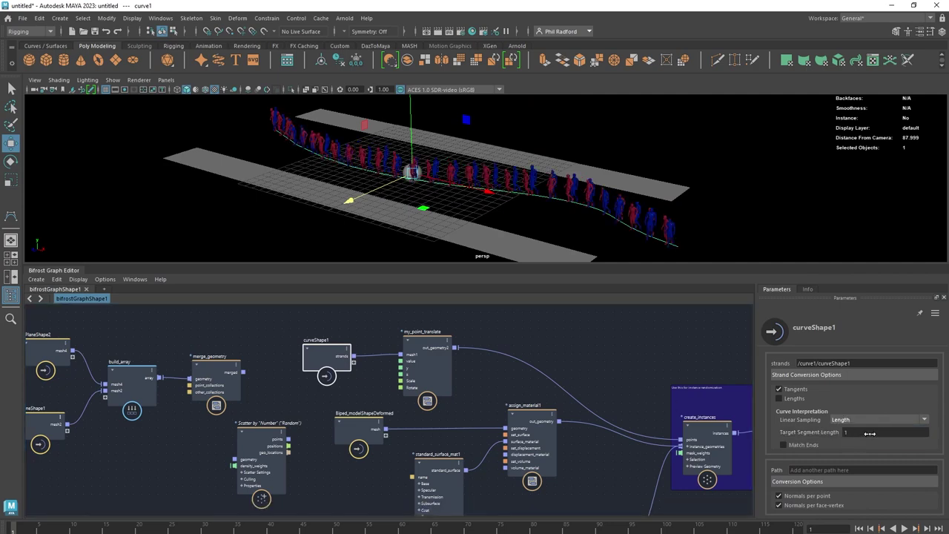
mouse_move(869, 433)
left_mouse_down()
mouse_move(860, 460)
mouse_move(868, 450)
left_mouse_up()
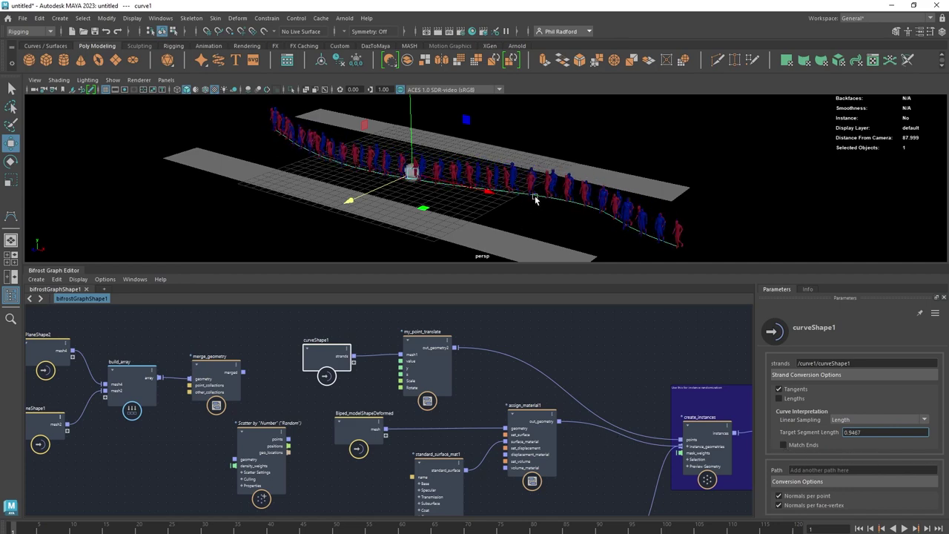
Step: Try reshaping curve1 by moving its middle control vertex, and undo the moves
right_click_drag(539, 196, 458, 190)
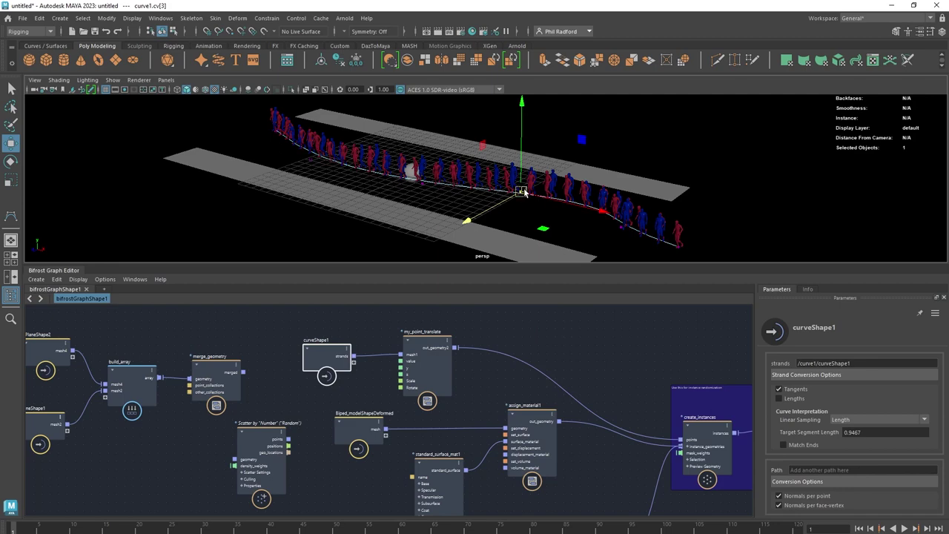
key("b")
left_click_drag(525, 192, 659, 195)
left_click_drag(474, 219, 554, 190)
key("ctrl+z")
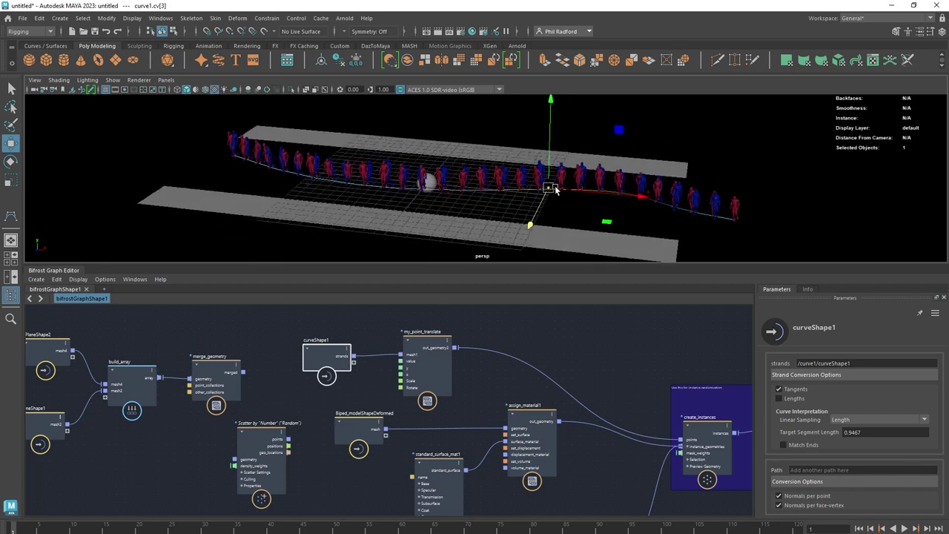
middle_click_drag(539, 176, 563, 115)
left_click_drag(564, 115, 572, 99)
key("ctrl+z")
left_click_drag(561, 184, 583, 193, "alt")
middle_click_drag(583, 193, 471, 241)
left_click_drag(397, 185, 372, 180, "alt")
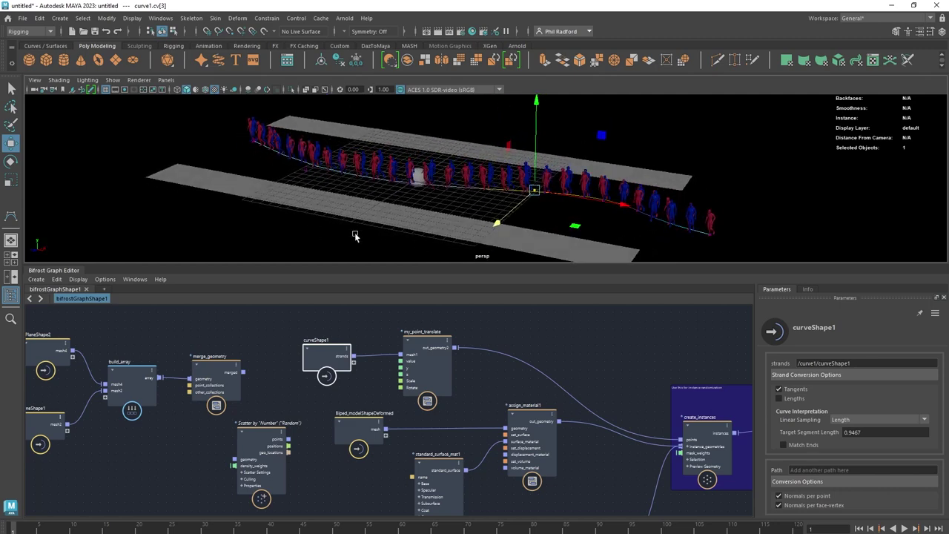
Step: Move the disconnected scatter_points node below merge_geometry, next to the plane input branch
left_click(575, 332)
scroll(573, 346, "down", 1)
middle_click_drag(574, 350, 543, 341, "alt")
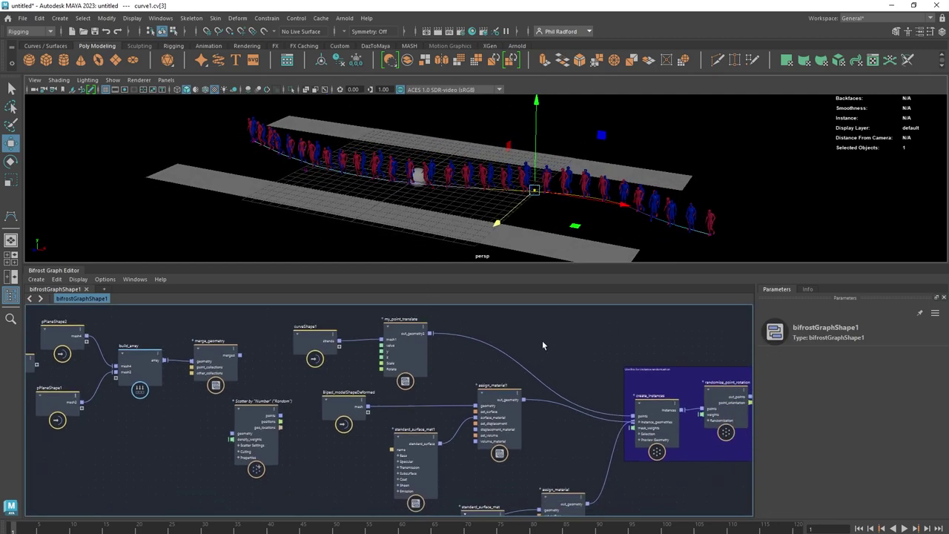
left_click_drag(266, 428, 186, 429)
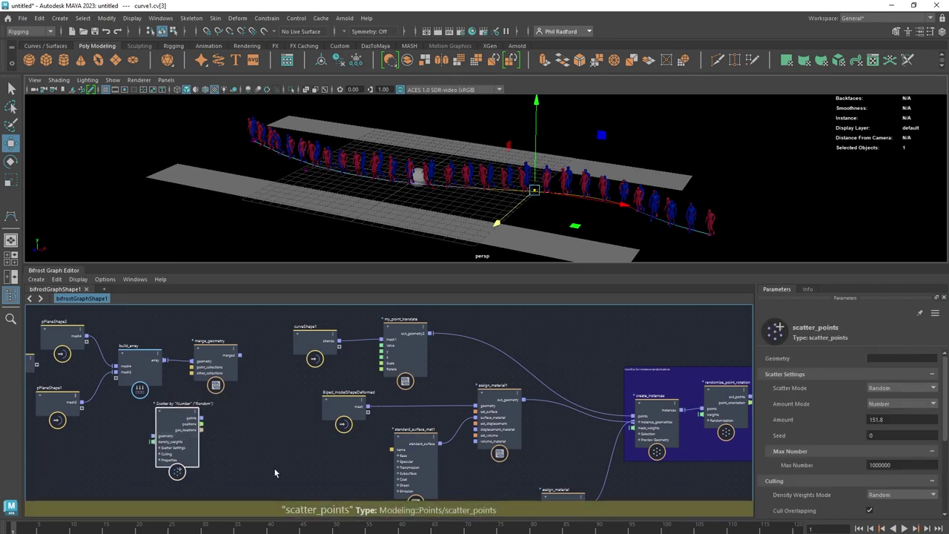
middle_click_drag(337, 451, 294, 417, "alt")
right_click_drag(294, 417, 237, 415, "alt")
Step: Duplicate the whole curve crowd branch, from the curve and biped inputs through the material nodes to randomize_point_scale
mouse_move(531, 442)
right_mouse_down("alt")
mouse_move(527, 451)
mouse_move(542, 448)
right_mouse_up("alt")
middle_click_drag(542, 447, 480, 462, "alt")
right_click_drag(479, 462, 453, 461, "alt")
middle_click_drag(516, 453, 543, 431, "alt")
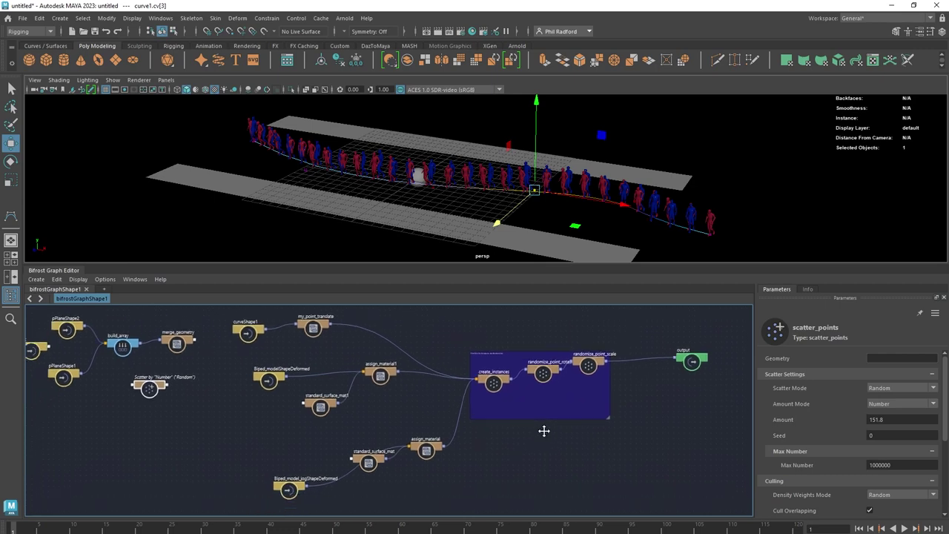
left_click_drag(642, 317, 214, 531)
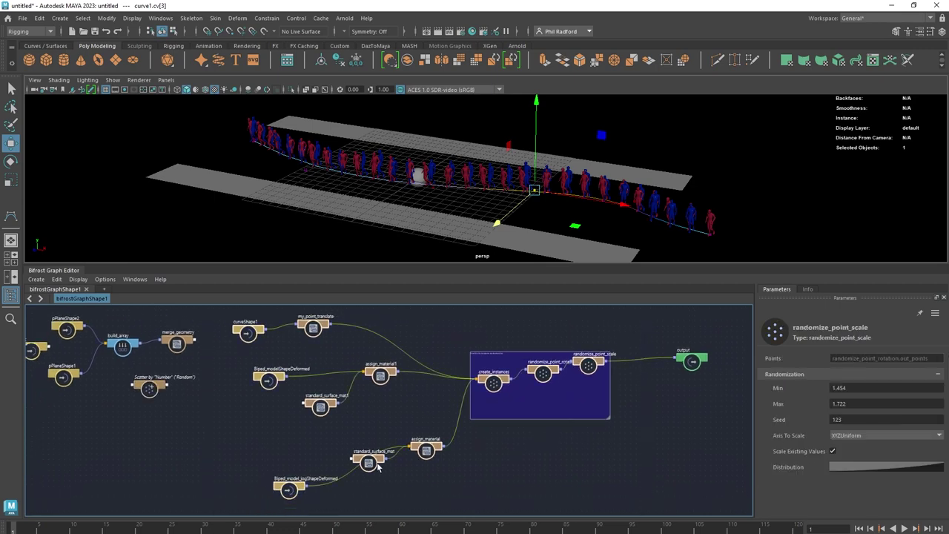
middle_click_drag(563, 447, 562, 453, "alt")
scroll(562, 452, "down", 2)
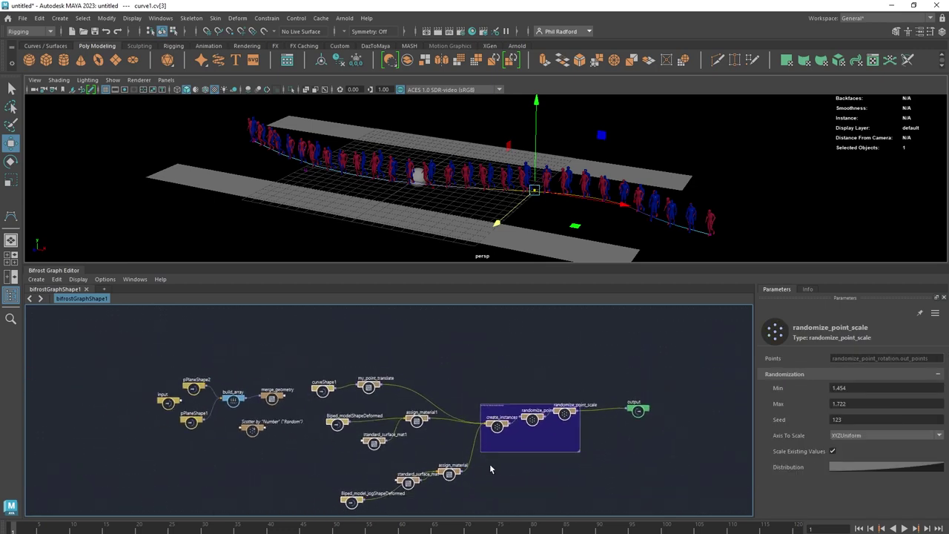
key("ctrl+d")
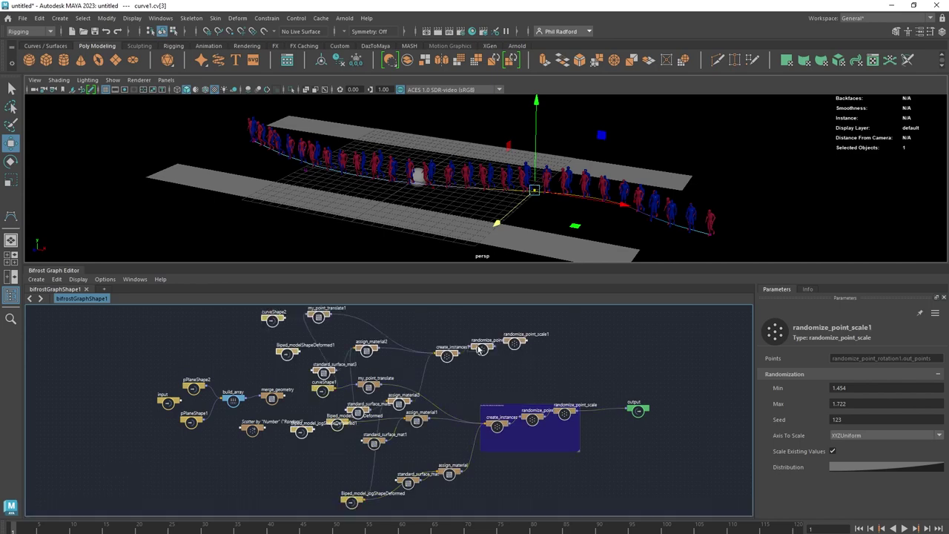
Step: Delete the duplicated crowd branch, paste it again above the original branch, and enlarge the graph editor area
key("Delete")
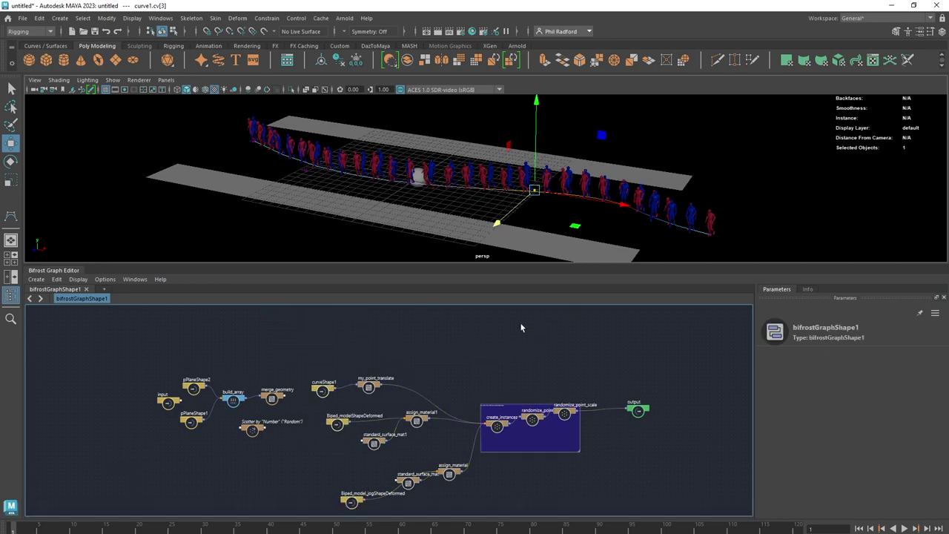
key("ctrl+v")
left_click_drag(522, 325, 575, 324)
middle_click_drag(542, 369, 547, 396, "alt")
scroll(495, 386, "up", 3)
scroll(521, 388, "up", 2)
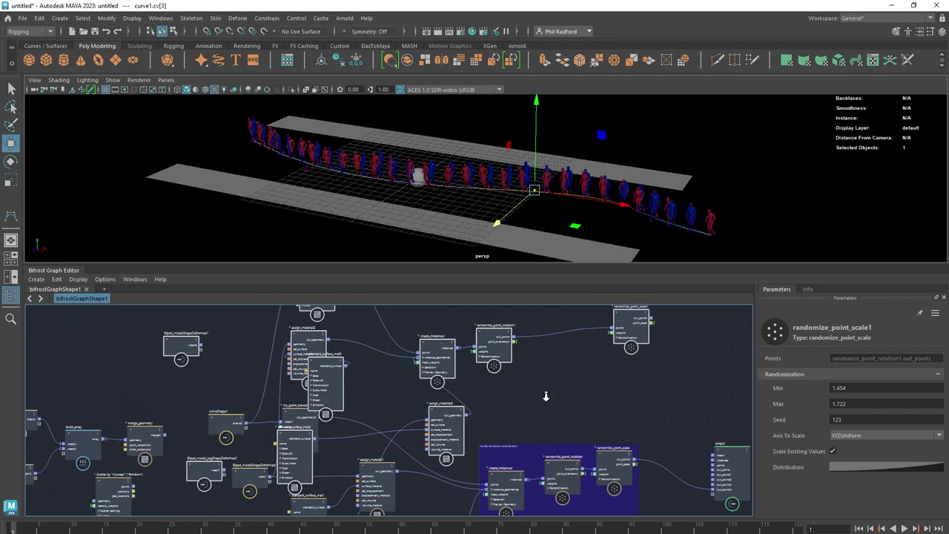
right_click_drag(549, 400, 538, 416, "alt")
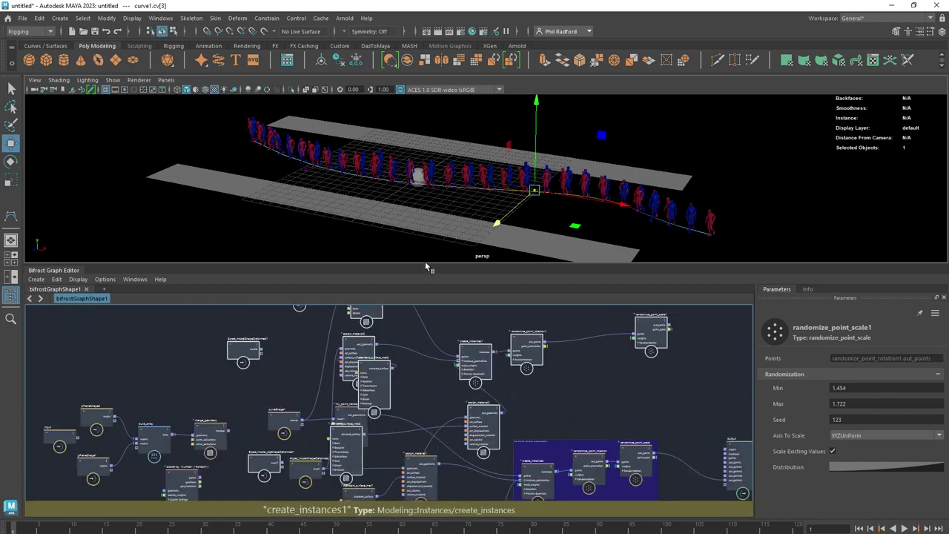
left_click_drag(428, 265, 446, 3)
middle_click_drag(417, 358, 410, 415, "alt")
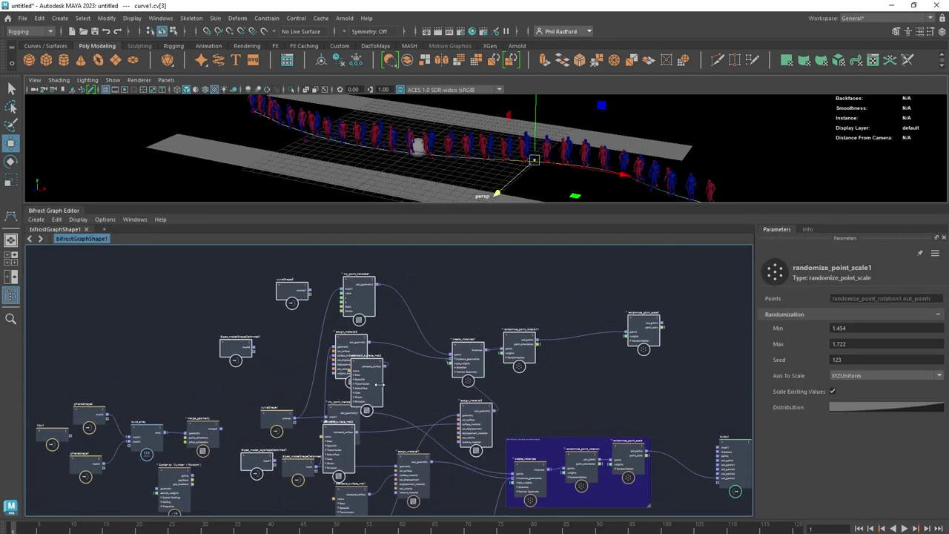
Step: Spread out the overlapping standard_surface_mat3, assign_material2, standard_surface_mat2 and assign_material3 nodes of the duplicate branch
left_click_drag(368, 372, 302, 263)
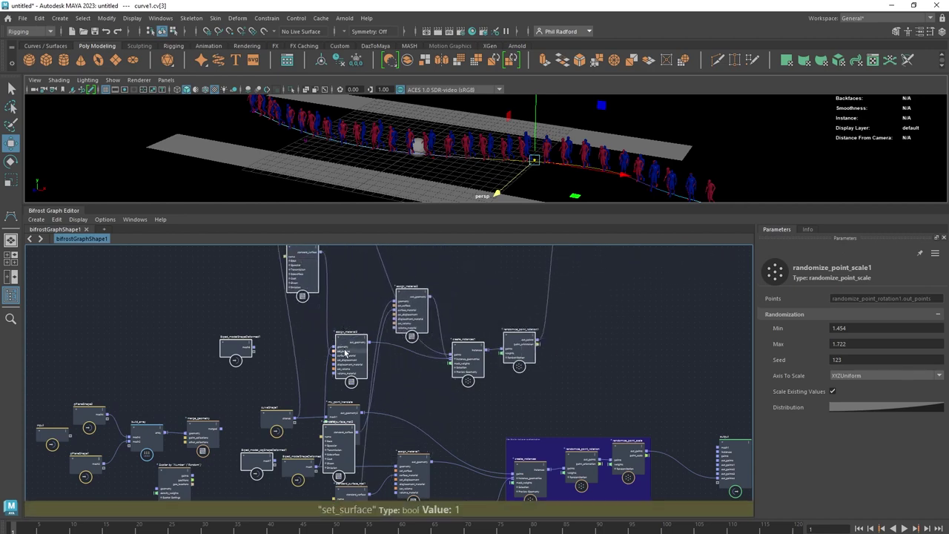
mouse_move(346, 352)
left_mouse_down()
mouse_move(358, 326)
mouse_move(354, 361)
left_mouse_up()
left_click(371, 426)
left_click_drag(344, 448, 433, 395)
left_click_drag(349, 355, 359, 357)
middle_click_drag(336, 282, 371, 368, "alt")
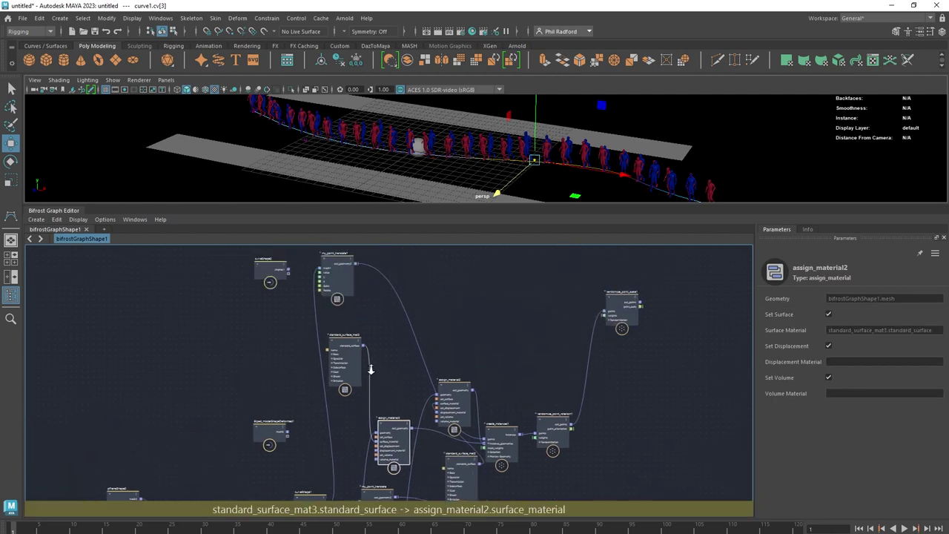
mouse_move(370, 368)
right_mouse_down("alt")
mouse_move(362, 368)
mouse_move(389, 371)
right_mouse_up("alt")
middle_click_drag(380, 374, 372, 339, "alt")
left_click_drag(390, 410, 387, 372)
left_click_drag(469, 352, 468, 289)
Step: Reposition randomize_point_rotation1, create_instances1 and standard_surface_mat2 so the duplicate branch's connections are easier to follow
left_click_drag(580, 400, 627, 353)
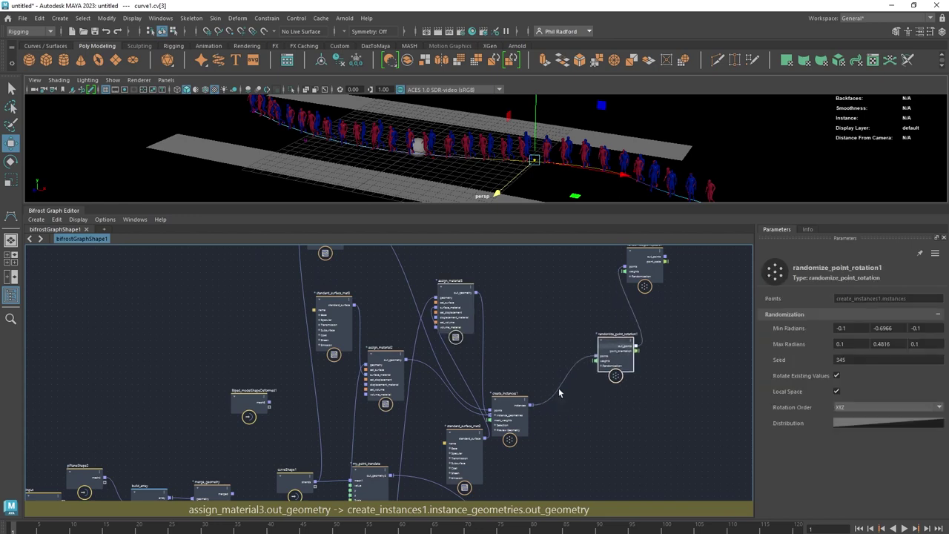
left_click_drag(512, 404, 566, 337)
left_click_drag(478, 445, 513, 374)
Step: Move the plane input chain, from the input and pPlaneShape nodes through merge_geometry, up beside the duplicate branch
middle_click_drag(289, 402, 403, 264, "alt")
left_click_drag(135, 306, 349, 386)
left_click_drag(320, 350, 310, 248)
middle_click_drag(320, 290, 301, 458, "alt")
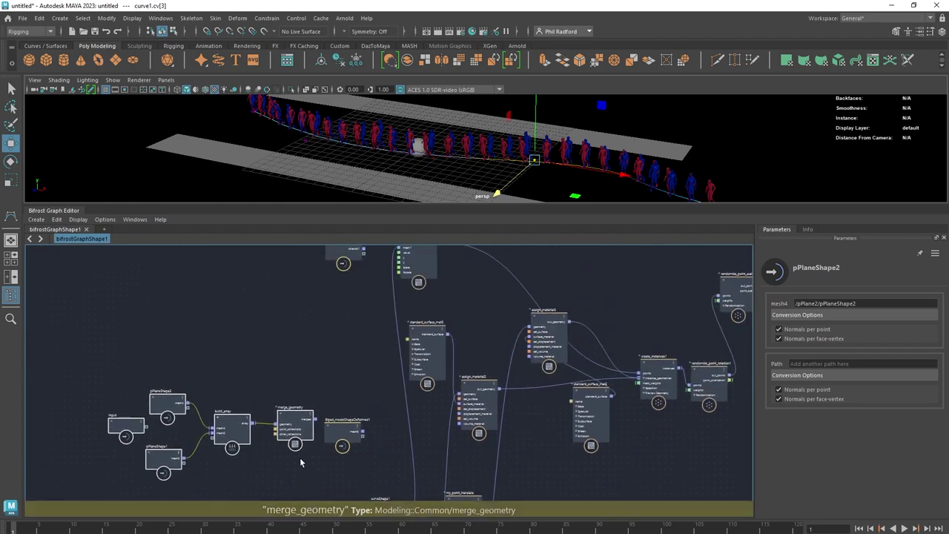
left_click_drag(300, 415, 310, 285)
middle_click_drag(372, 314, 343, 418, "alt")
Step: Move curveShape2 aside and connect merge_geometry's merged output to my_point_translate1's mesh1 input
left_click_drag(299, 344, 207, 282)
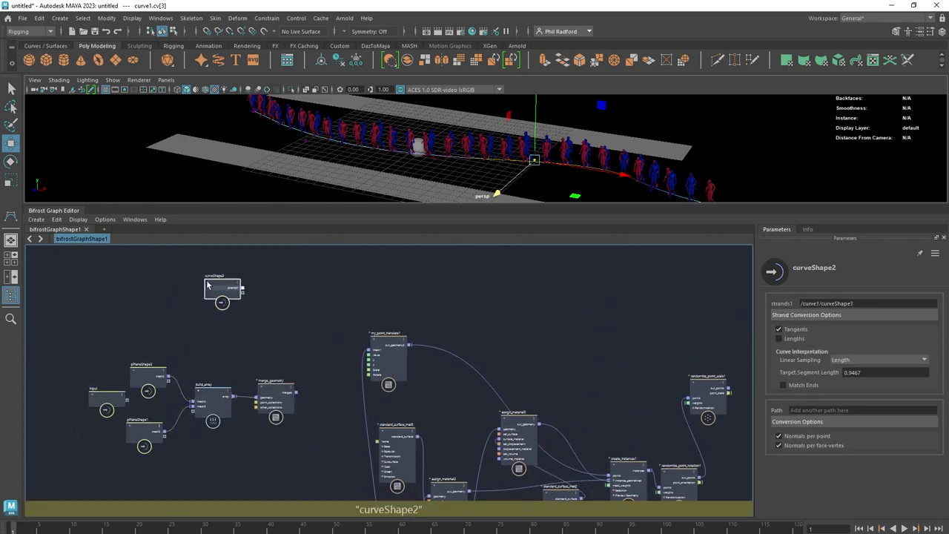
scroll(308, 408, "up", 2)
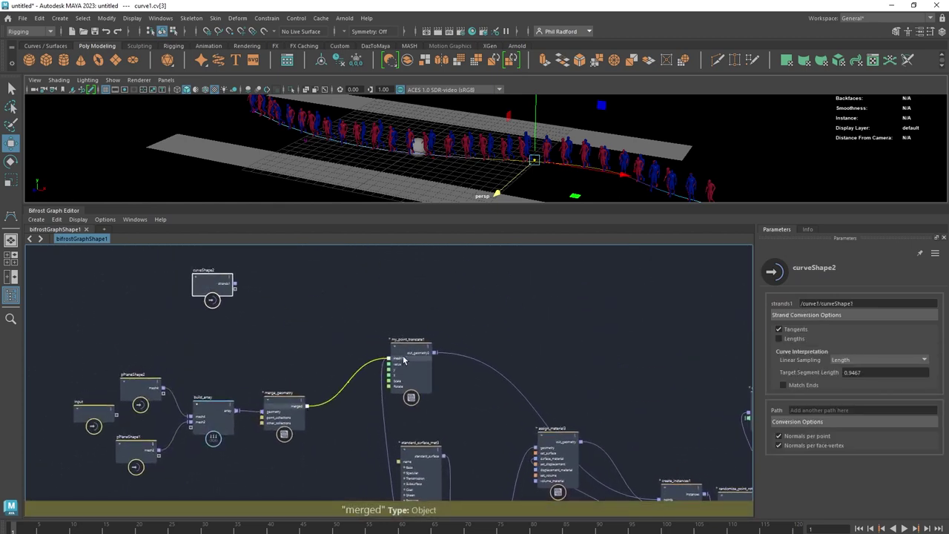
left_click_drag(405, 362, 363, 369)
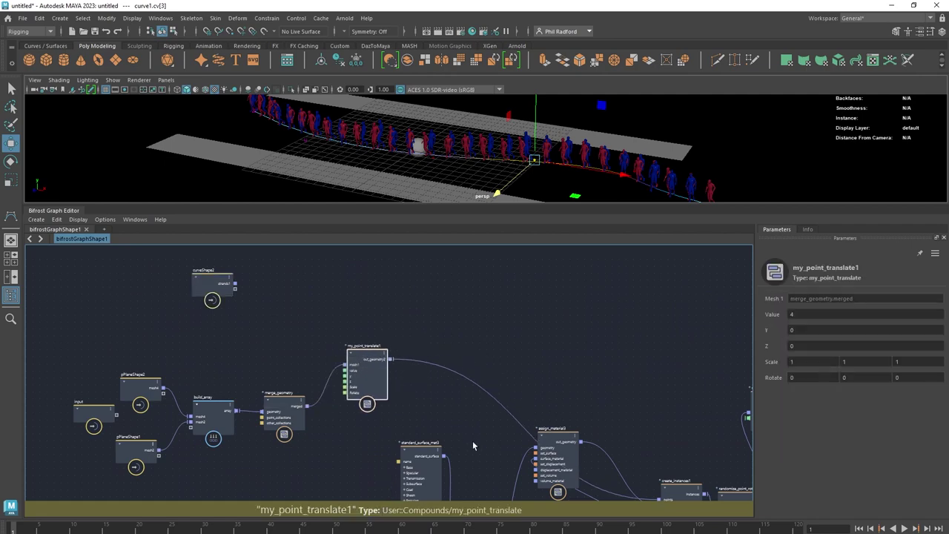
Step: Reposition standard_surface_mat2 below assign_material3 and move create_instances1 above it
middle_click_drag(474, 447, 417, 352)
scroll(416, 351, "down", 1)
left_click_drag(551, 455, 515, 506)
middle_click_drag(404, 397, 403, 339)
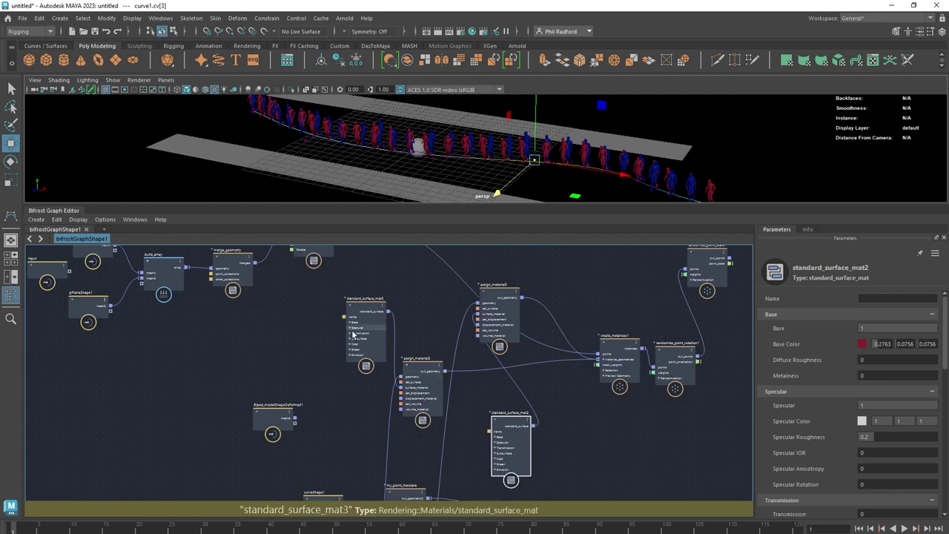
left_click_drag(616, 357, 536, 258)
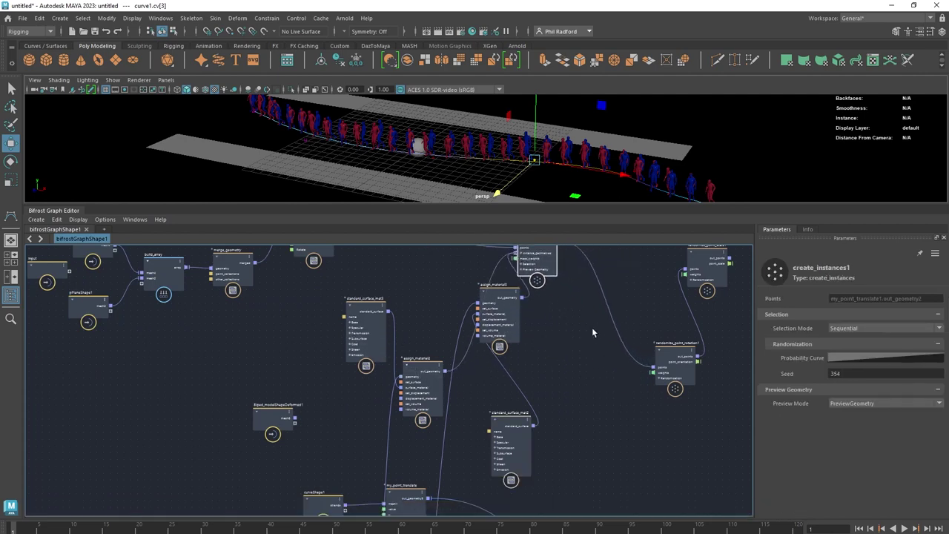
Step: Add a second output node and connect randomize_point_scale1's out_points to it
middle_click_drag(574, 345, 424, 399)
middle_click_drag(609, 388, 579, 371)
left_click(582, 365)
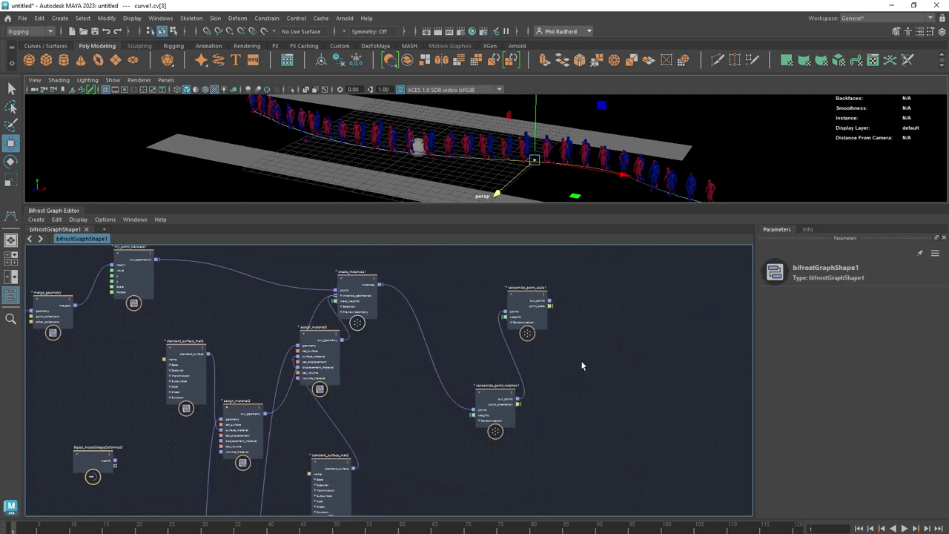
key("Tab")
type("output")
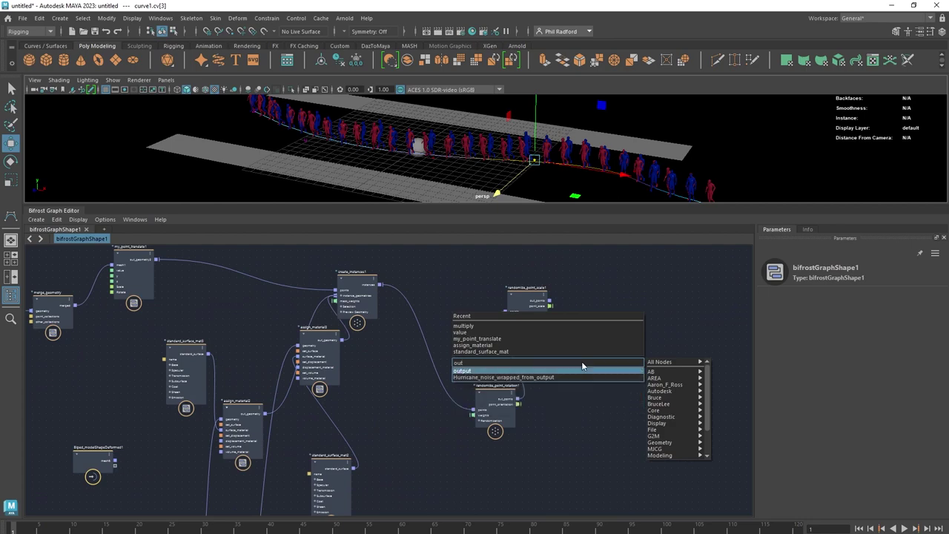
key("Return")
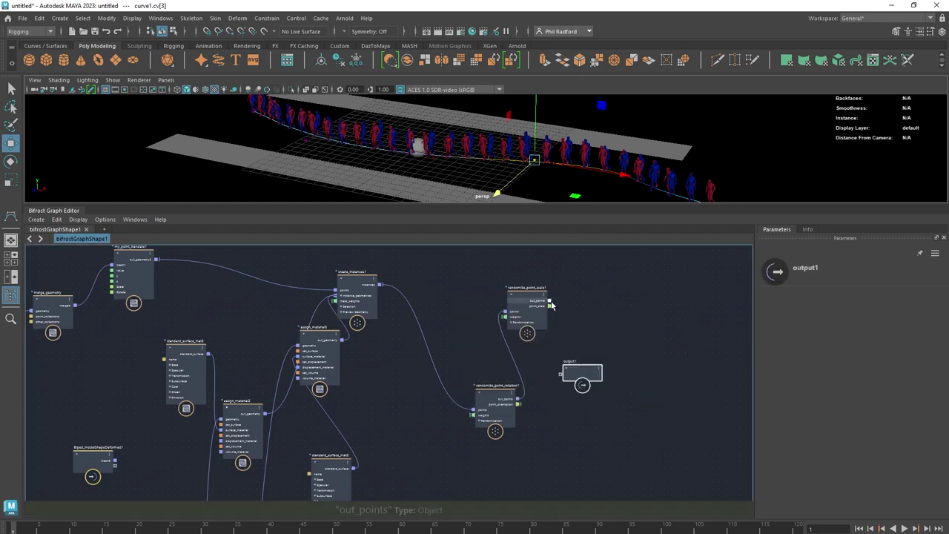
left_click_drag(551, 301, 652, 334)
left_click_drag(654, 145, 747, 151, "alt")
left_click_drag(679, 169, 598, 161, "alt")
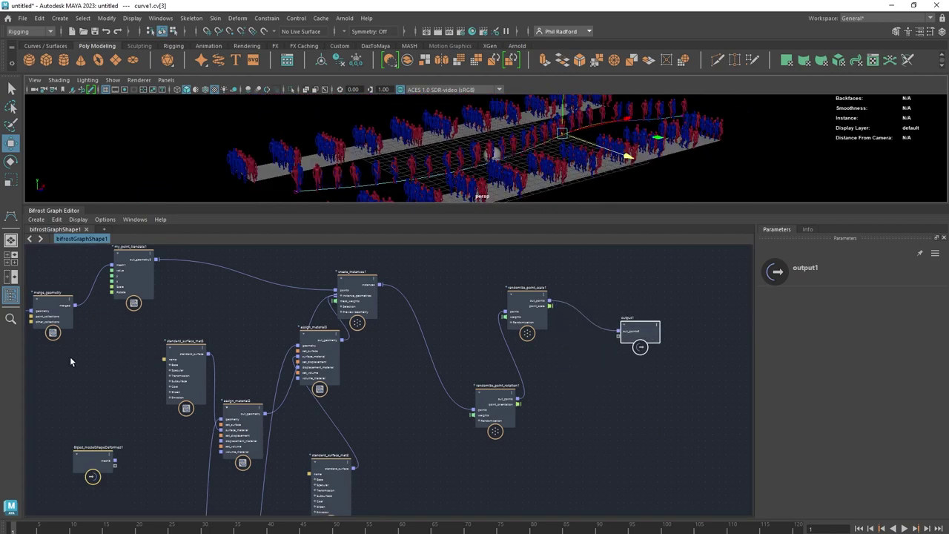
Step: Move the disconnected scatter_points node up beside my_point_translate1 in the plane branch
middle_click_drag(111, 400, 296, 429)
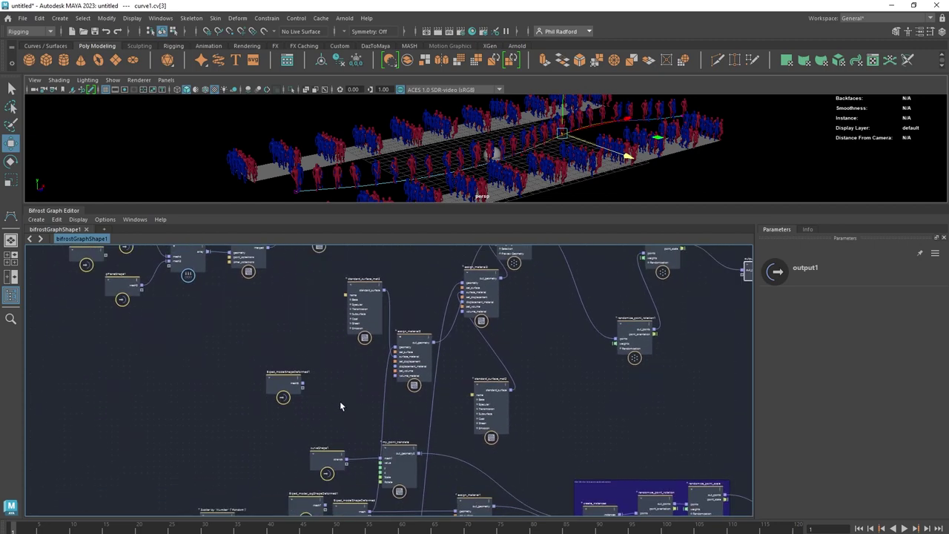
middle_click_drag(341, 405, 325, 275)
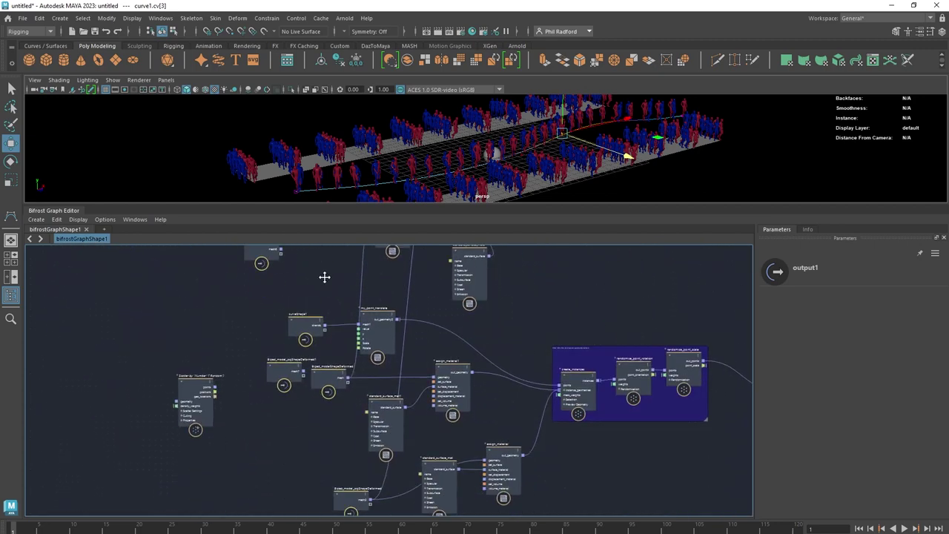
left_click(211, 426)
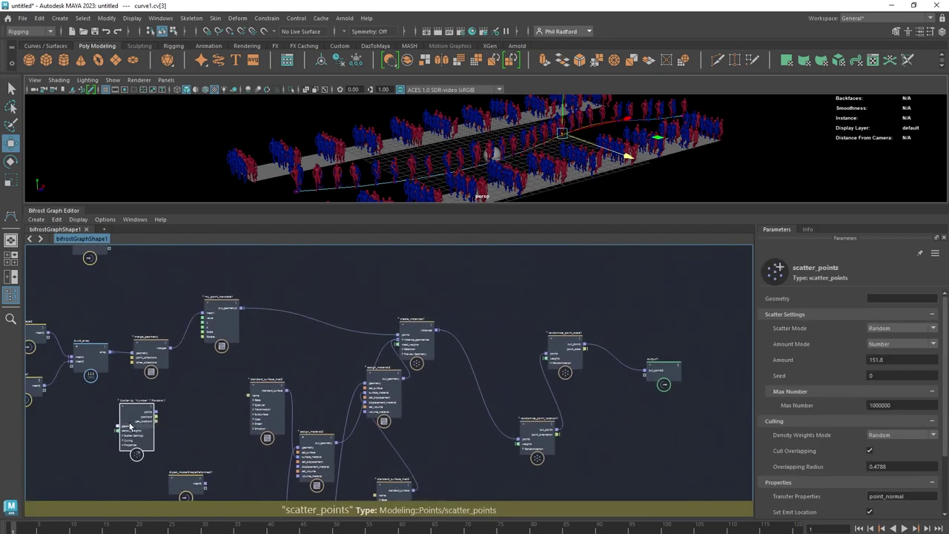
left_click_drag(131, 425, 332, 274)
left_click(275, 346)
Step: Insert scatter_points between merge_geometry and my_point_translate1, linking merged to geometry and points to mesh1
scroll(275, 347, "up", 3)
middle_click_drag(253, 339, 284, 352)
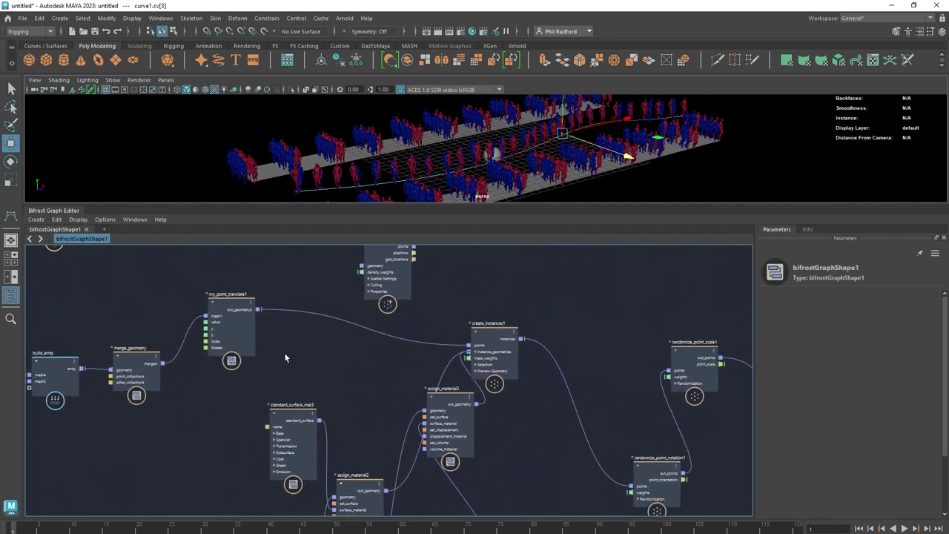
left_click_drag(242, 321, 321, 343)
left_click_drag(248, 344, 261, 289)
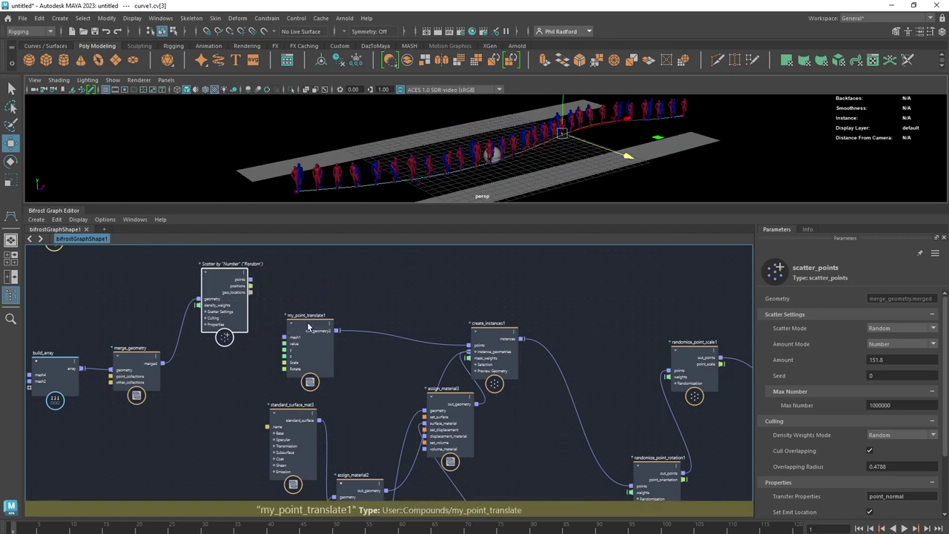
left_click_drag(278, 324, 356, 317)
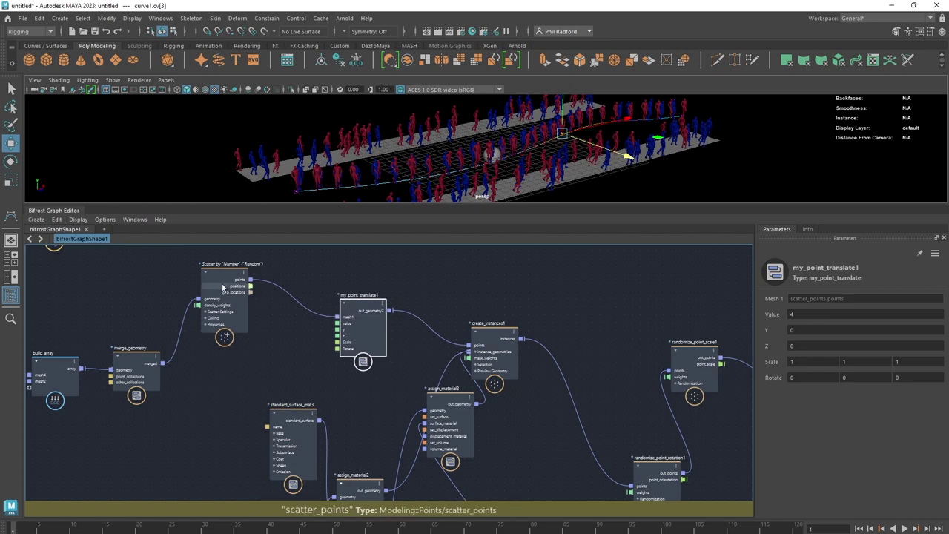
left_click_drag(223, 287, 263, 304)
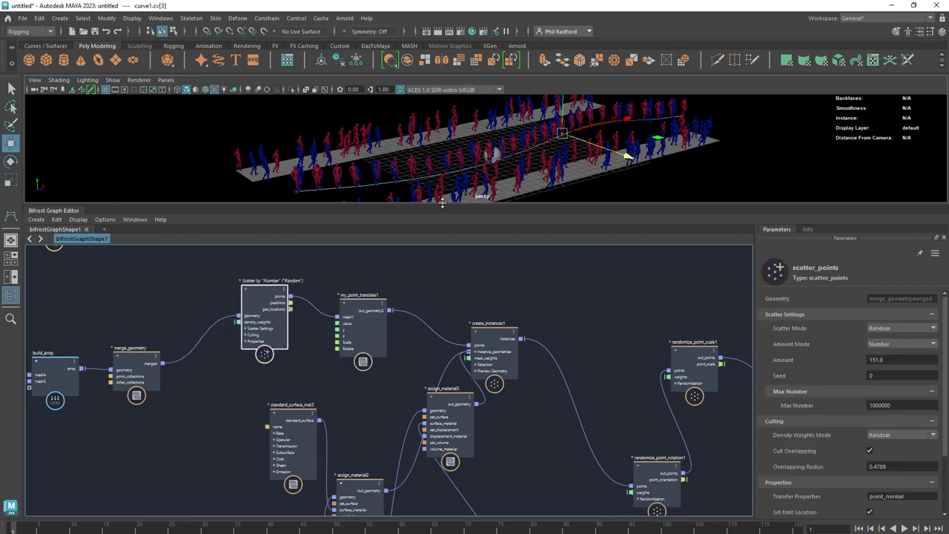
Step: Rearrange assign_material3 and standard_surface_mat2 so the material sits just before its assign node
left_click(600, 448)
scroll(565, 456, "down", 4)
middle_click_drag(526, 465, 518, 352, "alt")
scroll(518, 353, "up", 2)
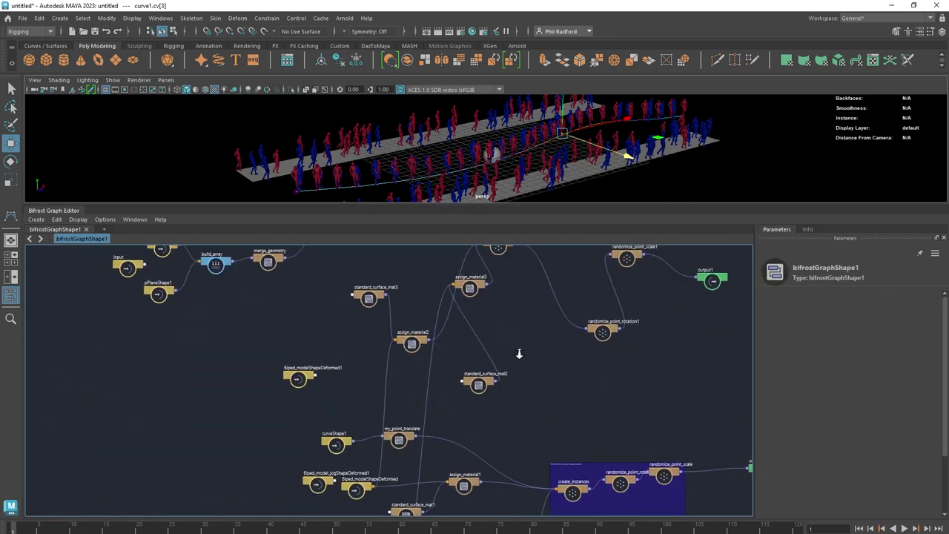
middle_click_drag(571, 432, 538, 479, "alt")
left_click_drag(436, 432, 422, 399)
left_click_drag(442, 359, 488, 380)
middle_click_drag(488, 465, 472, 406)
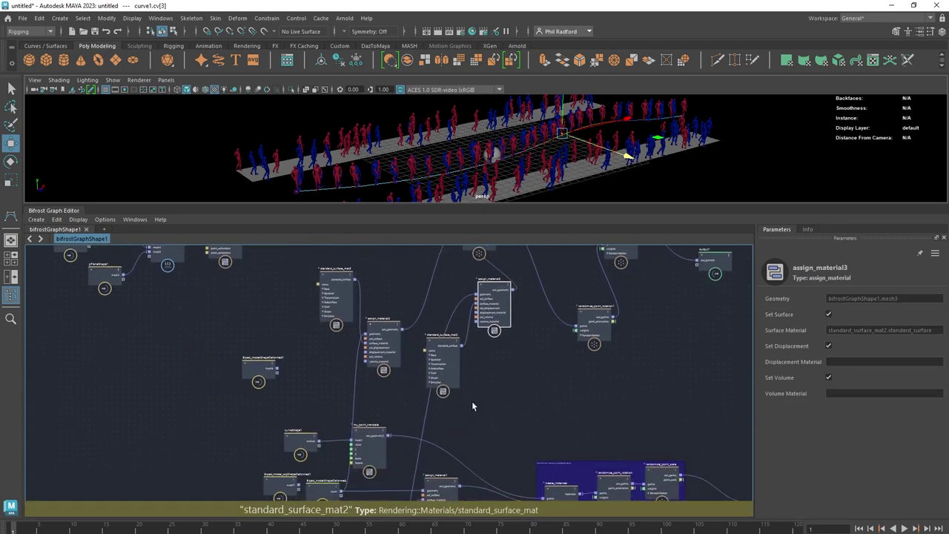
middle_click_drag(386, 405, 332, 514)
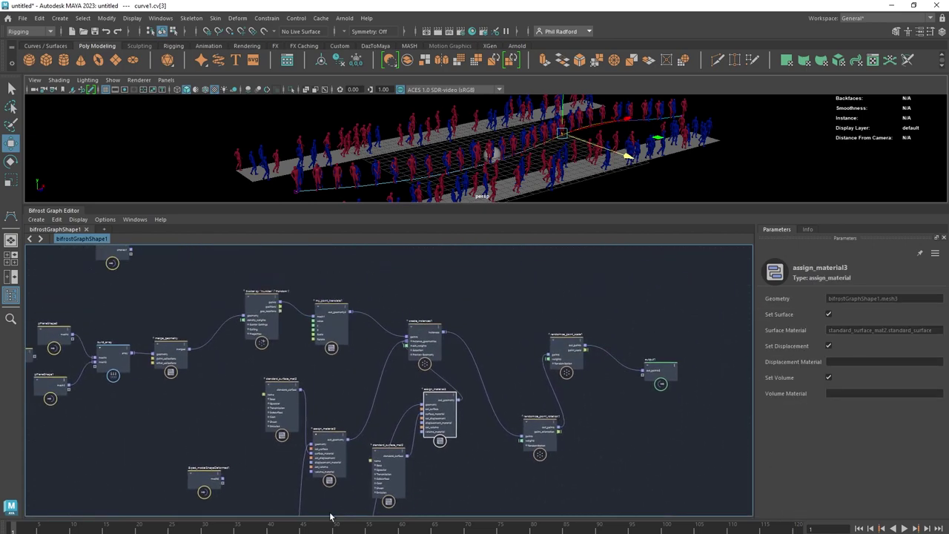
Step: Line up create_instances1, my_point_translate1, scatter_points, merge_geometry, build_array and the two pPlaneShape inputs in flow order
middle_click_drag(521, 444, 579, 441)
left_click_drag(491, 340, 560, 344)
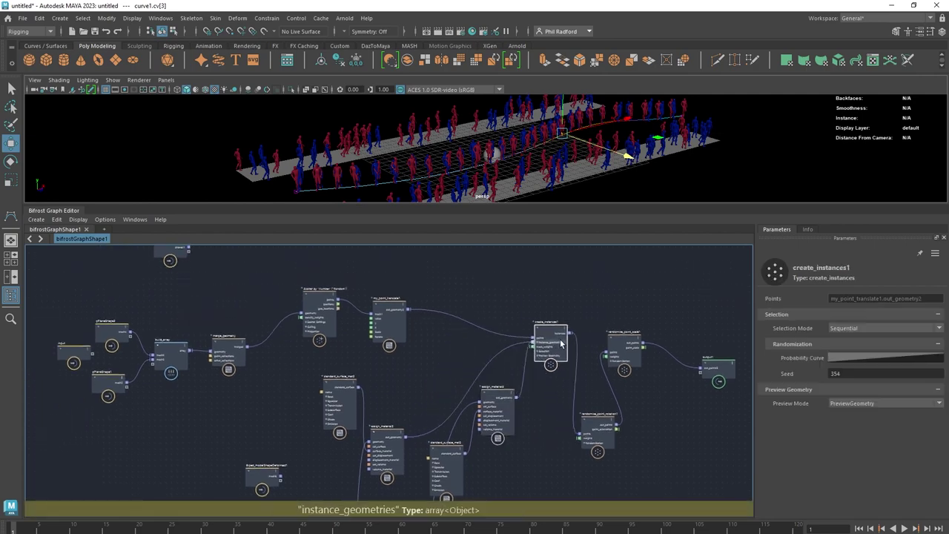
left_click_drag(392, 321, 441, 321)
left_click_drag(332, 312, 388, 321)
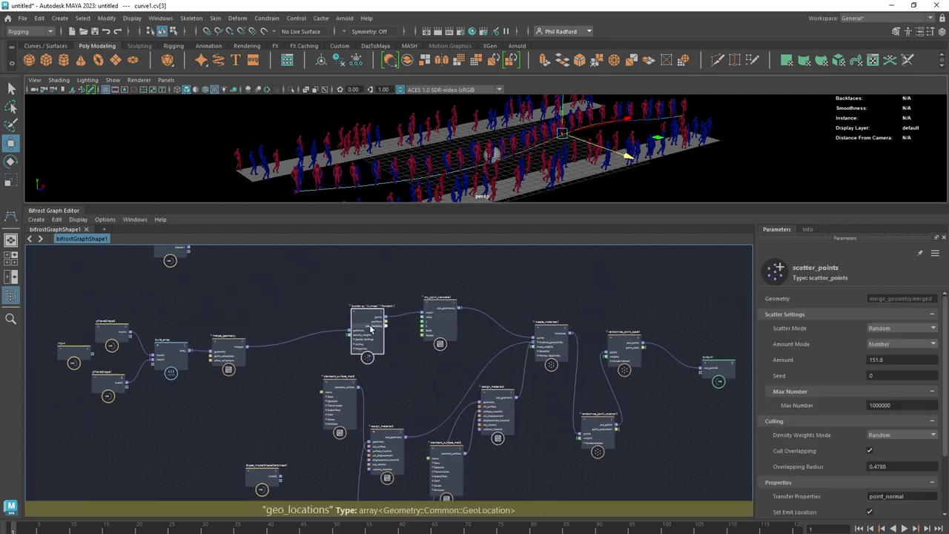
left_click_drag(240, 340, 239, 329)
left_click_drag(161, 425, 85, 310)
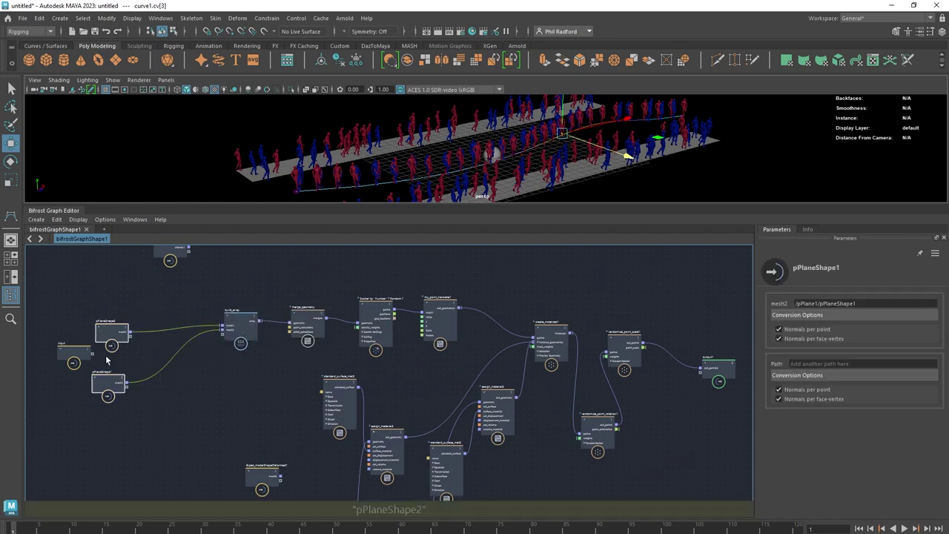
left_click_drag(116, 378, 154, 364)
Step: Align assign_material2, assign_material3, randomize_point_rotation1, randomize_point_scale1 and output1 into a tidy row toward the output
middle_click_drag(465, 338, 408, 298, "alt")
left_click_drag(321, 406, 361, 346)
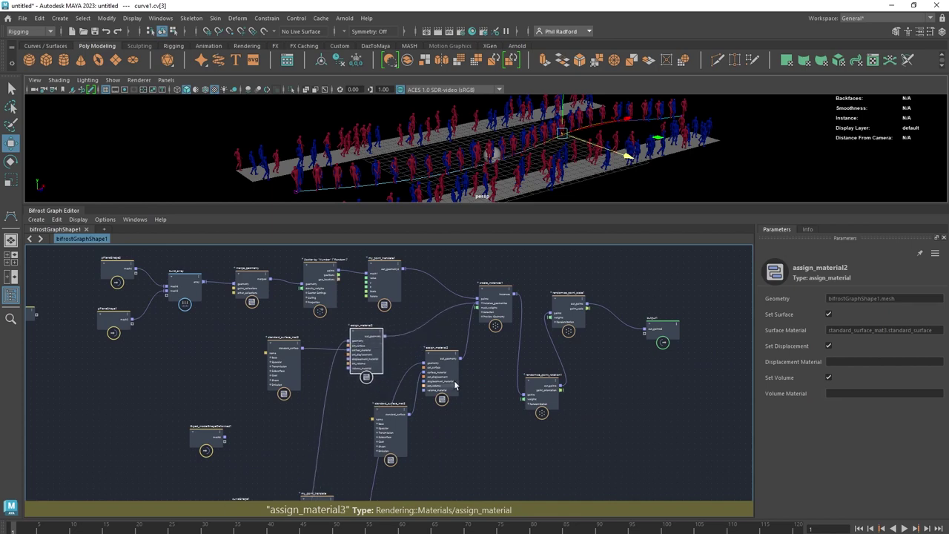
left_click_drag(456, 385, 462, 366)
left_click_drag(540, 400, 528, 380)
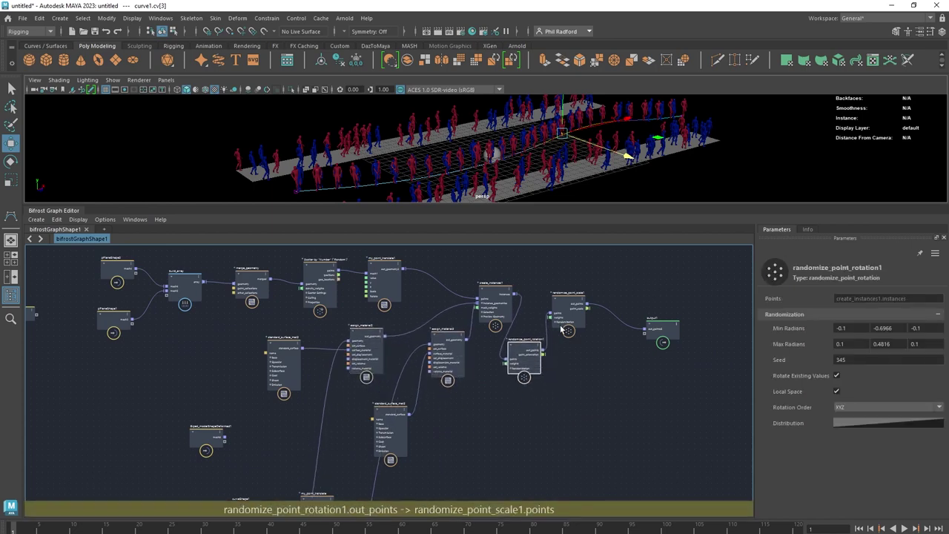
left_click_drag(561, 328, 622, 332)
left_click_drag(531, 360, 565, 321)
left_click_drag(666, 333, 709, 317)
middle_click_drag(476, 399, 492, 408, "alt")
scroll(482, 408, "down", 1)
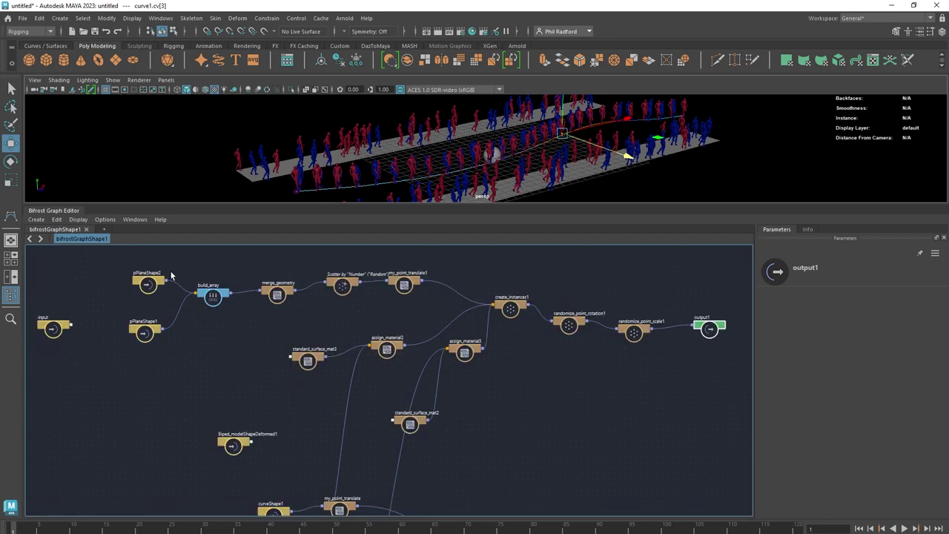
Step: Try grouping the plane branch nodes between the inputs and output1 into a compound, and undo the grouping
left_click_drag(704, 414, 734, 426)
key("ctrl+g")
right_click(591, 341)
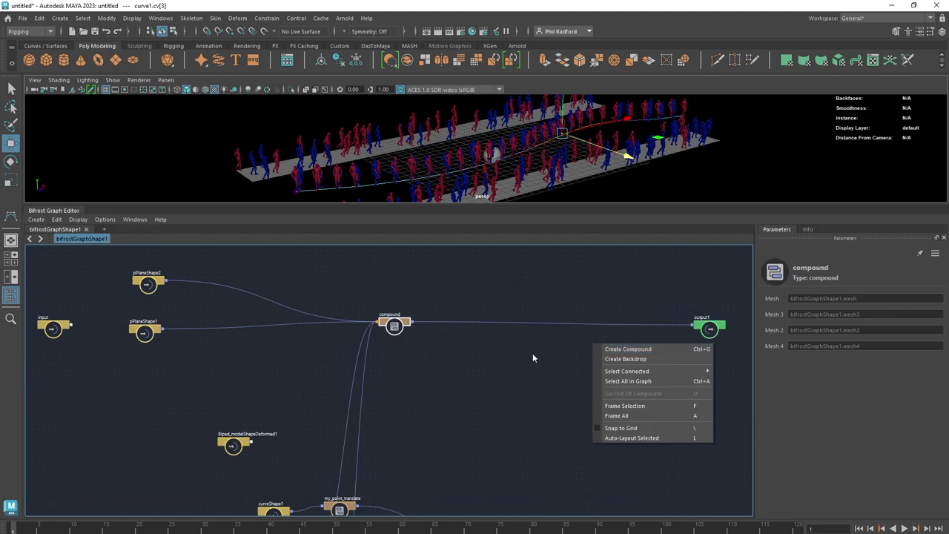
key("ctrl+z")
Step: Create a backdrop around the plane branch nodes from build_array to randomize_point_scale1
middle_click_drag(536, 366, 506, 362, "alt")
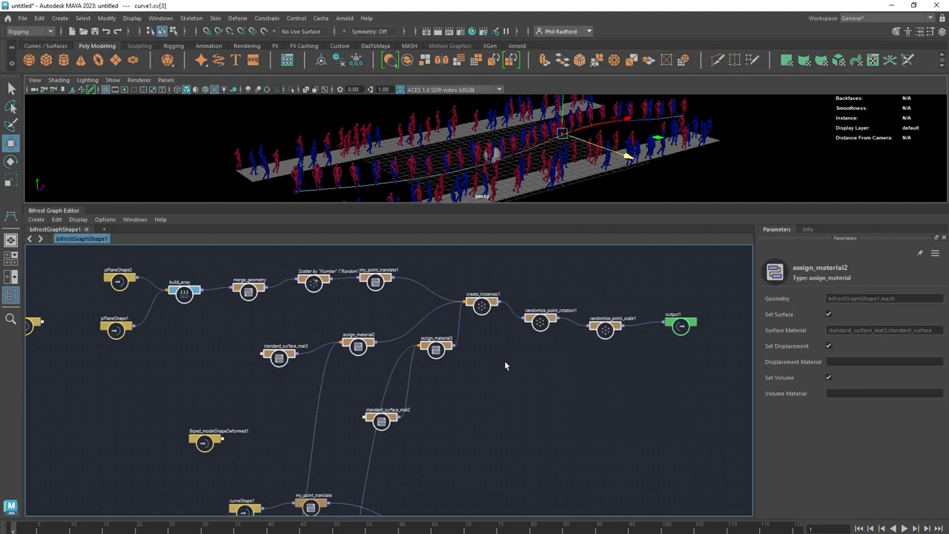
right_click(511, 346)
left_click(544, 362)
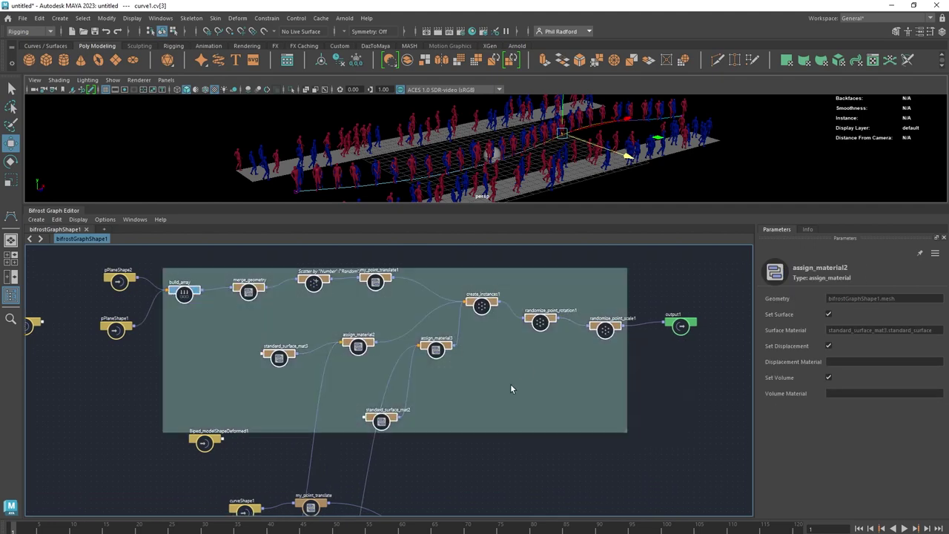
mouse_move(511, 383)
left_mouse_down()
mouse_move(521, 365)
mouse_move(515, 371)
left_mouse_up()
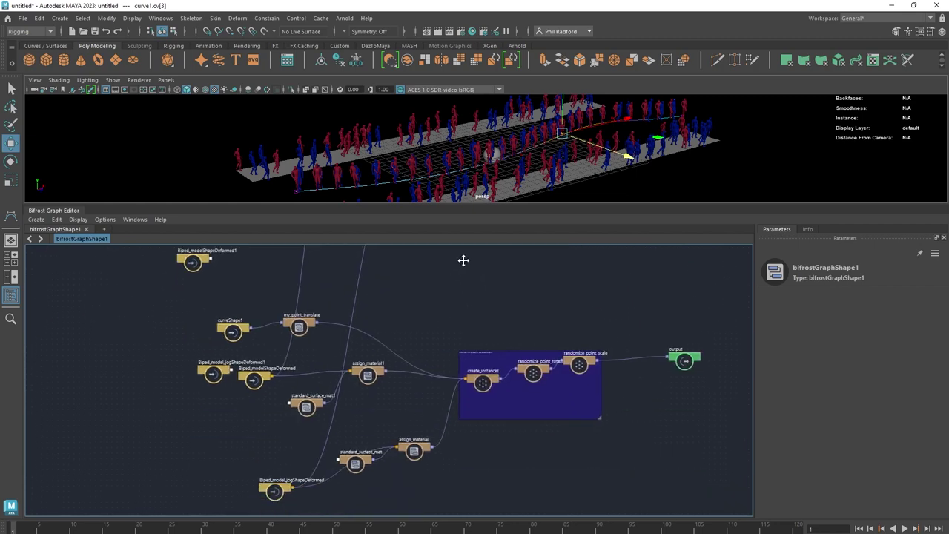
Step: Move Biped_model_jogShapeDeformed1 clear of the overlapping Biped_modelShapeDeformed node in the curve branch
middle_click_drag(464, 260, 461, 249, "alt")
scroll(450, 260, "down", 1)
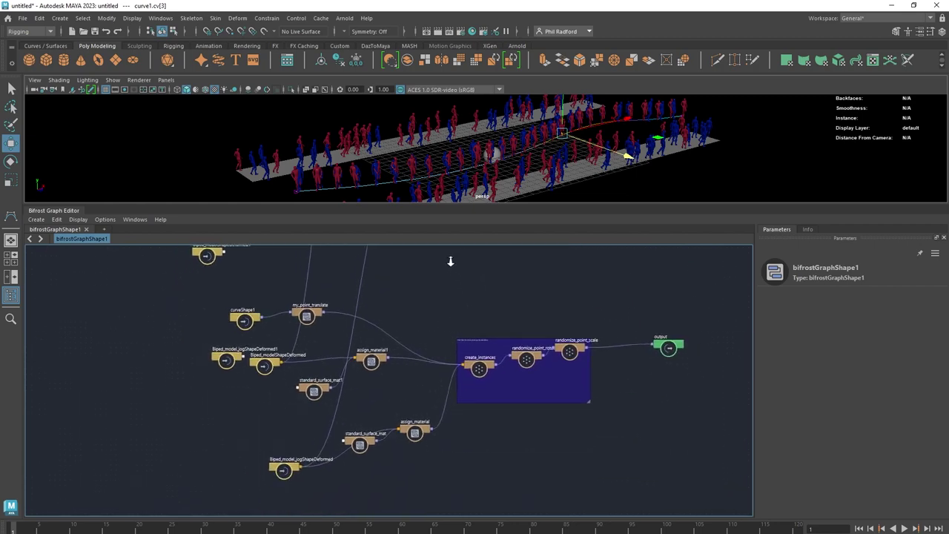
middle_click_drag(476, 308, 413, 322, "alt")
scroll(417, 322, "up", 1)
left_click_drag(154, 369, 112, 385)
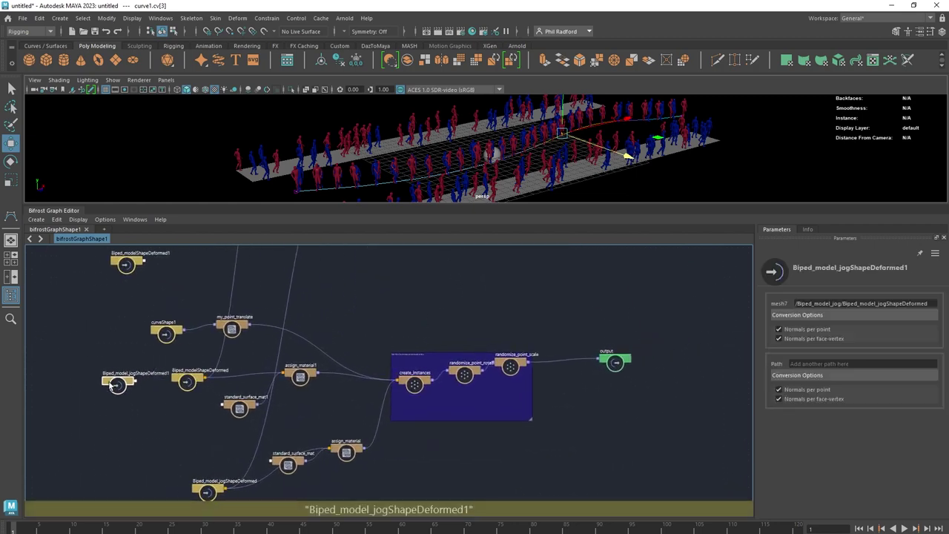